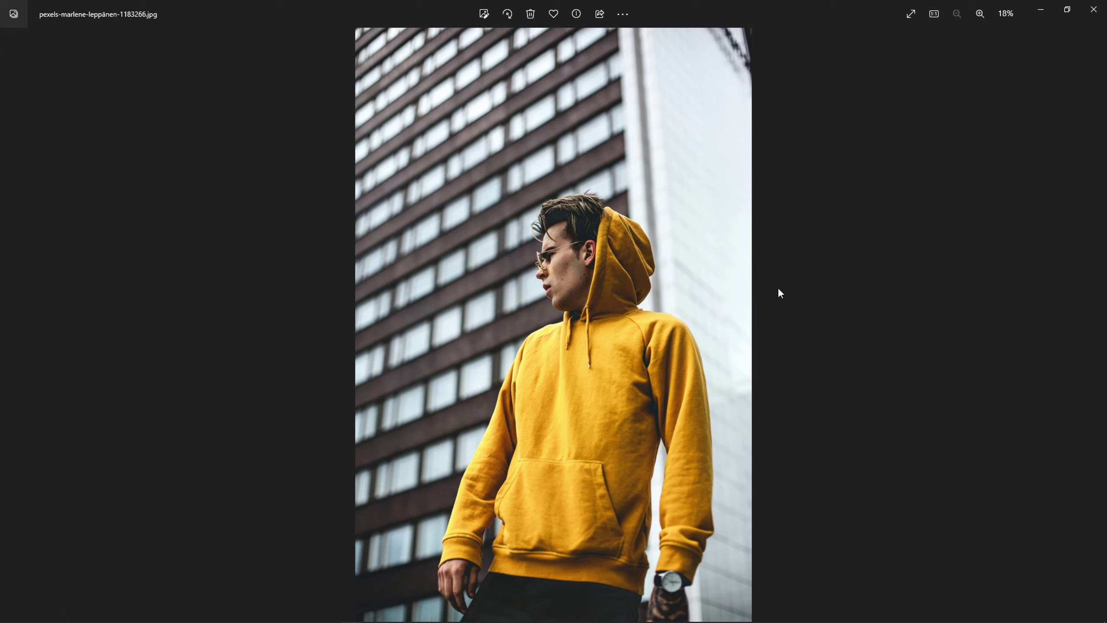
Step: Close the photo preview and create a new document 512 px wide and 512 px high
{"action": "left_click", "coordinate": [1094, 9]}
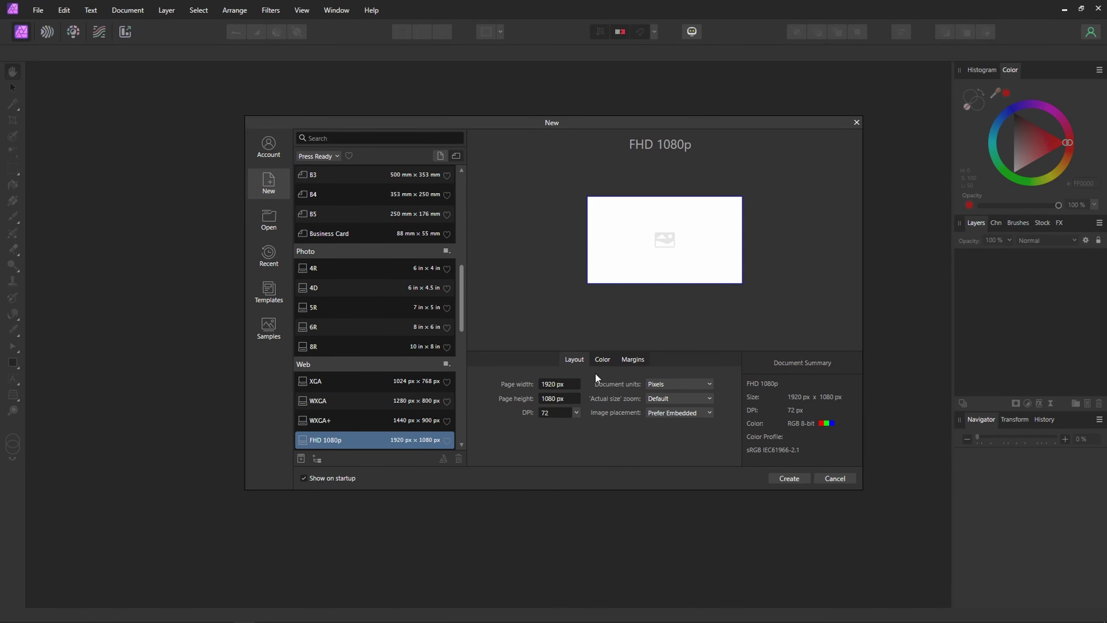
{"action": "left_click", "coordinate": [571, 385]}
{"action": "type", "text": "512"}
{"action": "key", "text": "Return"}
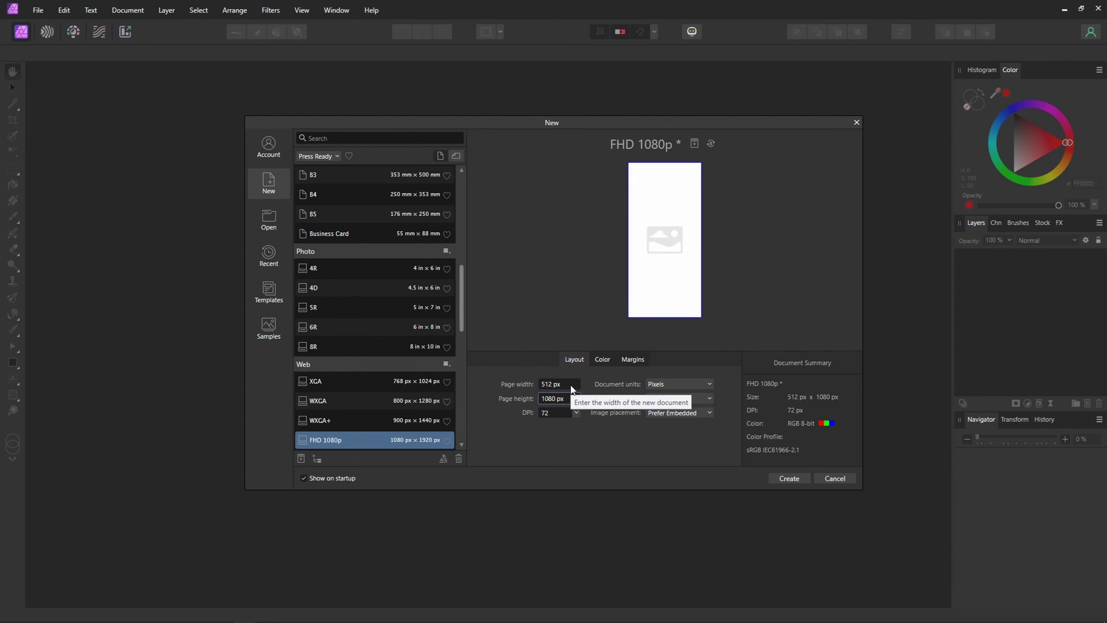
{"action": "left_click", "coordinate": [567, 398]}
{"action": "type", "text": "512"}
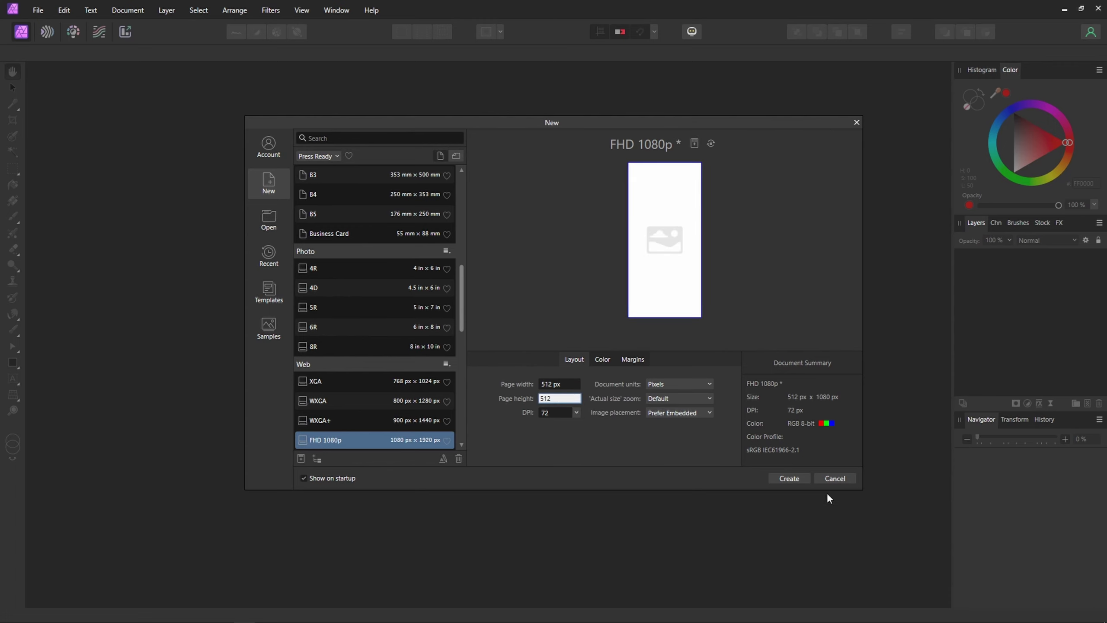
{"action": "left_click", "coordinate": [788, 477]}
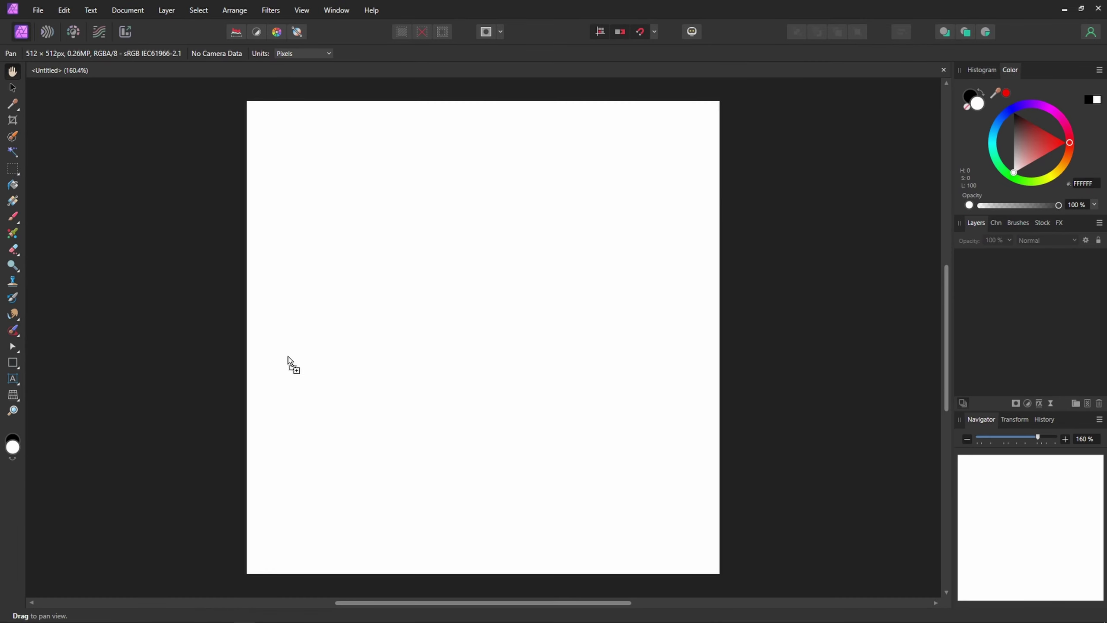
Step: Place the yellow hoodie photo in the document and scale it down to the canvas height, aligned with the canvas's left edge
{"action": "left_click_drag", "start_coordinate": [288, 357], "coordinate": [430, 200]}
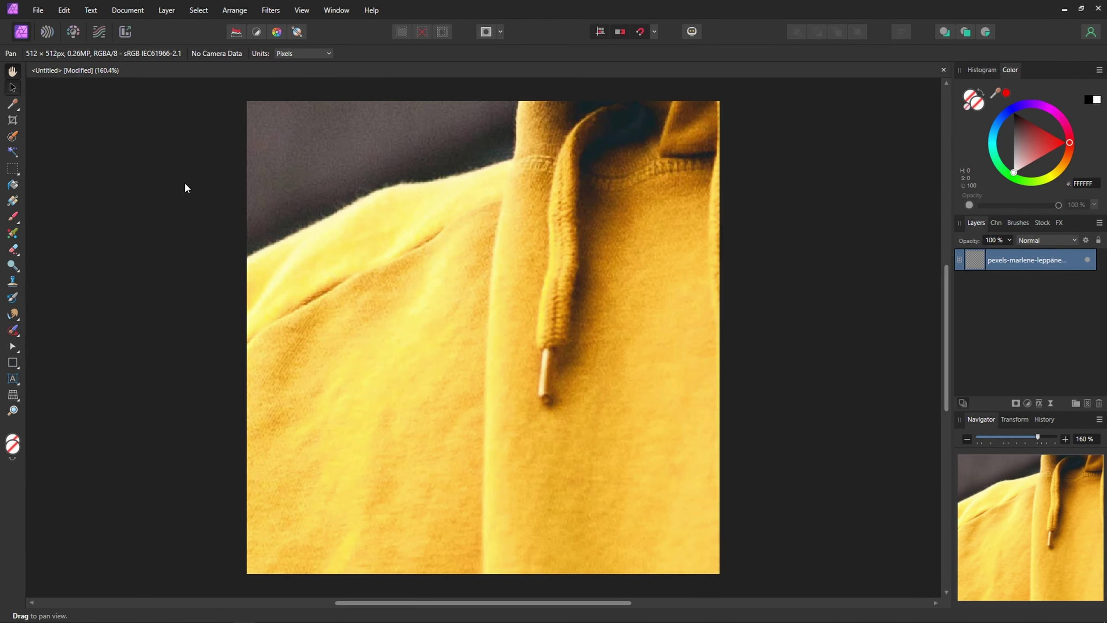
{"action": "scroll", "coordinate": [481, 351], "scroll_direction": "down", "scroll_amount": 10}
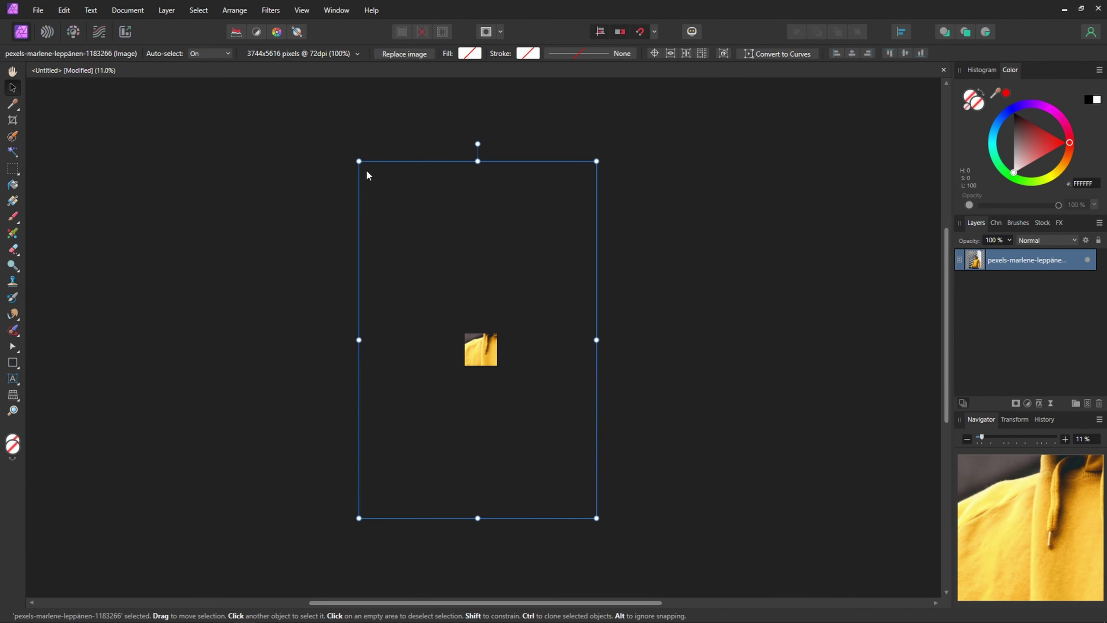
{"action": "left_click_drag", "start_coordinate": [359, 161], "coordinate": [474, 334]}
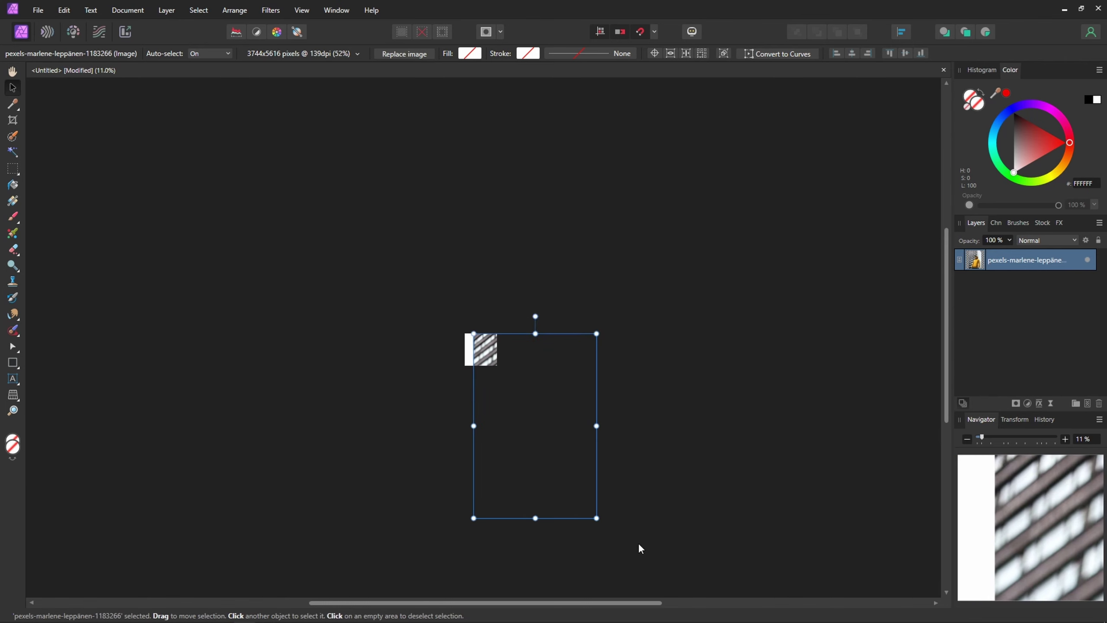
{"action": "left_click_drag", "start_coordinate": [597, 518], "coordinate": [481, 374]}
{"action": "scroll", "coordinate": [572, 518], "scroll_direction": "up", "scroll_amount": 10}
{"action": "left_click", "coordinate": [556, 405]}
{"action": "left_click_drag", "start_coordinate": [564, 419], "coordinate": [448, 419]}
{"action": "left_click", "coordinate": [664, 420]}
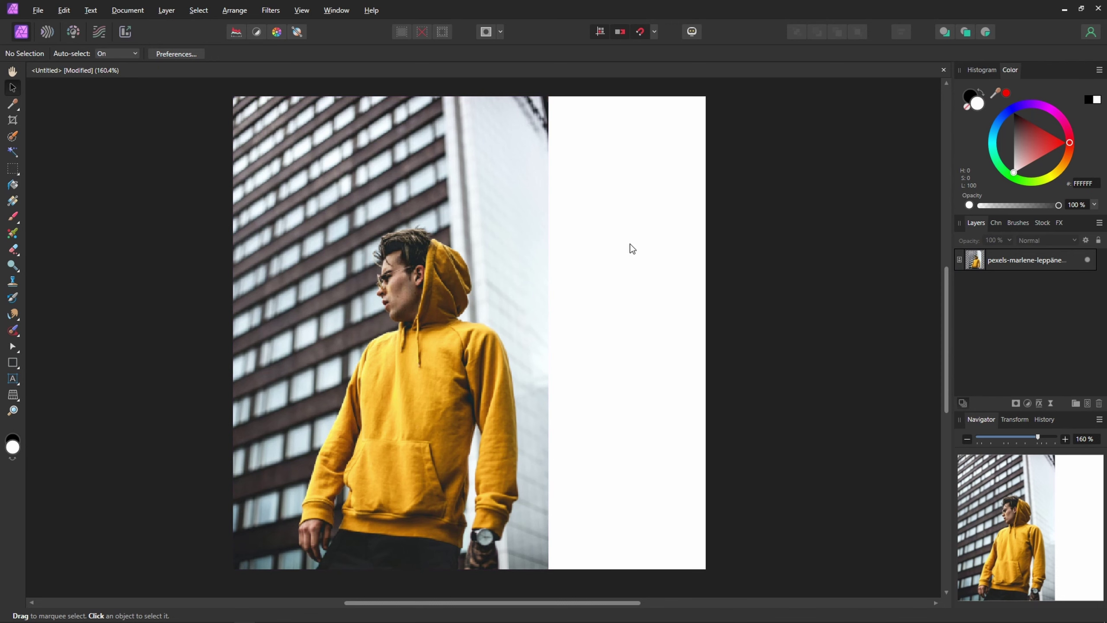
Step: Export the whole document as a 512 × 512 px image
{"action": "key", "text": "ctrl+alt+shift+w"}
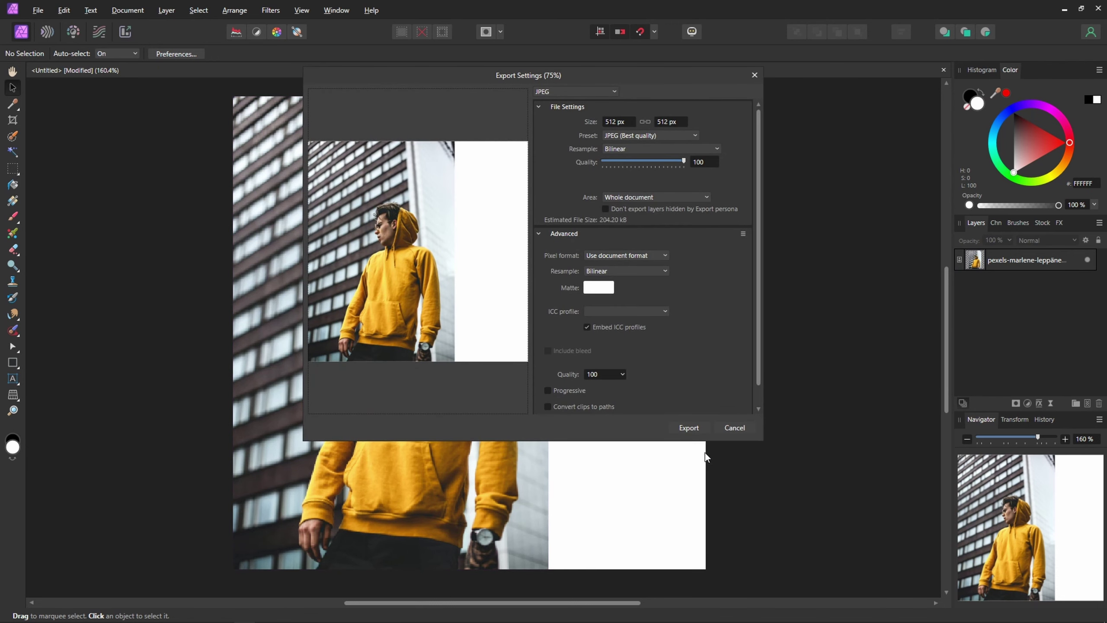
{"action": "left_click", "coordinate": [697, 427]}
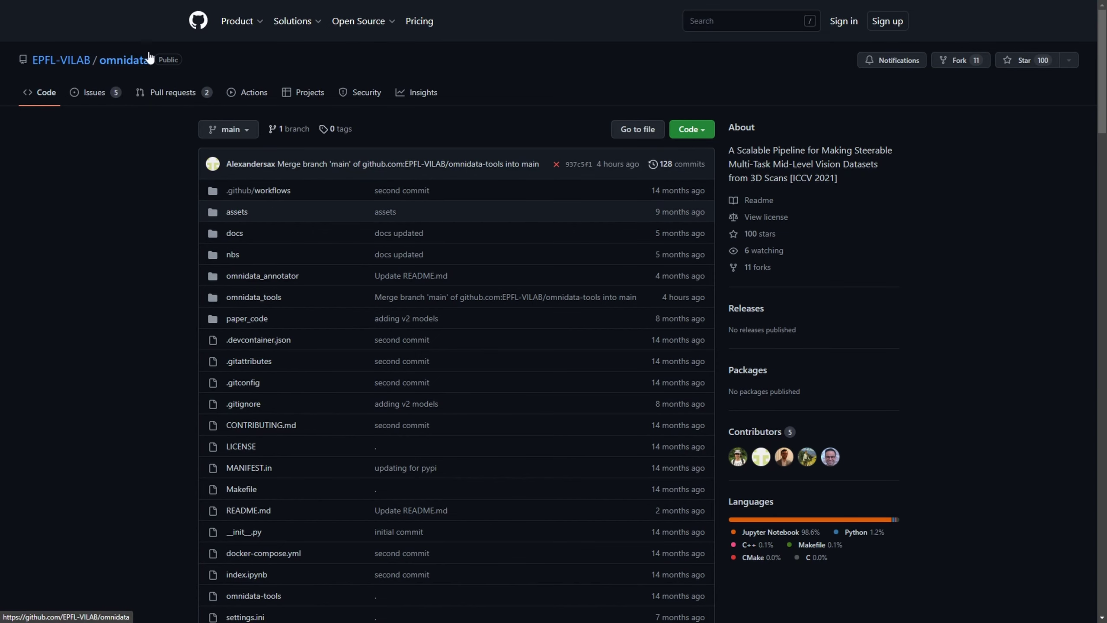
Step: Examine the omnidata repository on GitHub, especially the README's table of contents and pretrained models section
{"action": "scroll", "coordinate": [176, 219], "scroll_direction": "down", "scroll_amount": 8}
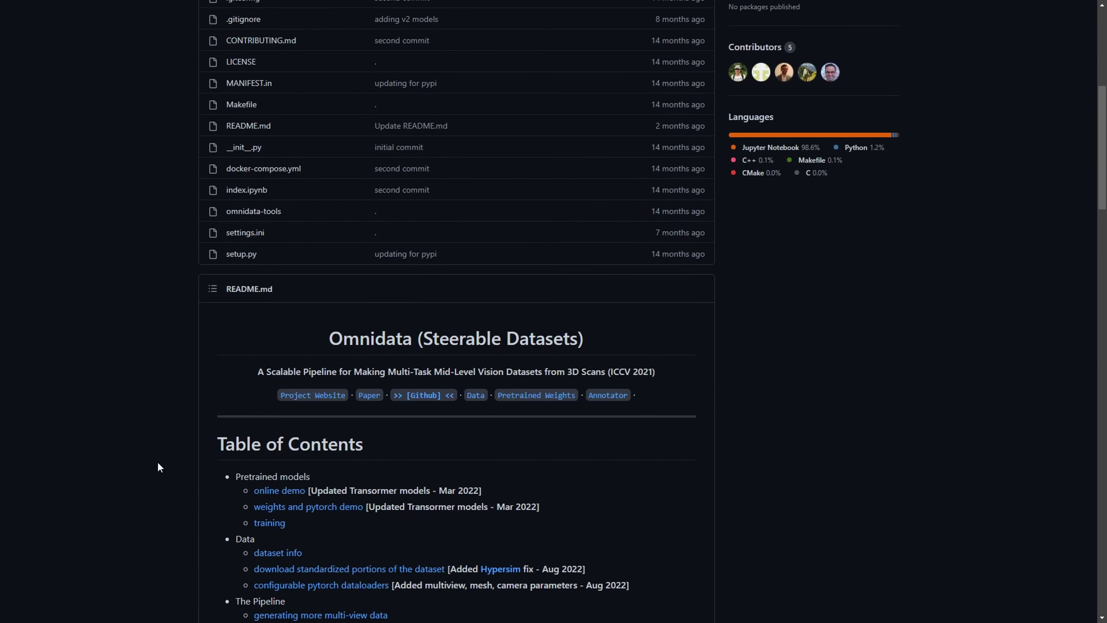
{"action": "scroll", "coordinate": [280, 498], "scroll_direction": "down", "scroll_amount": 3}
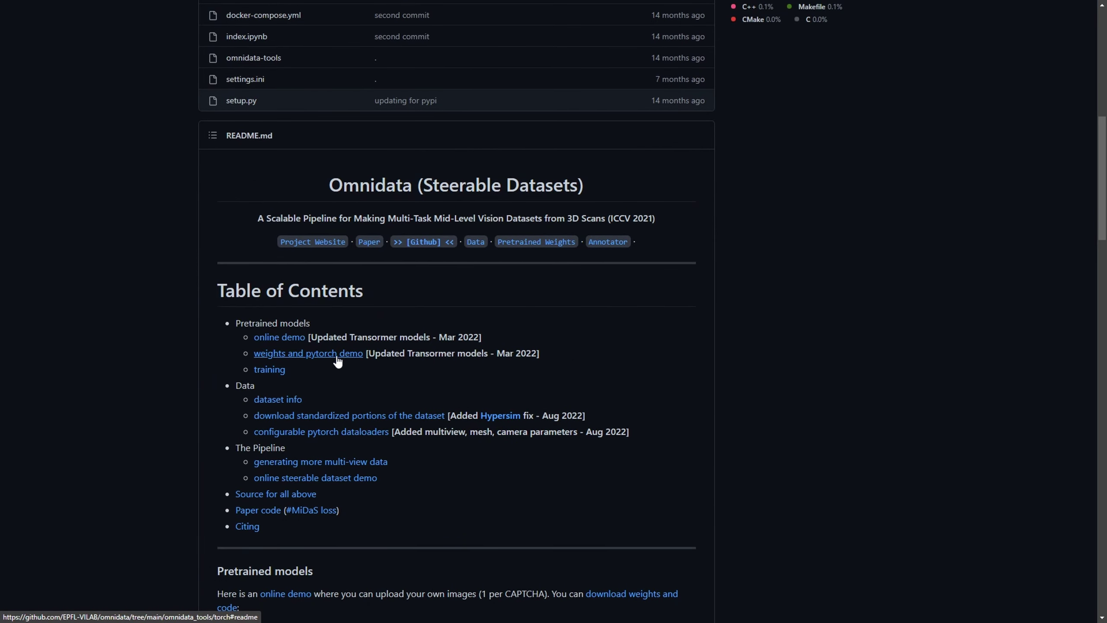
{"action": "scroll", "coordinate": [340, 362], "scroll_direction": "down", "scroll_amount": 8}
{"action": "scroll", "coordinate": [285, 425], "scroll_direction": "down", "scroll_amount": 3}
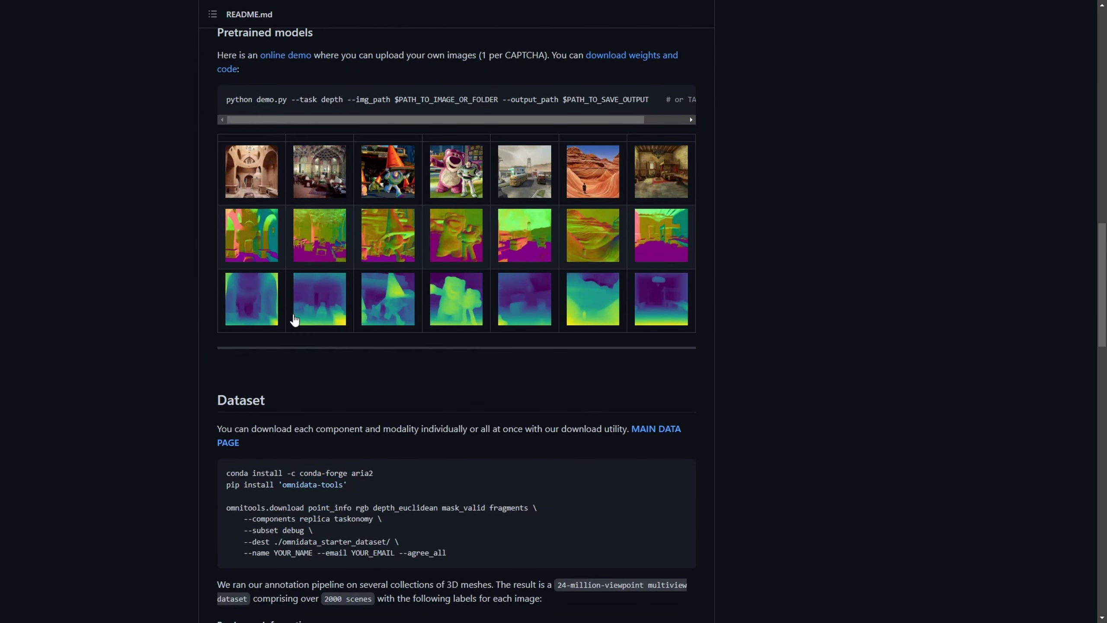
{"action": "scroll", "coordinate": [285, 425], "scroll_direction": "up", "scroll_amount": 18}
{"action": "scroll", "coordinate": [431, 324], "scroll_direction": "up", "scroll_amount": 5}
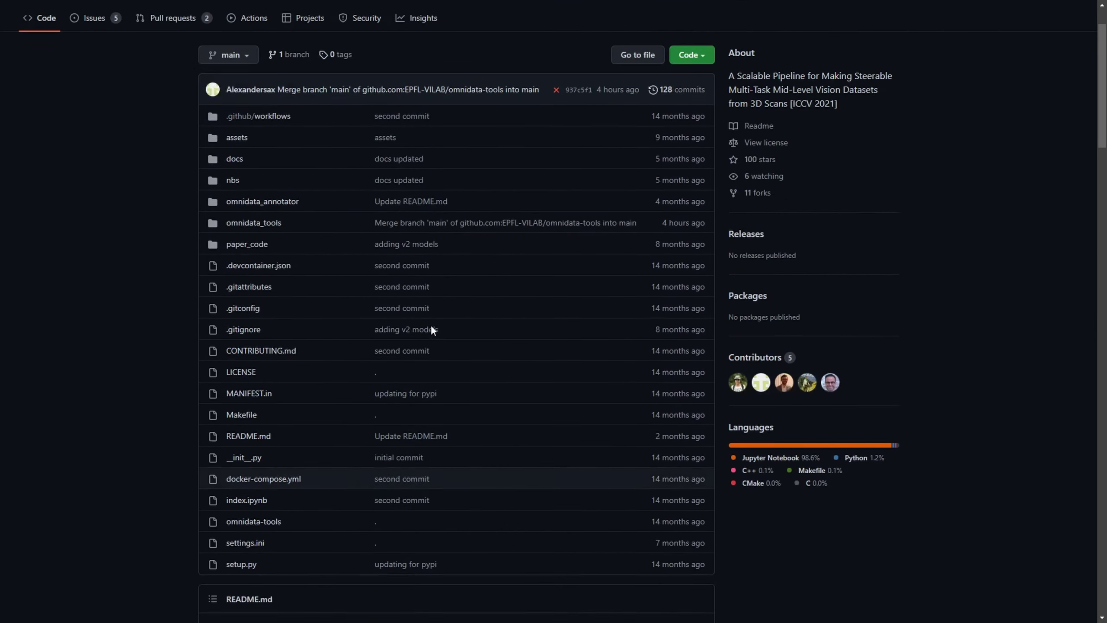
{"action": "scroll", "coordinate": [388, 329], "scroll_direction": "down", "scroll_amount": 14}
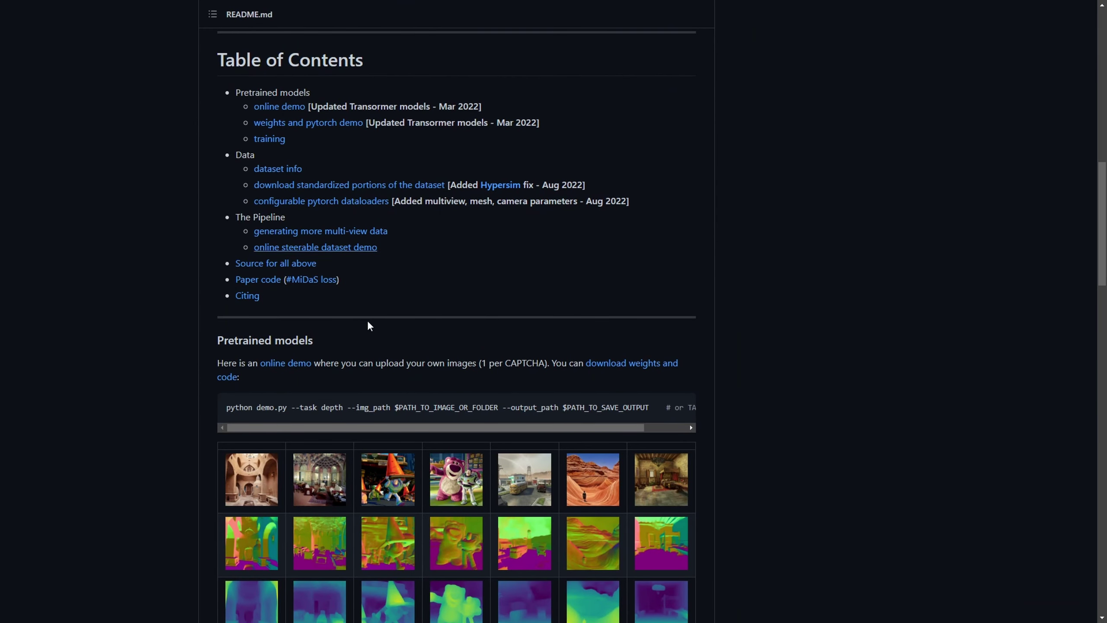
{"action": "scroll", "coordinate": [467, 342], "scroll_direction": "down", "scroll_amount": 2}
{"action": "scroll", "coordinate": [467, 342], "scroll_direction": "up", "scroll_amount": 7}
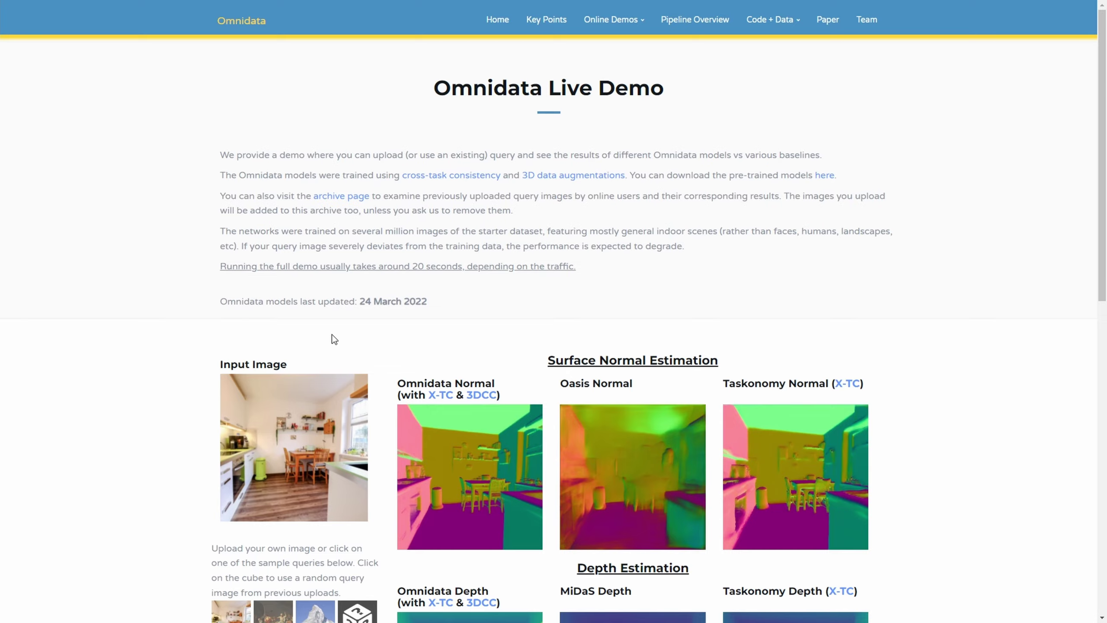
Step: Upload 01_rgb.png to the Omnidata Live Demo, complete the robot check and run inference
{"action": "scroll", "coordinate": [362, 320], "scroll_direction": "down", "scroll_amount": 3}
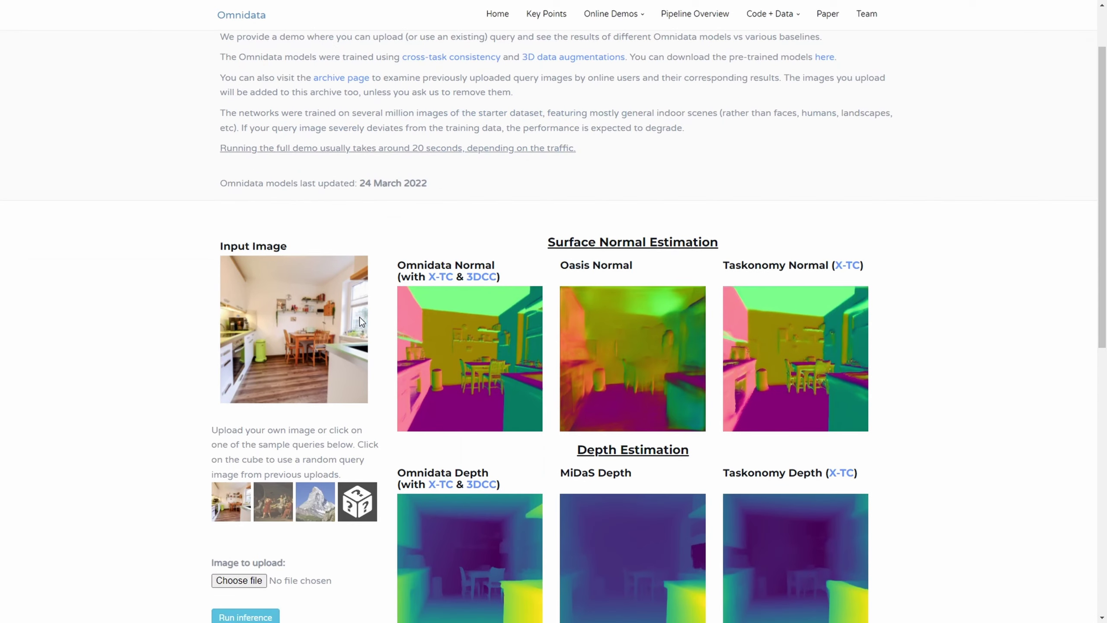
{"action": "scroll", "coordinate": [353, 287], "scroll_direction": "down", "scroll_amount": 3}
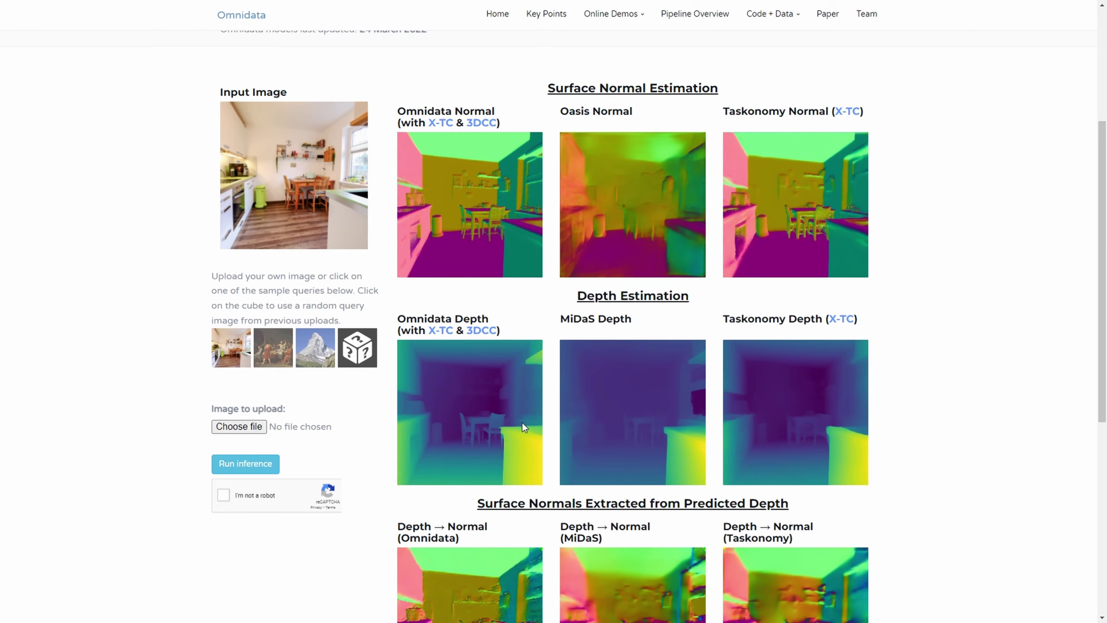
{"action": "scroll", "coordinate": [676, 393], "scroll_direction": "down", "scroll_amount": 2}
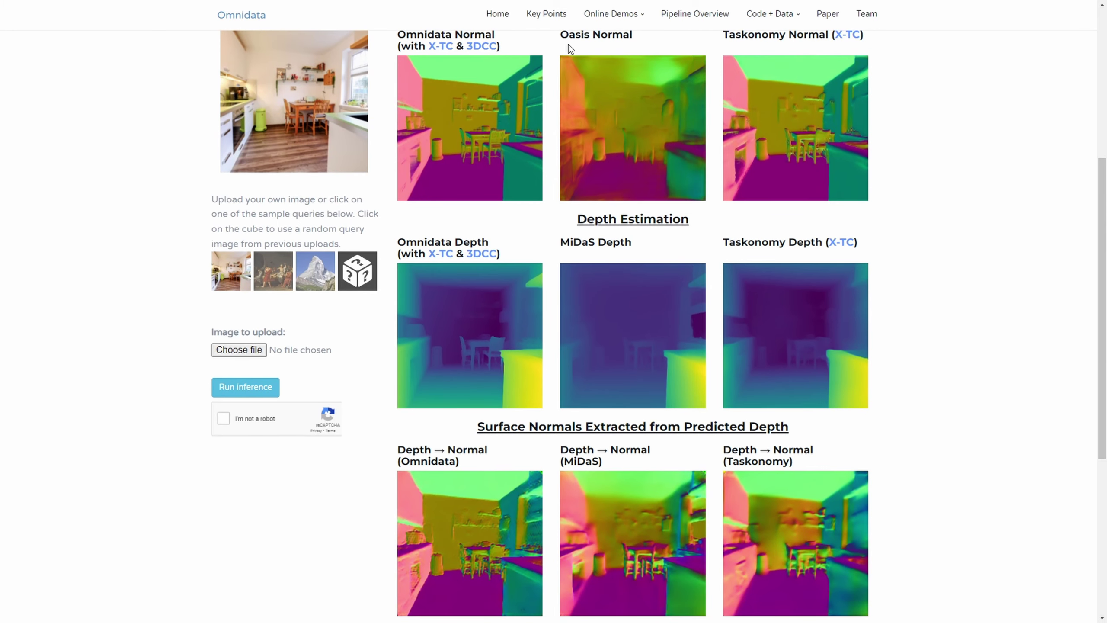
{"action": "left_click_drag", "start_coordinate": [591, 40], "coordinate": [646, 40]}
{"action": "left_click", "coordinate": [763, 66]}
{"action": "left_click", "coordinate": [252, 350]}
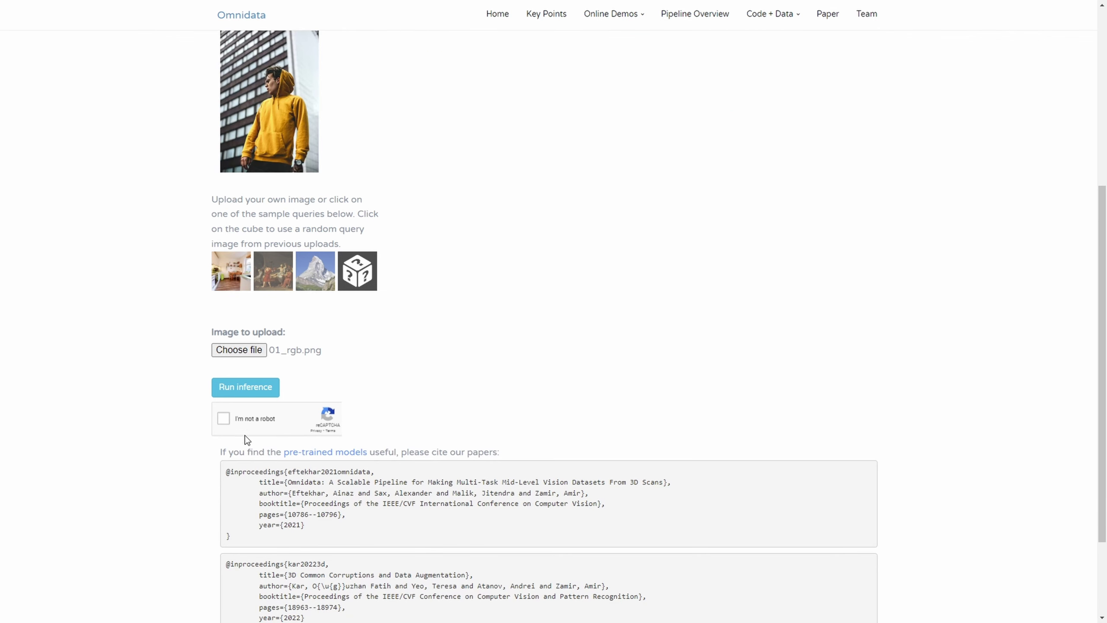
{"action": "left_click", "coordinate": [224, 420]}
{"action": "left_click", "coordinate": [268, 387]}
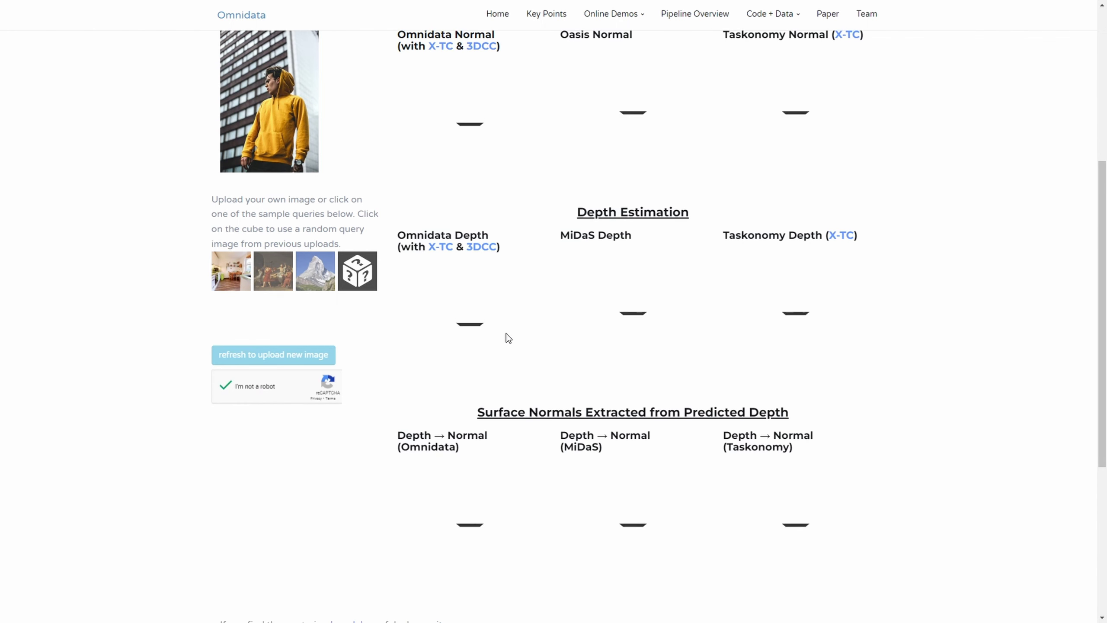
Step: Open the Omnidata Normal result at full size in a new tab and save it as 01_normal
{"action": "scroll", "coordinate": [507, 333], "scroll_direction": "up", "scroll_amount": 3}
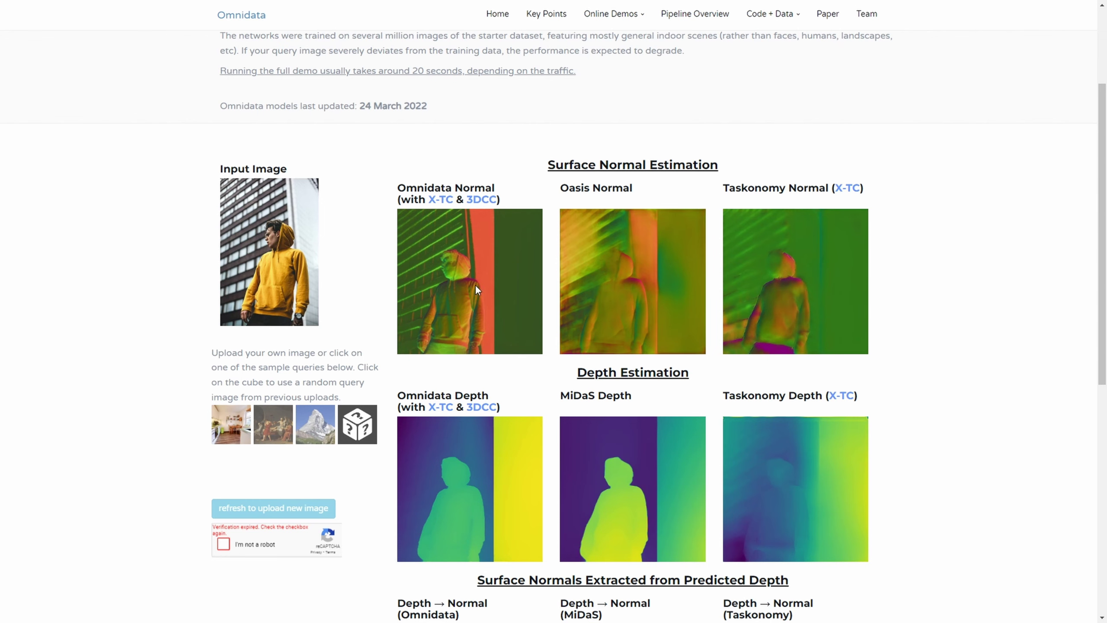
{"action": "scroll", "coordinate": [449, 306], "scroll_direction": "down", "scroll_amount": 3}
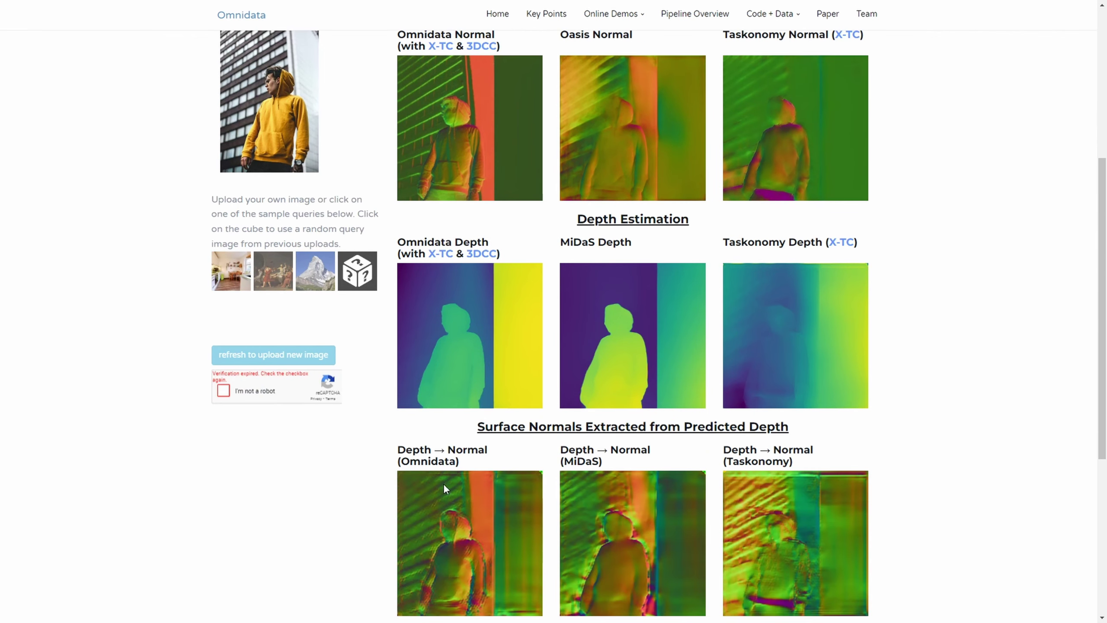
{"action": "scroll", "coordinate": [489, 343], "scroll_direction": "up", "scroll_amount": 3}
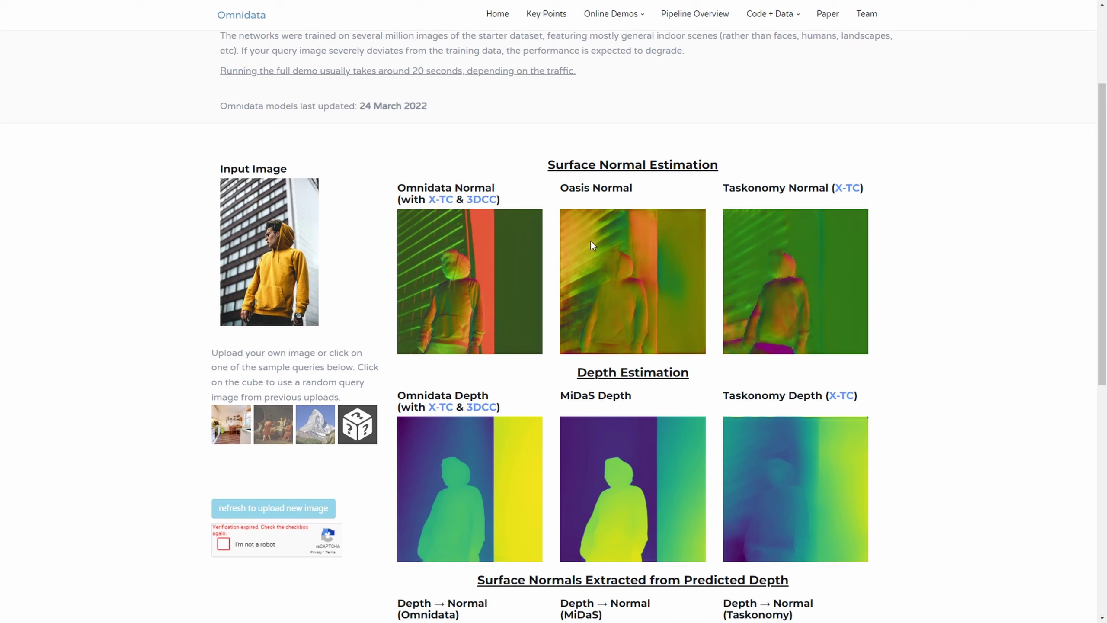
{"action": "right_click", "coordinate": [434, 266]}
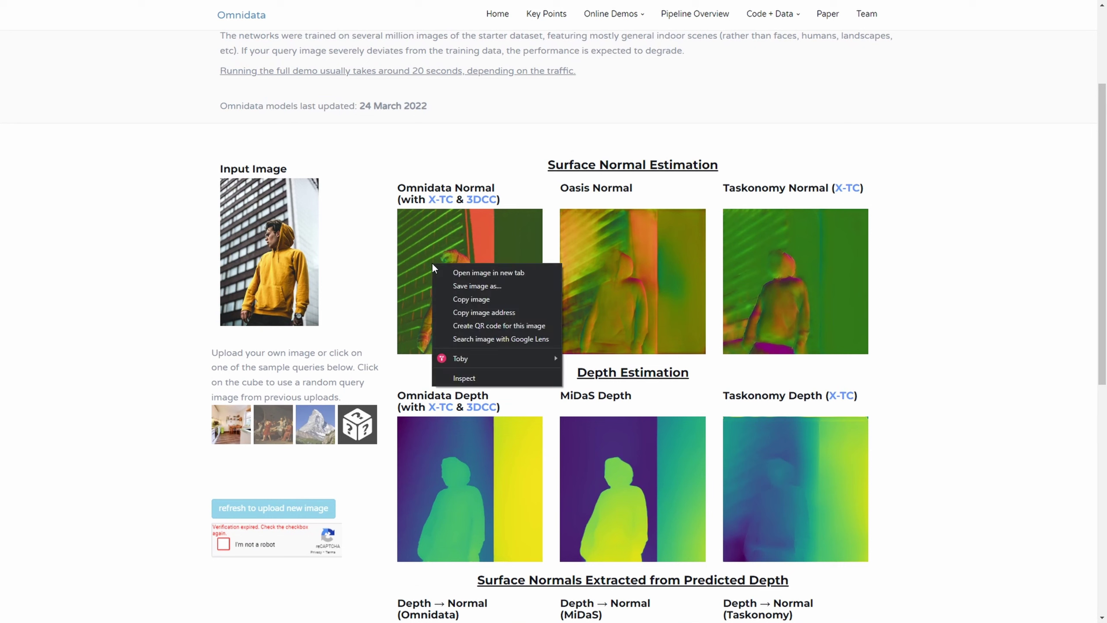
{"action": "left_click", "coordinate": [458, 272]}
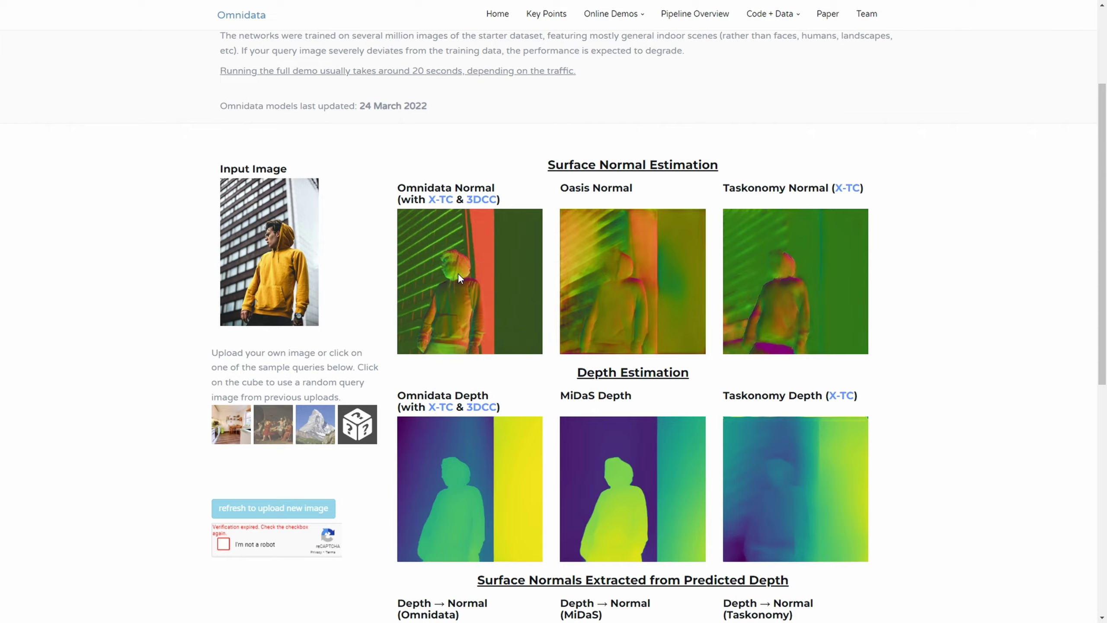
{"action": "right_click", "coordinate": [655, 262]}
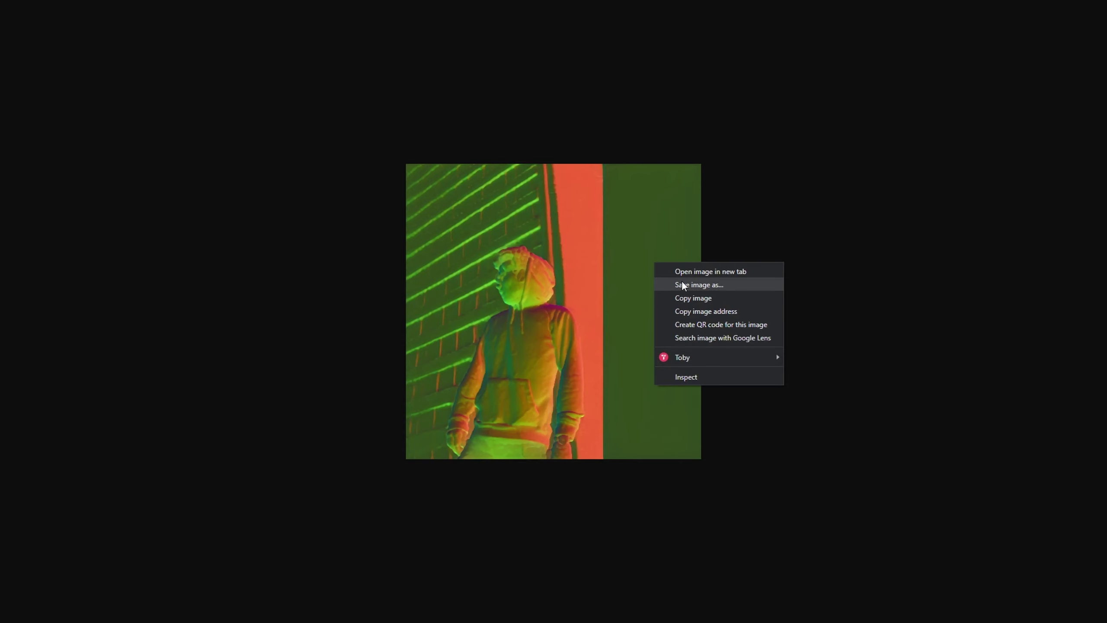
{"action": "left_click", "coordinate": [682, 284]}
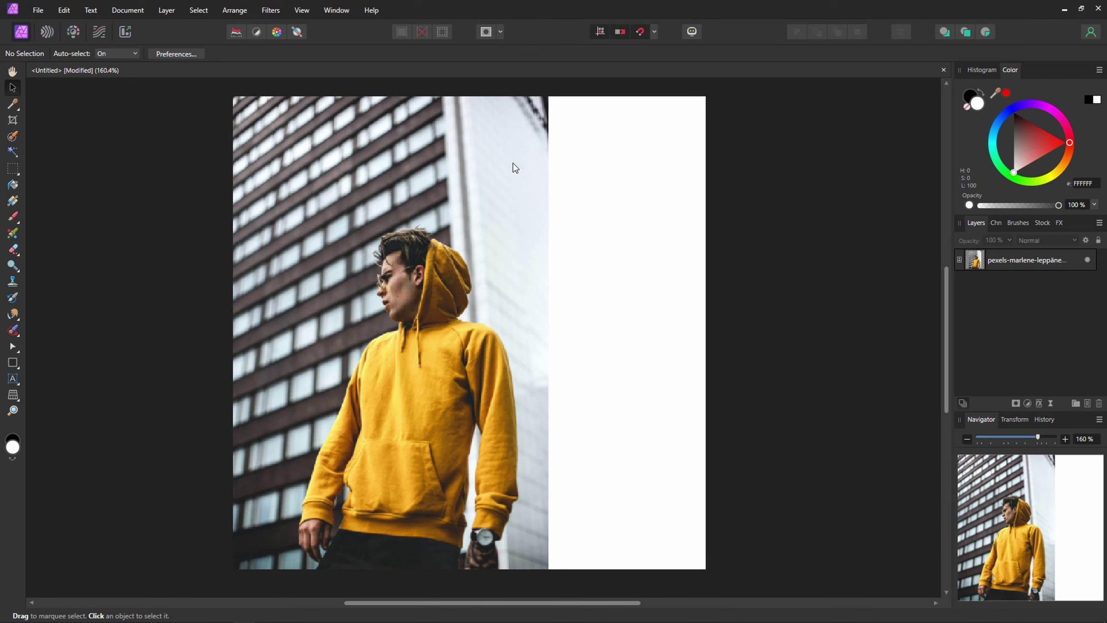
Step: In Affinity Photo, close the untitled document without saving and open the original full-size hoodie photo, declining the recovery version
{"action": "left_click", "coordinate": [944, 70]}
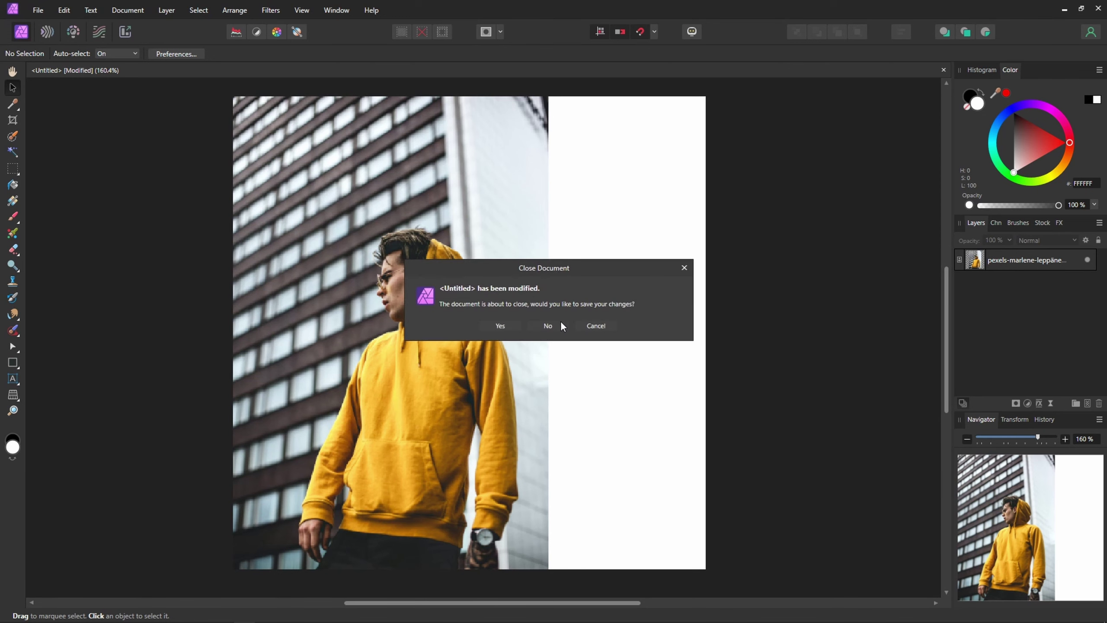
{"action": "left_click", "coordinate": [540, 328]}
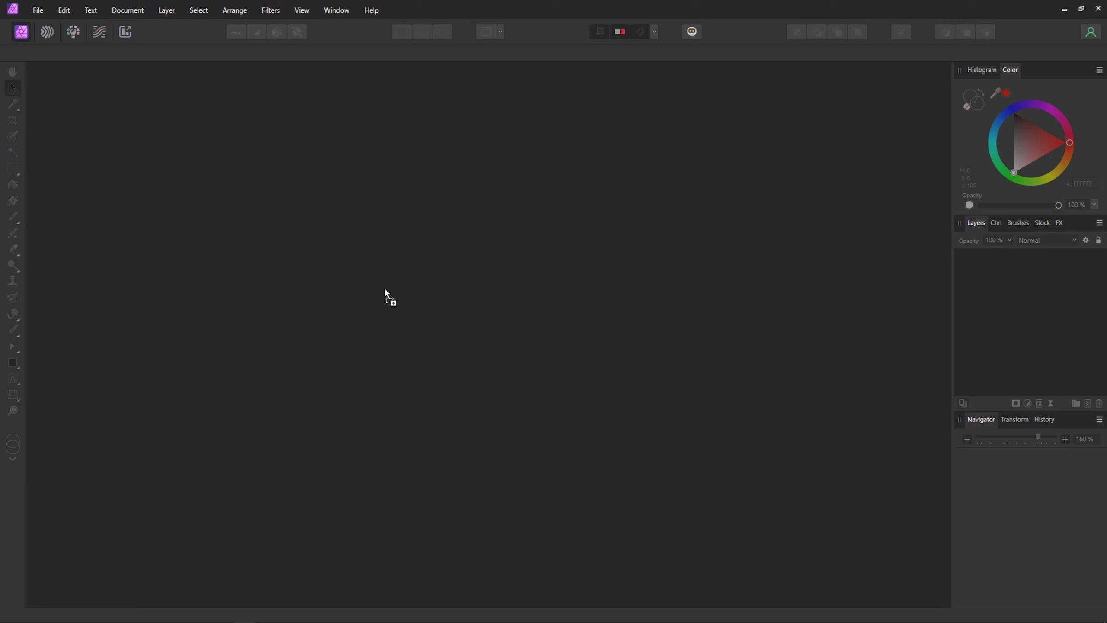
{"action": "left_click_drag", "start_coordinate": [385, 290], "coordinate": [387, 292]}
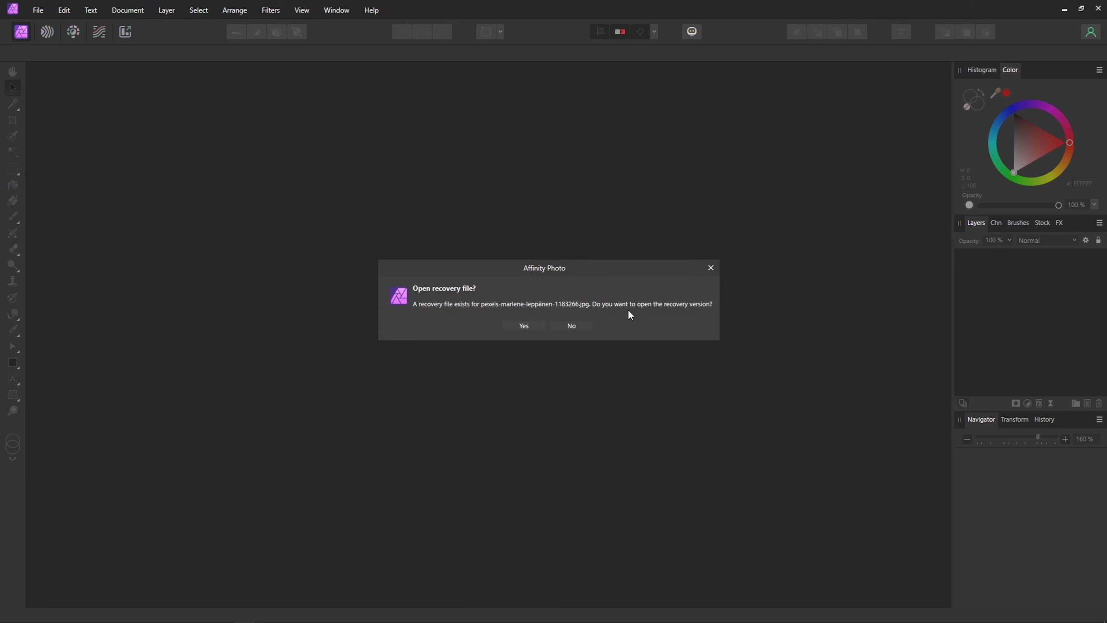
{"action": "left_click", "coordinate": [570, 326]}
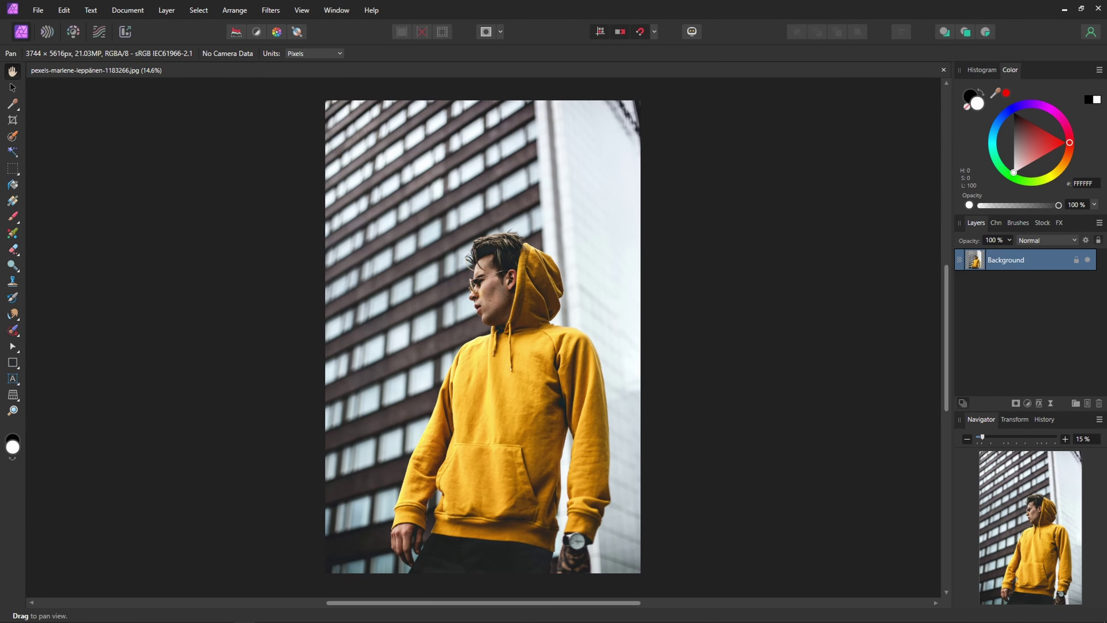
Step: Place the 01_normal image above the photo and scale it up to cover the photo's full height, starting at its upper-left corner
{"action": "left_click_drag", "start_coordinate": [493, 188], "coordinate": [445, 184]}
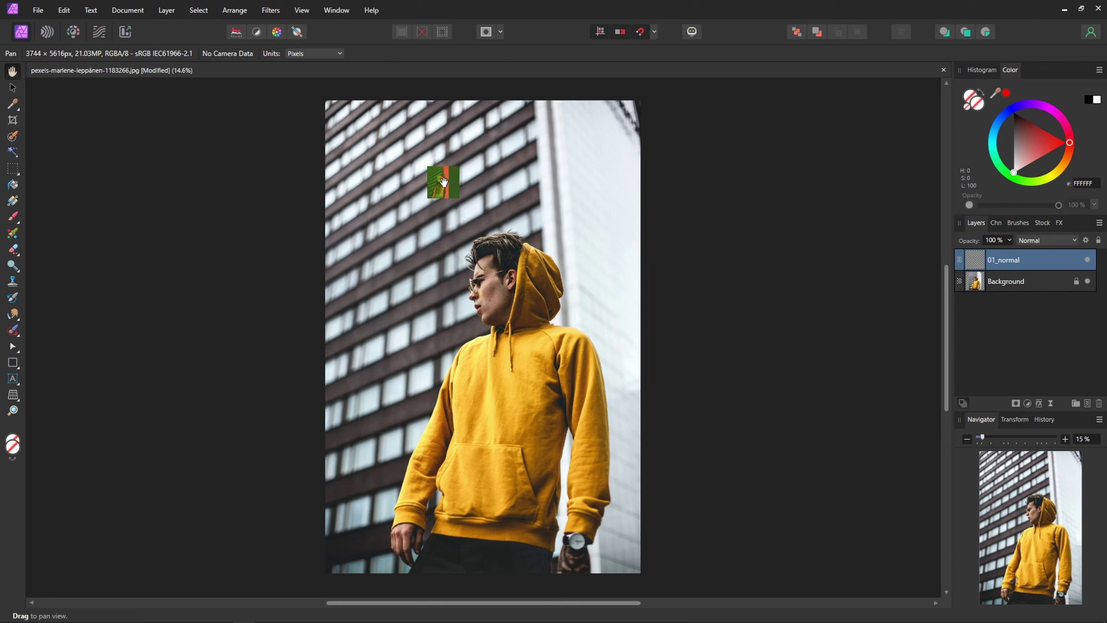
{"action": "key", "text": "v"}
{"action": "left_click_drag", "start_coordinate": [435, 173], "coordinate": [844, 529]}
Step: Toggle the 01_normal layer's visibility repeatedly to compare its alignment with the photo beneath
{"action": "left_click", "coordinate": [1088, 261]}
{"action": "left_click", "coordinate": [1088, 261]}
{"action": "left_click", "coordinate": [1088, 261]}
{"action": "left_click", "coordinate": [1088, 261]}
{"action": "left_click", "coordinate": [1089, 261]}
{"action": "left_click", "coordinate": [1089, 261]}
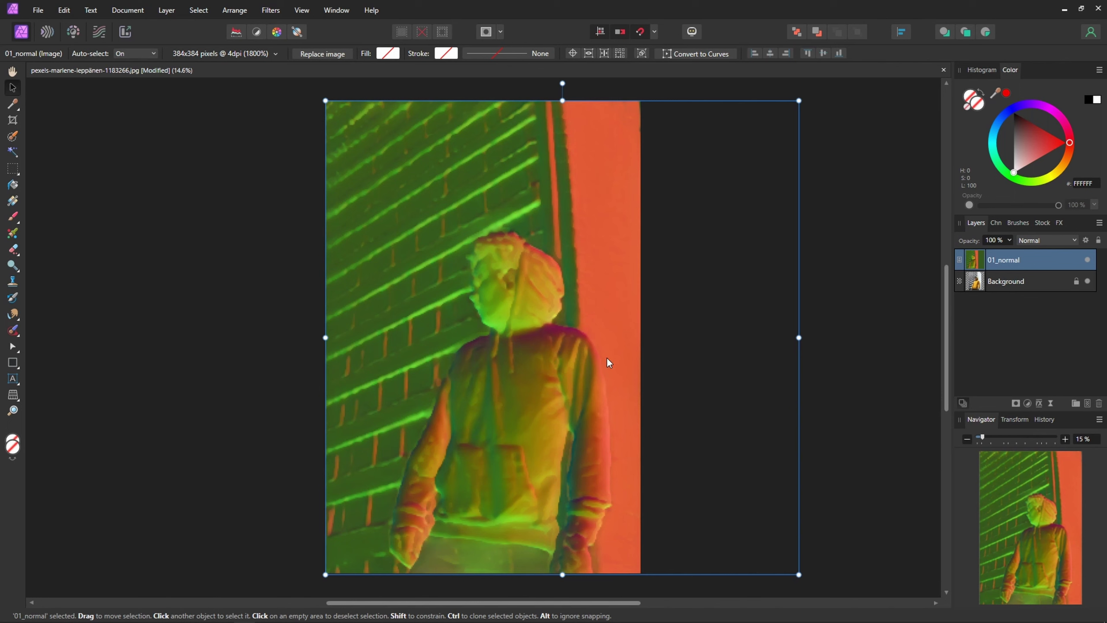
Step: Invert the colours of the 01_normal layer with an Invert adjustment nested in it
{"action": "left_click", "coordinate": [1029, 404]}
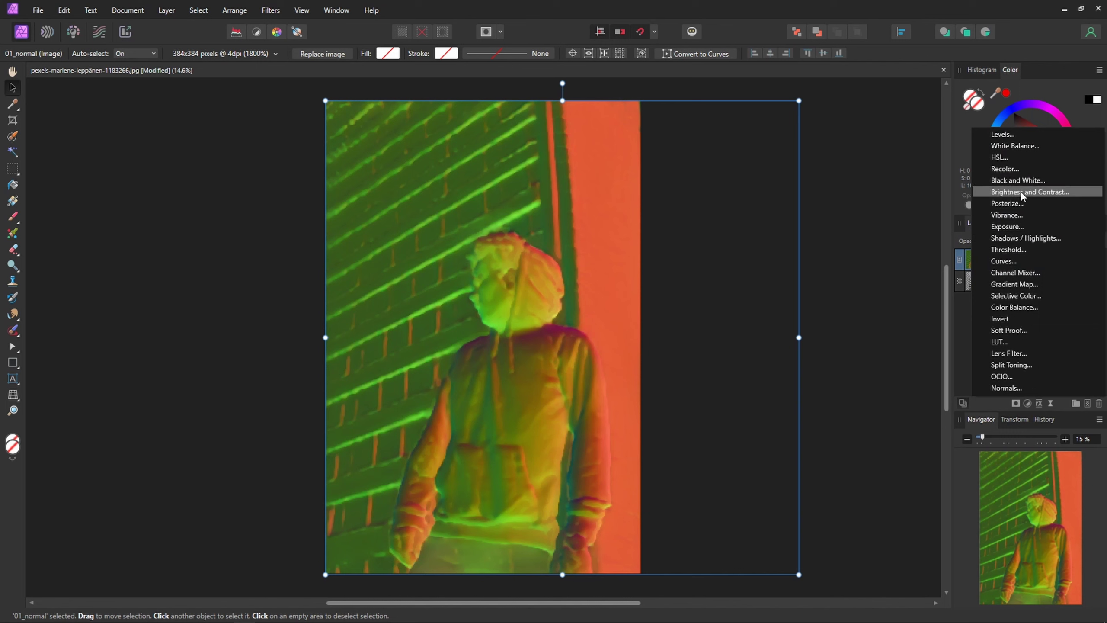
{"action": "left_click", "coordinate": [1010, 322]}
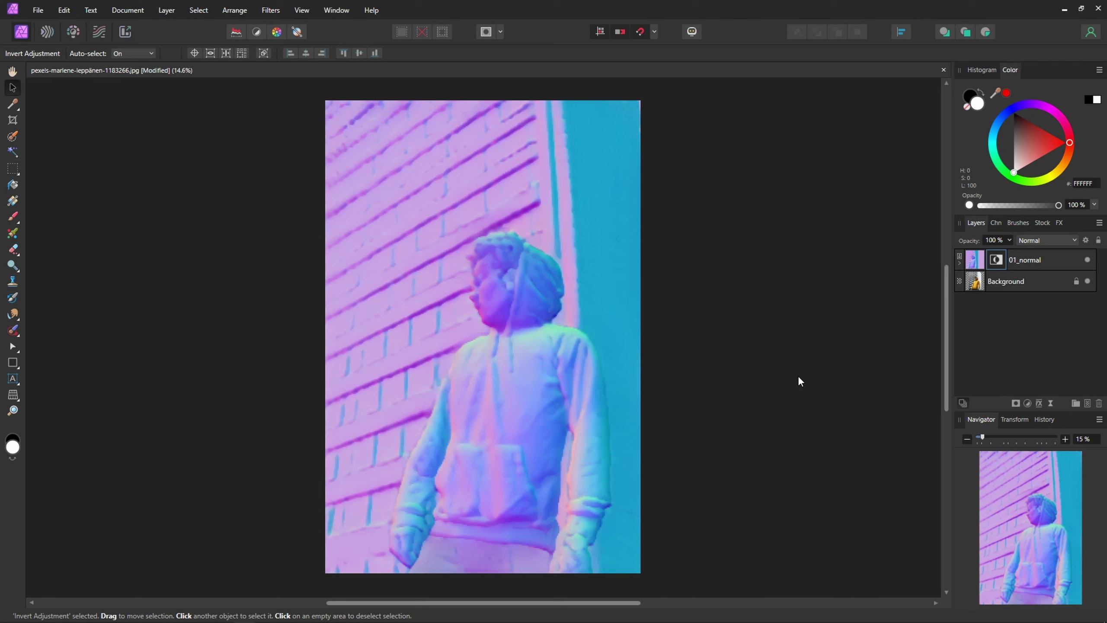
{"action": "left_click", "coordinate": [665, 313]}
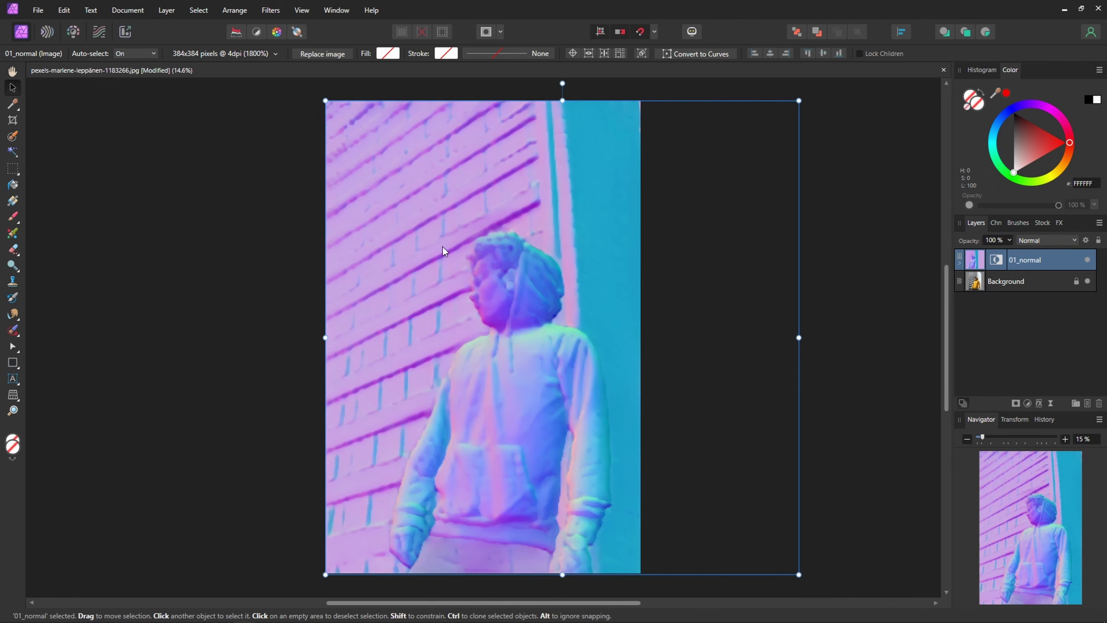
Step: Add a live Procedural Texture filter to the 01_normal layer using the Simple Bump Map Lighting preset
{"action": "left_click", "coordinate": [1051, 405]}
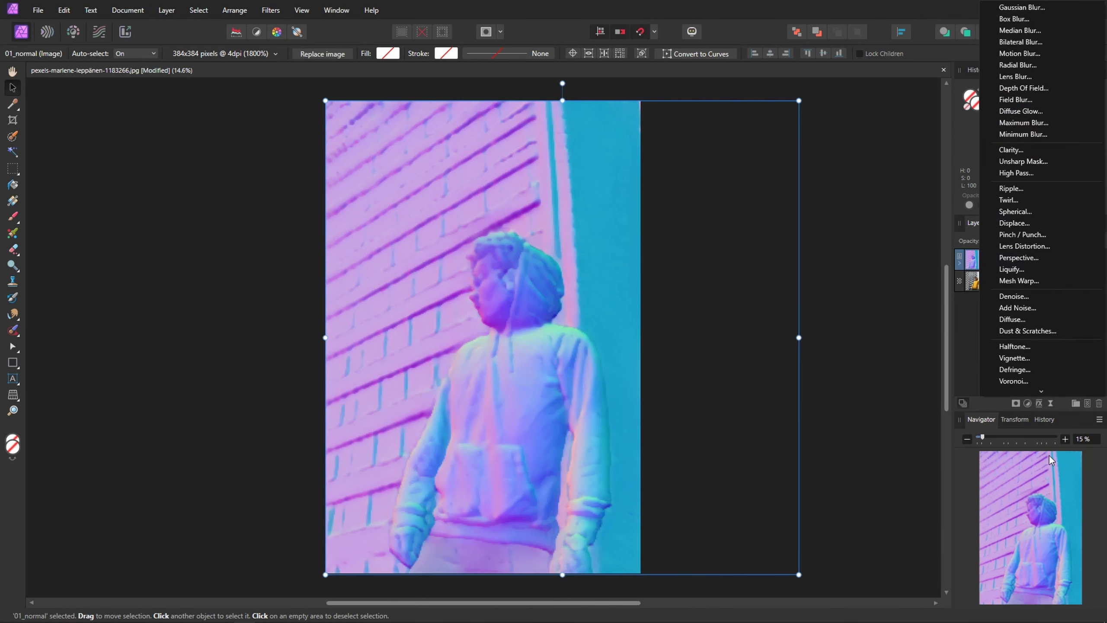
{"action": "scroll", "coordinate": [1033, 312], "scroll_direction": "down", "scroll_amount": 1}
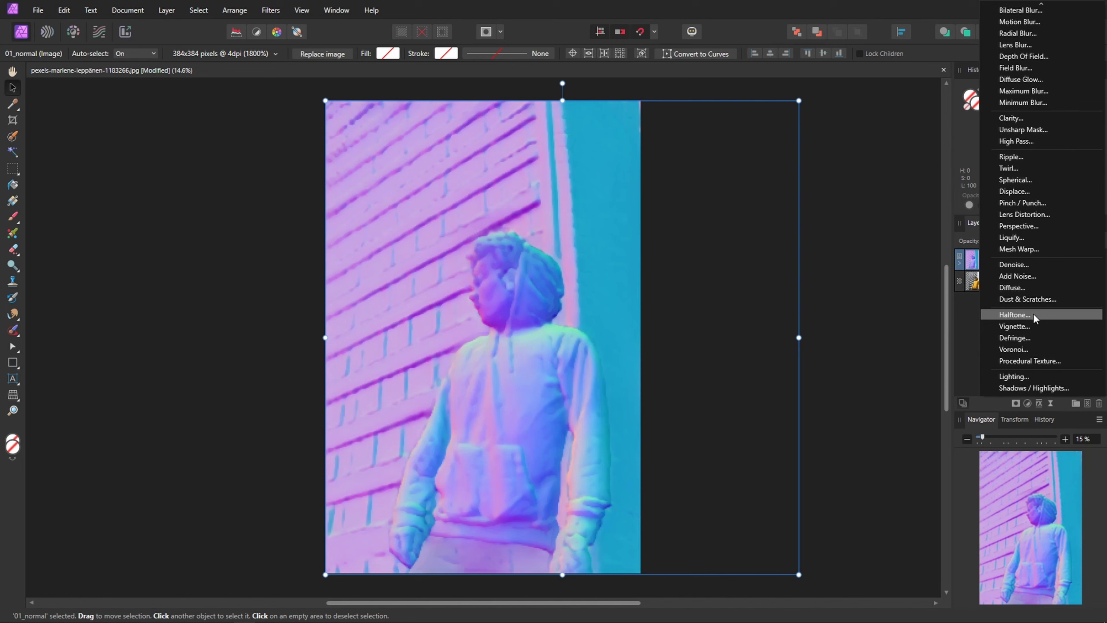
{"action": "left_click", "coordinate": [1016, 358]}
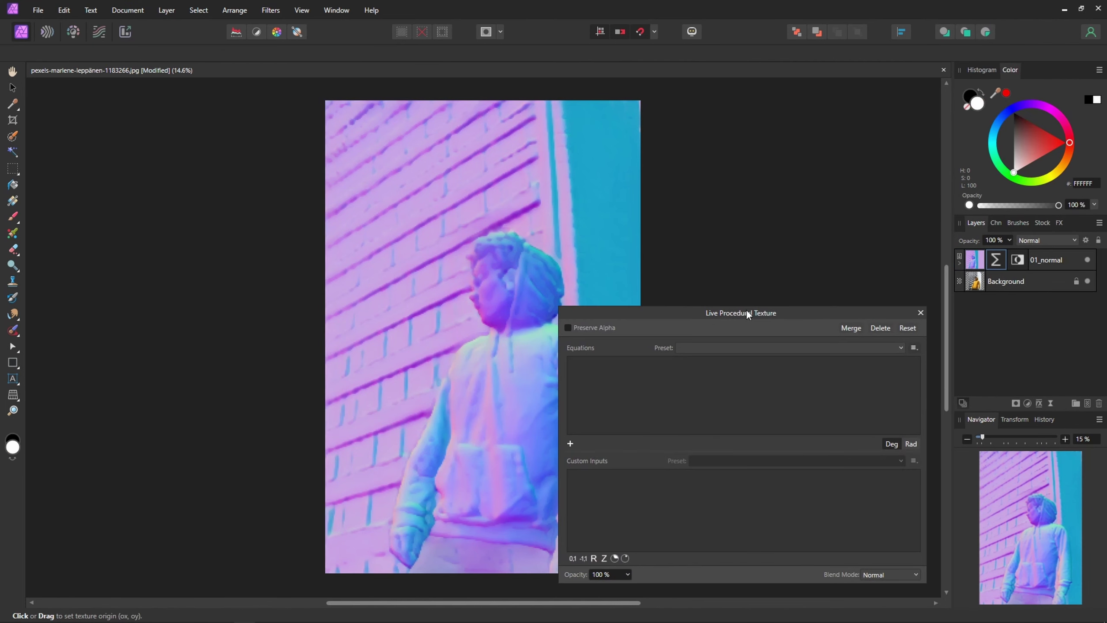
{"action": "left_click_drag", "start_coordinate": [745, 317], "coordinate": [855, 151]}
{"action": "left_click", "coordinate": [837, 145]}
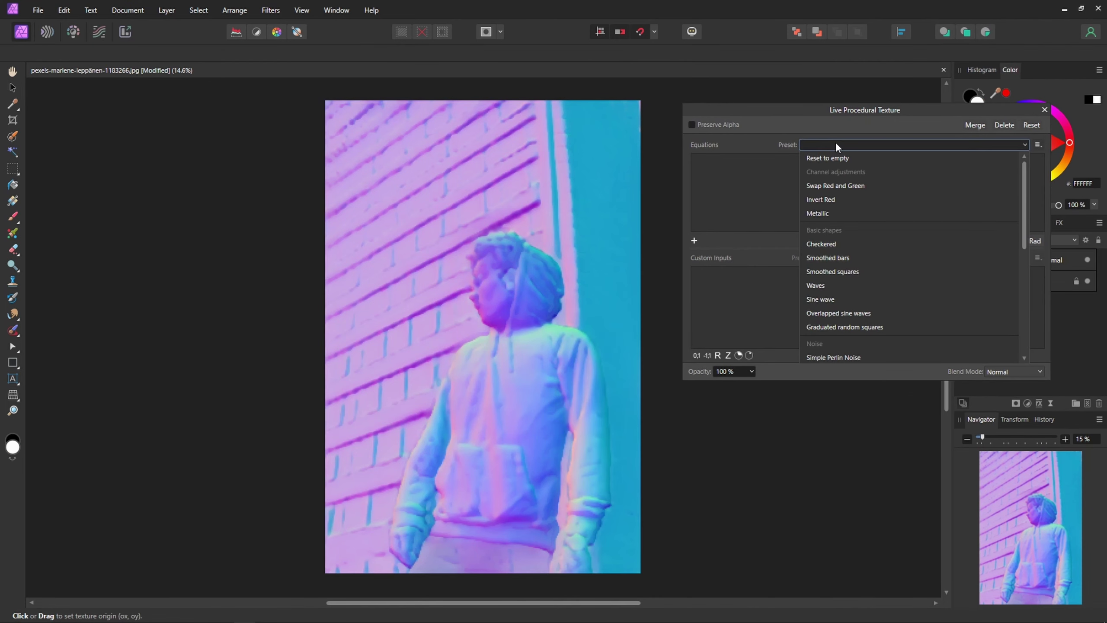
{"action": "scroll", "coordinate": [842, 243], "scroll_direction": "down", "scroll_amount": 5}
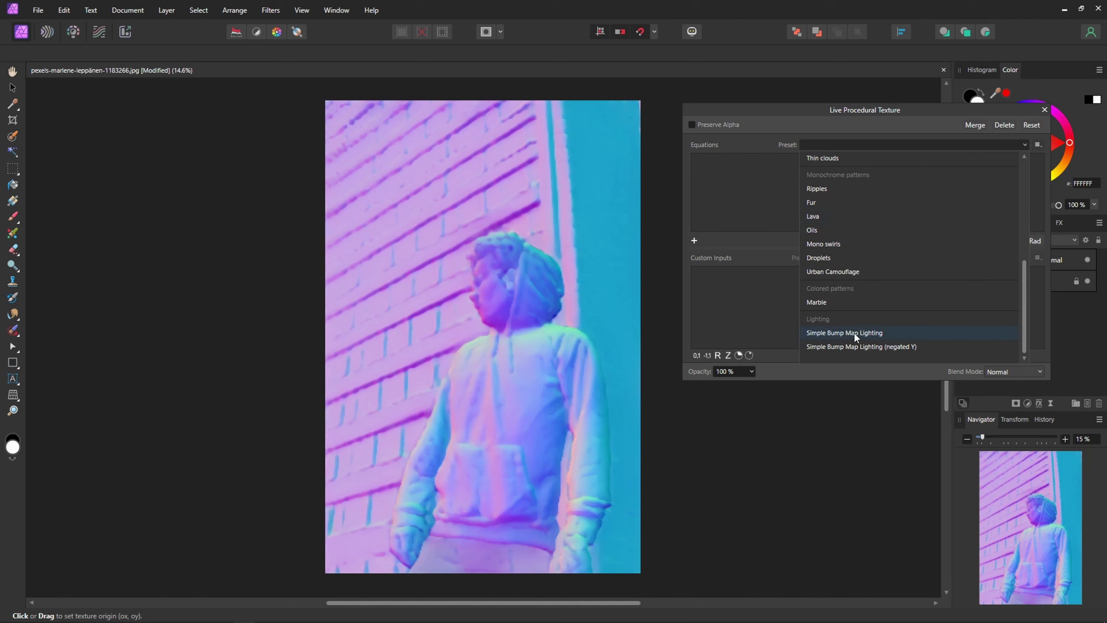
{"action": "left_click", "coordinate": [876, 332]}
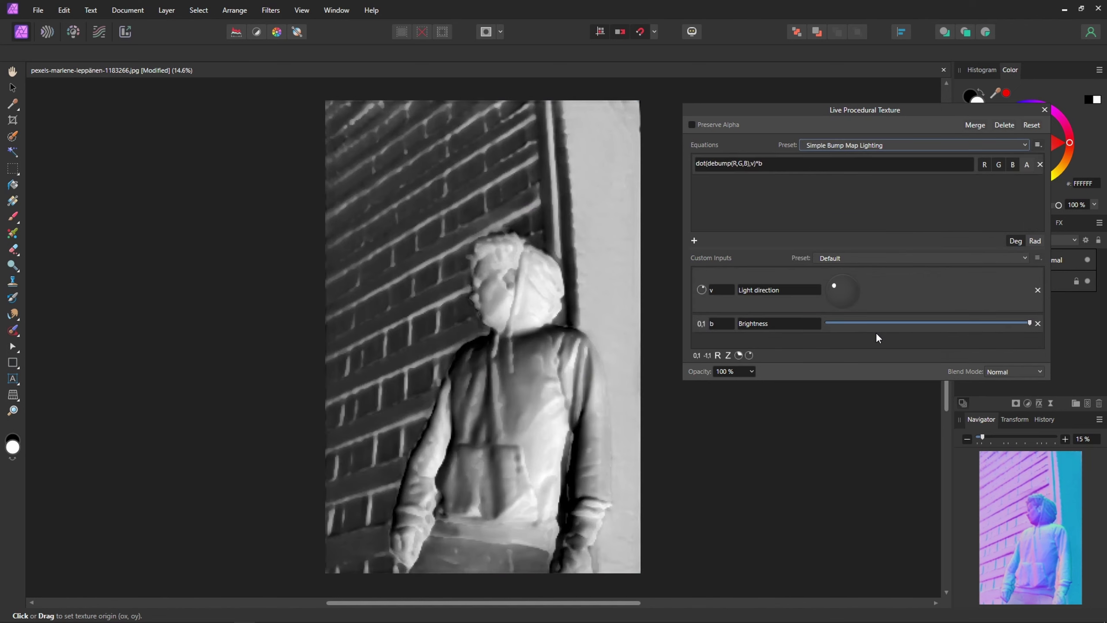
Step: Try several light directions for the bump map, compare the result with the photo beneath, and place the light at the sphere's left edge
{"action": "mouse_move", "coordinate": [1030, 327]}
{"action": "left_mouse_down"}
{"action": "mouse_move", "coordinate": [810, 347]}
{"action": "mouse_move", "coordinate": [912, 347]}
{"action": "mouse_move", "coordinate": [856, 356]}
{"action": "mouse_move", "coordinate": [1030, 345]}
{"action": "left_mouse_up"}
{"action": "left_click", "coordinate": [834, 293]}
{"action": "mouse_move", "coordinate": [835, 293]}
{"action": "left_mouse_down"}
{"action": "mouse_move", "coordinate": [859, 293]}
{"action": "mouse_move", "coordinate": [827, 298]}
{"action": "left_mouse_up"}
{"action": "mouse_move", "coordinate": [829, 298]}
{"action": "left_mouse_down"}
{"action": "mouse_move", "coordinate": [859, 293]}
{"action": "mouse_move", "coordinate": [836, 263]}
{"action": "mouse_move", "coordinate": [841, 308]}
{"action": "mouse_move", "coordinate": [832, 290]}
{"action": "mouse_move", "coordinate": [853, 289]}
{"action": "mouse_move", "coordinate": [842, 290]}
{"action": "left_mouse_up"}
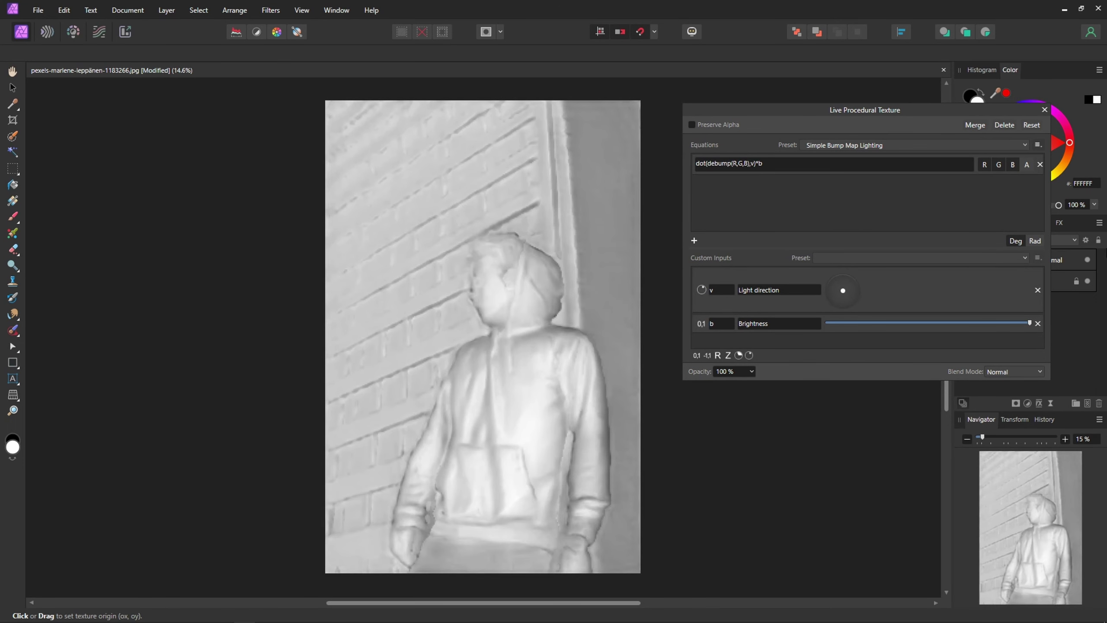
{"action": "left_click", "coordinate": [1088, 260]}
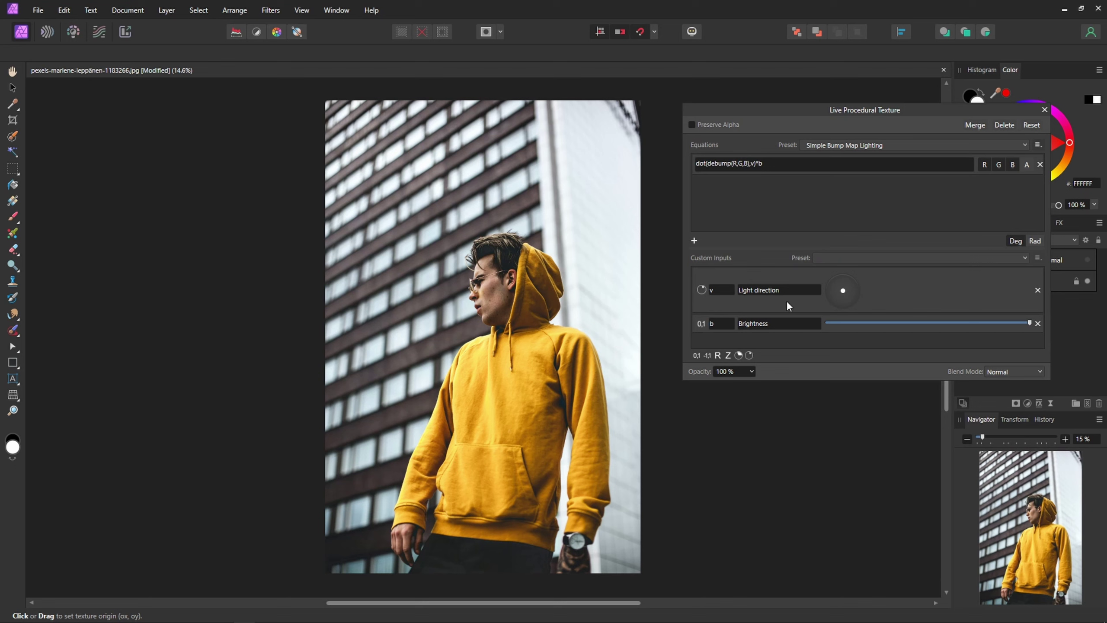
{"action": "left_click", "coordinate": [1088, 260]}
{"action": "left_click_drag", "start_coordinate": [843, 290], "coordinate": [831, 291]}
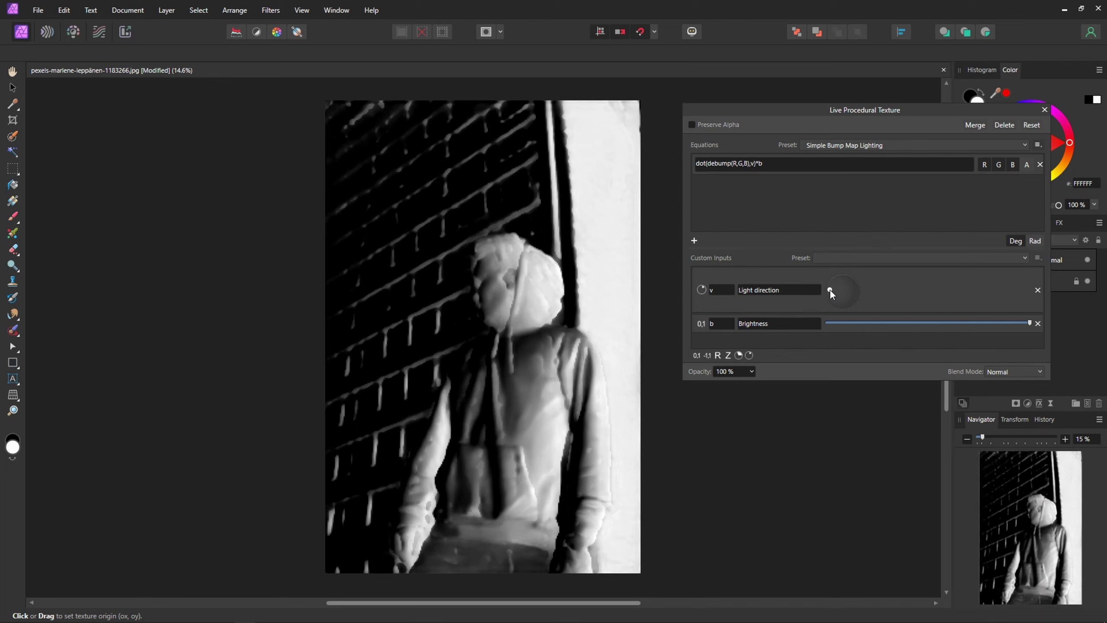
{"action": "left_click", "coordinate": [1044, 109]}
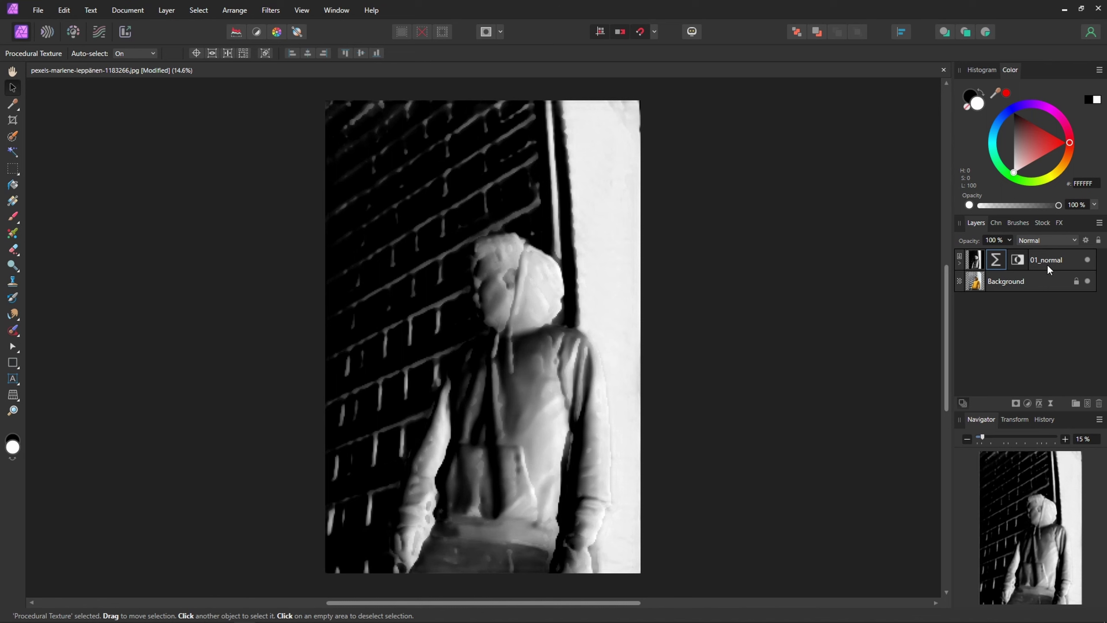
Step: Set the 01_normal layer's blend mode to Soft Light
{"action": "left_click", "coordinate": [1065, 257]}
{"action": "left_click", "coordinate": [1052, 242]}
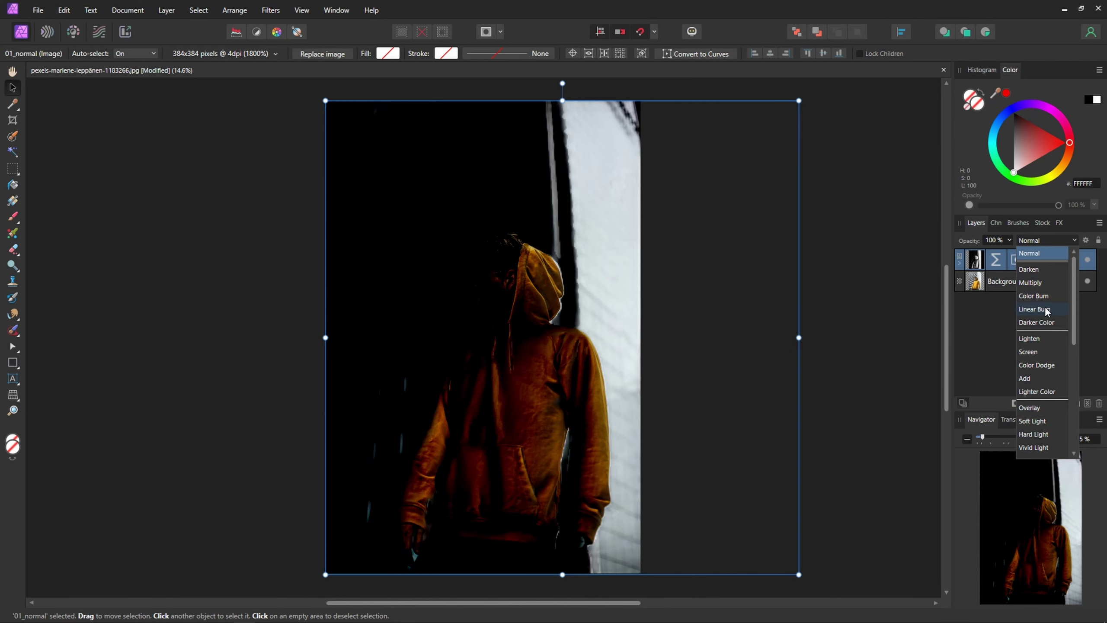
{"action": "left_click_drag", "start_coordinate": [1073, 306], "coordinate": [1077, 342]}
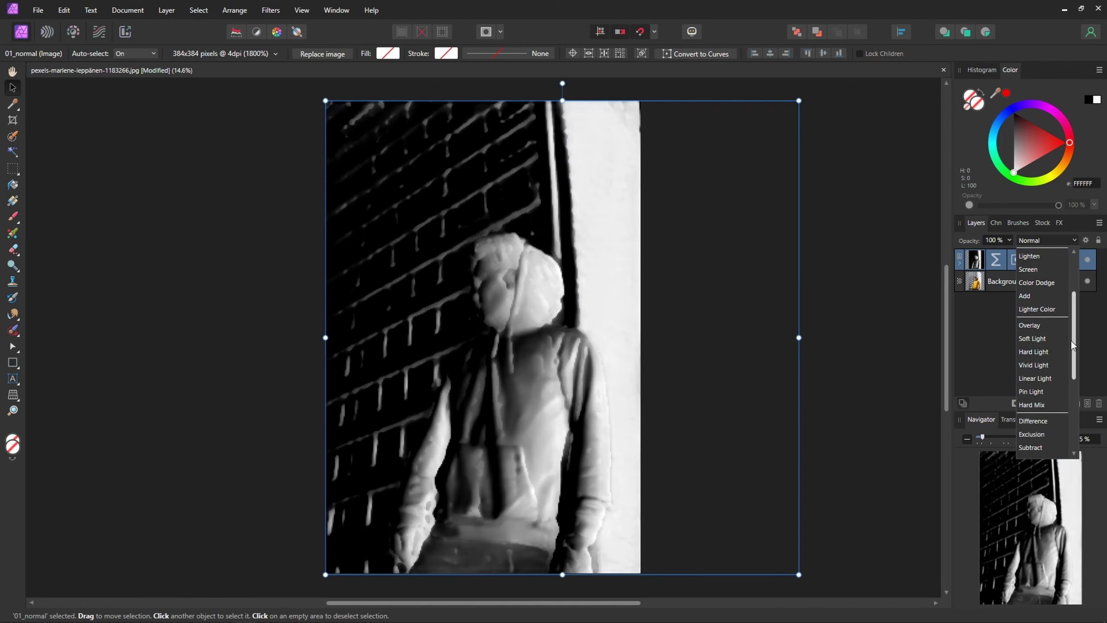
{"action": "left_click", "coordinate": [1039, 340]}
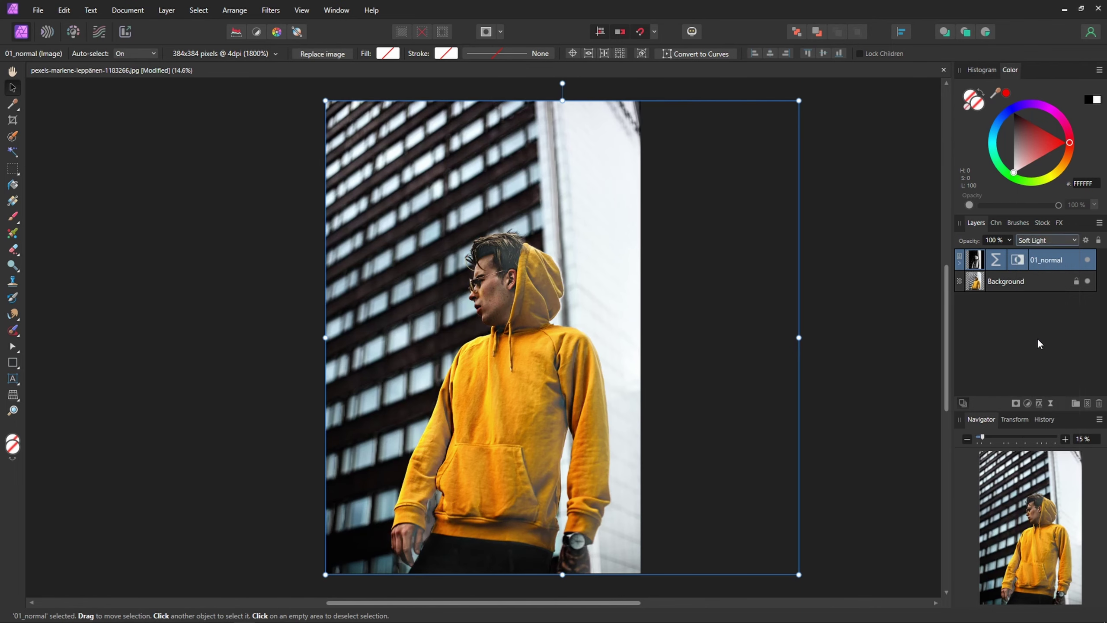
Step: Expand the 01_normal layer and move the light direction of its Procedural Texture filter around the sphere
{"action": "left_click", "coordinate": [959, 263]}
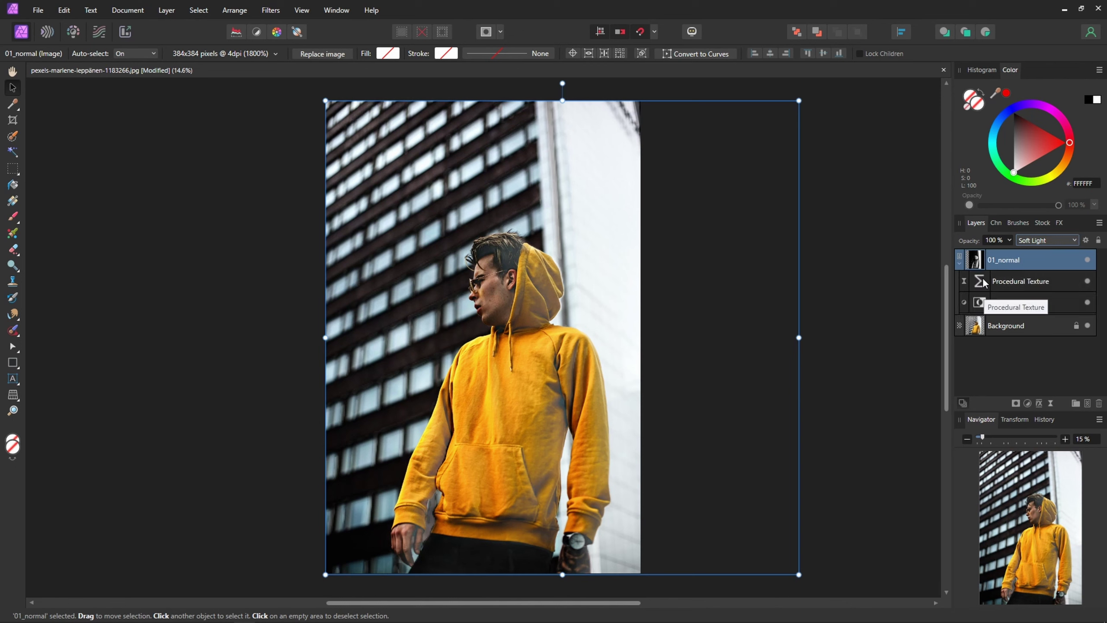
{"action": "double_click", "coordinate": [979, 286]}
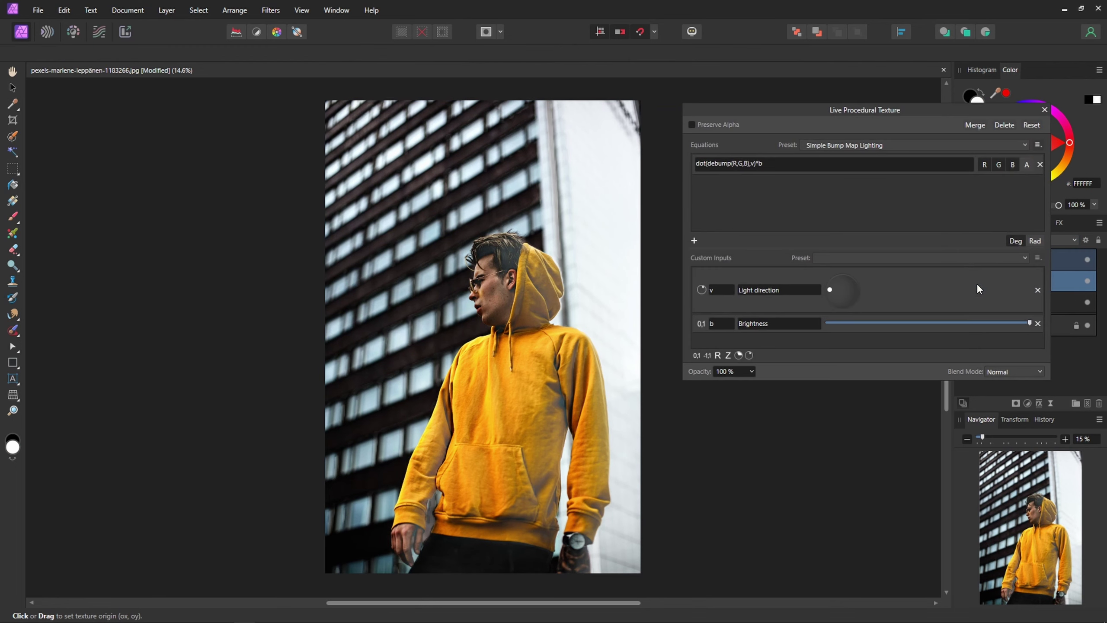
{"action": "left_click_drag", "start_coordinate": [840, 300], "coordinate": [858, 286]}
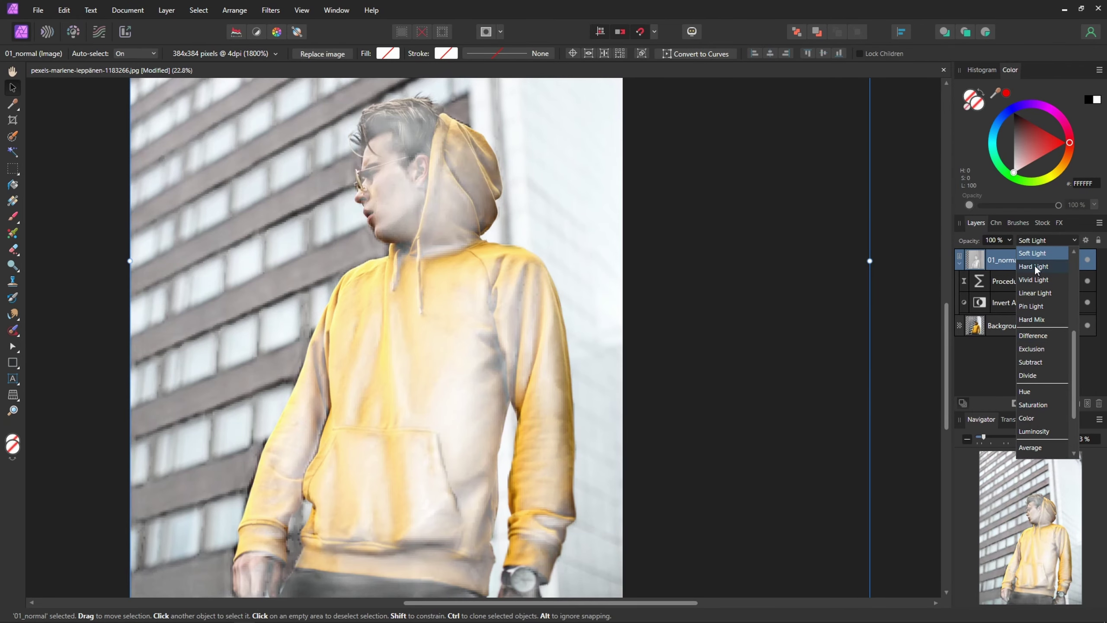
Step: Set the 01_normal layer's blend mode to Hard Light and lower its Procedural Texture brightness to about three quarters with the light centred
{"action": "left_click", "coordinate": [1037, 267]}
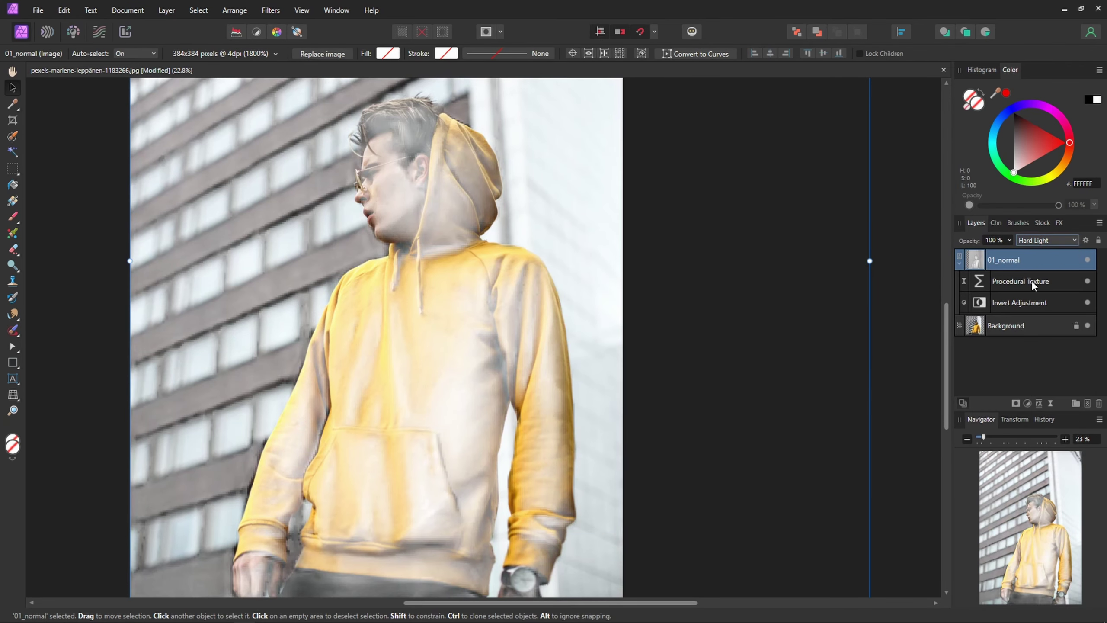
{"action": "left_click", "coordinate": [980, 280]}
{"action": "left_click_drag", "start_coordinate": [819, 305], "coordinate": [844, 291]}
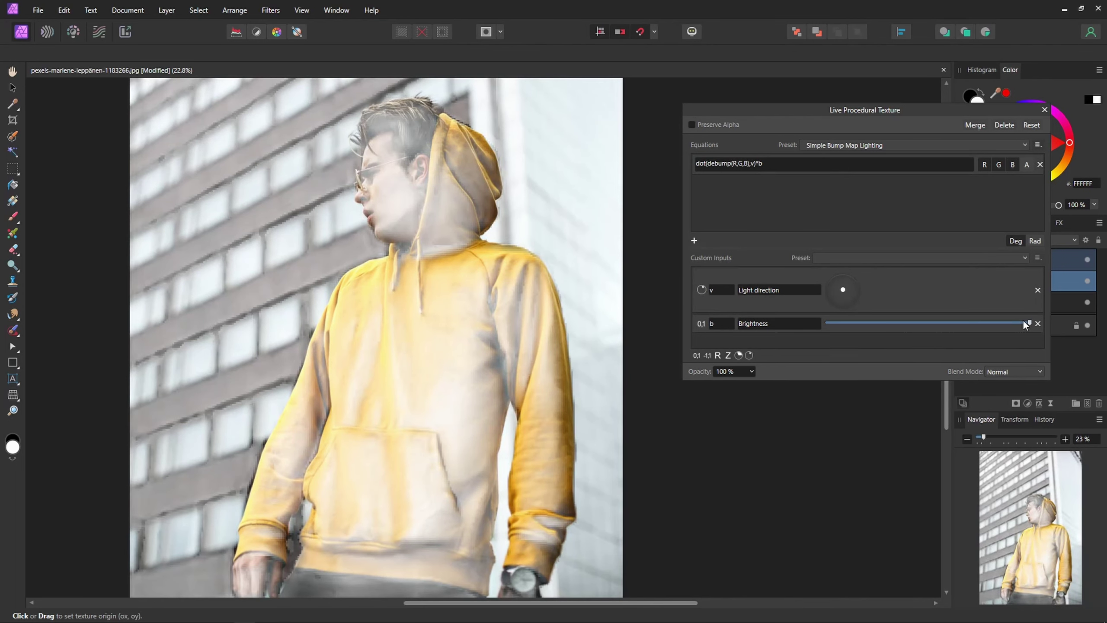
{"action": "mouse_move", "coordinate": [1031, 323]}
{"action": "left_mouse_down"}
{"action": "mouse_move", "coordinate": [877, 323]}
{"action": "mouse_move", "coordinate": [1040, 322]}
{"action": "left_mouse_up"}
{"action": "left_click", "coordinate": [981, 323]}
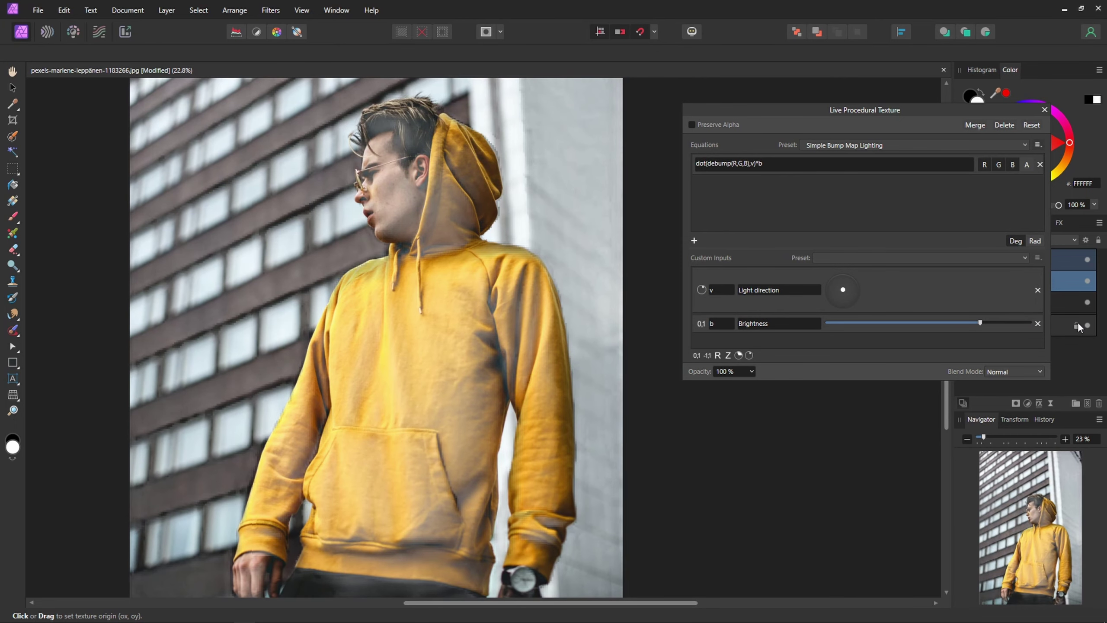
Step: Add an Exposure adjustment to the Background layer and darken it to -7.446, hiding the 01_normal layer temporarily to judge the photo
{"action": "left_click", "coordinate": [1057, 328]}
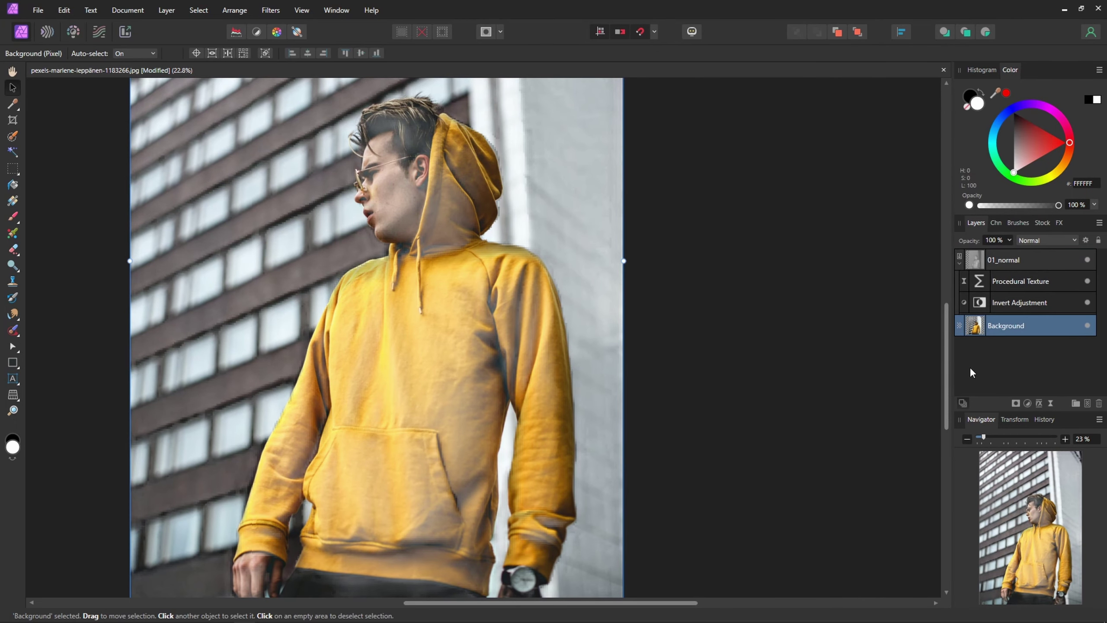
{"action": "left_click", "coordinate": [1027, 404]}
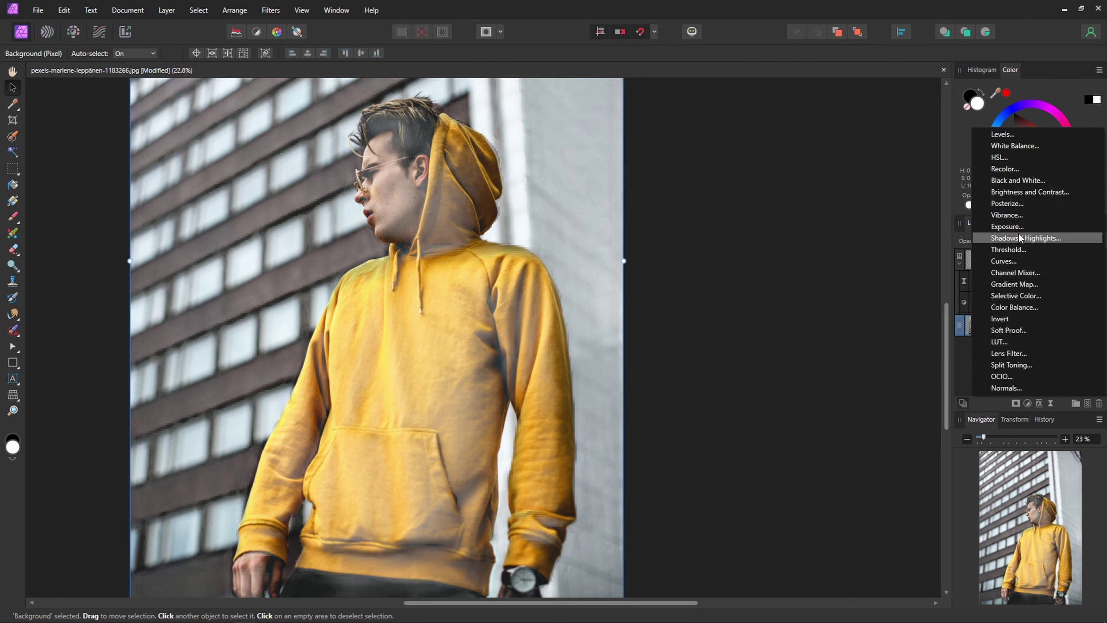
{"action": "left_click", "coordinate": [1019, 228]}
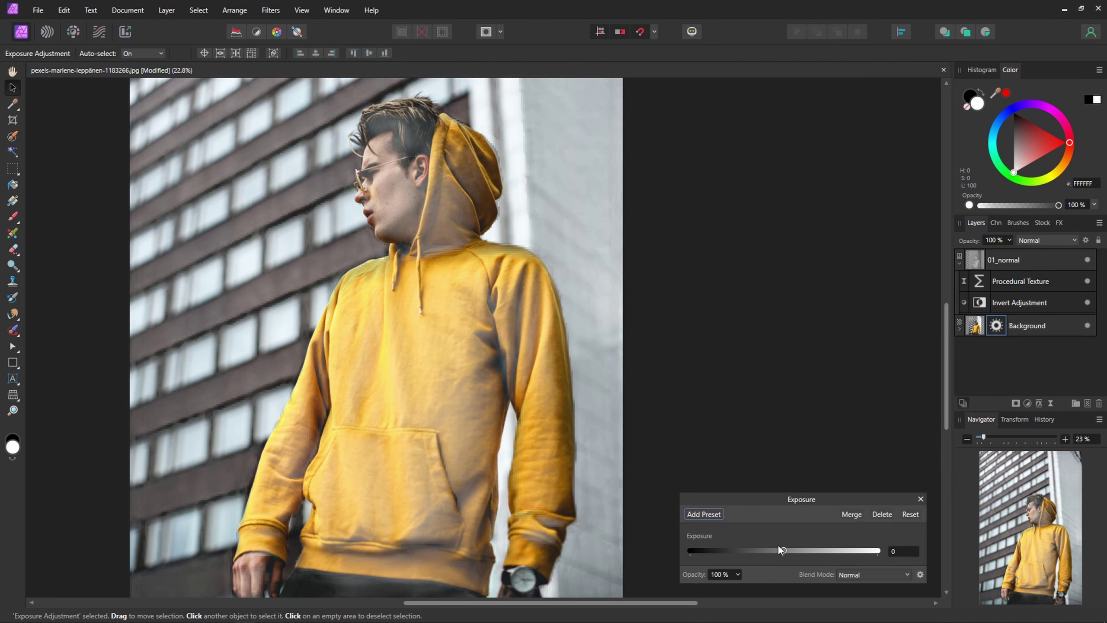
{"action": "left_click_drag", "start_coordinate": [783, 549], "coordinate": [767, 554]}
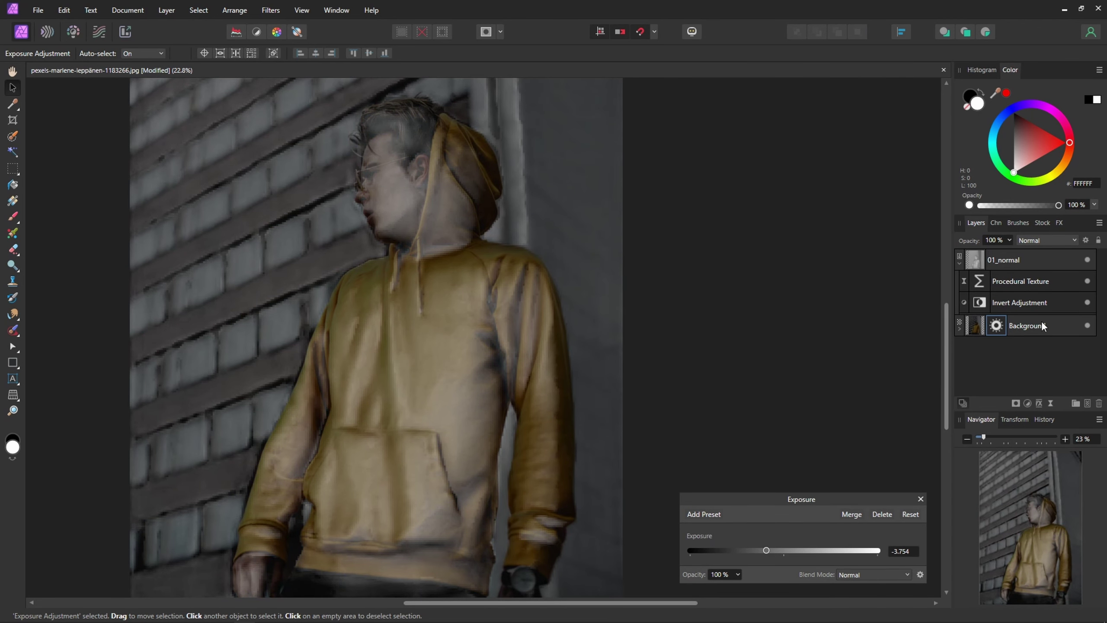
{"action": "left_click", "coordinate": [1088, 260]}
{"action": "left_click_drag", "start_coordinate": [759, 548], "coordinate": [749, 549]}
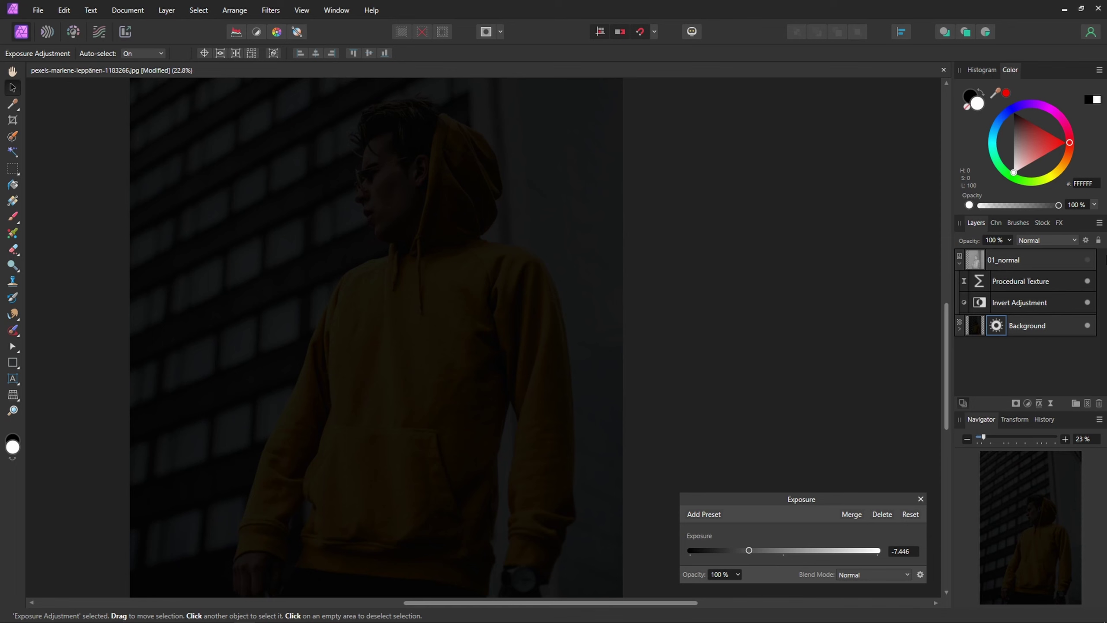
{"action": "left_click", "coordinate": [1088, 260]}
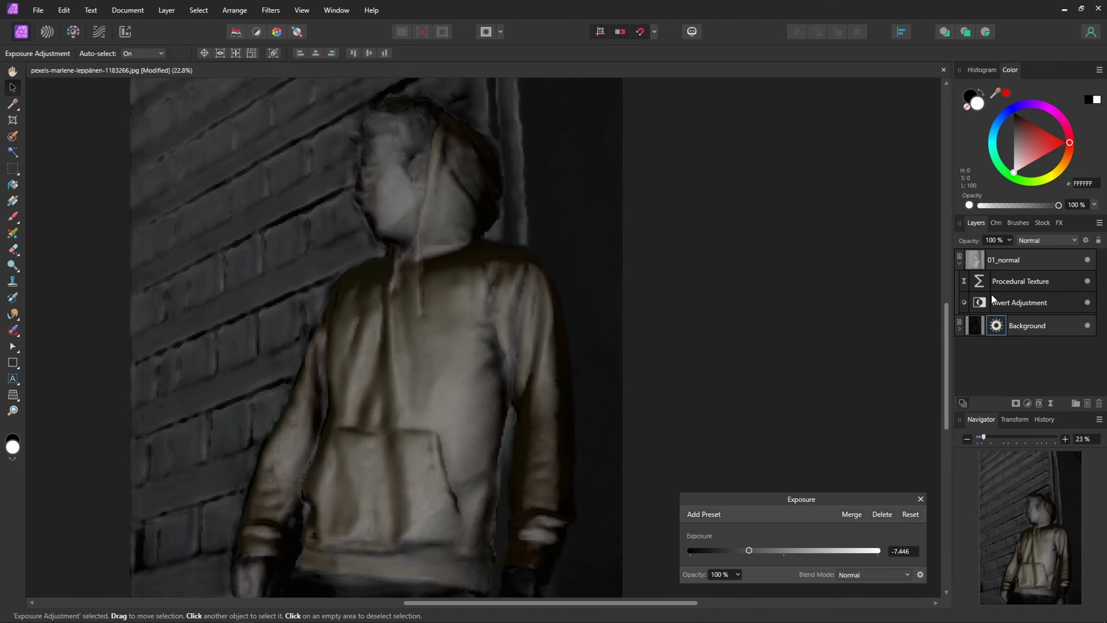
Step: Adjust the Procedural Texture lighting to come from left of centre and slightly below, with brightness at about four fifths
{"action": "double_click", "coordinate": [979, 281]}
{"action": "left_click_drag", "start_coordinate": [835, 296], "coordinate": [829, 292]}
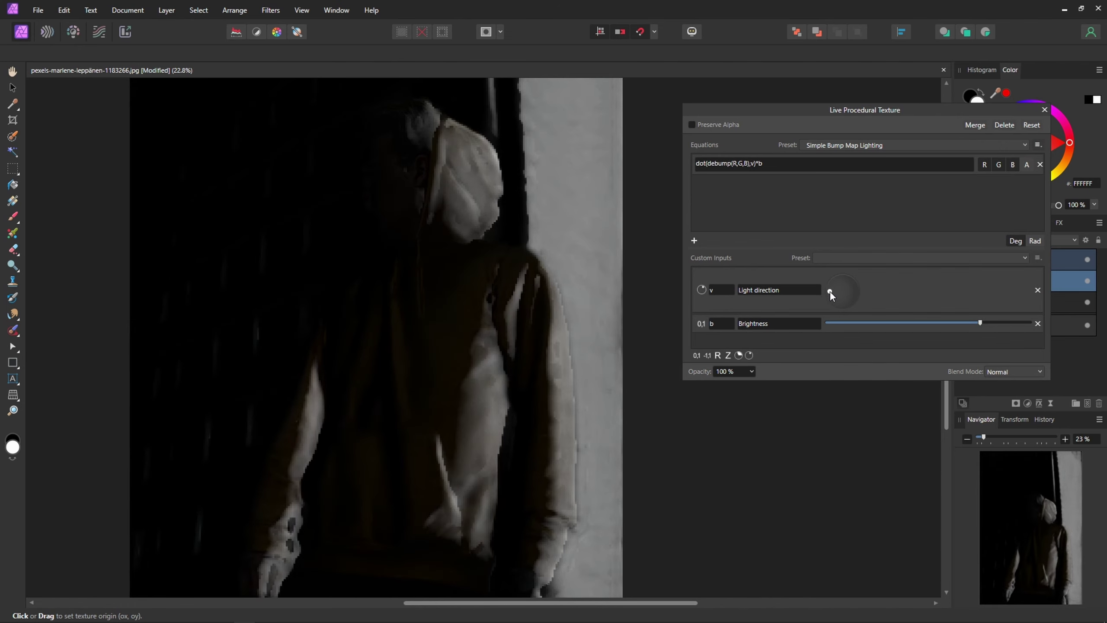
{"action": "mouse_move", "coordinate": [982, 321]}
{"action": "left_mouse_down"}
{"action": "mouse_move", "coordinate": [948, 323]}
{"action": "mouse_move", "coordinate": [1008, 324]}
{"action": "mouse_move", "coordinate": [995, 323]}
{"action": "left_mouse_up"}
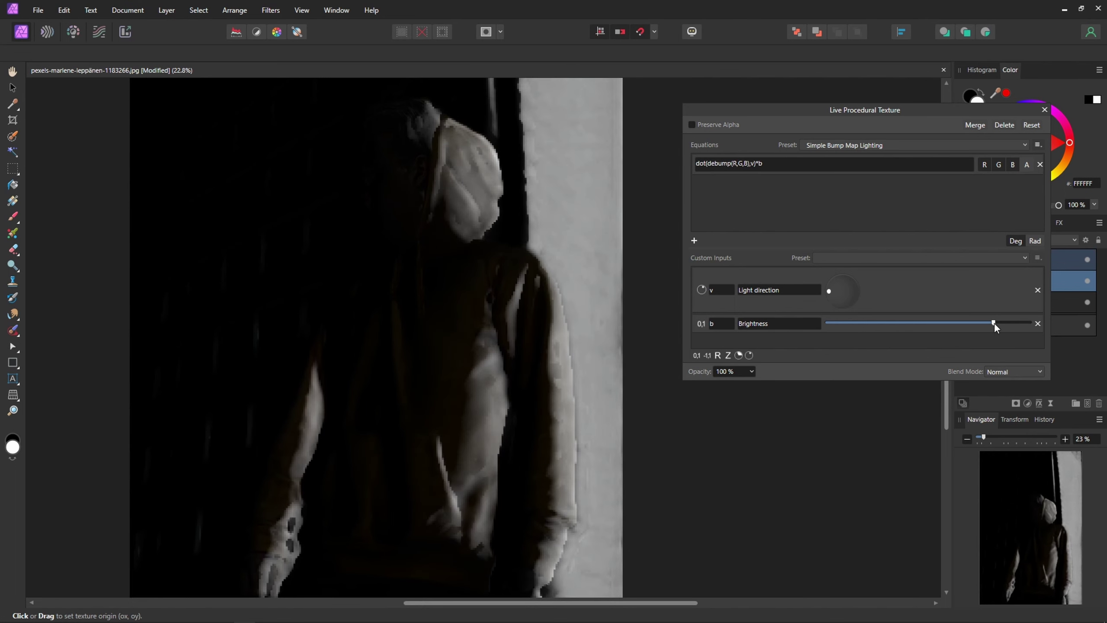
{"action": "left_click", "coordinate": [832, 293]}
{"action": "left_click_drag", "start_coordinate": [831, 293], "coordinate": [835, 295]}
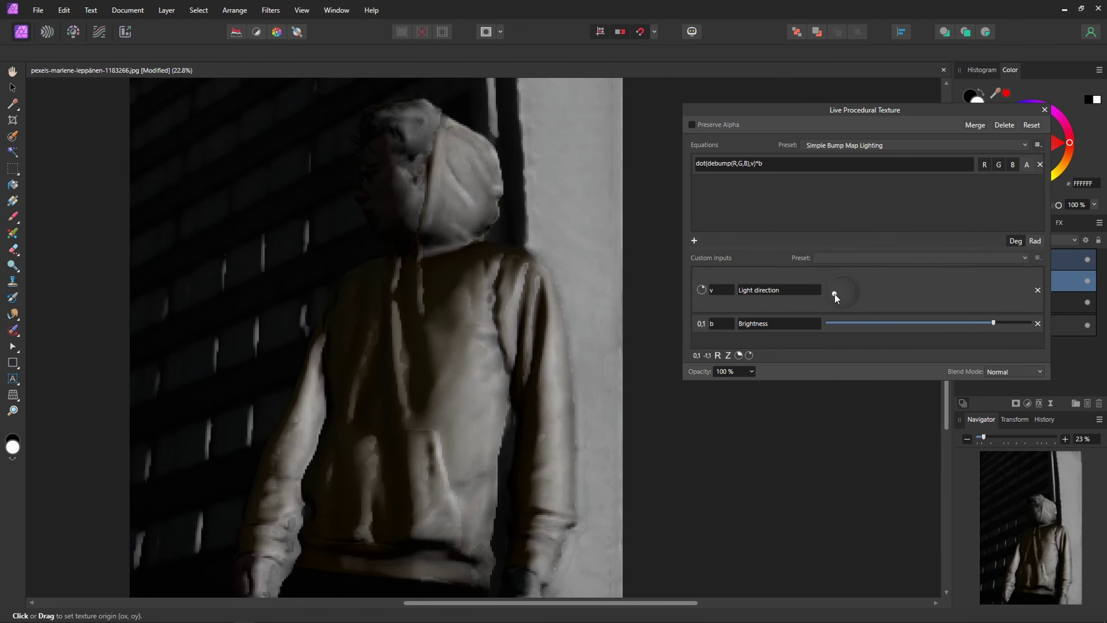
{"action": "left_click", "coordinate": [1045, 109]}
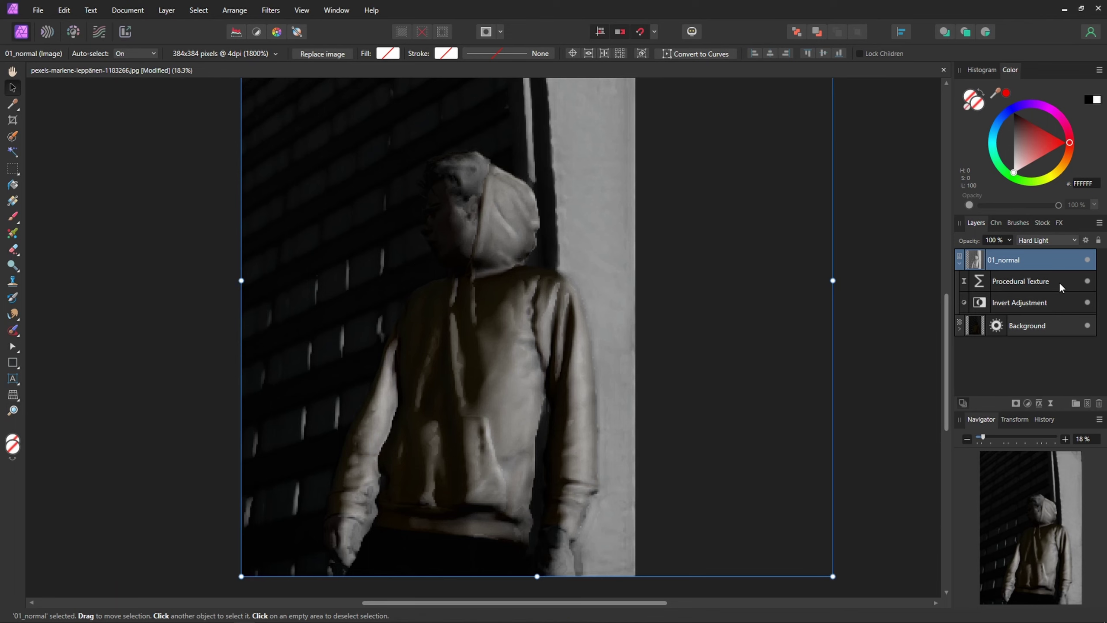
Step: In the 01_normal layer's Blend Options, lower the dark end of the source layer range to 0% for a linear ramp
{"action": "left_click", "coordinate": [1086, 240]}
{"action": "left_click_drag", "start_coordinate": [542, 172], "coordinate": [850, 149]}
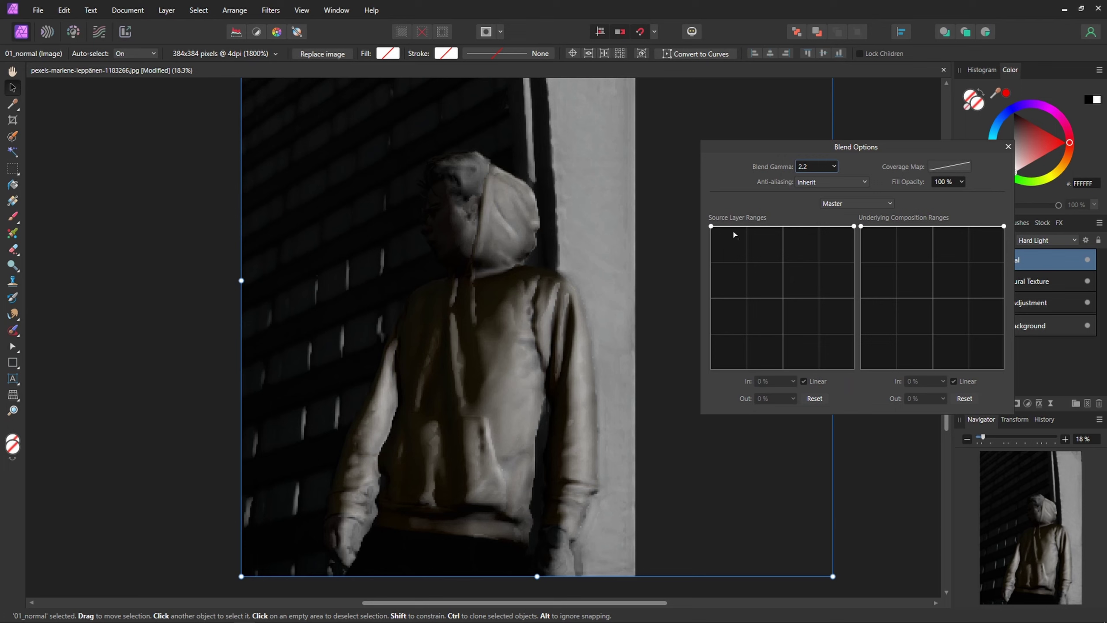
{"action": "scroll", "coordinate": [624, 300], "scroll_direction": "up", "scroll_amount": 1}
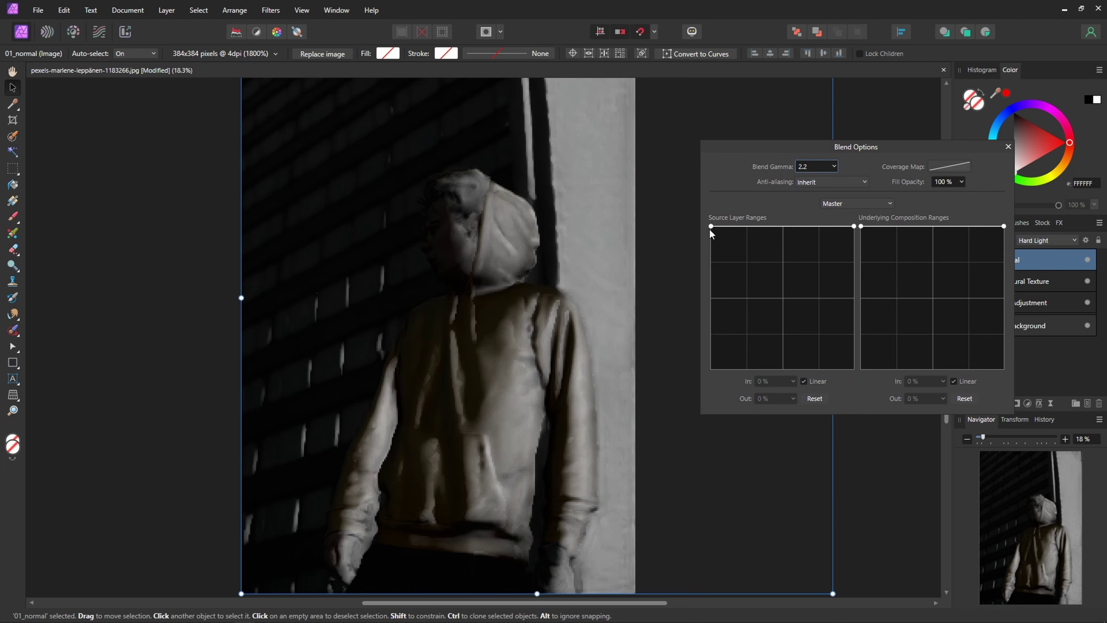
{"action": "left_click_drag", "start_coordinate": [711, 226], "coordinate": [668, 382]}
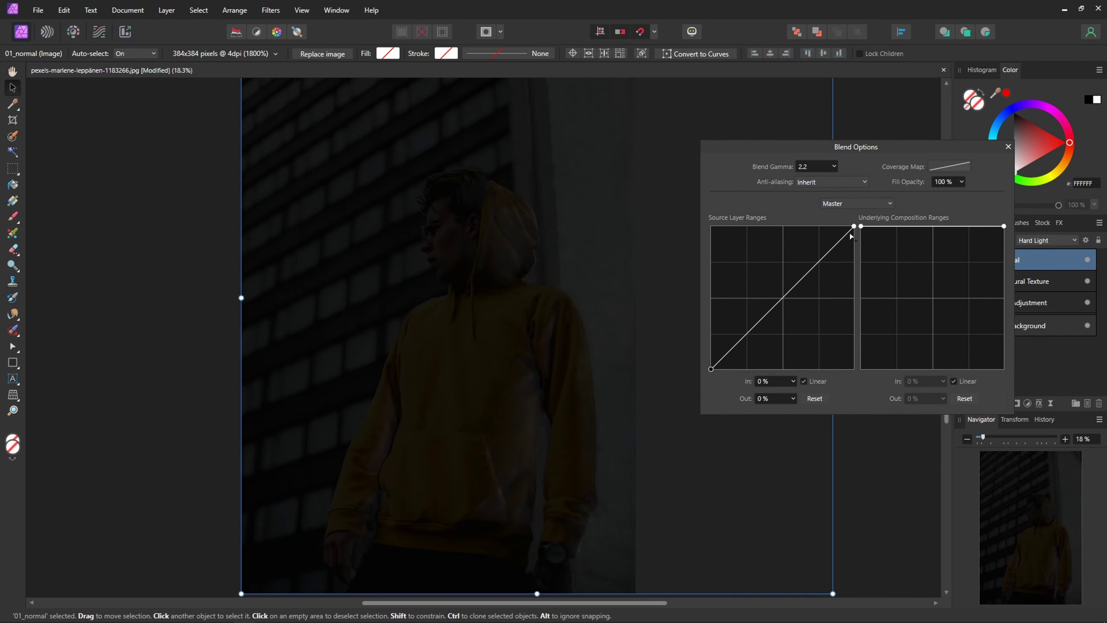
Step: In the 01_normal layer's Blend Options, move the full-strength end of the source layer range to 74.3%
{"action": "left_click_drag", "start_coordinate": [854, 225], "coordinate": [819, 219]}
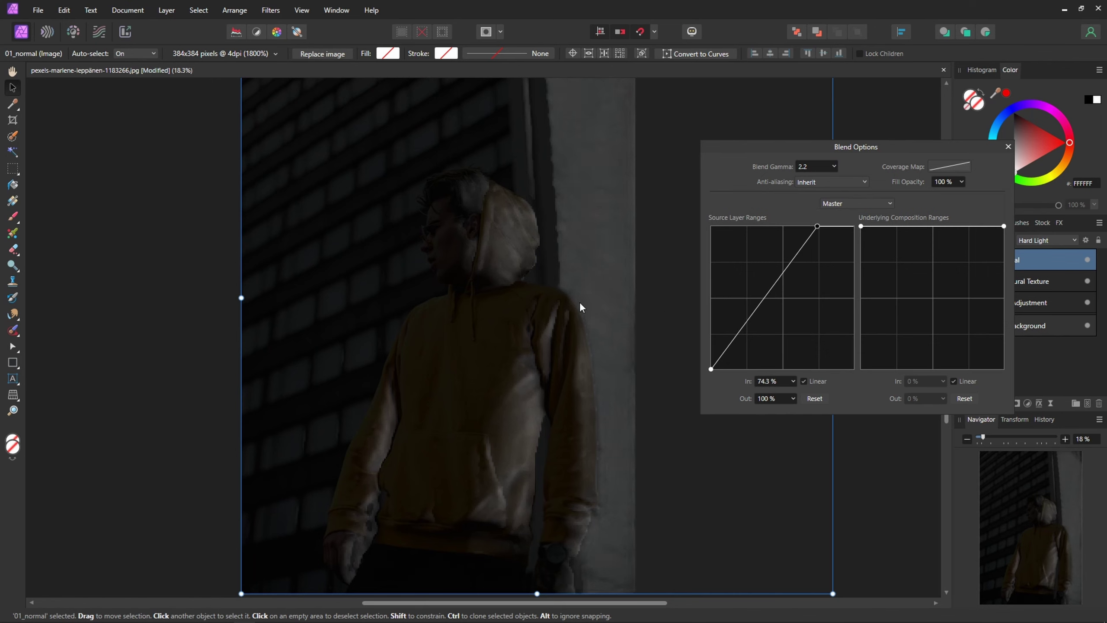
{"action": "left_click_drag", "start_coordinate": [712, 370], "coordinate": [608, 405]}
{"action": "left_click_drag", "start_coordinate": [818, 226], "coordinate": [824, 200]}
Step: Aim the Procedural Texture's light from the lower left, raise its brightness slightly, and close both open dialogs
{"action": "left_click", "coordinate": [1047, 280]}
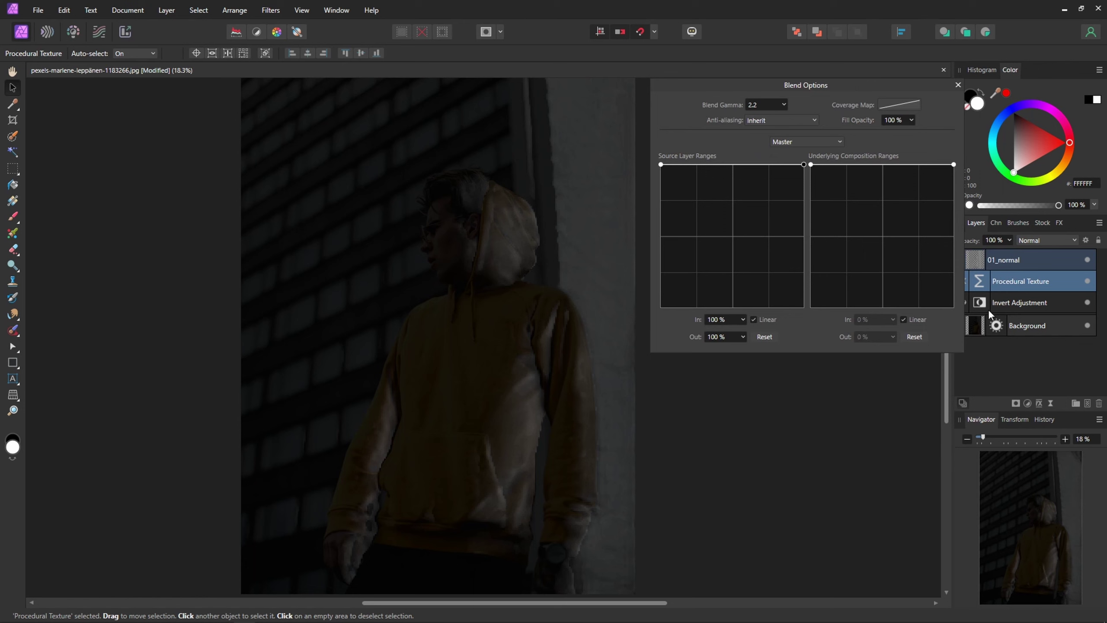
{"action": "double_click", "coordinate": [978, 279]}
{"action": "mouse_move", "coordinate": [835, 294]}
{"action": "left_mouse_down"}
{"action": "mouse_move", "coordinate": [844, 302]}
{"action": "mouse_move", "coordinate": [841, 287]}
{"action": "mouse_move", "coordinate": [833, 299]}
{"action": "left_mouse_up"}
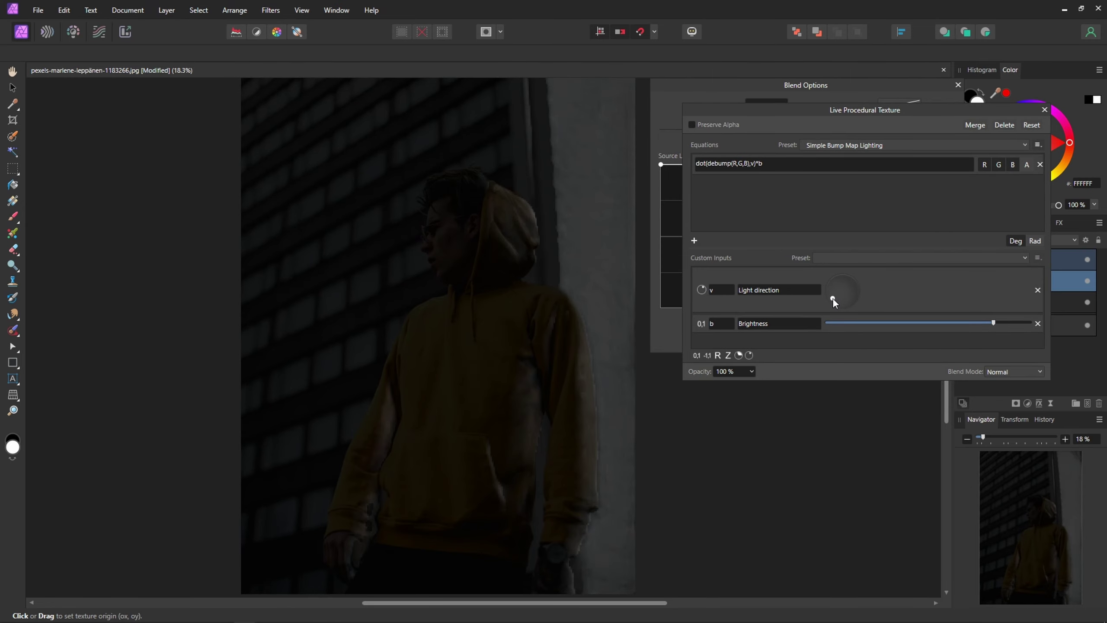
{"action": "mouse_move", "coordinate": [995, 329]}
{"action": "left_mouse_down"}
{"action": "mouse_move", "coordinate": [1019, 328]}
{"action": "mouse_move", "coordinate": [1001, 330]}
{"action": "left_mouse_up"}
{"action": "left_click", "coordinate": [1045, 110]}
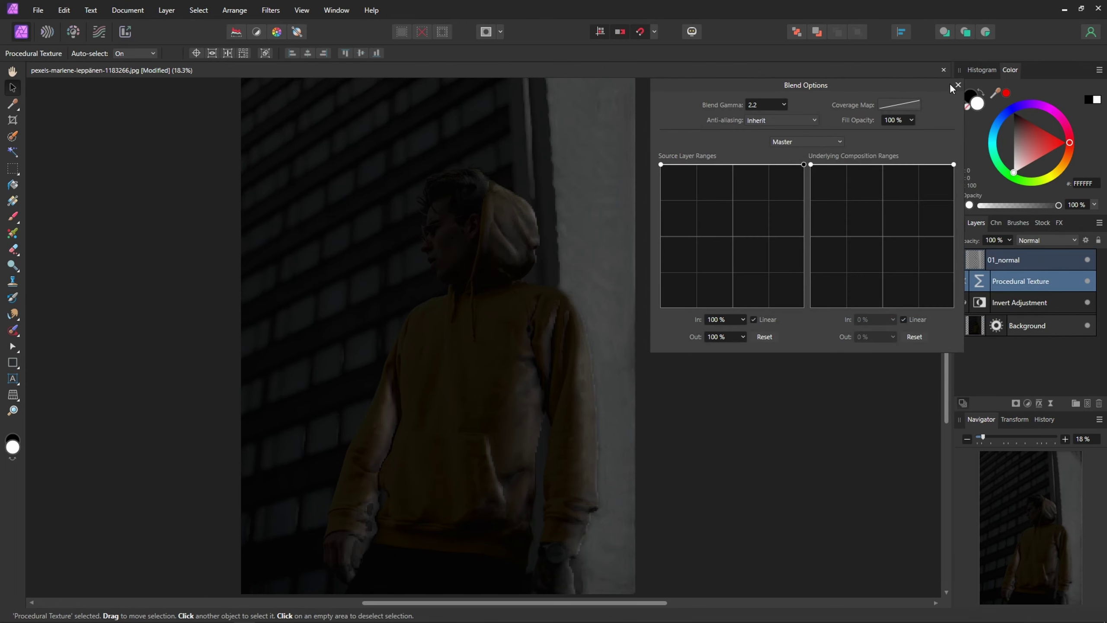
{"action": "left_click", "coordinate": [958, 86]}
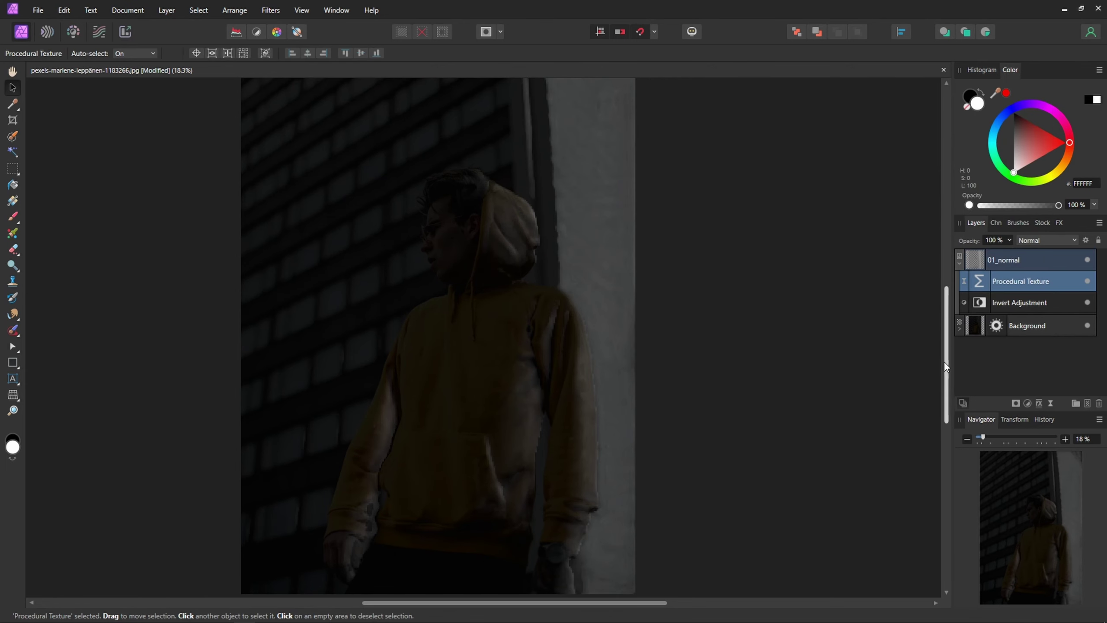
Step: Add a Recolor adjustment nested in the 01_normal layer above the Procedural Texture, with saturation 49% and hue 49.2°
{"action": "left_click", "coordinate": [1028, 403]}
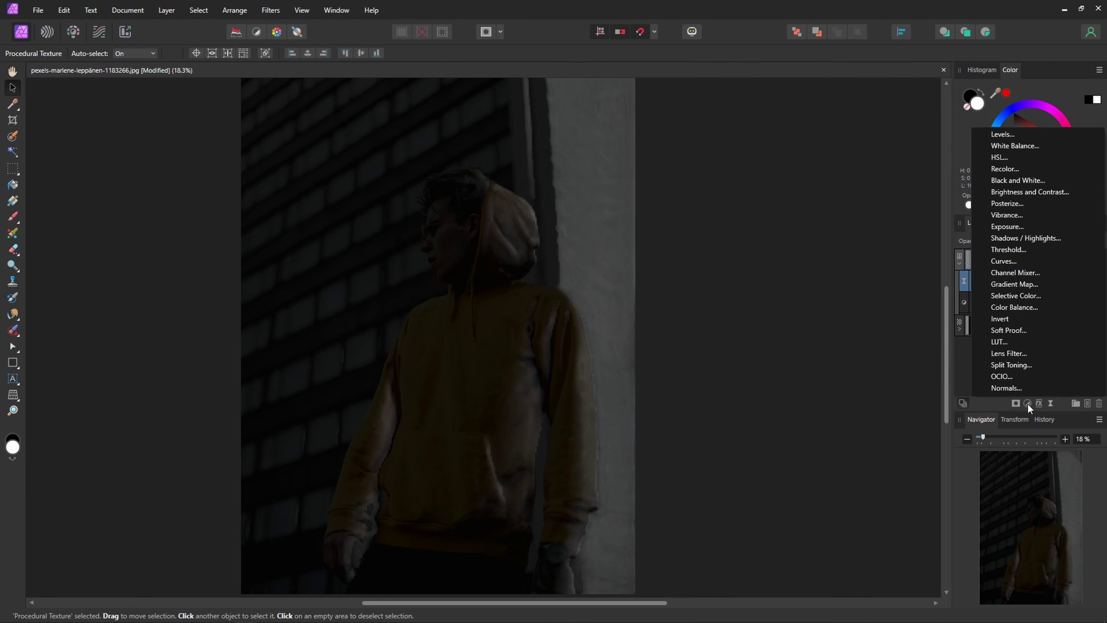
{"action": "left_click", "coordinate": [1008, 167]}
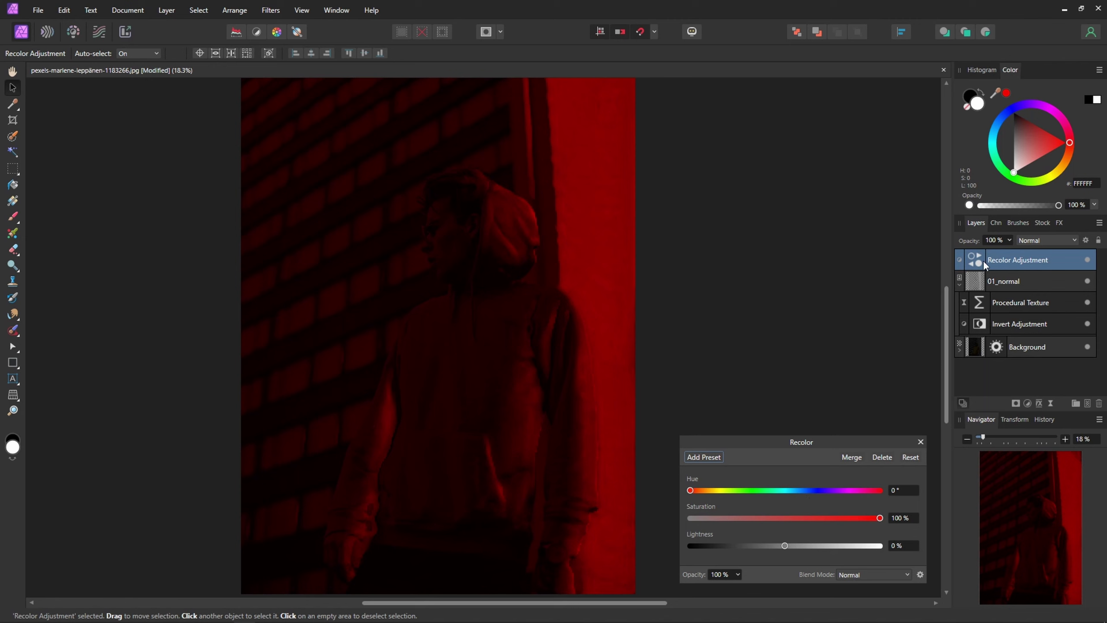
{"action": "mouse_move", "coordinate": [981, 262]}
{"action": "left_mouse_down"}
{"action": "mouse_move", "coordinate": [993, 302]}
{"action": "mouse_move", "coordinate": [1007, 268]}
{"action": "mouse_move", "coordinate": [998, 272]}
{"action": "left_mouse_up"}
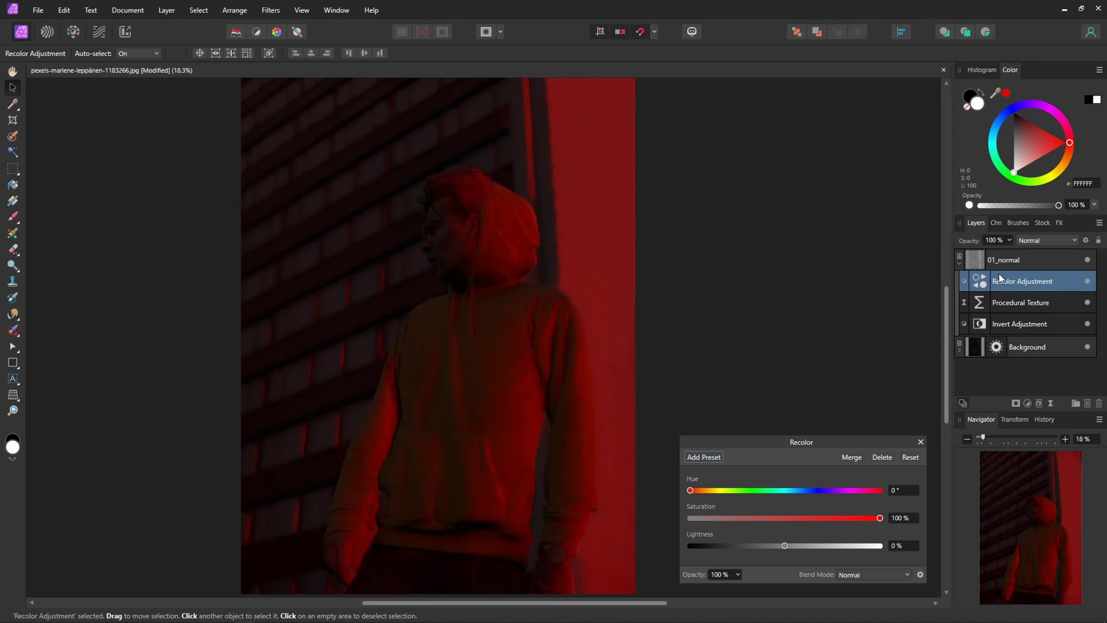
{"action": "left_click", "coordinate": [783, 519]}
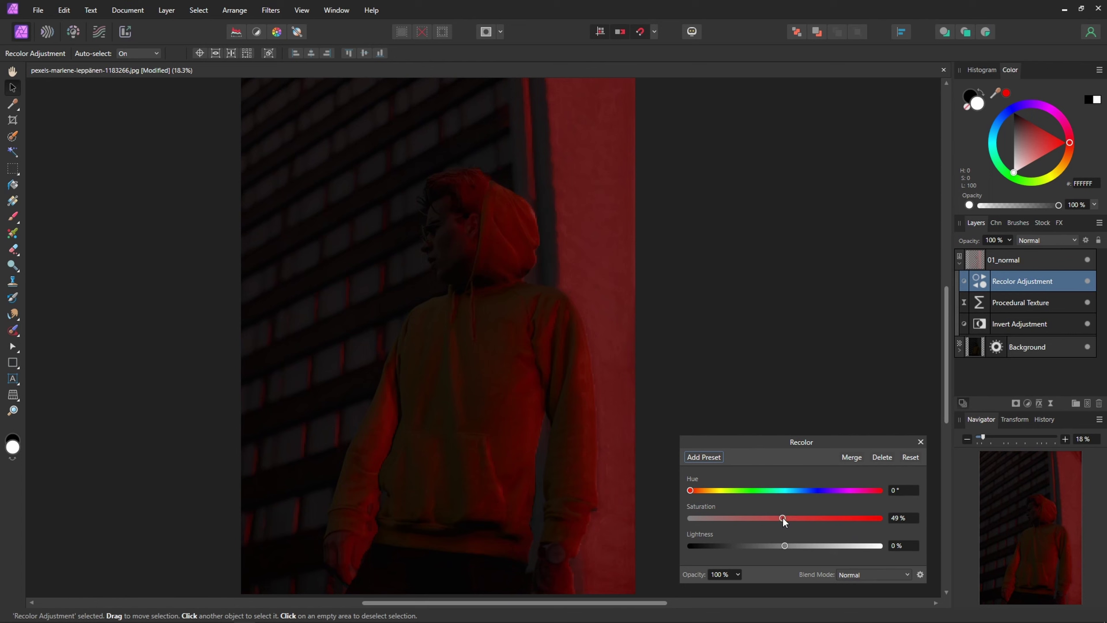
{"action": "mouse_move", "coordinate": [700, 495]}
{"action": "left_mouse_down"}
{"action": "mouse_move", "coordinate": [764, 488]}
{"action": "mouse_move", "coordinate": [717, 483]}
{"action": "left_mouse_up"}
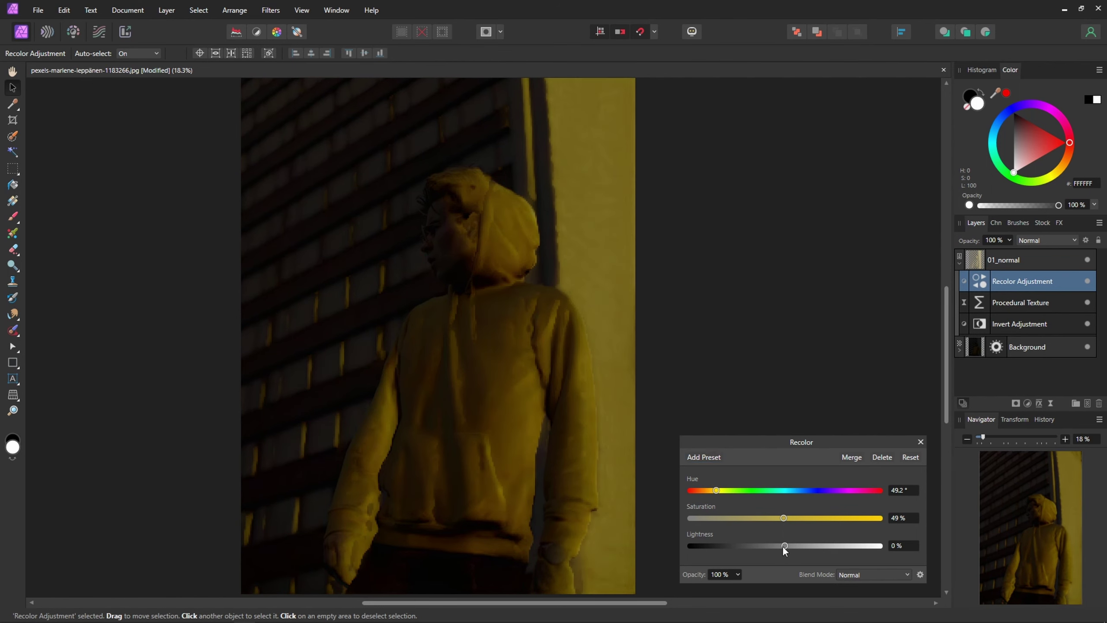
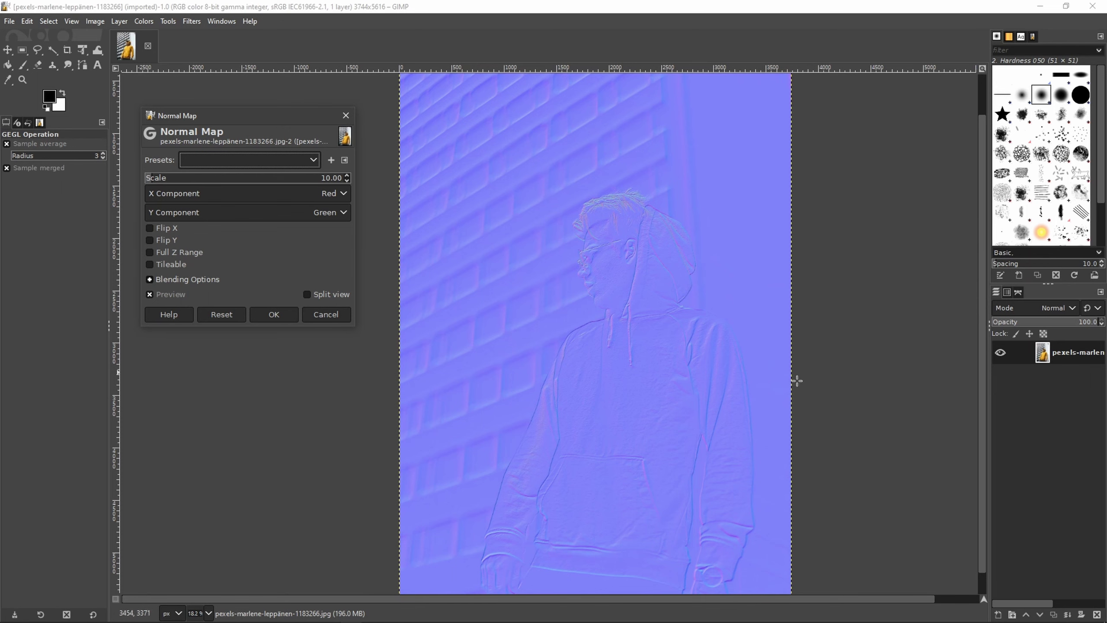
Step: In GIMP, examine the Normal Map filter's preview of the hoodie photo up close, especially the face, ear, hair and fabric detail
{"action": "scroll", "coordinate": [758, 255], "scroll_direction": "up", "scroll_amount": 2}
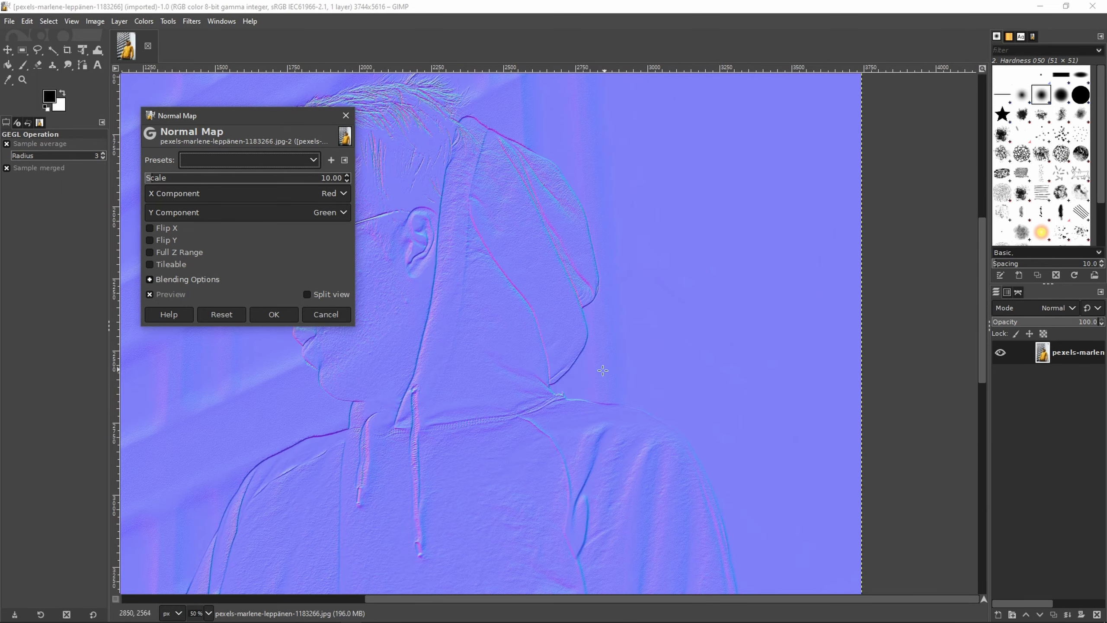
{"action": "scroll", "coordinate": [603, 371], "scroll_direction": "up", "scroll_amount": 1}
{"action": "scroll", "coordinate": [484, 314], "scroll_direction": "down", "scroll_amount": 2}
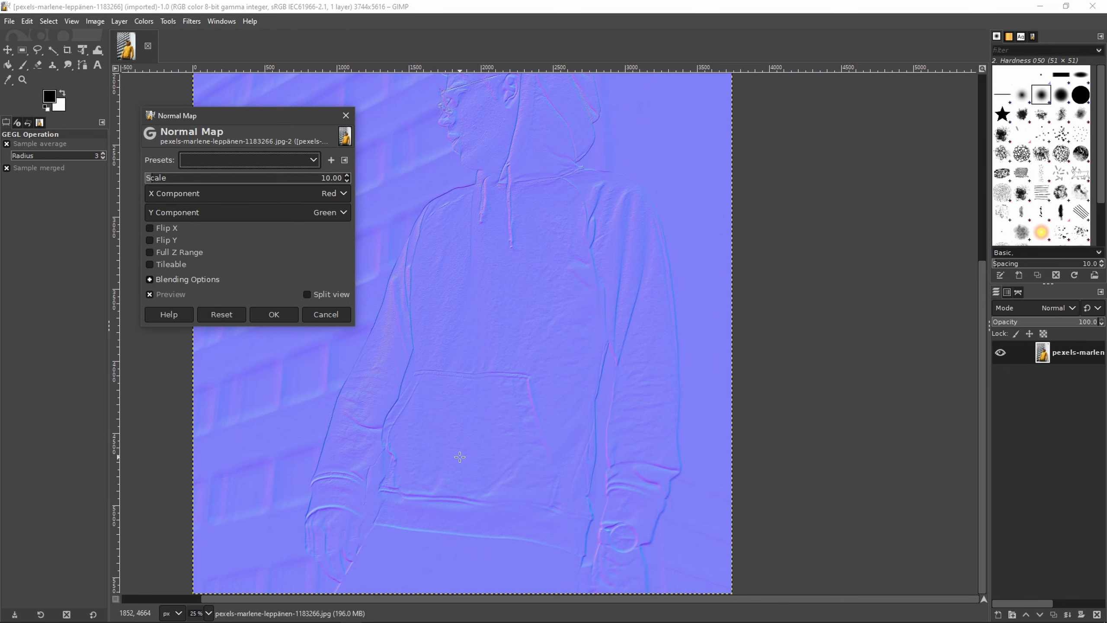
{"action": "scroll", "coordinate": [451, 290], "scroll_direction": "up", "scroll_amount": 3}
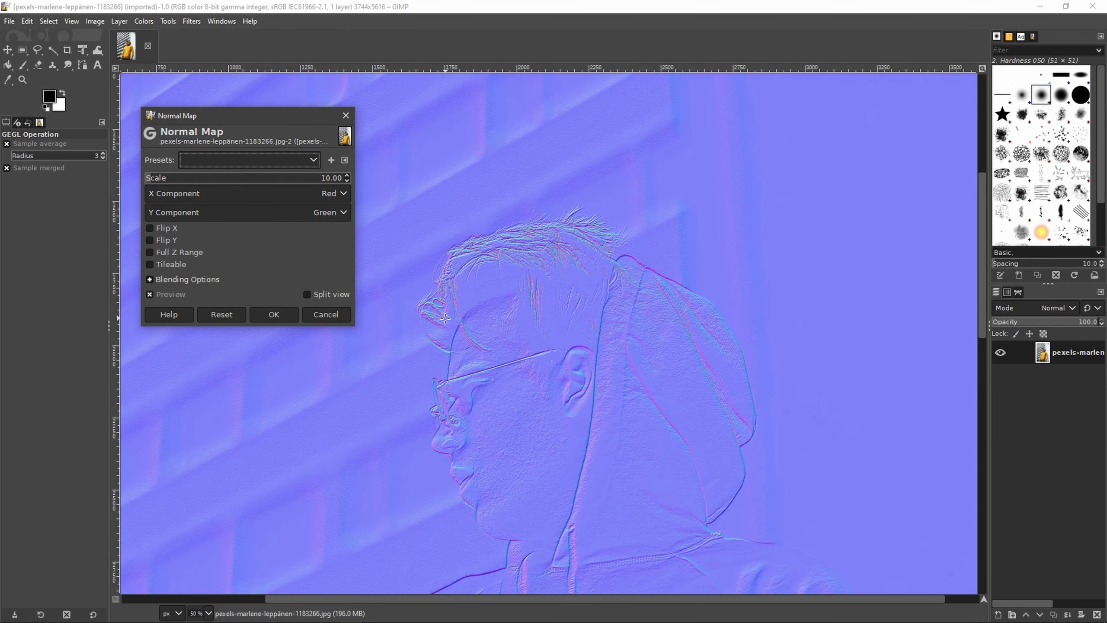
{"action": "scroll", "coordinate": [618, 445], "scroll_direction": "up", "scroll_amount": 3}
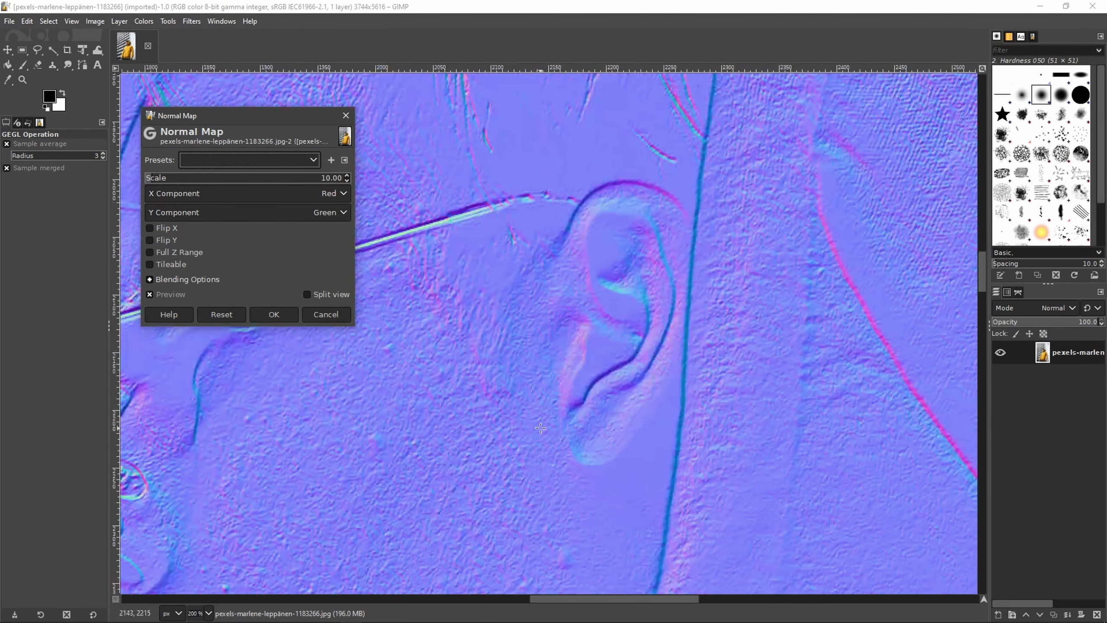
{"action": "scroll", "coordinate": [539, 428], "scroll_direction": "down", "scroll_amount": 2}
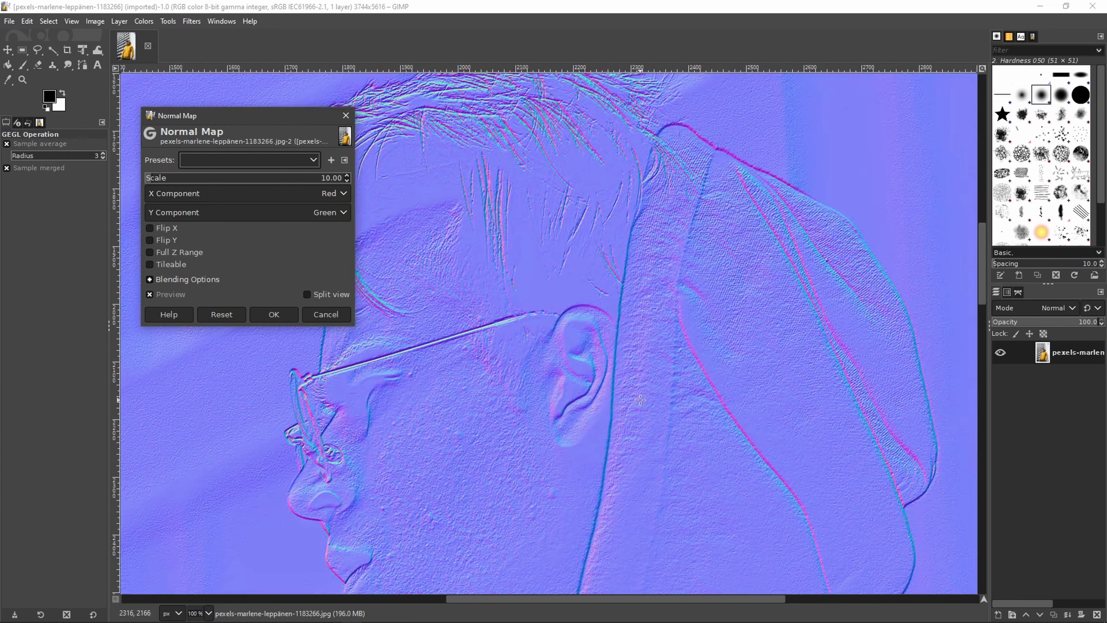
{"action": "scroll", "coordinate": [593, 302], "scroll_direction": "down", "scroll_amount": 4}
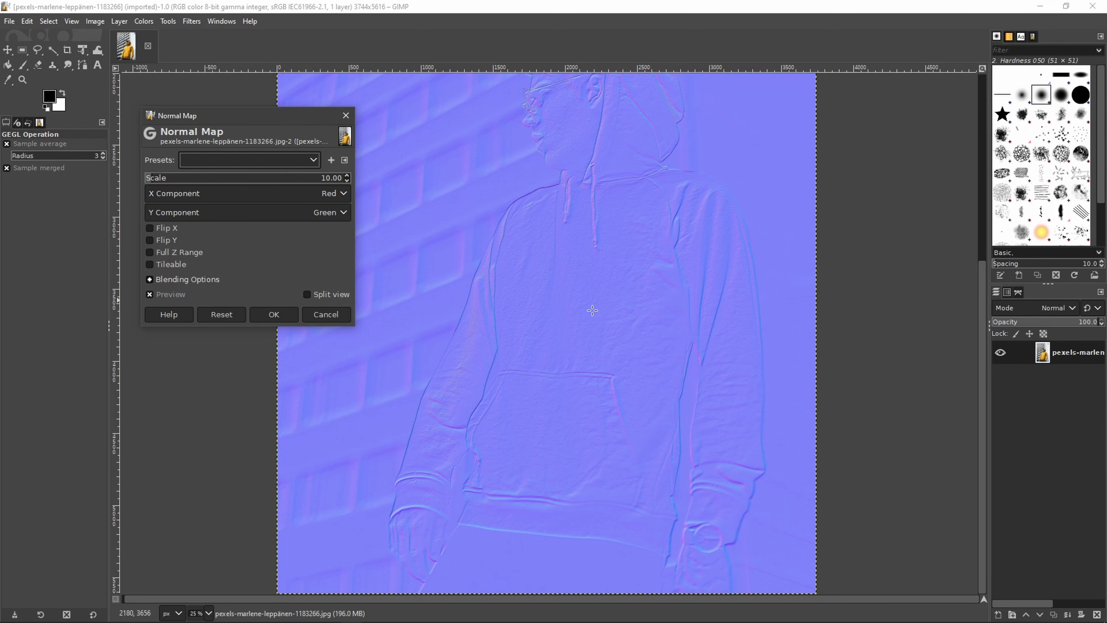
{"action": "scroll", "coordinate": [643, 291], "scroll_direction": "up", "scroll_amount": 5}
{"action": "scroll", "coordinate": [580, 304], "scroll_direction": "down", "scroll_amount": 5}
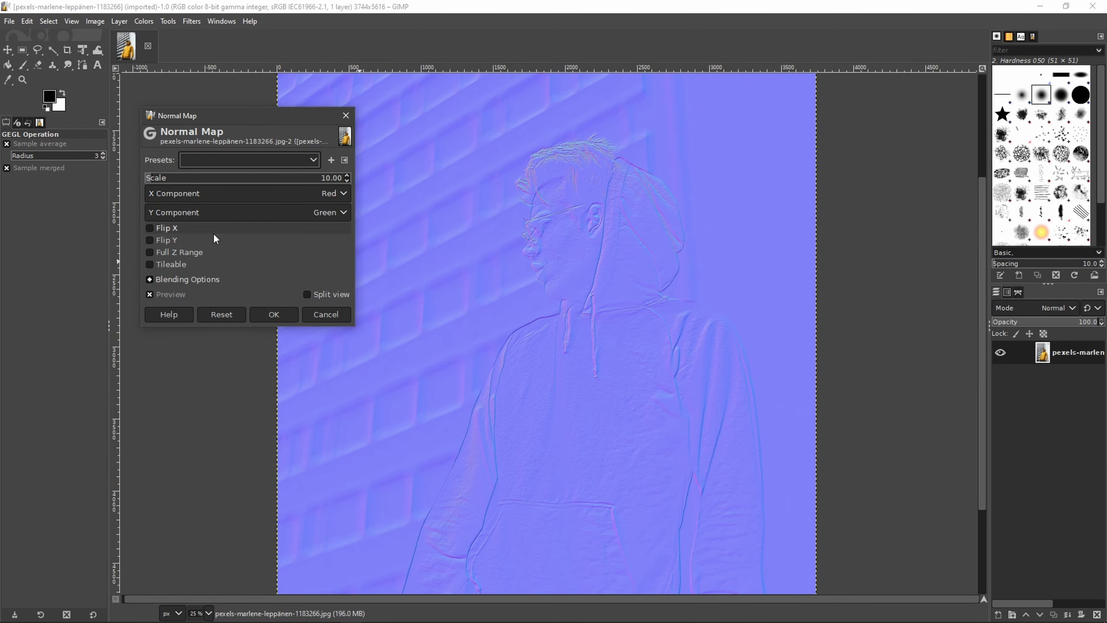
{"action": "scroll", "coordinate": [564, 238], "scroll_direction": "up", "scroll_amount": 2}
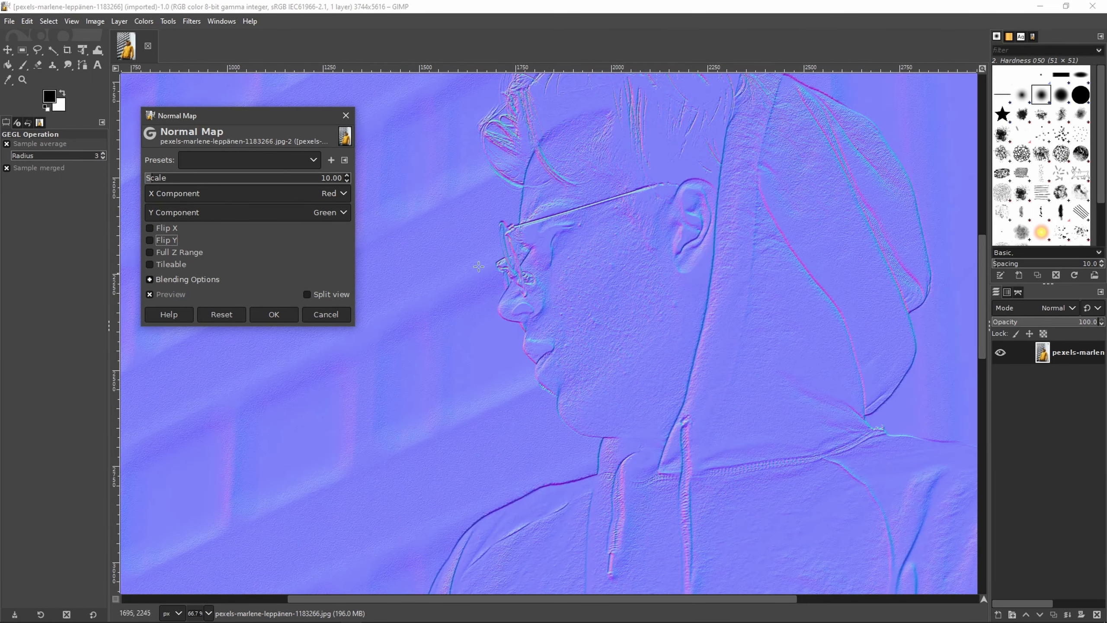
{"action": "scroll", "coordinate": [456, 291], "scroll_direction": "down", "scroll_amount": 2}
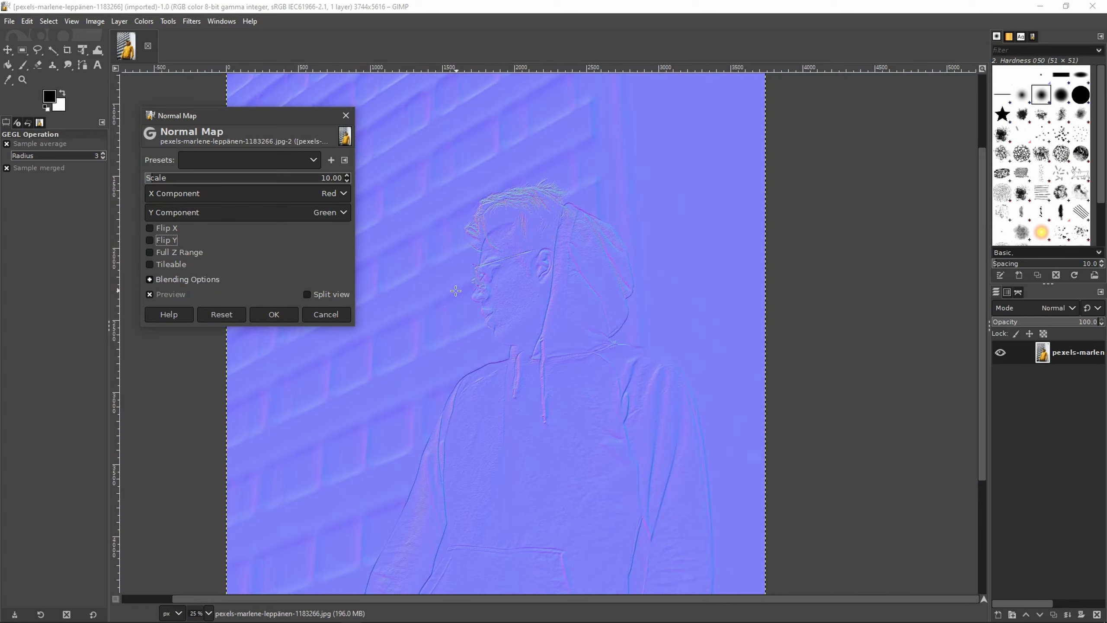
Step: Apply the Normal Map filter to the photo at scale 10 with red X and green Y components, and start exporting it
{"action": "left_click", "coordinate": [274, 314]}
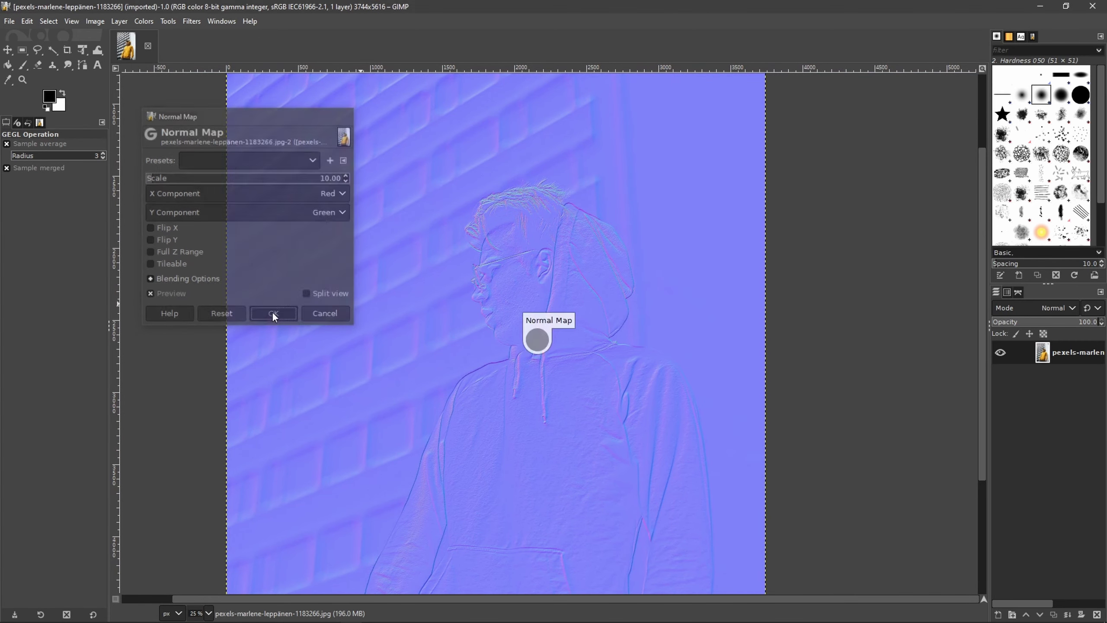
{"action": "left_click", "coordinate": [9, 22]}
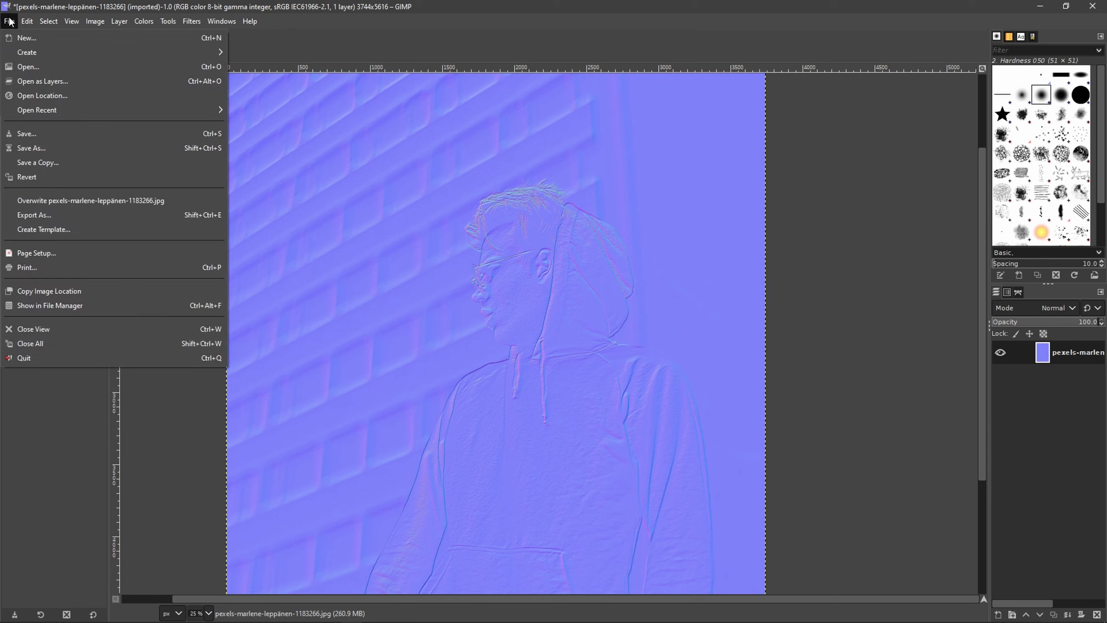
{"action": "left_click", "coordinate": [79, 215]}
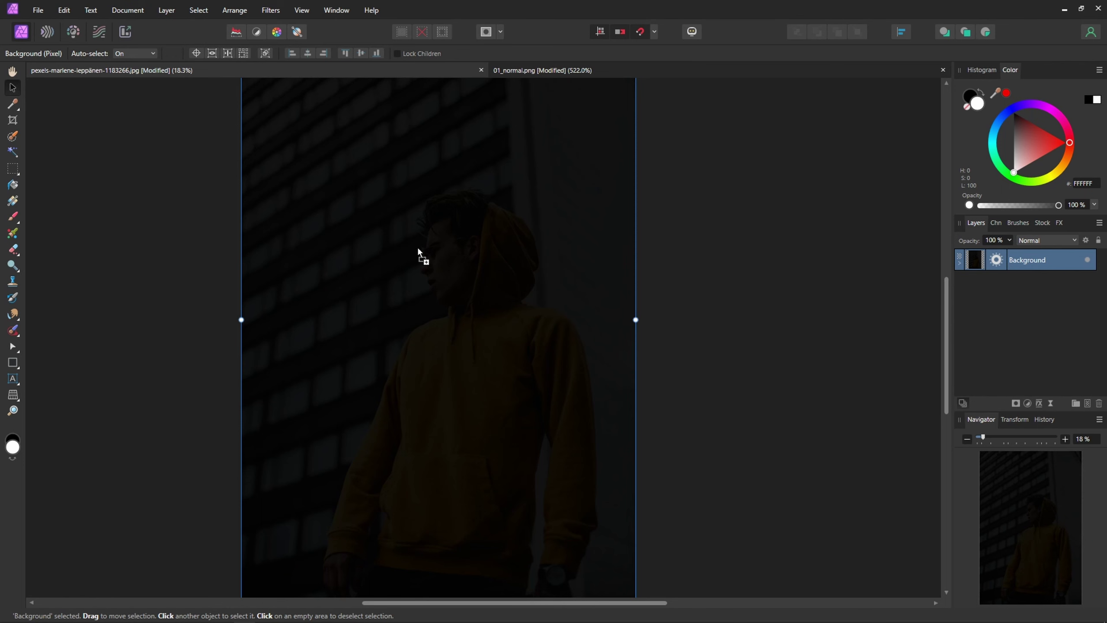
Step: In Affinity Photo, place the 01_normal image over the photo, align it to the top-left corner and scale it to full height
{"action": "left_click_drag", "start_coordinate": [364, 165], "coordinate": [850, 482]}
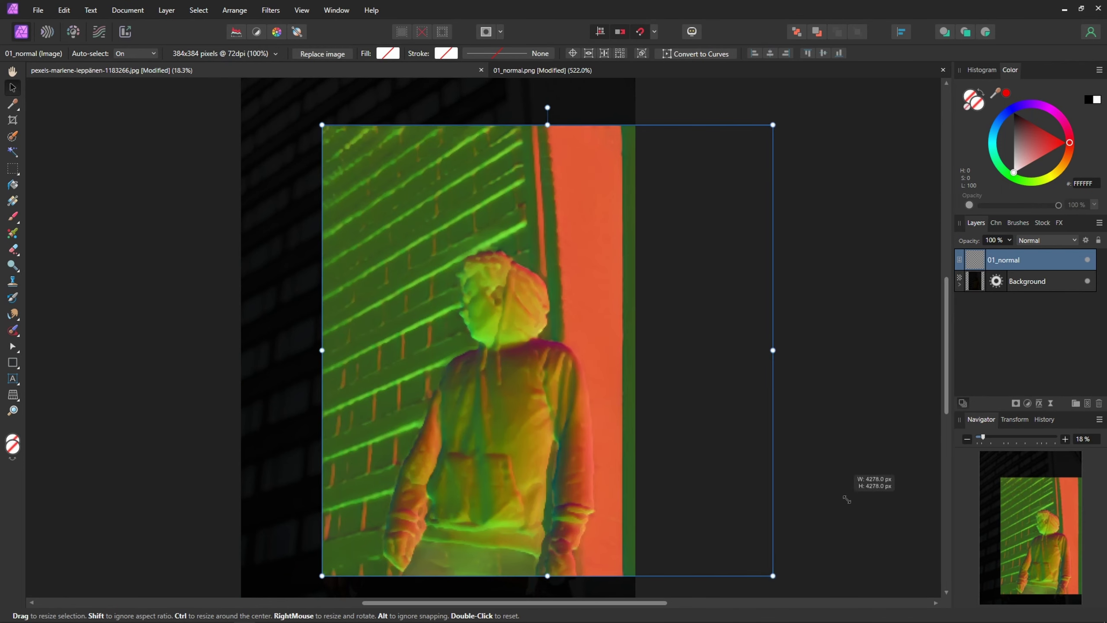
{"action": "scroll", "coordinate": [598, 441], "scroll_direction": "down", "scroll_amount": 2}
{"action": "left_click_drag", "start_coordinate": [564, 421], "coordinate": [517, 366]}
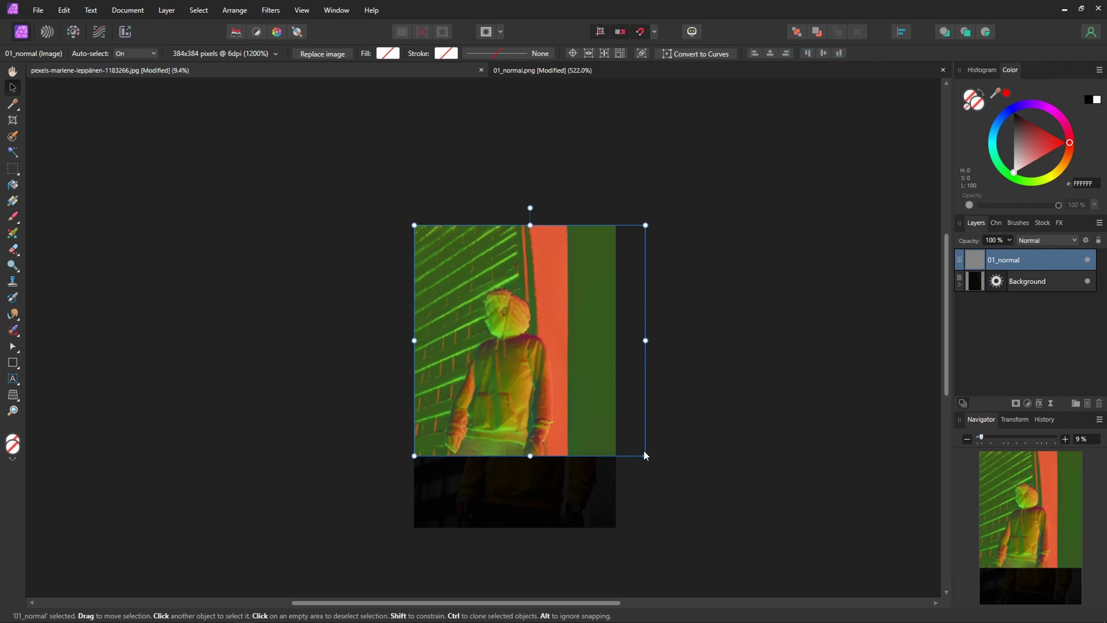
{"action": "left_click_drag", "start_coordinate": [647, 457], "coordinate": [719, 526]}
{"action": "scroll", "coordinate": [622, 489], "scroll_direction": "up", "scroll_amount": 2}
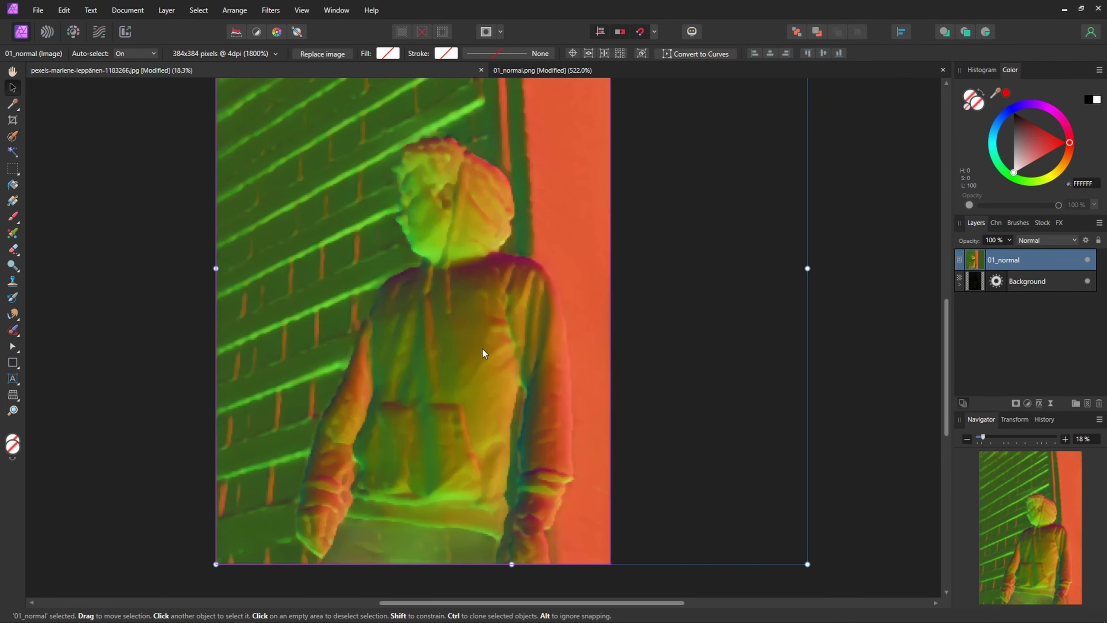
Step: Invert the colours of the 01_normal layer
{"action": "key", "text": "ctrl+i"}
{"action": "scroll", "coordinate": [403, 303], "scroll_direction": "up", "scroll_amount": 1}
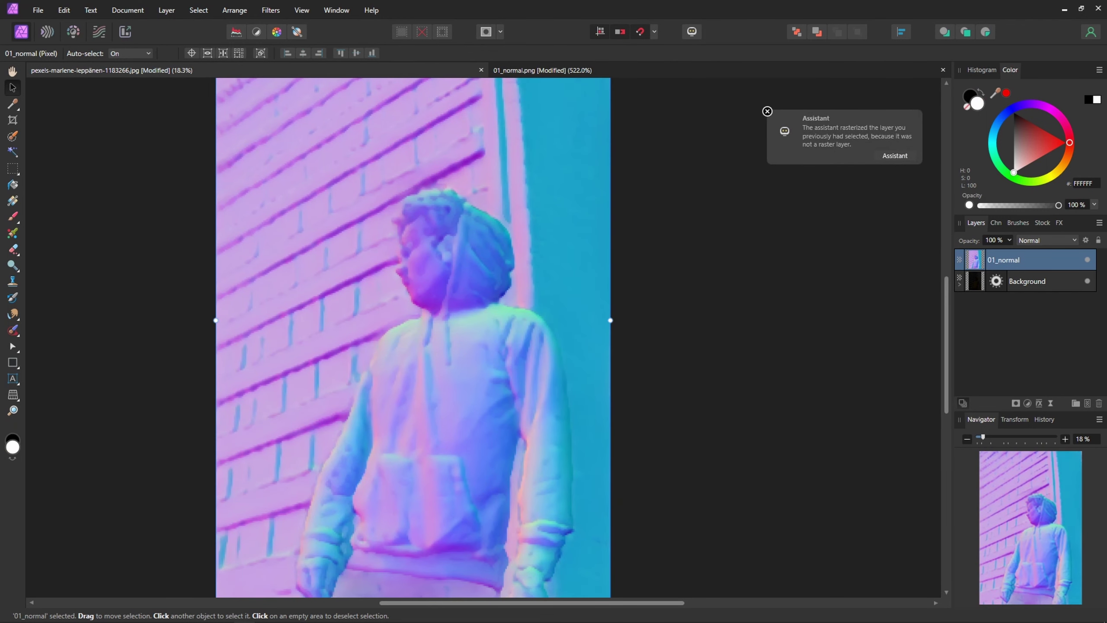
{"action": "scroll", "coordinate": [317, 385], "scroll_direction": "down", "scroll_amount": 2}
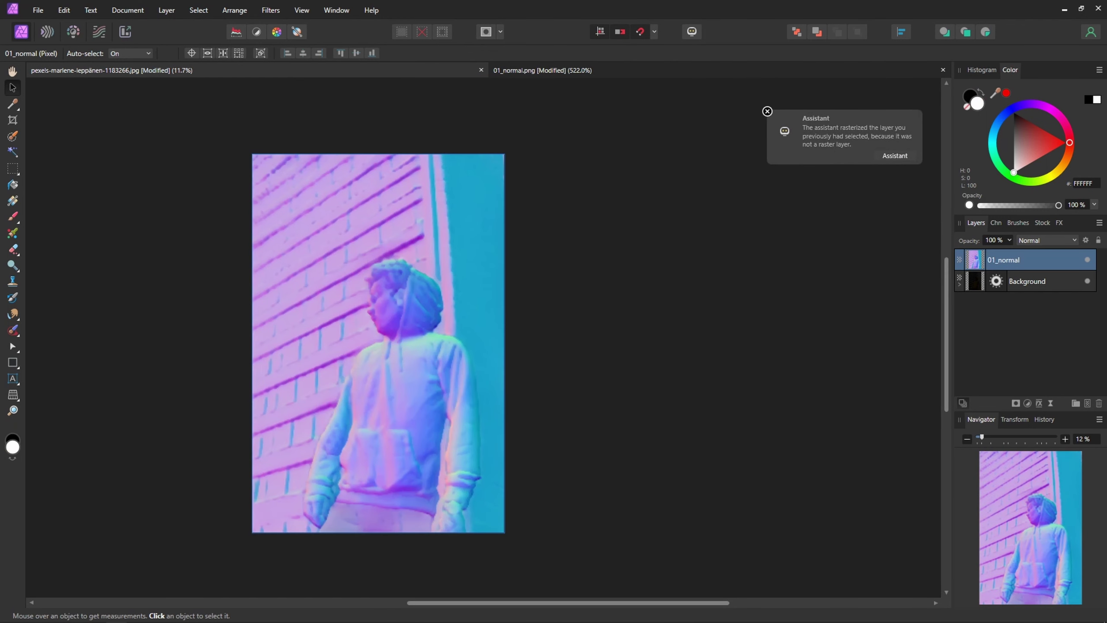
Step: Place the gimmap image over the 01_normal layer at full photo size and set its blend mode to Soft Light
{"action": "left_click_drag", "start_coordinate": [333, 252], "coordinate": [382, 314]}
{"action": "scroll", "coordinate": [287, 281], "scroll_direction": "up", "scroll_amount": 4}
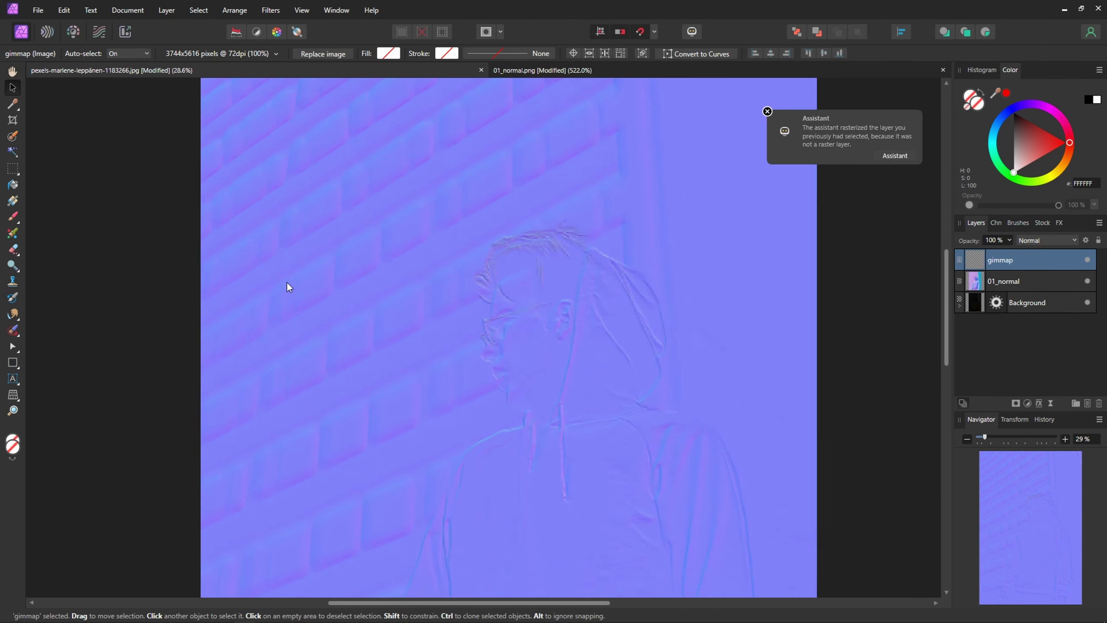
{"action": "scroll", "coordinate": [645, 386], "scroll_direction": "up", "scroll_amount": 2}
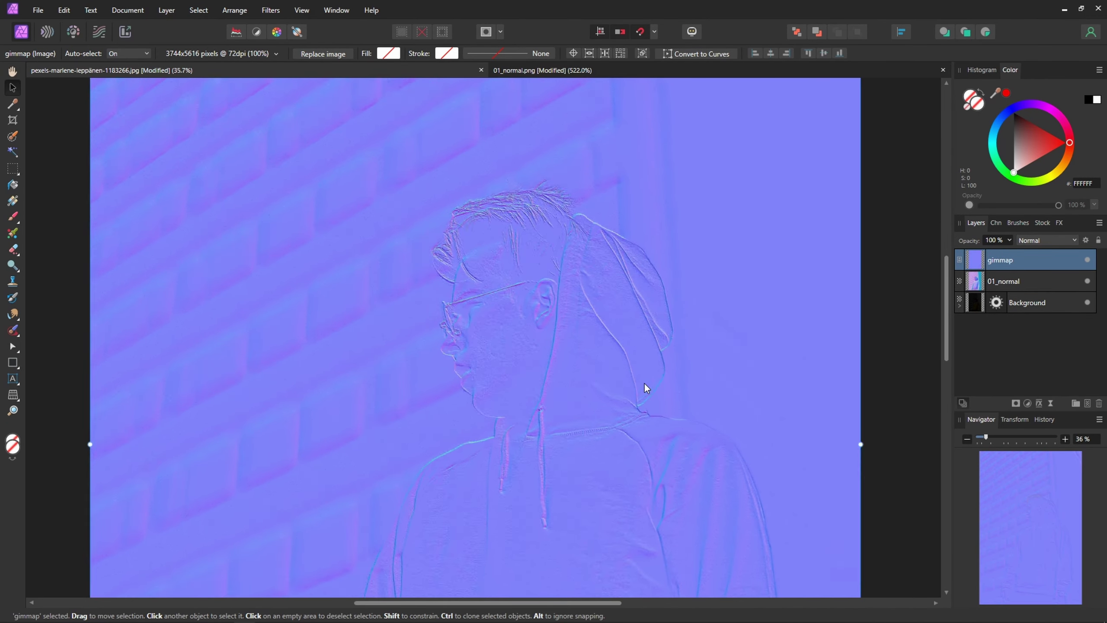
{"action": "left_click", "coordinate": [1040, 242]}
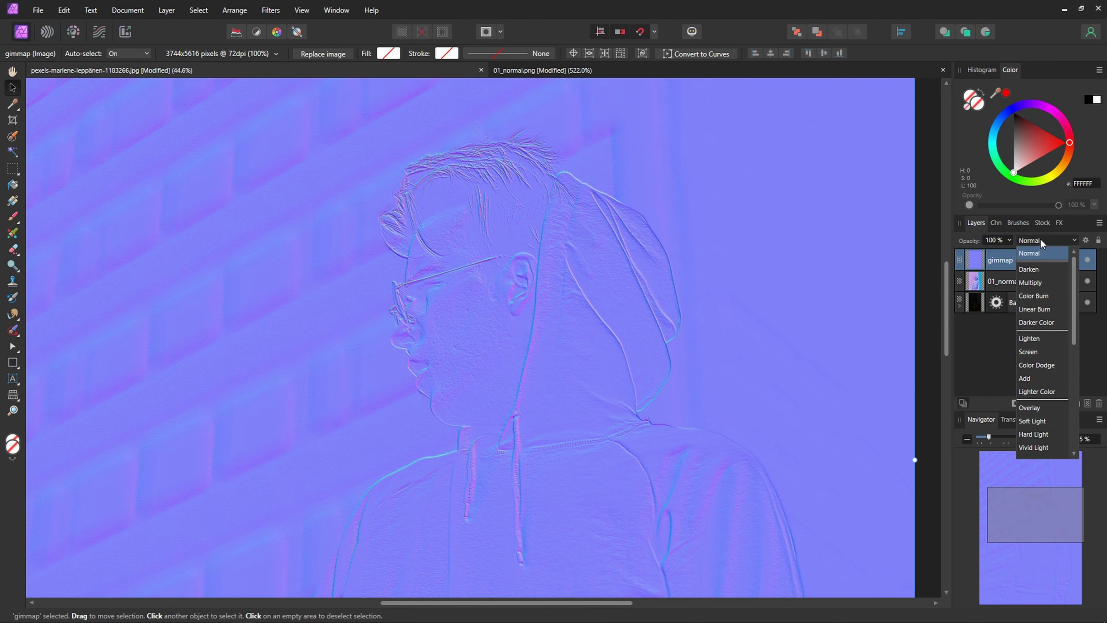
{"action": "scroll", "coordinate": [1077, 305], "scroll_direction": "down", "scroll_amount": 2}
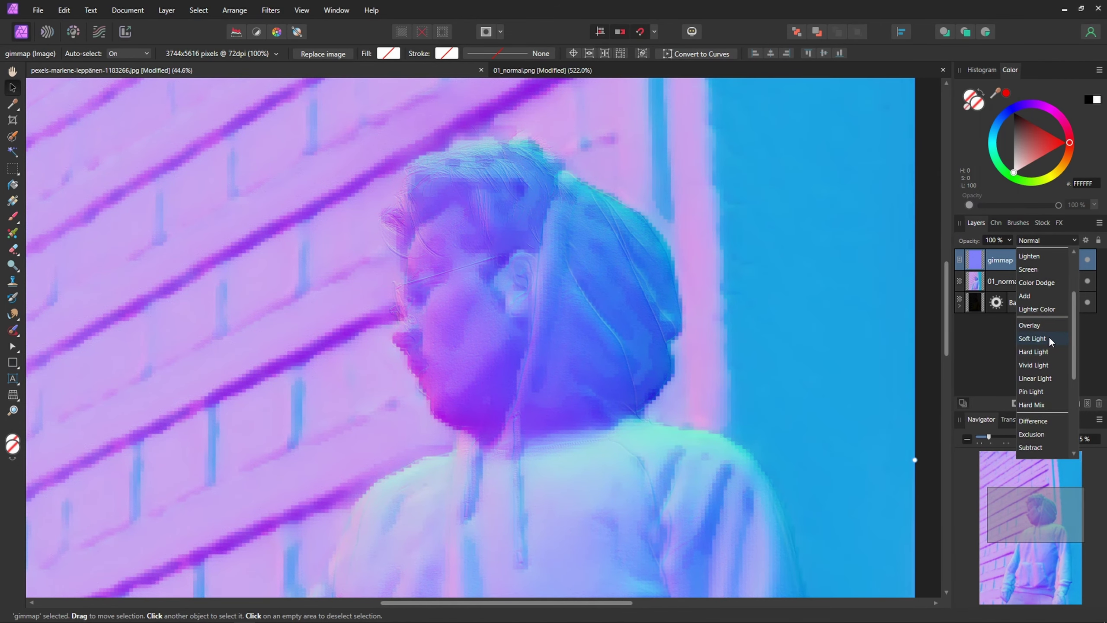
{"action": "left_click", "coordinate": [1049, 339]}
Step: Select the 01_normal layer and inspect how the fine gimmap detail combines with it across the figure
{"action": "left_click", "coordinate": [1003, 281]}
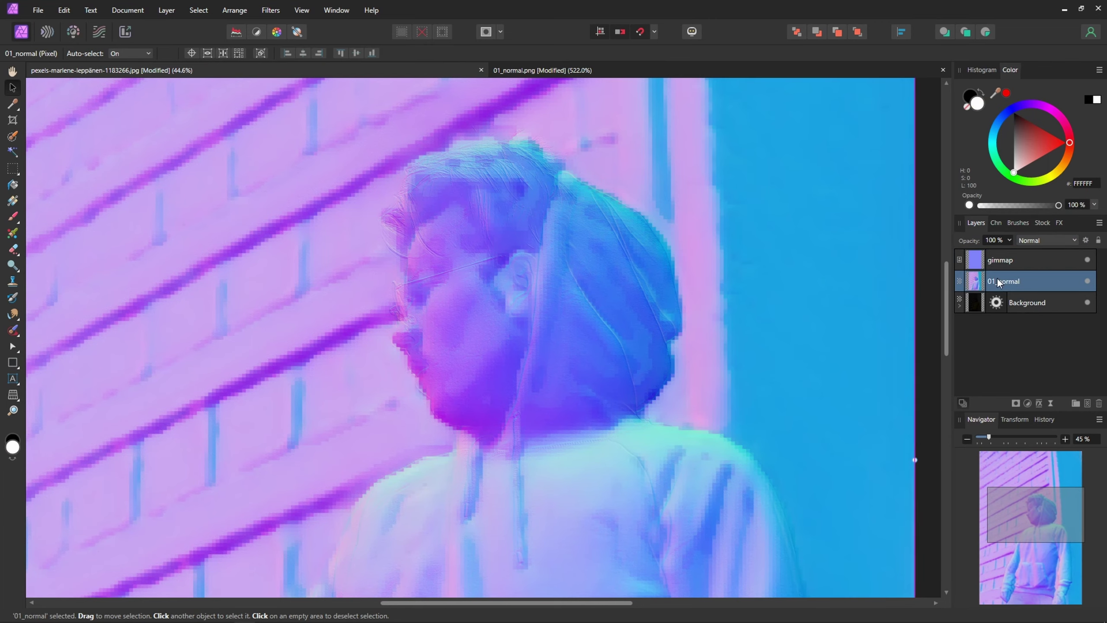
{"action": "scroll", "coordinate": [603, 297], "scroll_direction": "up", "scroll_amount": 1}
{"action": "scroll", "coordinate": [600, 325], "scroll_direction": "down", "scroll_amount": 5}
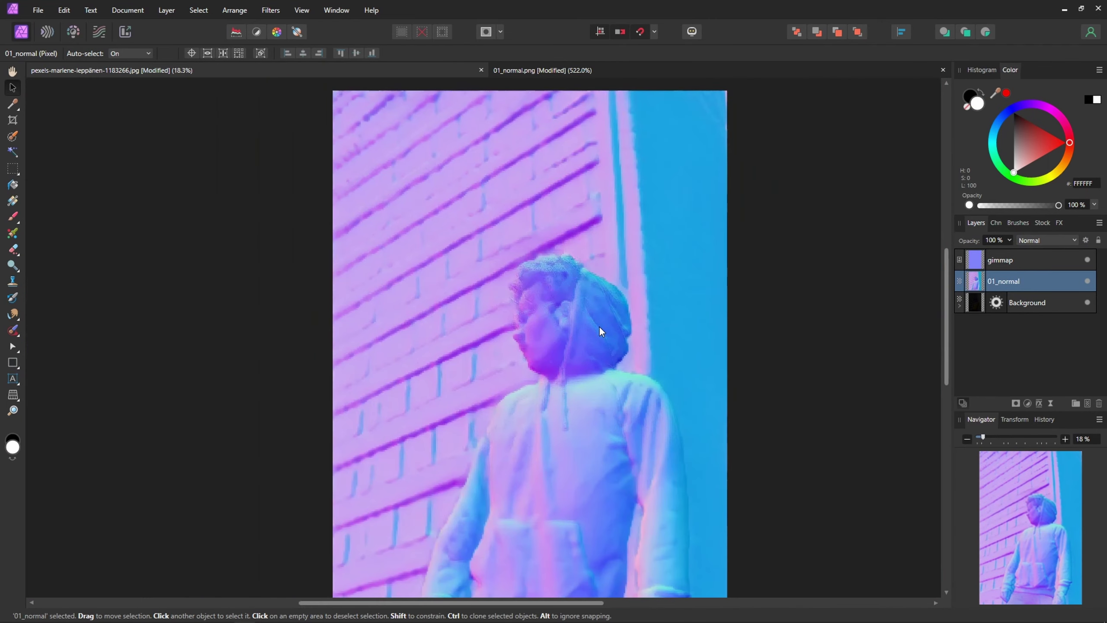
{"action": "scroll", "coordinate": [576, 424], "scroll_direction": "down", "scroll_amount": 2}
{"action": "scroll", "coordinate": [593, 258], "scroll_direction": "up", "scroll_amount": 2}
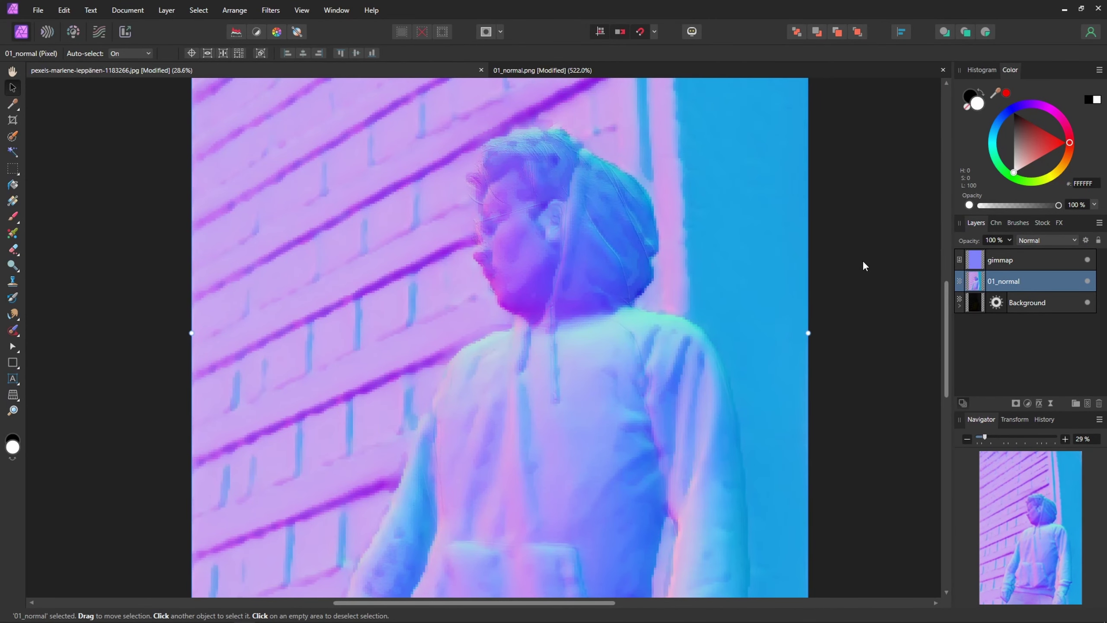
Step: Try a live Median Blur with a 15.6 px radius on the 01_normal layer
{"action": "left_click", "coordinate": [1051, 404]}
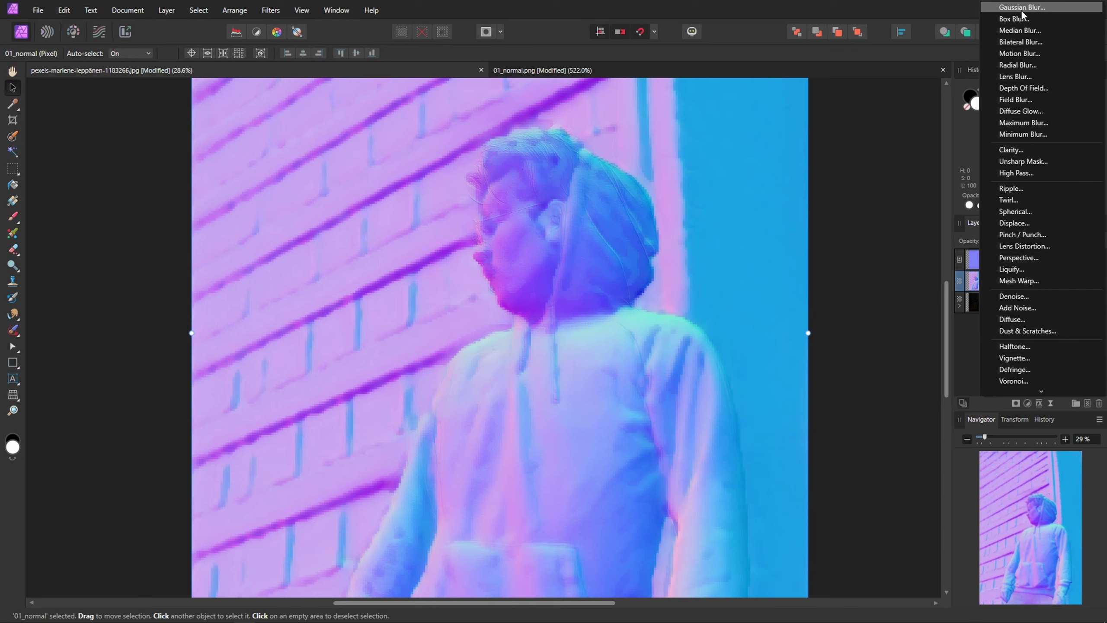
{"action": "left_click", "coordinate": [1016, 30]}
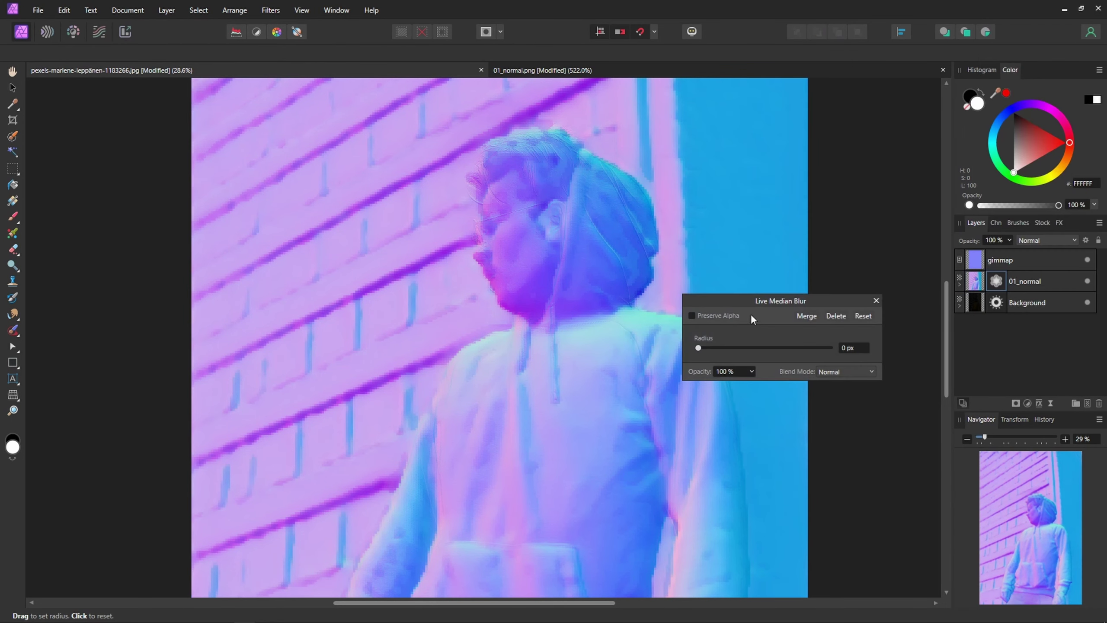
{"action": "left_click_drag", "start_coordinate": [701, 348], "coordinate": [764, 348]}
{"action": "scroll", "coordinate": [444, 203], "scroll_direction": "up", "scroll_amount": 4}
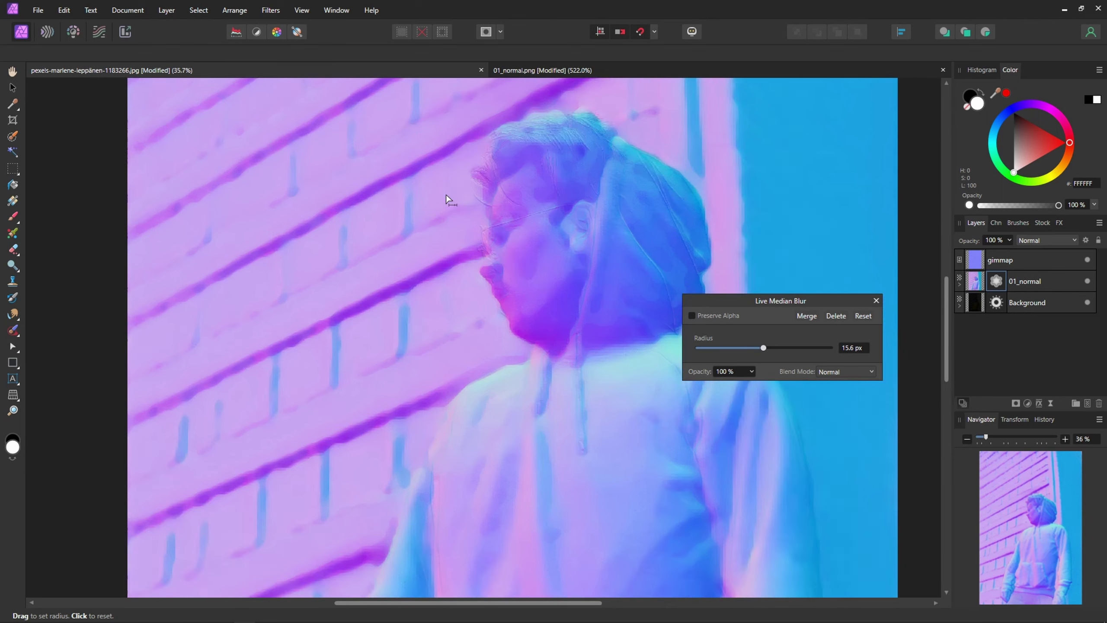
{"action": "scroll", "coordinate": [555, 254], "scroll_direction": "up", "scroll_amount": 2}
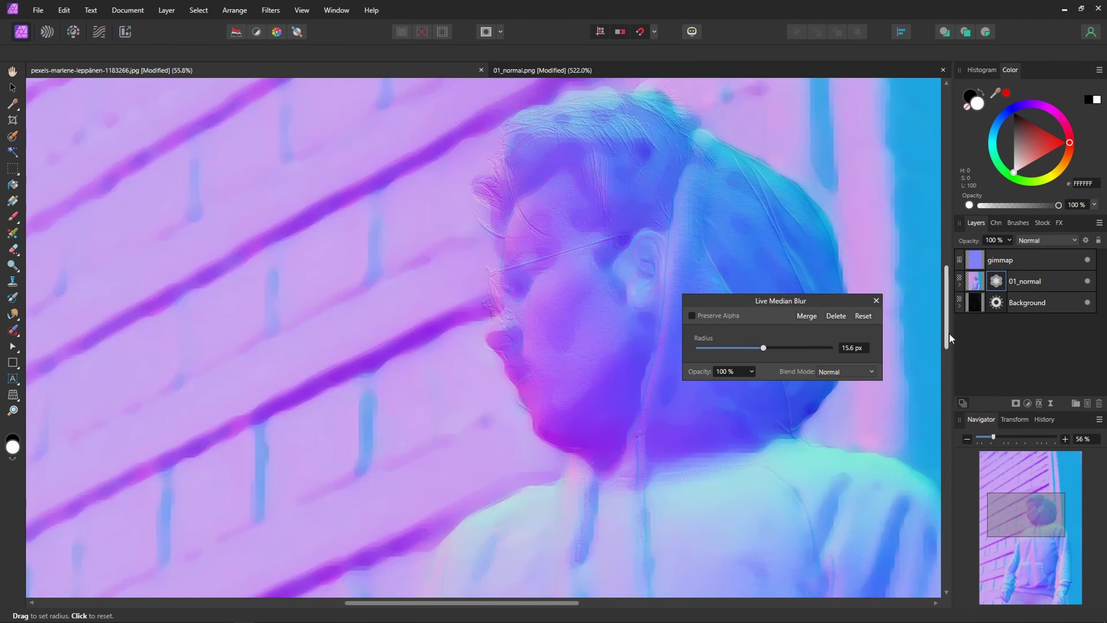
Step: Try smaller radii such as 9.6 px for the live Median Blur, and delete the filter from the 01_normal layer
{"action": "mouse_move", "coordinate": [764, 348]}
{"action": "left_mouse_down"}
{"action": "mouse_move", "coordinate": [819, 348]}
{"action": "mouse_move", "coordinate": [717, 354]}
{"action": "mouse_move", "coordinate": [758, 348]}
{"action": "left_mouse_up"}
{"action": "mouse_move", "coordinate": [764, 348]}
{"action": "left_mouse_down"}
{"action": "mouse_move", "coordinate": [784, 345]}
{"action": "mouse_move", "coordinate": [755, 348]}
{"action": "left_mouse_up"}
{"action": "scroll", "coordinate": [522, 390], "scroll_direction": "up", "scroll_amount": 5}
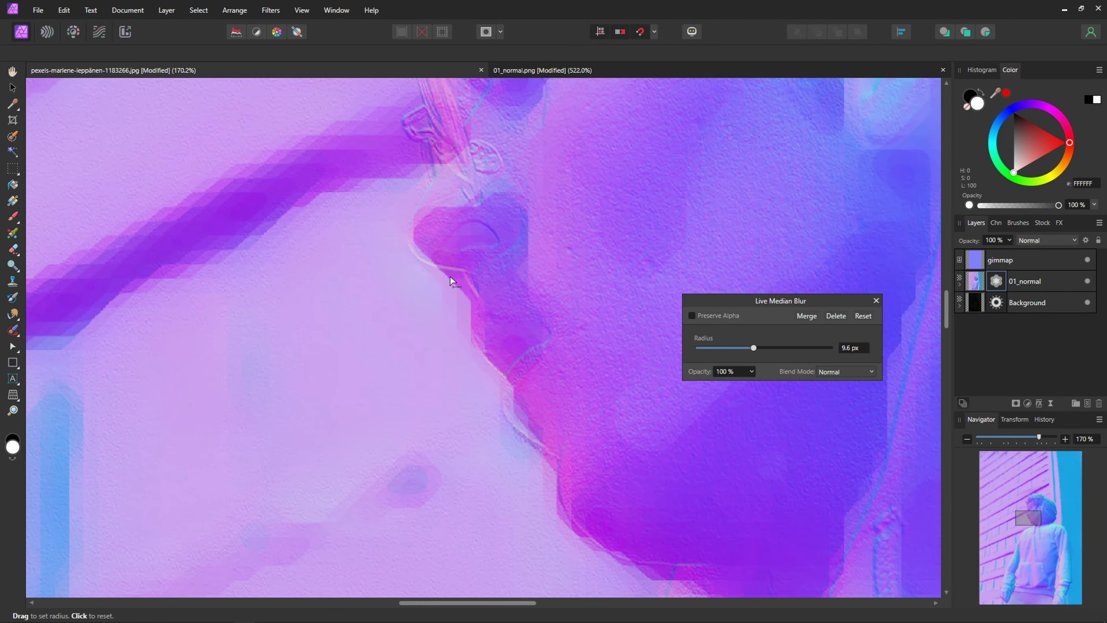
{"action": "mouse_move", "coordinate": [746, 354]}
{"action": "left_mouse_down"}
{"action": "mouse_move", "coordinate": [679, 351]}
{"action": "mouse_move", "coordinate": [742, 349]}
{"action": "left_mouse_up"}
{"action": "left_click", "coordinate": [876, 301]}
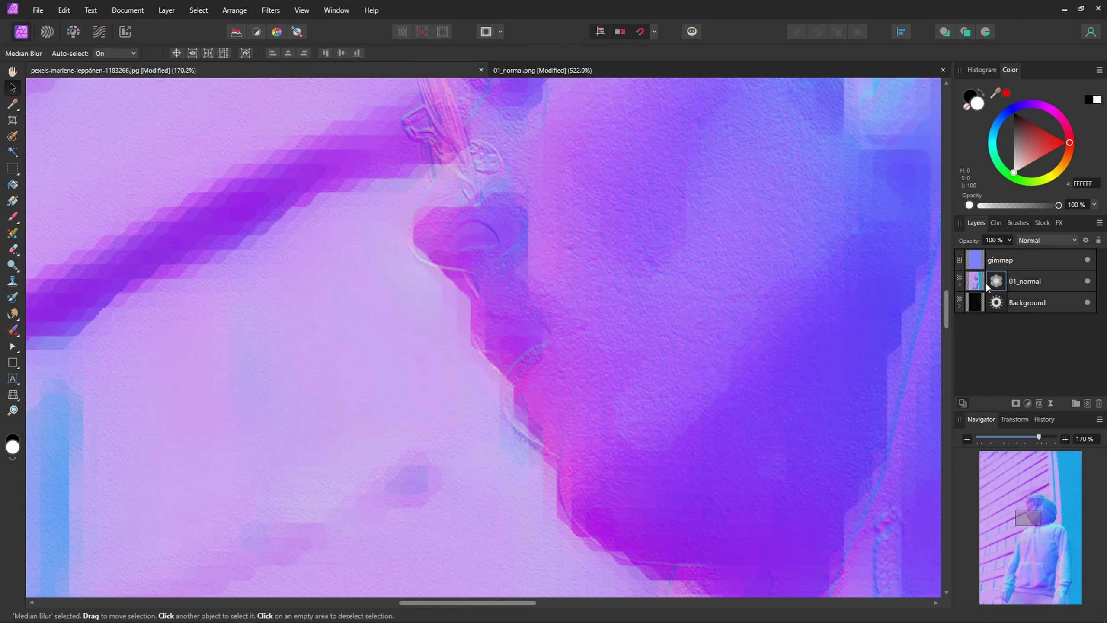
{"action": "left_click", "coordinate": [960, 286]}
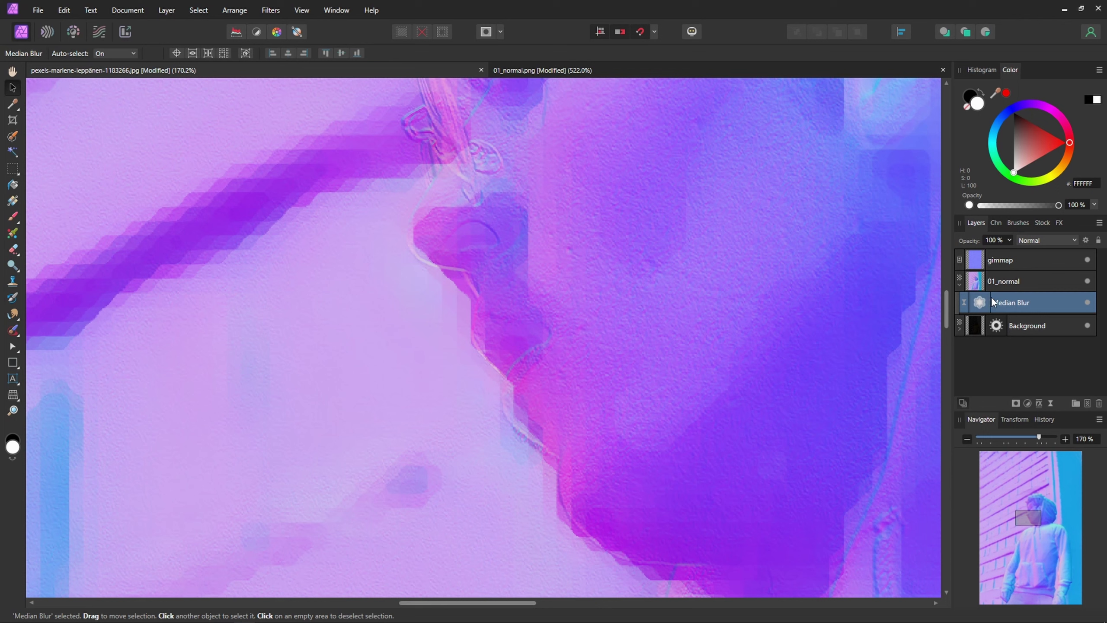
{"action": "left_click", "coordinate": [1099, 404]}
Step: Try a live Gaussian Blur with a radius of about 4.2 px on the 01_normal layer
{"action": "left_click", "coordinate": [1051, 403]}
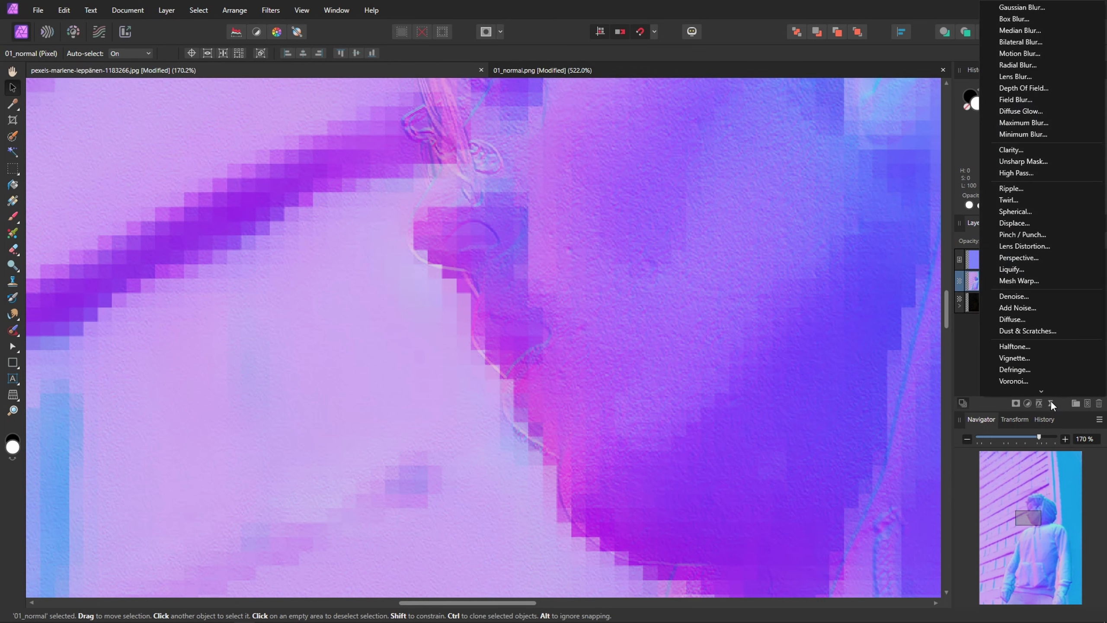
{"action": "left_click", "coordinate": [1029, 8]}
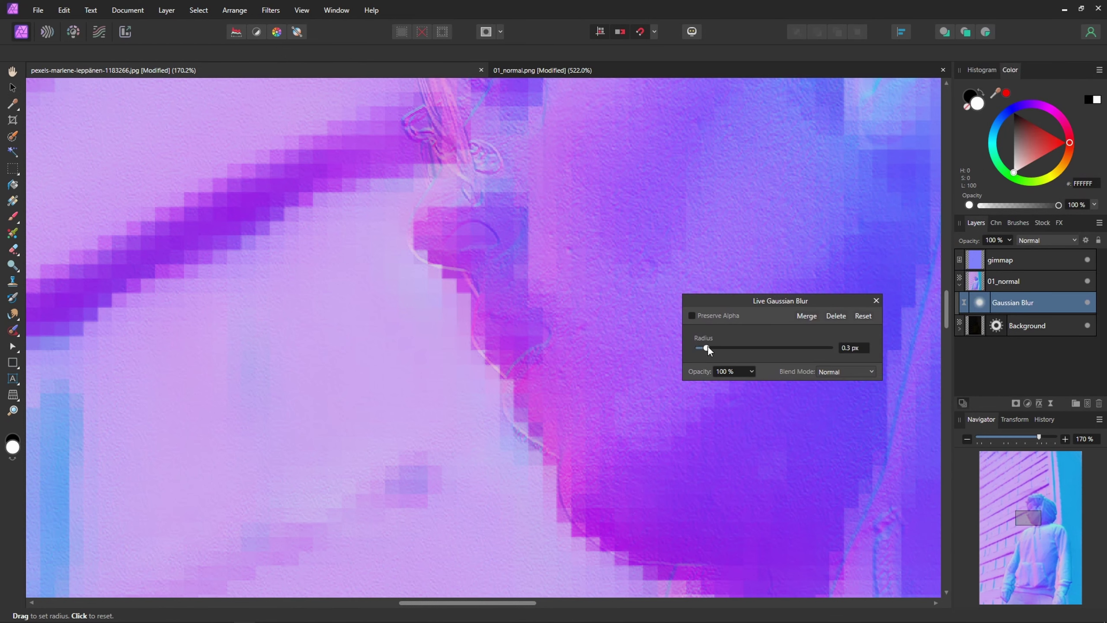
{"action": "left_click_drag", "start_coordinate": [727, 349], "coordinate": [737, 352]}
{"action": "scroll", "coordinate": [557, 351], "scroll_direction": "down", "scroll_amount": 5}
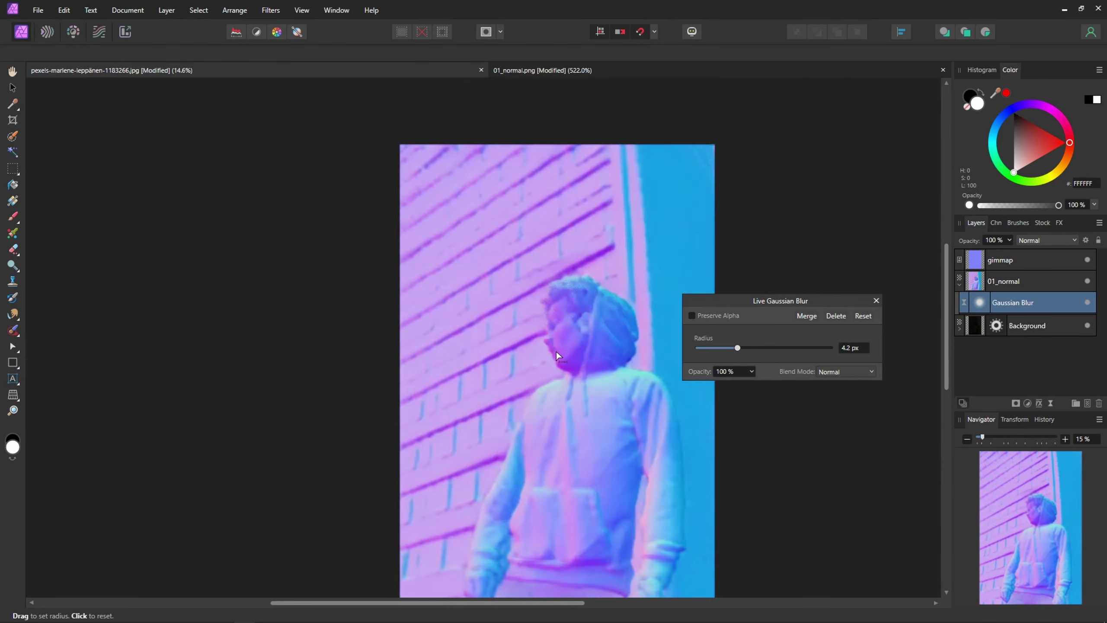
{"action": "scroll", "coordinate": [625, 452], "scroll_direction": "up", "scroll_amount": 3}
{"action": "mouse_move", "coordinate": [741, 349]}
{"action": "left_mouse_down"}
{"action": "mouse_move", "coordinate": [722, 346]}
{"action": "mouse_move", "coordinate": [737, 346]}
{"action": "left_mouse_up"}
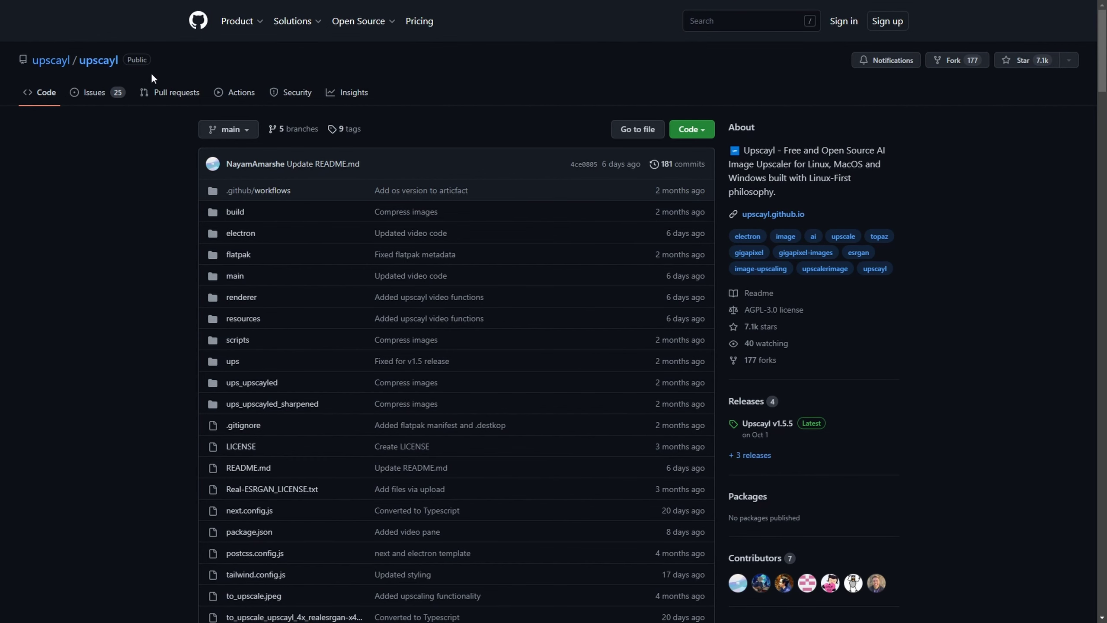
Step: Switch to the Upscayl GitHub page and look through the readme and its download section
{"action": "scroll", "coordinate": [112, 255], "scroll_direction": "down", "scroll_amount": 15}
{"action": "scroll", "coordinate": [113, 255], "scroll_direction": "up", "scroll_amount": 14}
{"action": "scroll", "coordinate": [146, 211], "scroll_direction": "down", "scroll_amount": 7}
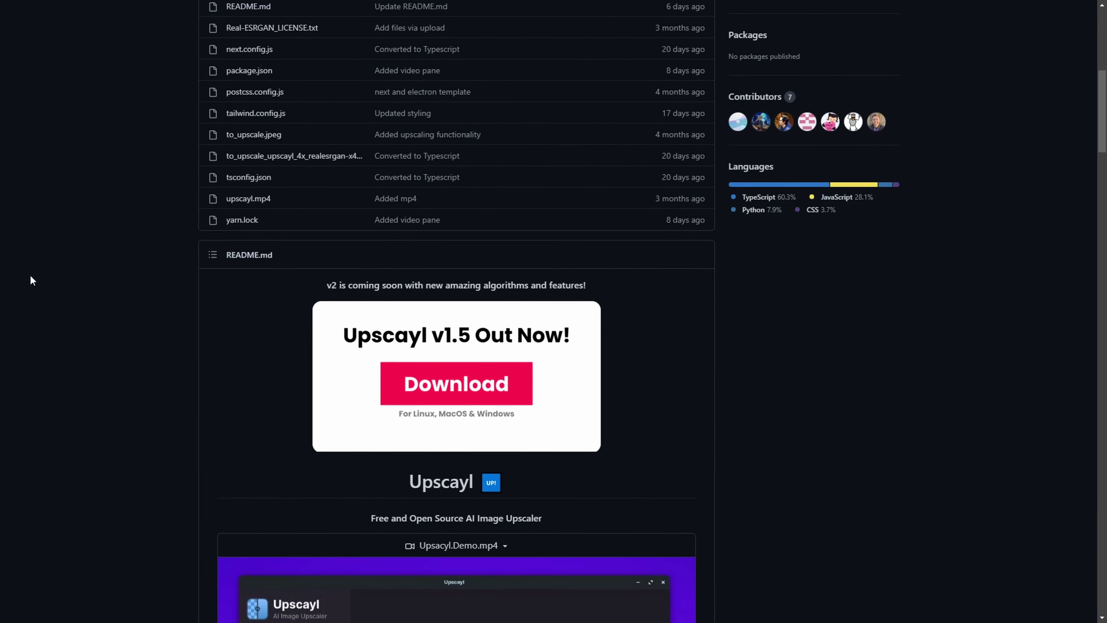
{"action": "scroll", "coordinate": [164, 370], "scroll_direction": "down", "scroll_amount": 2}
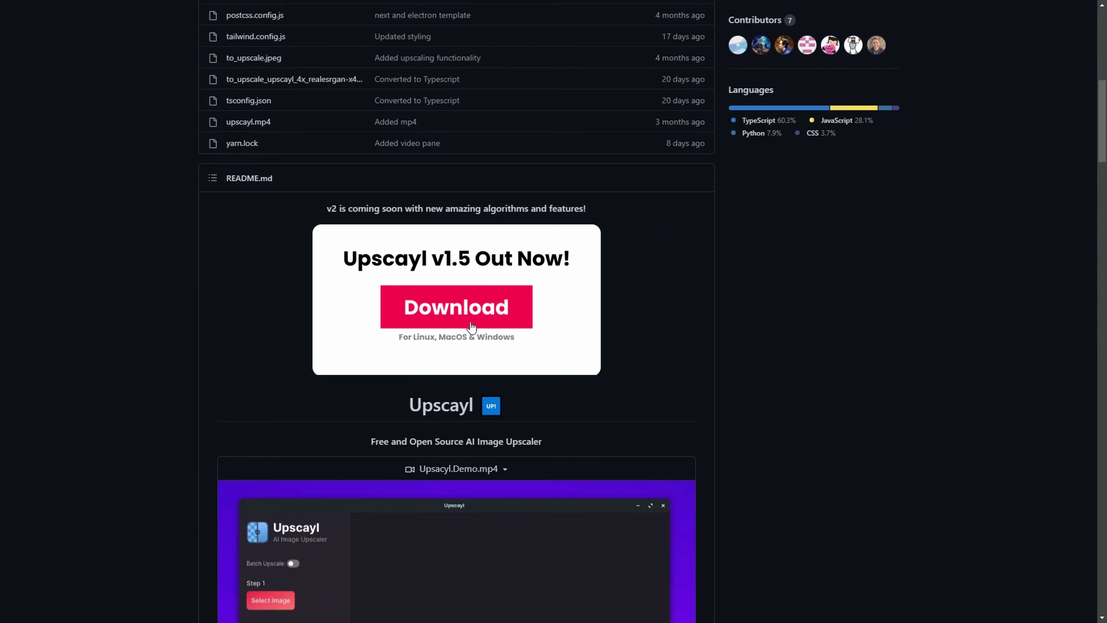
{"action": "scroll", "coordinate": [775, 371], "scroll_direction": "down", "scroll_amount": 7}
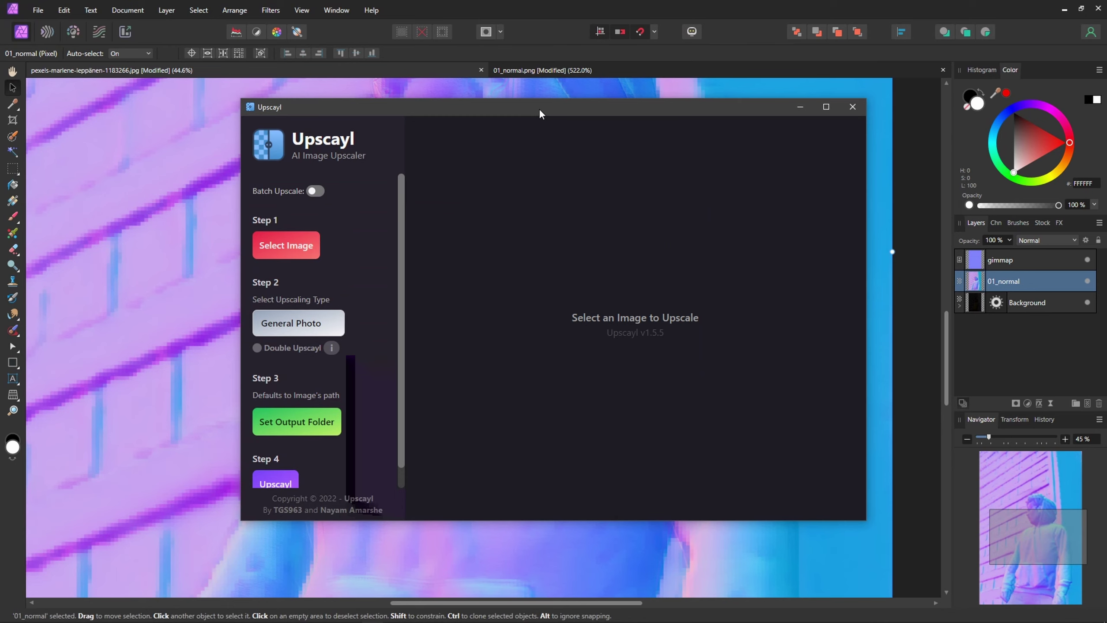
Step: In Upscayl, load the original normal map image, upscale it with the General Photo type and compare the result with the original
{"action": "left_click_drag", "start_coordinate": [539, 108], "coordinate": [517, 115]}
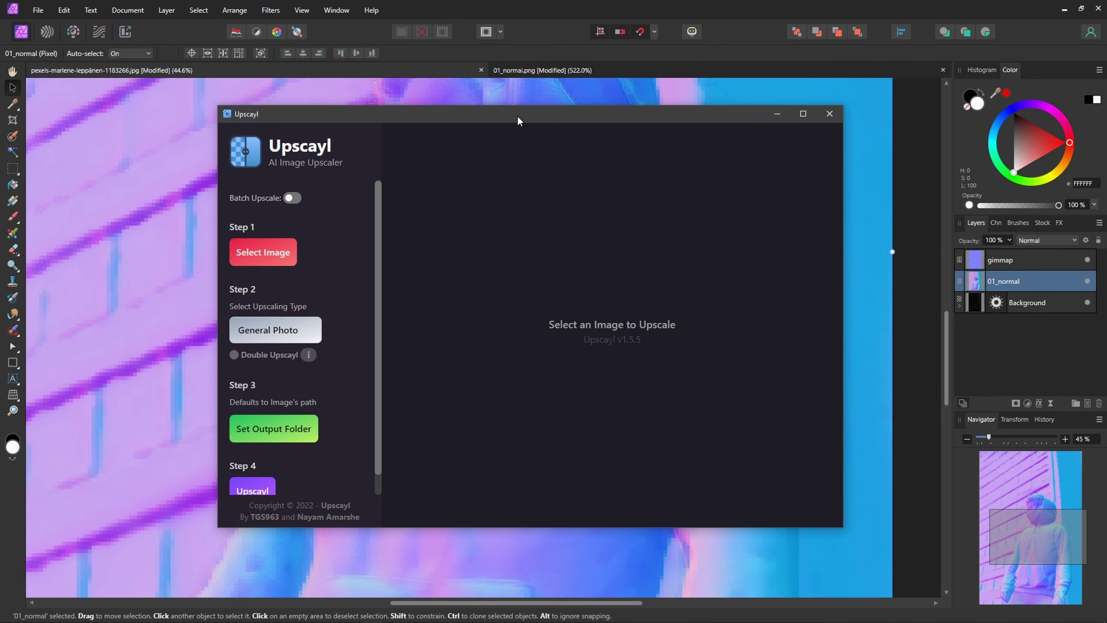
{"action": "left_click_drag", "start_coordinate": [308, 341], "coordinate": [475, 283]}
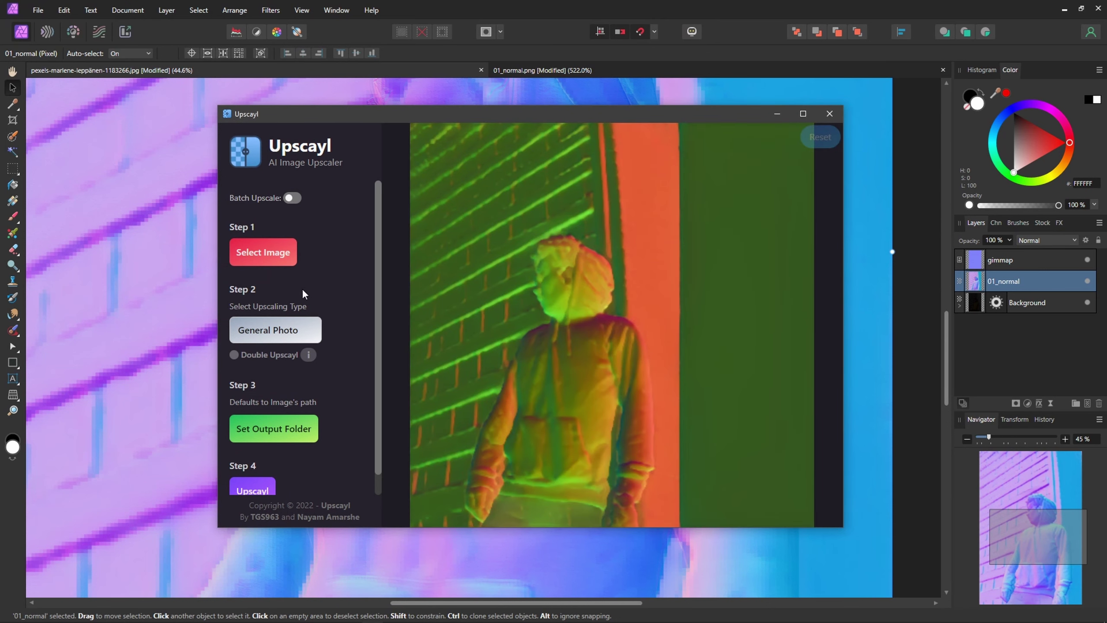
{"action": "scroll", "coordinate": [352, 351], "scroll_direction": "down", "scroll_amount": 1}
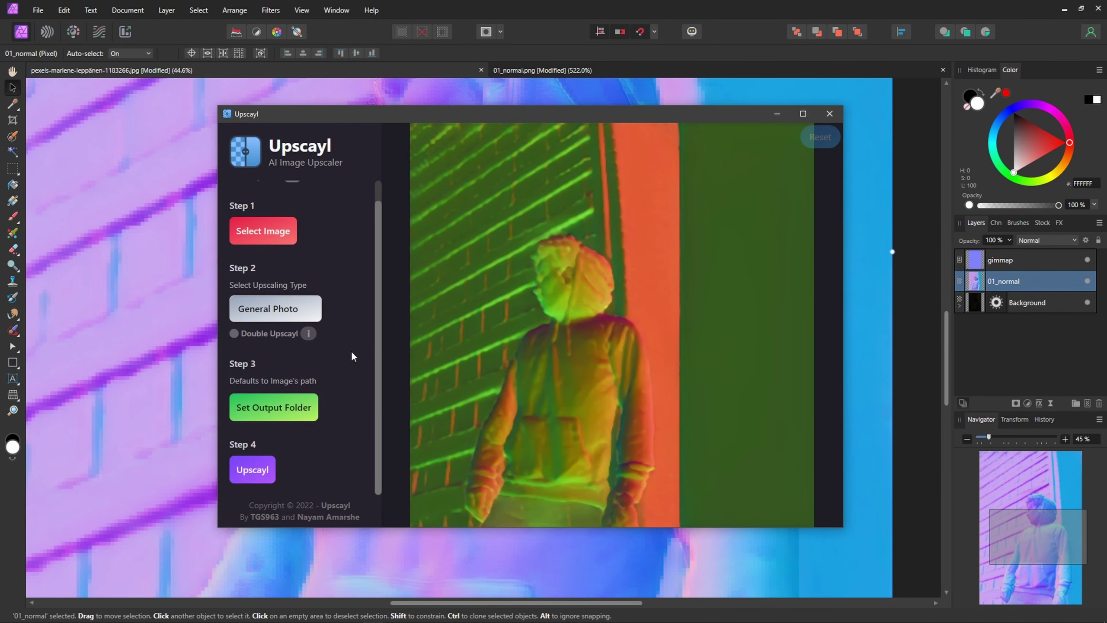
{"action": "left_click", "coordinate": [281, 313]}
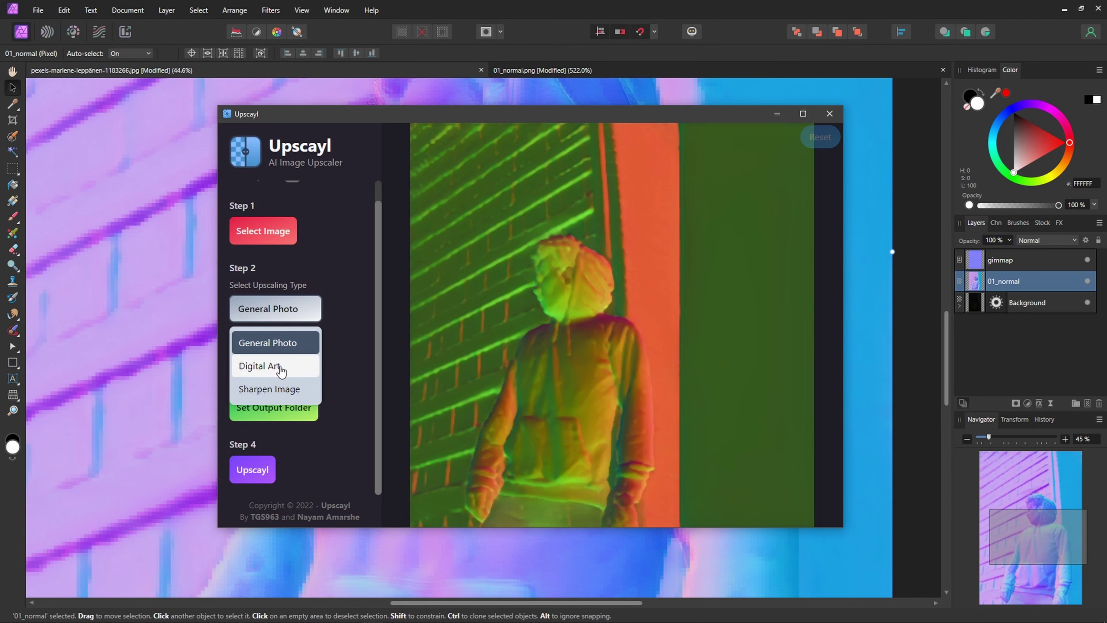
{"action": "left_click", "coordinate": [338, 283]}
{"action": "left_click", "coordinate": [256, 468]}
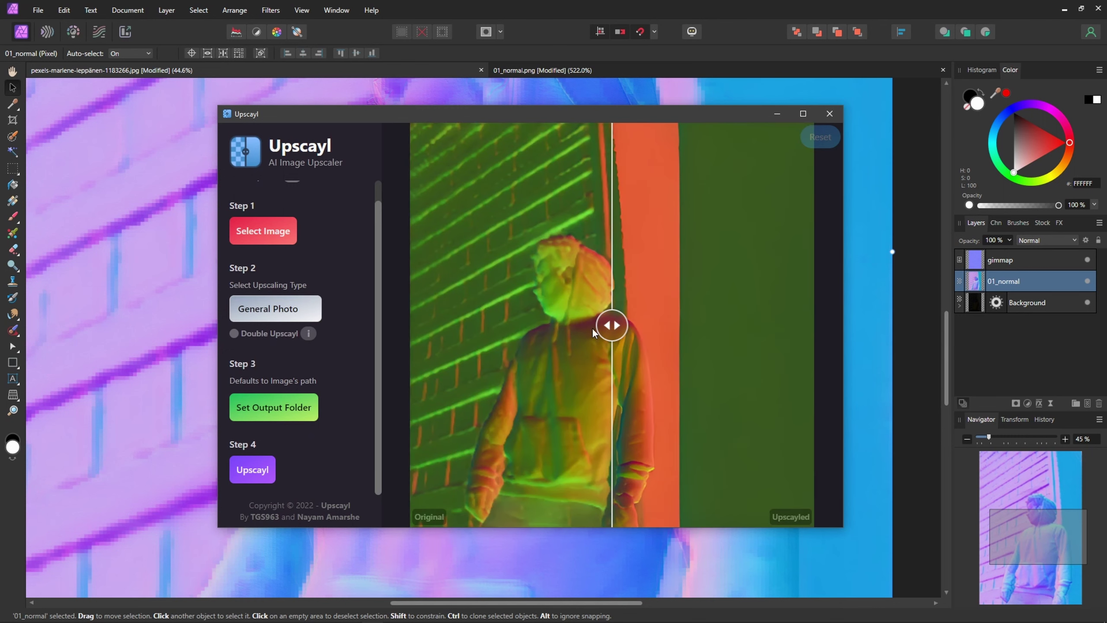
{"action": "left_click_drag", "start_coordinate": [609, 317], "coordinate": [623, 383]}
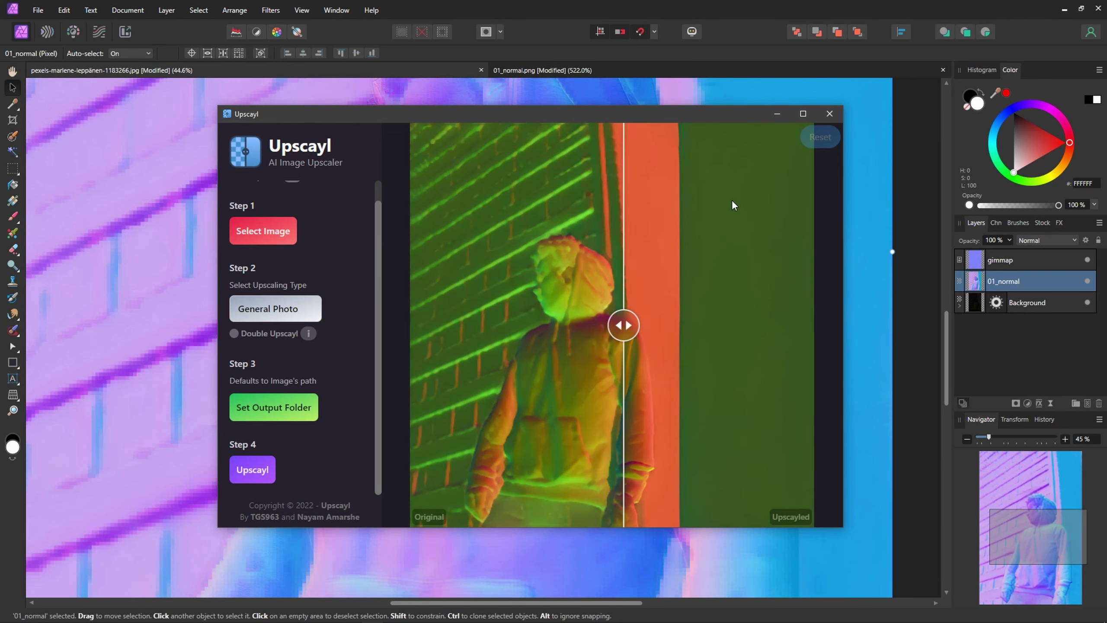
{"action": "left_click", "coordinate": [830, 114]}
Step: In Affinity Photo, place the 01_normal_upscayl_4x_realesrgan-x4plus image directly above the 01_normal layer, scaled to full photo height
{"action": "key", "text": "ctrl+0"}
{"action": "left_click_drag", "start_coordinate": [344, 260], "coordinate": [700, 551]}
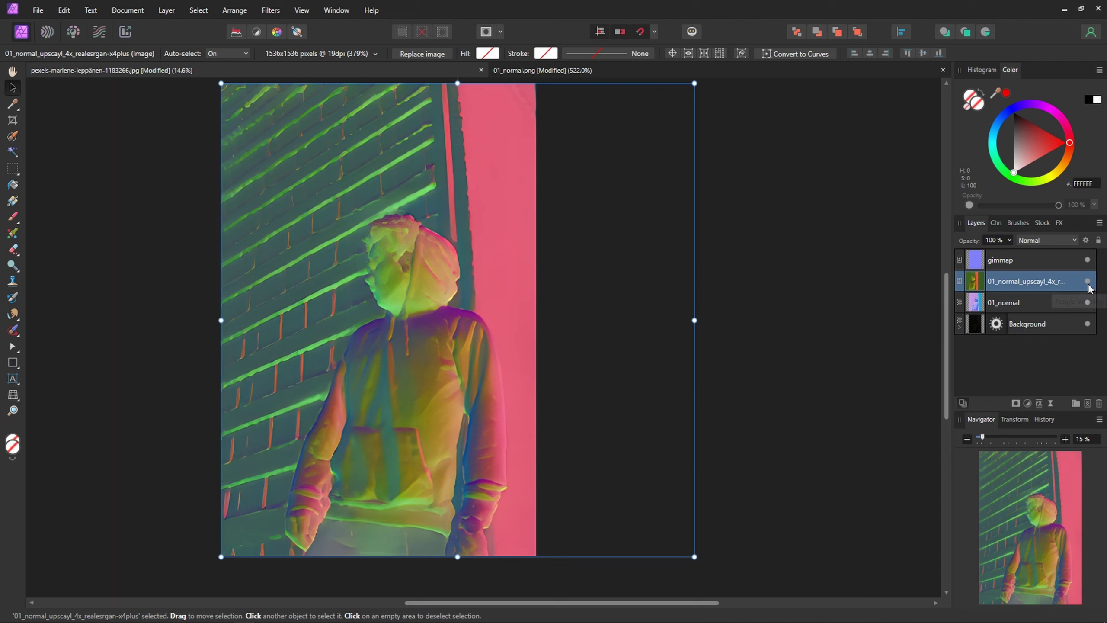
Step: Hide the gimmap layer and invert the colours of the upscaled normal map layer
{"action": "left_click", "coordinate": [1088, 260]}
{"action": "scroll", "coordinate": [308, 325], "scroll_direction": "up", "scroll_amount": 2}
{"action": "scroll", "coordinate": [412, 259], "scroll_direction": "up", "scroll_amount": 2}
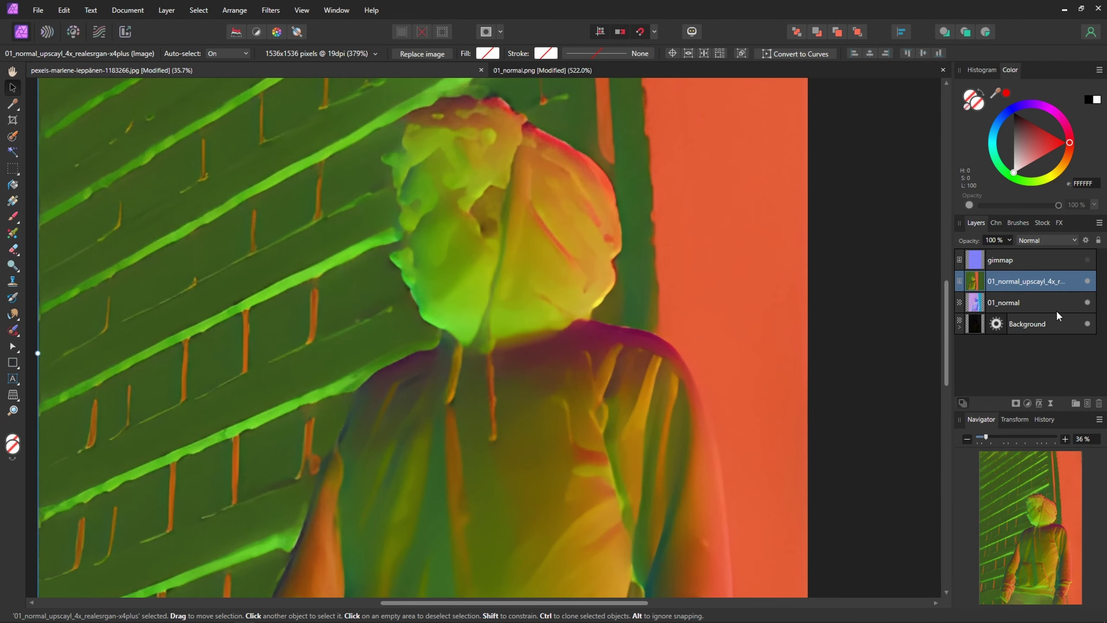
{"action": "key", "text": "ctrl+i"}
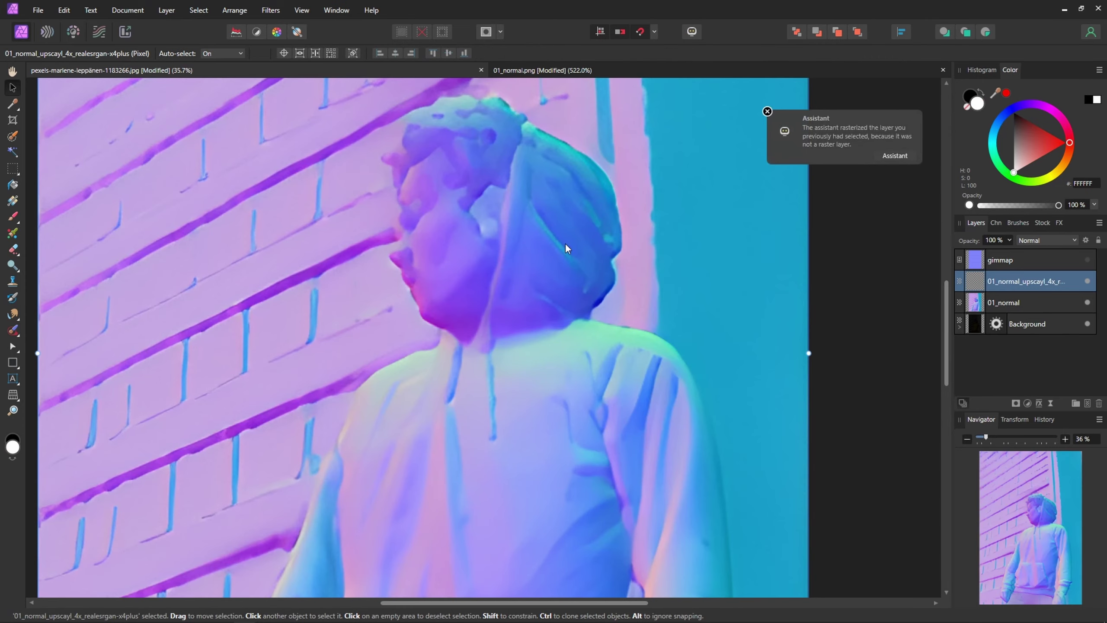
Step: Compare the upscaled normal map with the original 01_normal around the head by repeatedly switching the upscaled layer's visibility
{"action": "scroll", "coordinate": [445, 203], "scroll_direction": "up", "scroll_amount": 1}
{"action": "scroll", "coordinate": [444, 203], "scroll_direction": "up", "scroll_amount": 2}
{"action": "left_click", "coordinate": [1089, 281]}
{"action": "left_click", "coordinate": [1088, 281]}
{"action": "left_click", "coordinate": [1088, 281]}
{"action": "left_click", "coordinate": [1088, 281]}
{"action": "left_click", "coordinate": [1088, 281]}
{"action": "left_click", "coordinate": [1088, 281]}
{"action": "left_click", "coordinate": [1088, 281]}
{"action": "left_click", "coordinate": [1089, 281]}
{"action": "left_click", "coordinate": [1089, 281]}
{"action": "left_click", "coordinate": [1088, 281]}
{"action": "left_click", "coordinate": [1088, 281]}
{"action": "left_click", "coordinate": [1088, 281]}
{"action": "left_click", "coordinate": [1088, 281]}
{"action": "left_click", "coordinate": [1088, 281]}
{"action": "left_click", "coordinate": [1088, 281]}
{"action": "left_click", "coordinate": [1088, 281]}
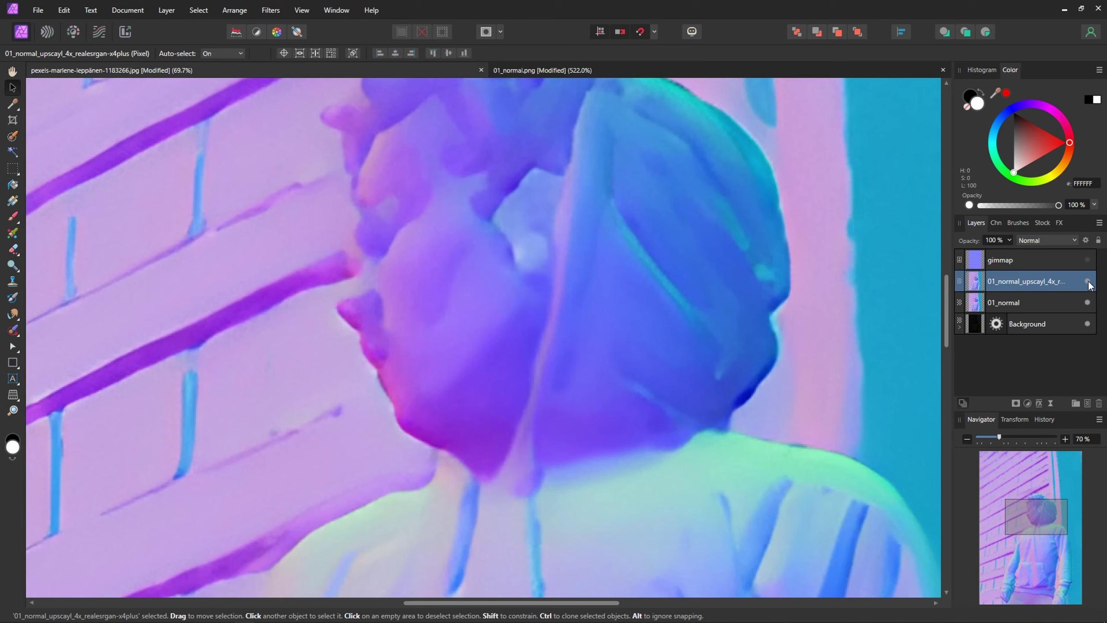
{"action": "left_click", "coordinate": [1088, 281]}
{"action": "left_click", "coordinate": [1088, 281]}
{"action": "left_click", "coordinate": [1088, 281]}
{"action": "left_click", "coordinate": [1089, 281]}
{"action": "left_click", "coordinate": [1088, 281]}
{"action": "left_click", "coordinate": [1089, 282]}
Step: Show the gimmap layer again and inspect its fine detail over the upscaled normal map around the hair and hood
{"action": "scroll", "coordinate": [523, 297], "scroll_direction": "down", "scroll_amount": 3}
{"action": "scroll", "coordinate": [522, 296], "scroll_direction": "down", "scroll_amount": 3}
{"action": "scroll", "coordinate": [545, 293], "scroll_direction": "up", "scroll_amount": 3}
{"action": "left_click", "coordinate": [1088, 260]}
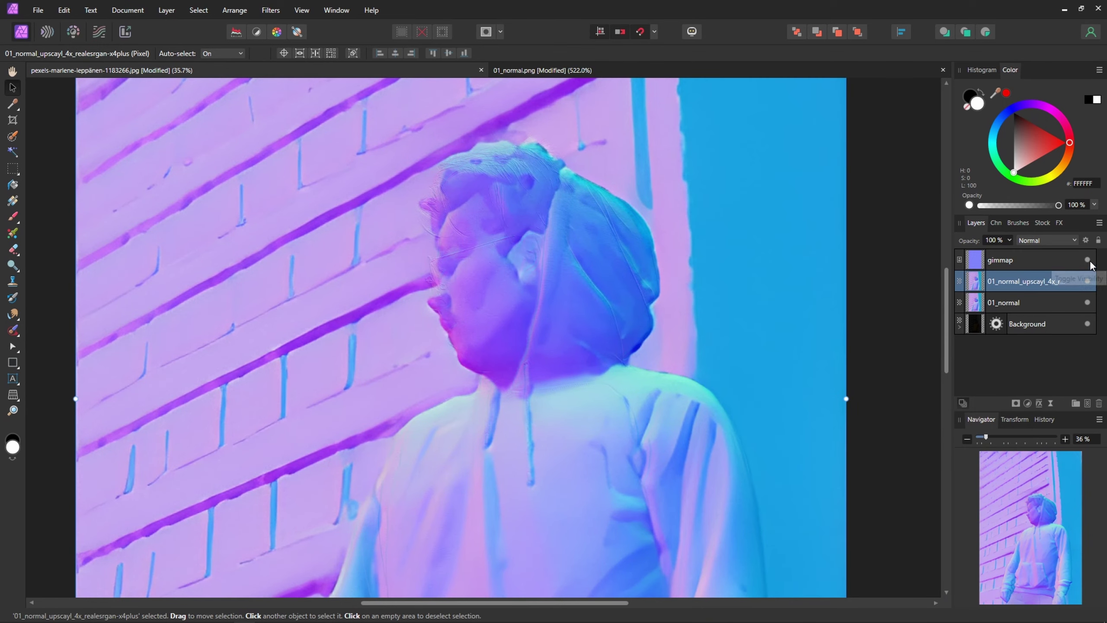
{"action": "scroll", "coordinate": [479, 305], "scroll_direction": "up", "scroll_amount": 3}
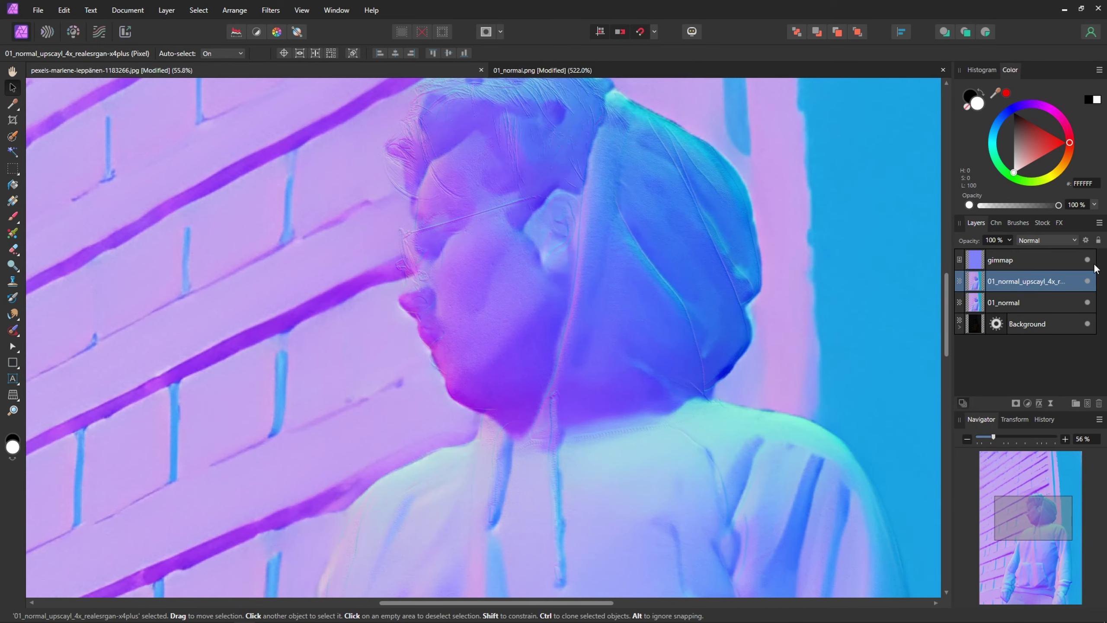
{"action": "scroll", "coordinate": [704, 176], "scroll_direction": "up", "scroll_amount": 2}
{"action": "scroll", "coordinate": [703, 176], "scroll_direction": "up", "scroll_amount": 4}
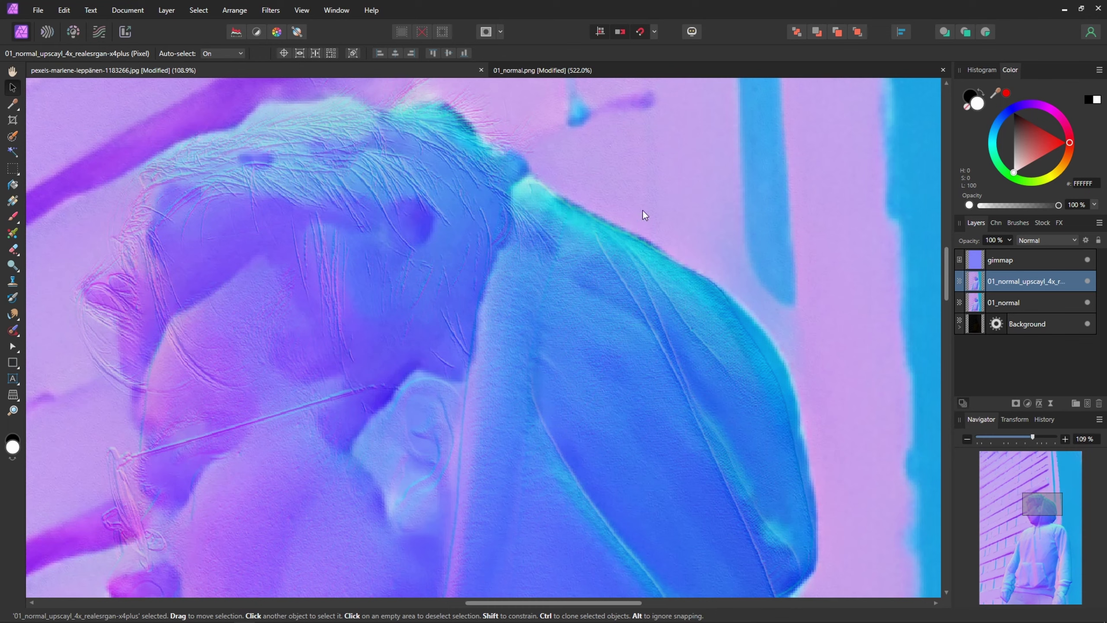
Step: Set the gimmap layer's blend mode to Overlay and check the blended detail on the face
{"action": "left_click", "coordinate": [1040, 262]}
{"action": "scroll", "coordinate": [589, 182], "scroll_direction": "down", "scroll_amount": 8}
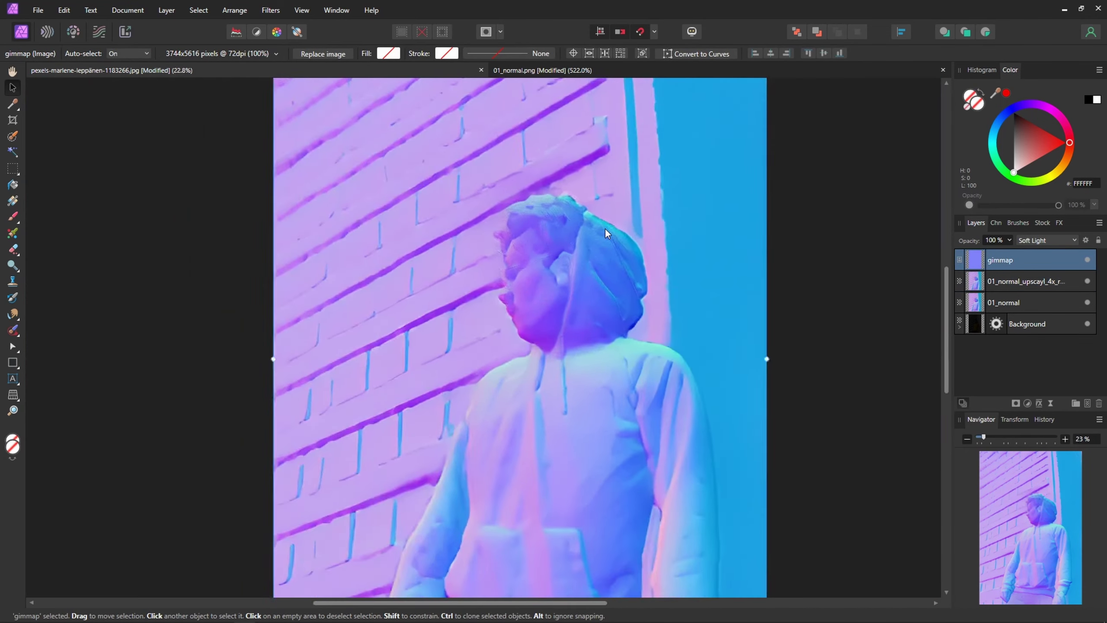
{"action": "scroll", "coordinate": [627, 173], "scroll_direction": "up", "scroll_amount": 3}
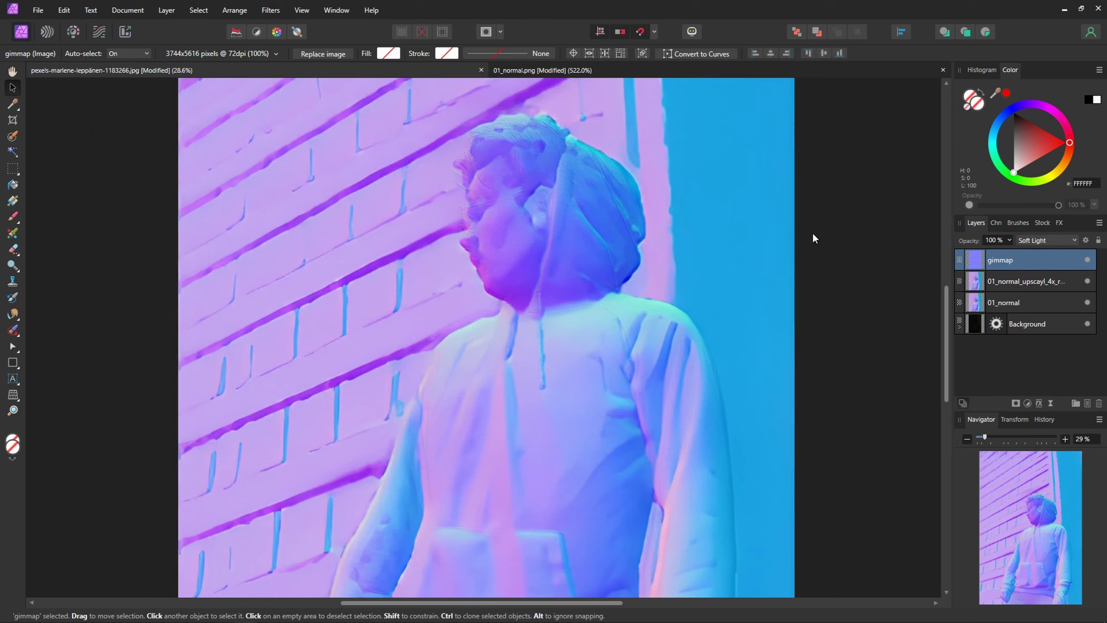
{"action": "left_click", "coordinate": [1061, 240]}
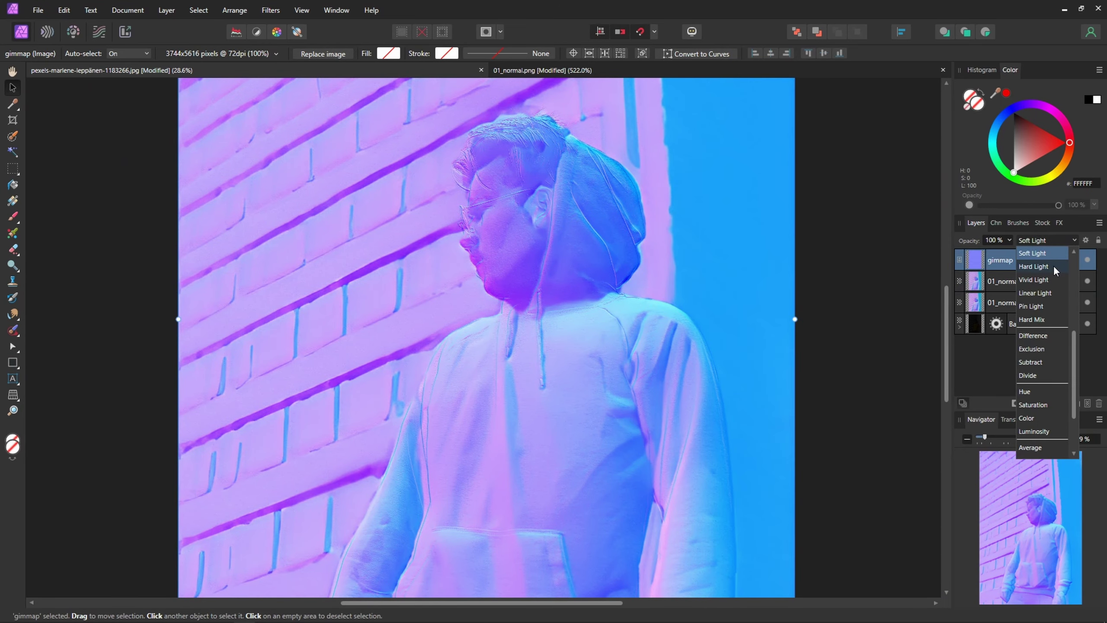
{"action": "scroll", "coordinate": [1054, 264], "scroll_direction": "up", "scroll_amount": 1}
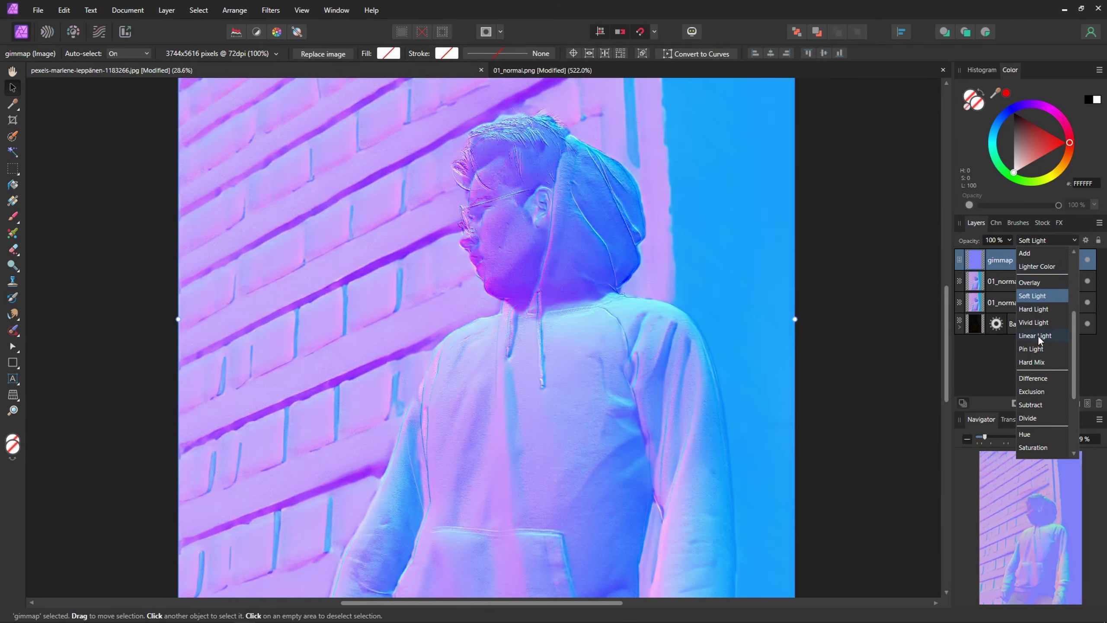
{"action": "left_click", "coordinate": [1040, 282]}
{"action": "scroll", "coordinate": [453, 200], "scroll_direction": "up", "scroll_amount": 2}
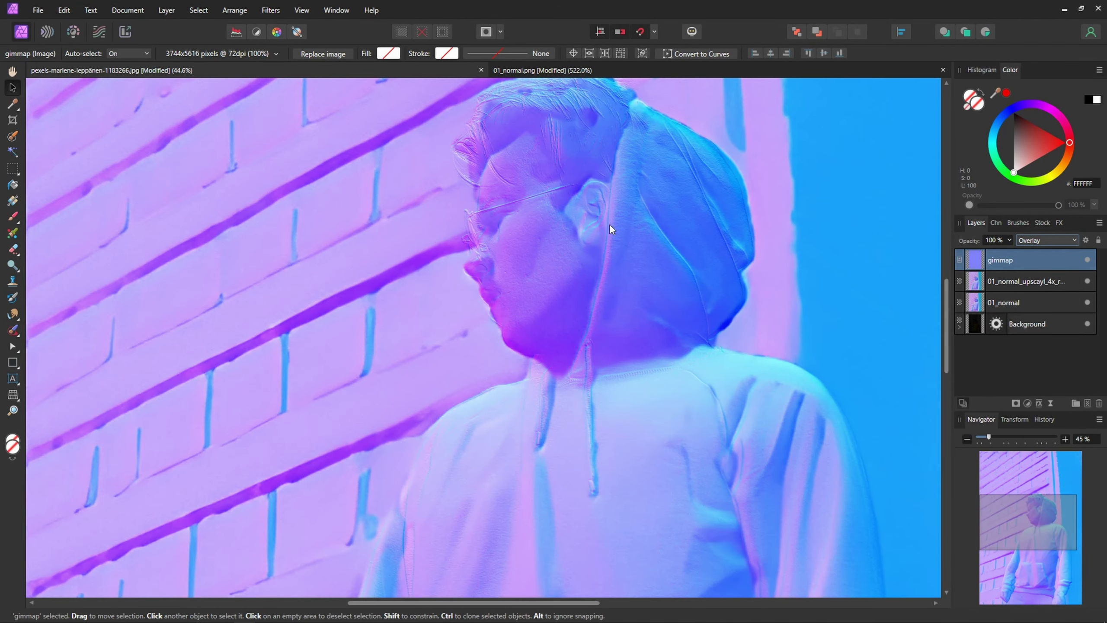
{"action": "scroll", "coordinate": [522, 309], "scroll_direction": "up", "scroll_amount": 6}
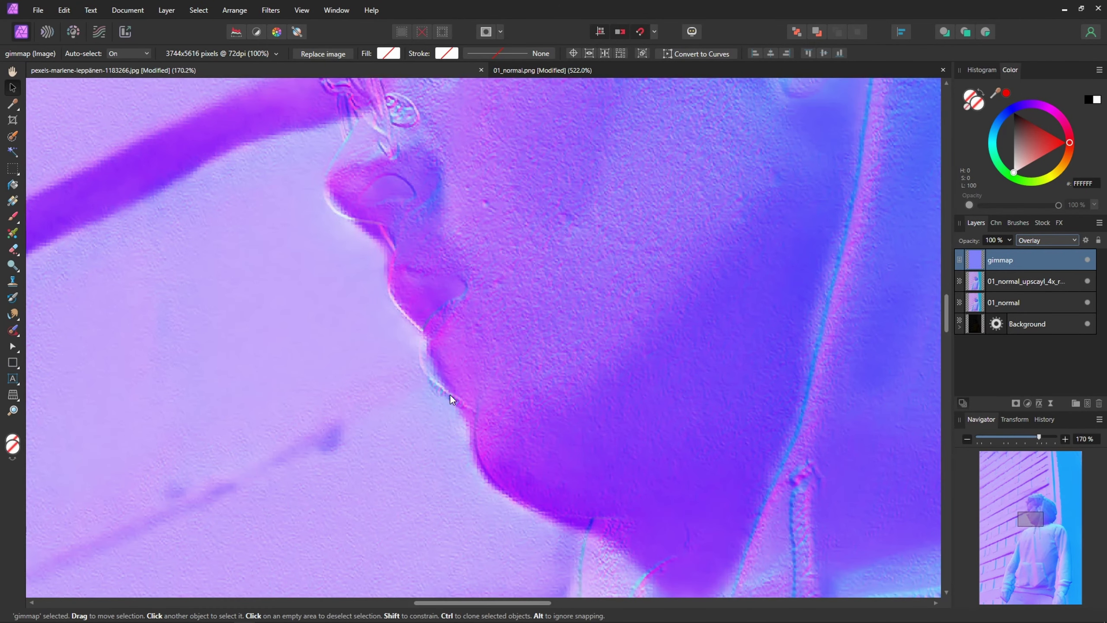
Step: Remove the old 01_normal layer, and move a duplicate of the Background layer above gimmap
{"action": "scroll", "coordinate": [450, 399], "scroll_direction": "down", "scroll_amount": 10}
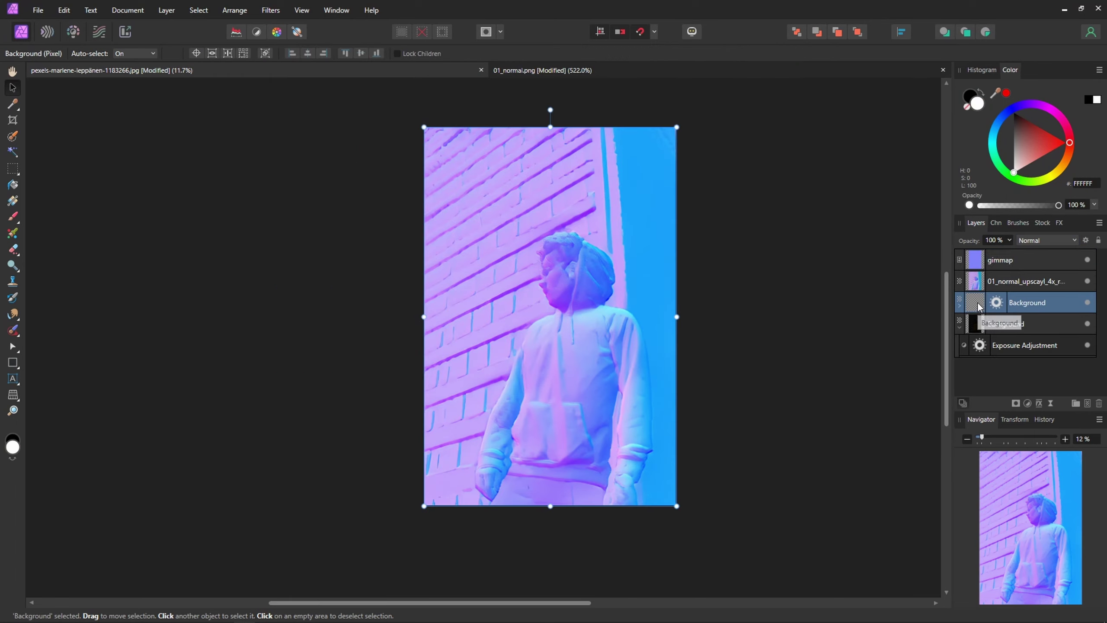
{"action": "left_click_drag", "start_coordinate": [978, 304], "coordinate": [982, 258]}
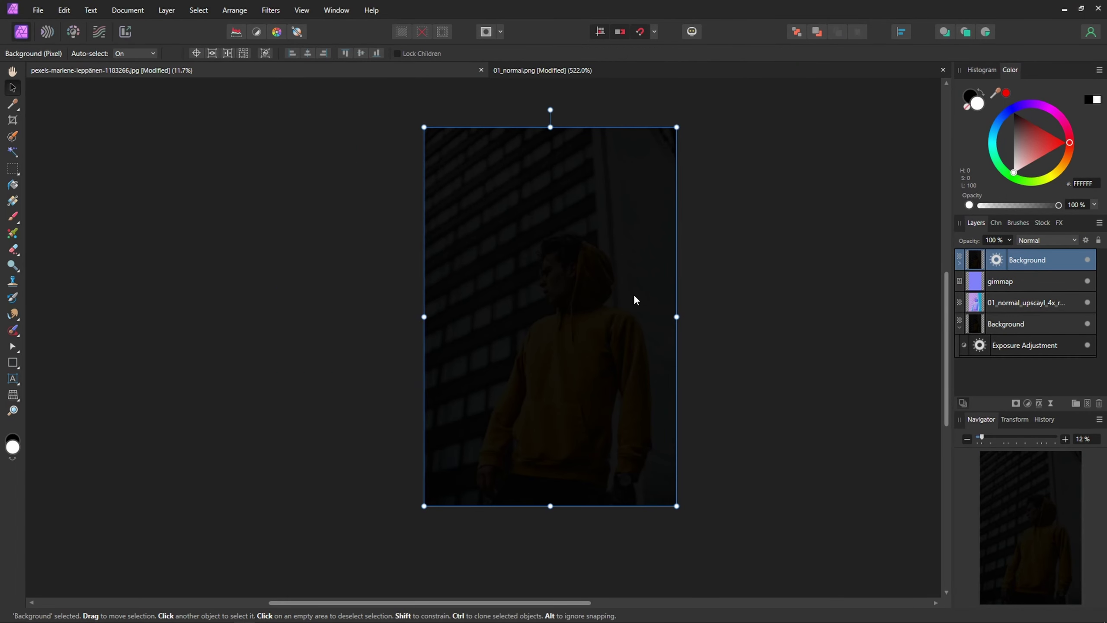
Step: Delete the Exposure Adjustment nested in the topmost Background layer
{"action": "scroll", "coordinate": [811, 284], "scroll_direction": "up", "scroll_amount": 3}
{"action": "left_click", "coordinate": [999, 260]}
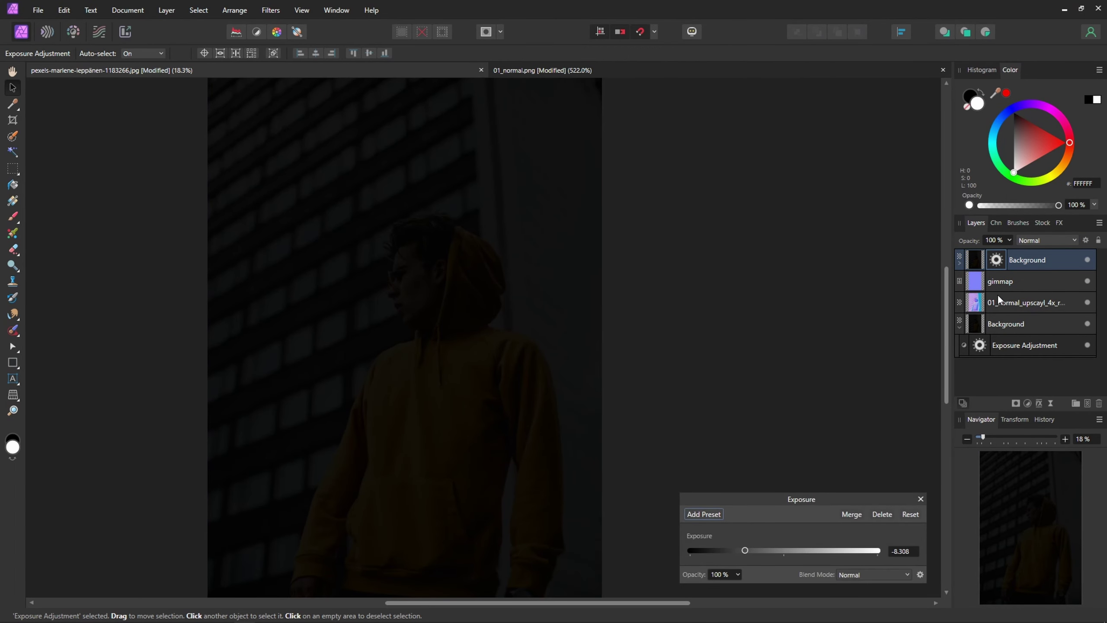
{"action": "left_click", "coordinate": [921, 499]}
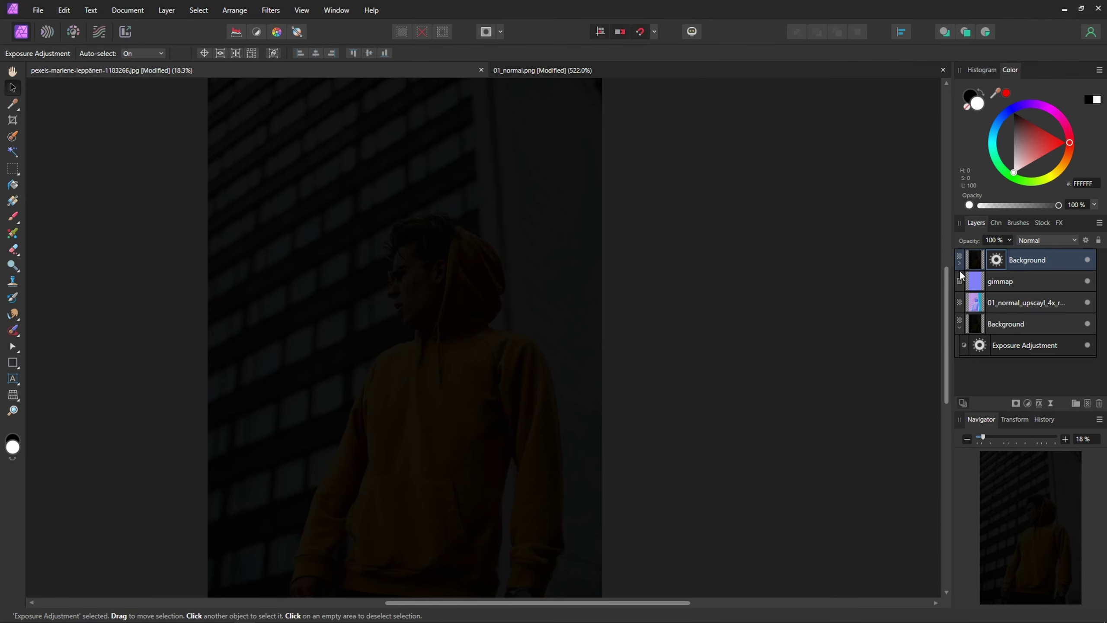
{"action": "left_click", "coordinate": [959, 263]}
{"action": "double_click", "coordinate": [981, 281]}
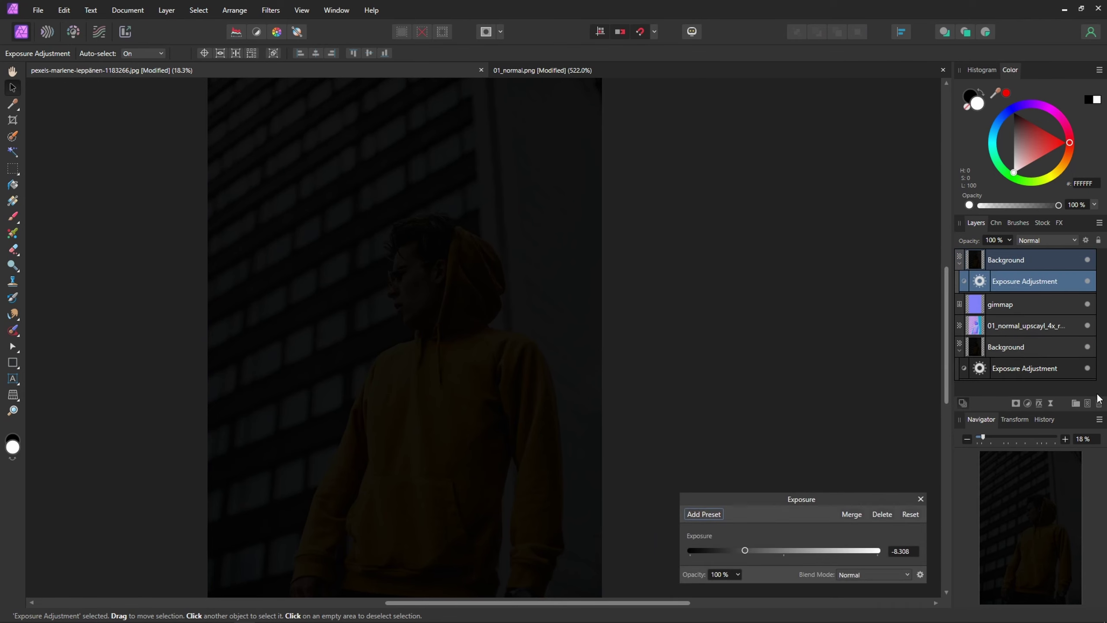
{"action": "left_click", "coordinate": [921, 499]}
{"action": "left_click", "coordinate": [1100, 403]}
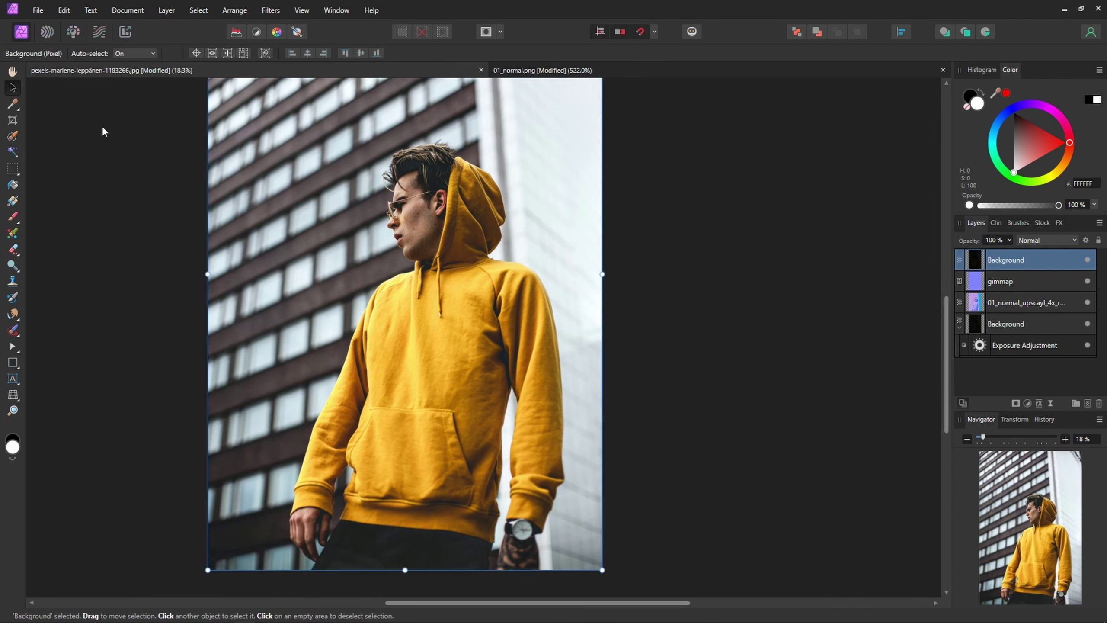
Step: Separate the man from the building with the Selection Brush, refining the edge around the watch and wrist with a smaller brush
{"action": "left_click", "coordinate": [12, 136]}
{"action": "mouse_move", "coordinate": [247, 512]}
{"action": "left_mouse_down"}
{"action": "mouse_move", "coordinate": [255, 559]}
{"action": "mouse_move", "coordinate": [242, 521]}
{"action": "mouse_move", "coordinate": [265, 376]}
{"action": "mouse_move", "coordinate": [334, 289]}
{"action": "mouse_move", "coordinate": [587, 203]}
{"action": "left_mouse_up"}
{"action": "scroll", "coordinate": [344, 279], "scroll_direction": "up", "scroll_amount": 3}
{"action": "scroll", "coordinate": [606, 395], "scroll_direction": "up", "scroll_amount": 3}
{"action": "scroll", "coordinate": [576, 487], "scroll_direction": "down", "scroll_amount": 2}
{"action": "key", "text": "bracketleft"}
{"action": "key", "text": "bracketleft"}
{"action": "key", "text": "bracketleft"}
{"action": "key", "text": "bracketleft"}
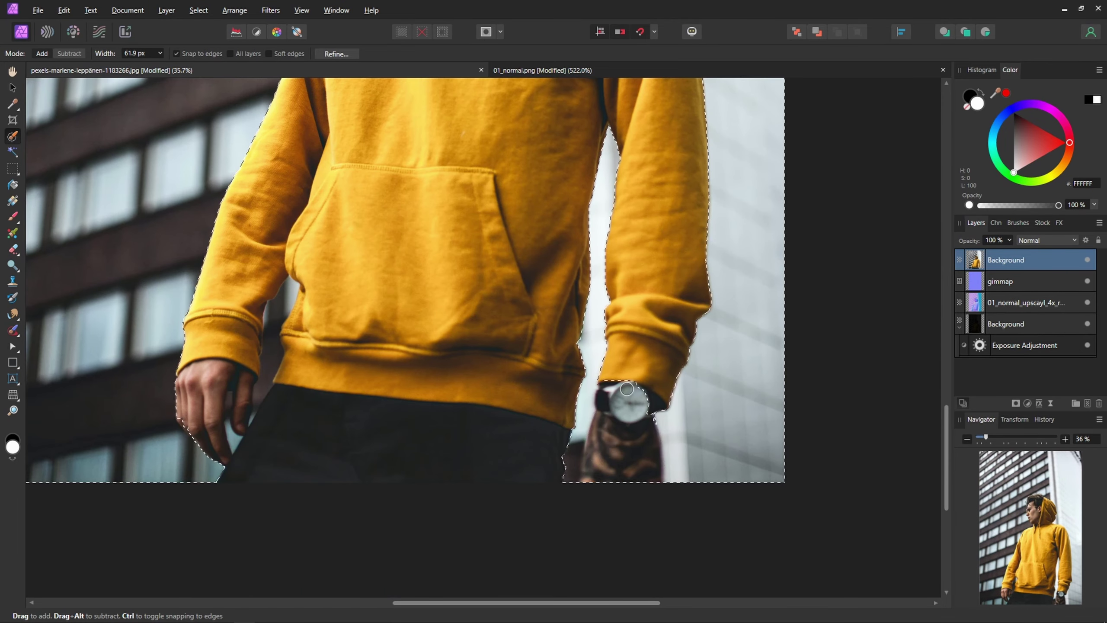
{"action": "scroll", "coordinate": [358, 470], "scroll_direction": "up", "scroll_amount": 4}
{"action": "key", "text": "bracketleft"}
{"action": "mouse_move", "coordinate": [309, 364]}
{"action": "left_mouse_down"}
{"action": "mouse_move", "coordinate": [329, 435]}
{"action": "mouse_move", "coordinate": [288, 444]}
{"action": "left_mouse_up"}
{"action": "scroll", "coordinate": [288, 444], "scroll_direction": "down", "scroll_amount": 5}
Step: Refine the selection edge along the face and glasses at 7.5 px brush width, and around the front hair at 80.6 px
{"action": "scroll", "coordinate": [414, 210], "scroll_direction": "up", "scroll_amount": 7}
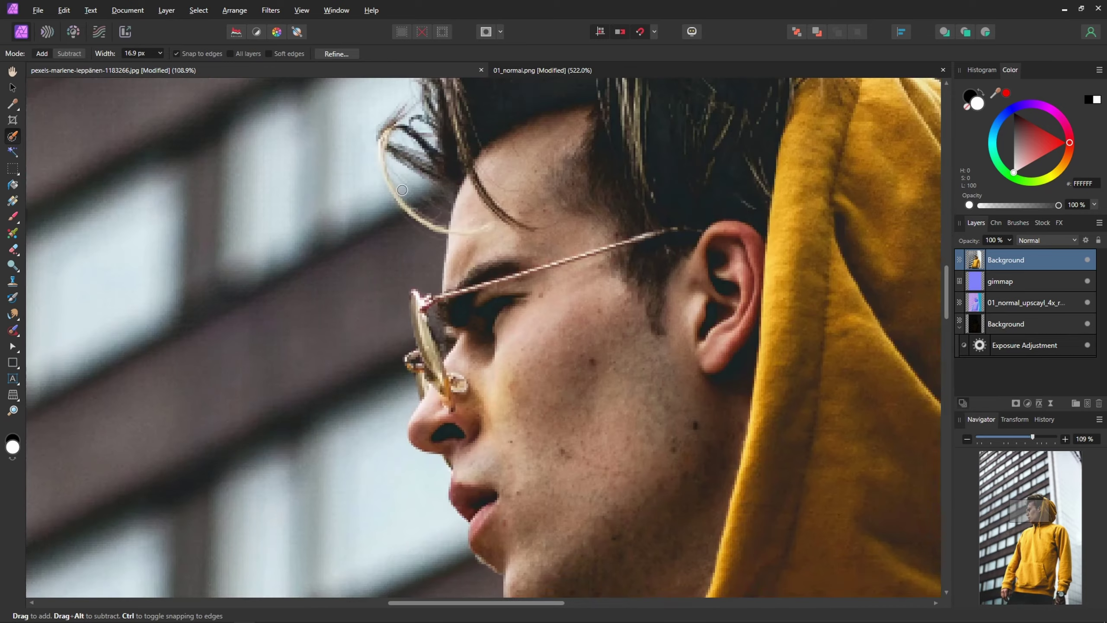
{"action": "key", "text": "bracketleft"}
{"action": "key", "text": "bracketleft"}
{"action": "key", "text": "bracketleft"}
{"action": "key", "text": "bracketleft"}
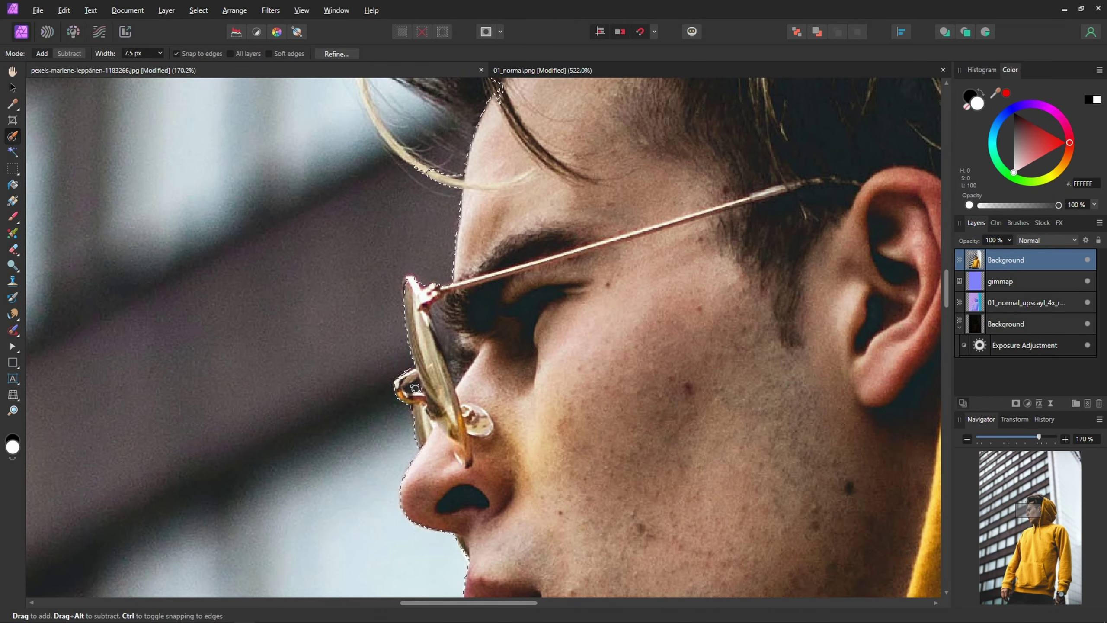
{"action": "scroll", "coordinate": [404, 390], "scroll_direction": "up", "scroll_amount": 3}
{"action": "scroll", "coordinate": [443, 328], "scroll_direction": "down", "scroll_amount": 3}
{"action": "scroll", "coordinate": [442, 328], "scroll_direction": "up", "scroll_amount": 3}
{"action": "key", "text": "bracketright"}
{"action": "key", "text": "bracketright"}
{"action": "key", "text": "bracketright"}
{"action": "key", "text": "bracketright"}
{"action": "key", "text": "bracketright"}
{"action": "key", "text": "bracketright"}
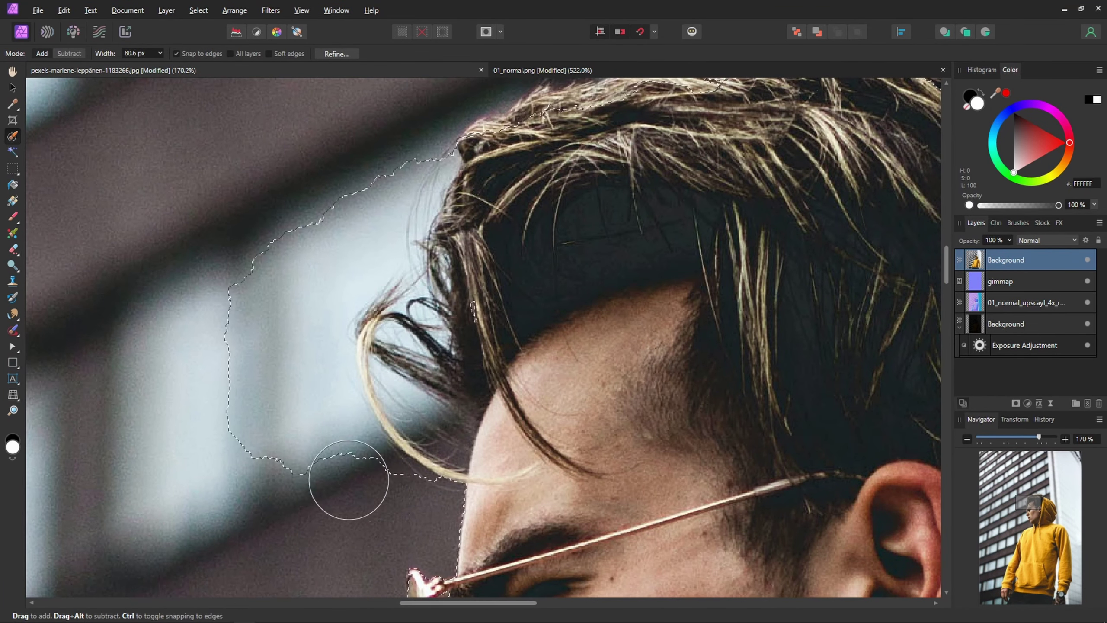
Step: Mask the topmost Background layer to the man using the selection, and hide all layers beneath it
{"action": "scroll", "coordinate": [328, 502], "scroll_direction": "down", "scroll_amount": 4}
{"action": "scroll", "coordinate": [484, 221], "scroll_direction": "down", "scroll_amount": 2}
{"action": "scroll", "coordinate": [501, 209], "scroll_direction": "up", "scroll_amount": 3}
{"action": "scroll", "coordinate": [519, 186], "scroll_direction": "down", "scroll_amount": 4}
{"action": "left_click", "coordinate": [502, 34]}
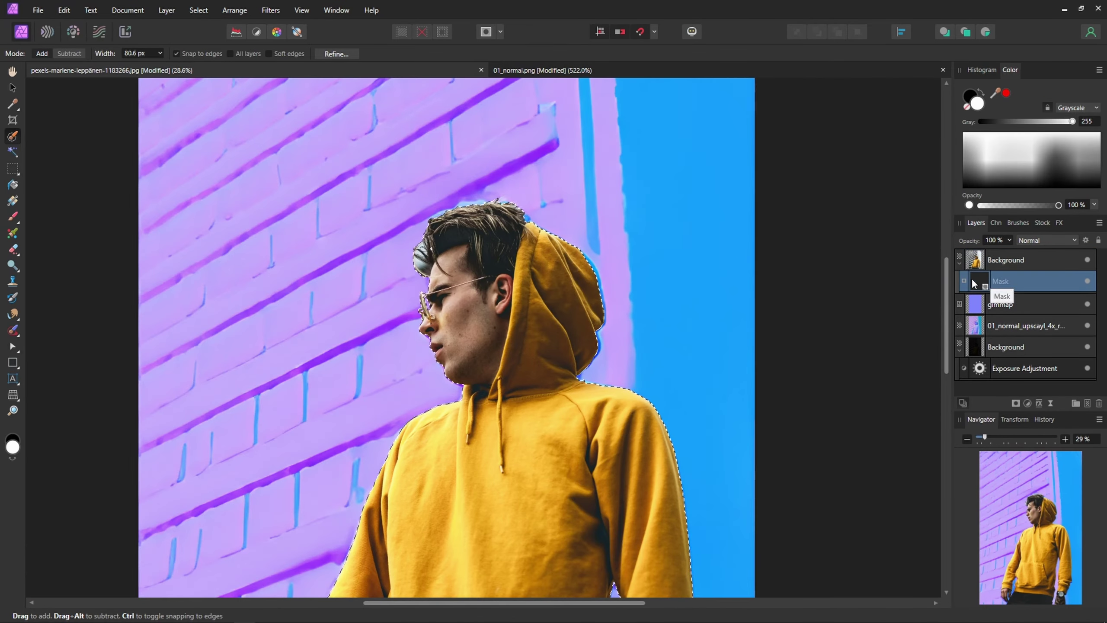
{"action": "scroll", "coordinate": [335, 330], "scroll_direction": "down", "scroll_amount": 6}
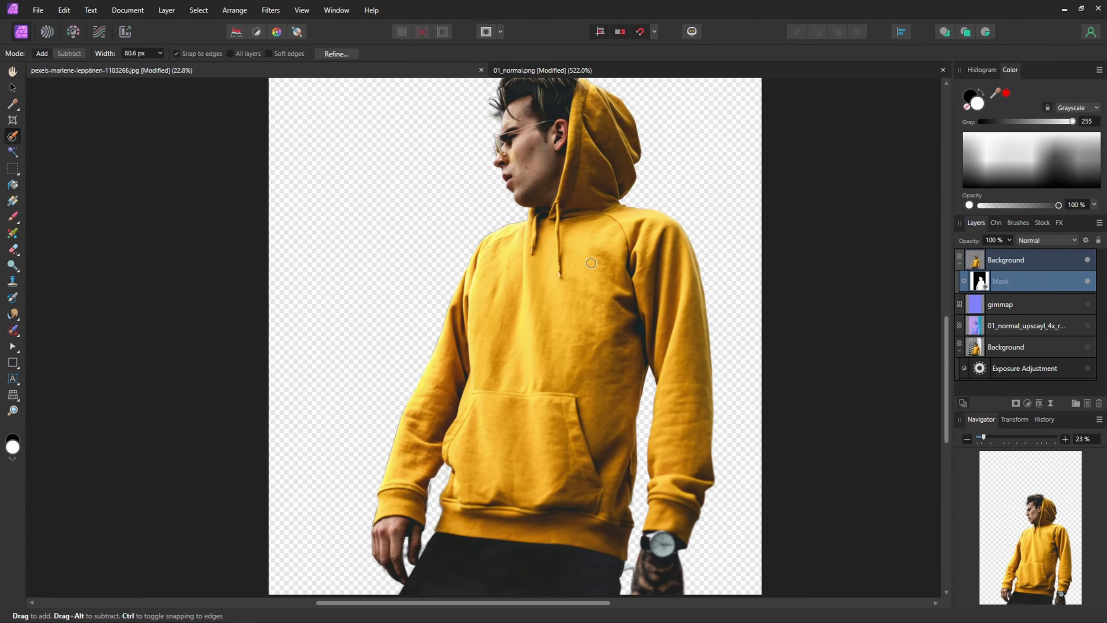
Step: Group gimmap with the upscaled normal map layer, and place the group above the masked Background layer
{"action": "left_click", "coordinate": [984, 304]}
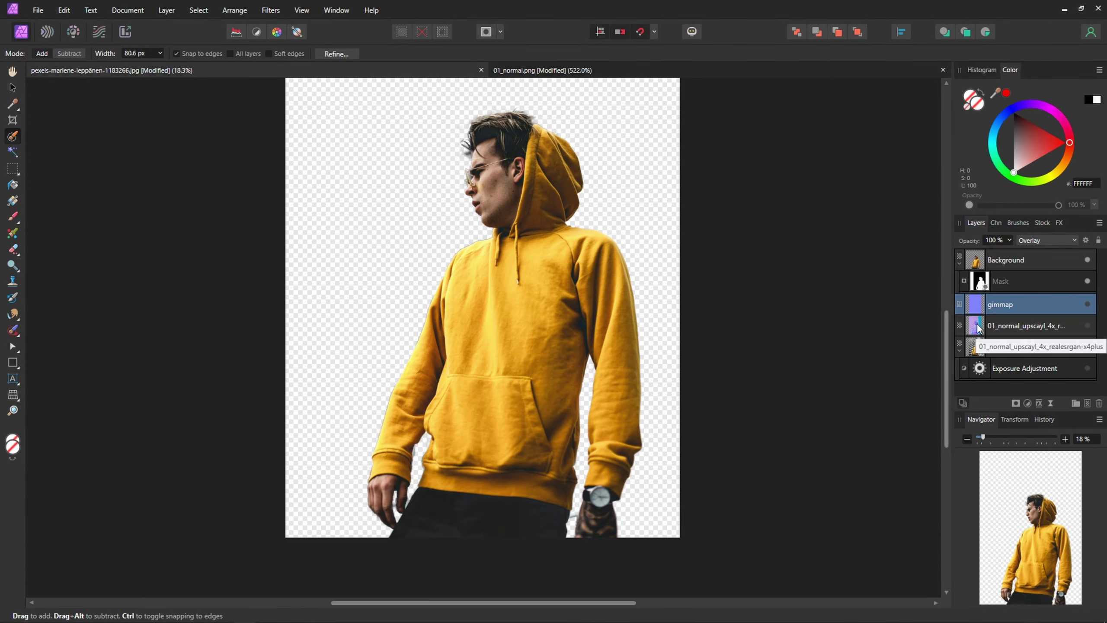
{"action": "left_click", "coordinate": [1020, 328], "text": "shift"}
{"action": "key", "text": "ctrl+g"}
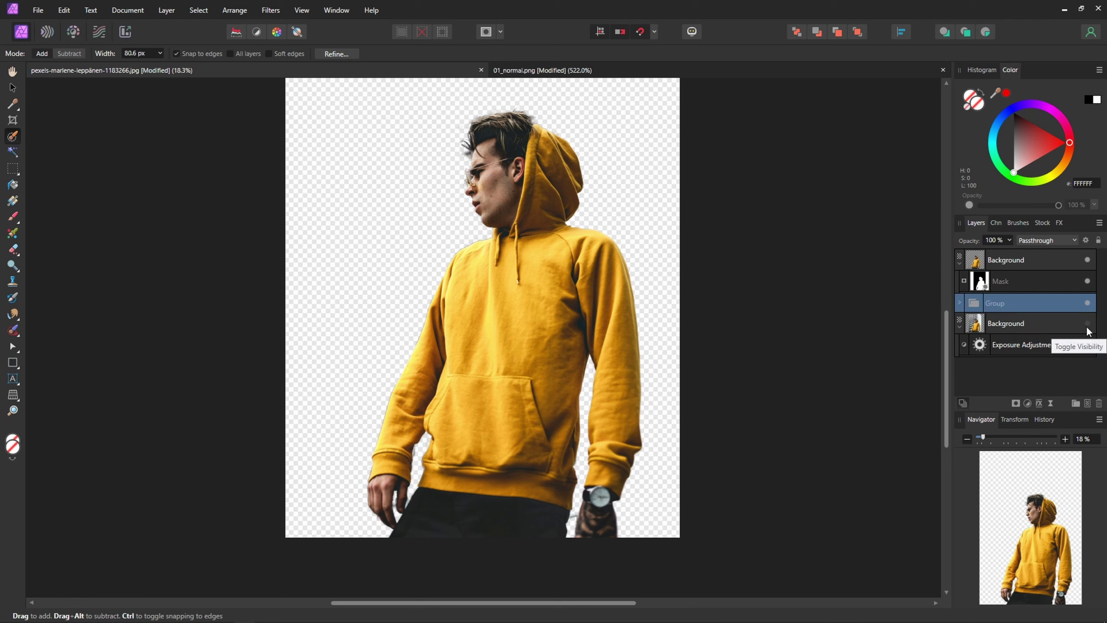
{"action": "left_click_drag", "start_coordinate": [979, 264], "coordinate": [968, 310]}
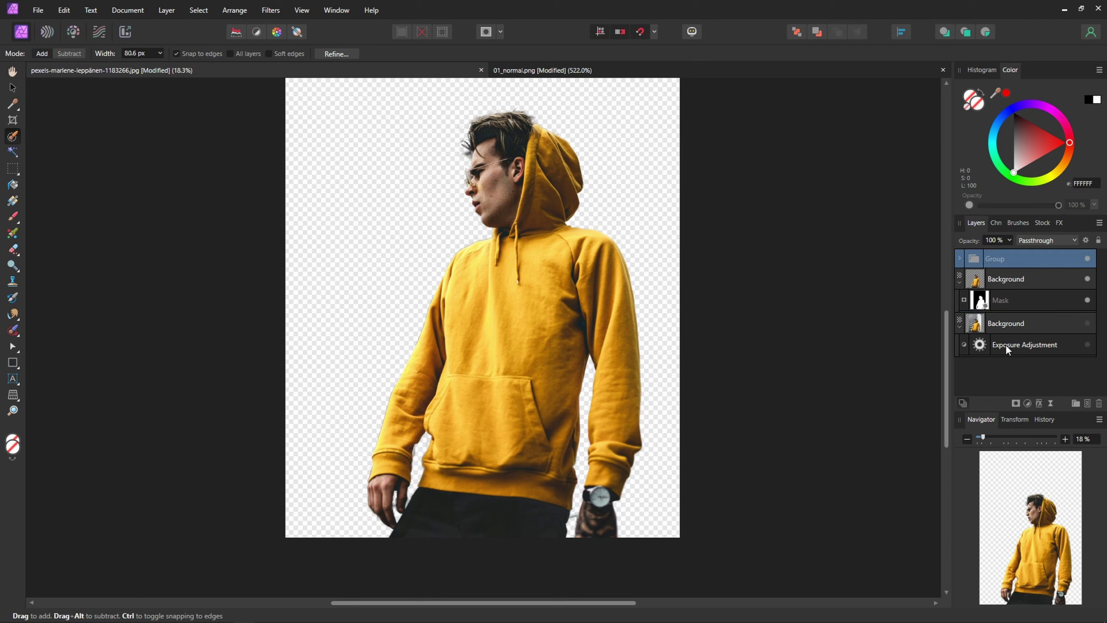
Step: Move the mask from the Background layer into the normal map group, and show gimmap and the upscaled normal map
{"action": "left_click", "coordinate": [984, 305]}
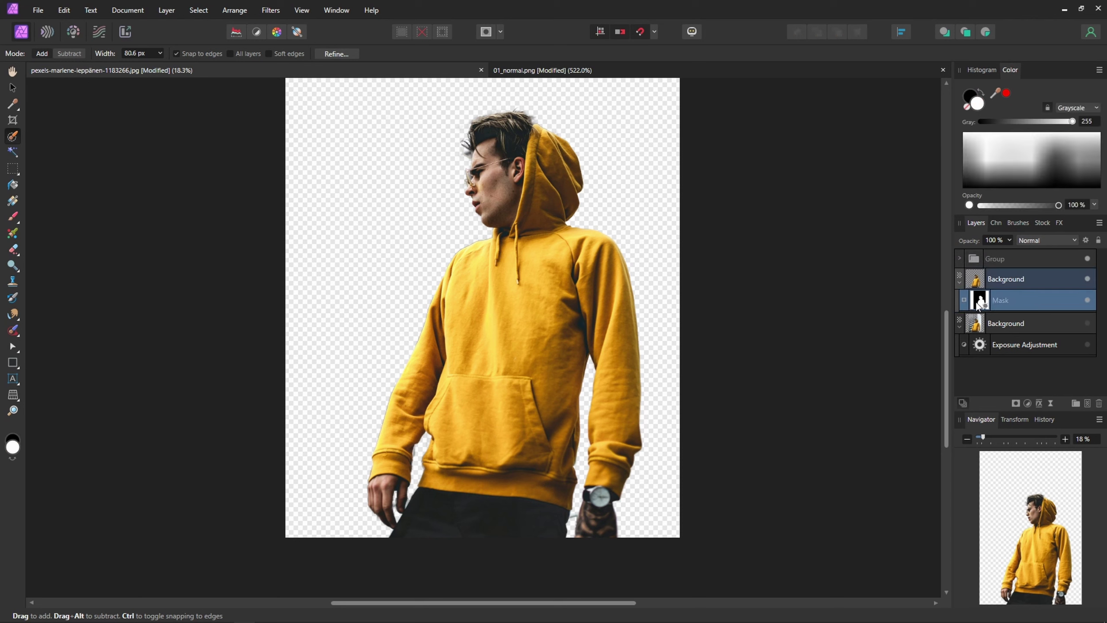
{"action": "left_click_drag", "start_coordinate": [986, 289], "coordinate": [1010, 260]}
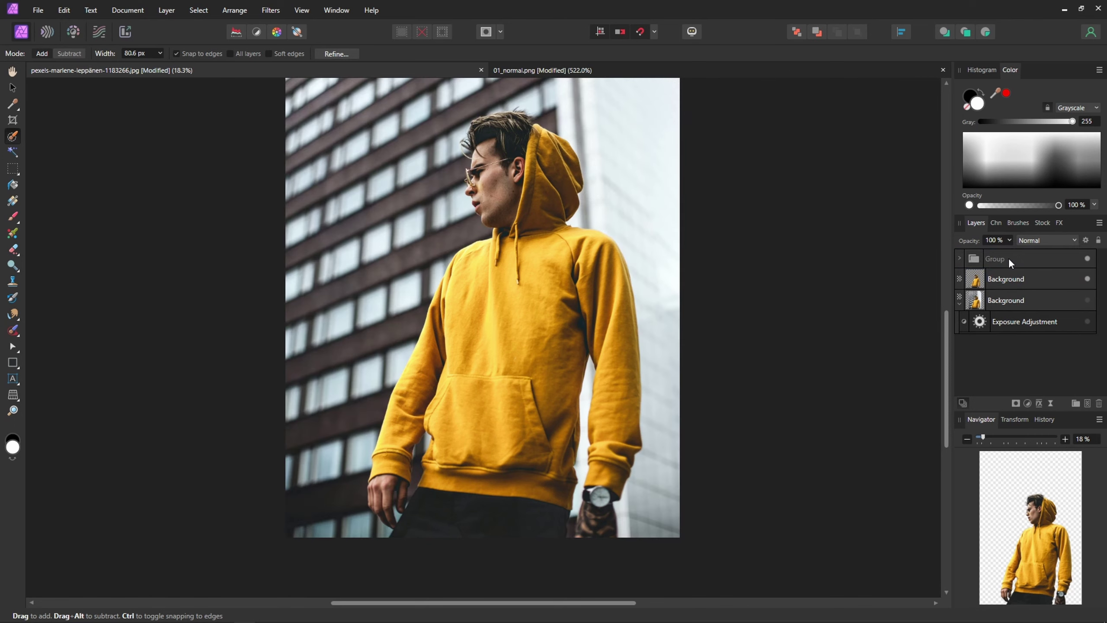
{"action": "left_click", "coordinate": [959, 259]}
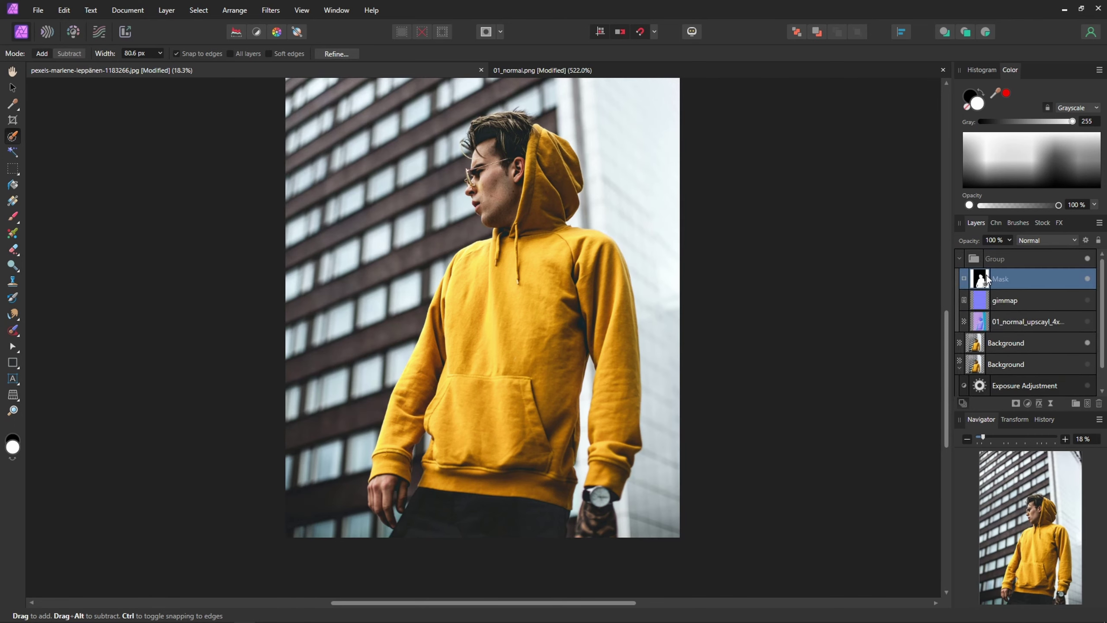
{"action": "left_click", "coordinate": [1088, 301]}
{"action": "left_click", "coordinate": [1088, 322]}
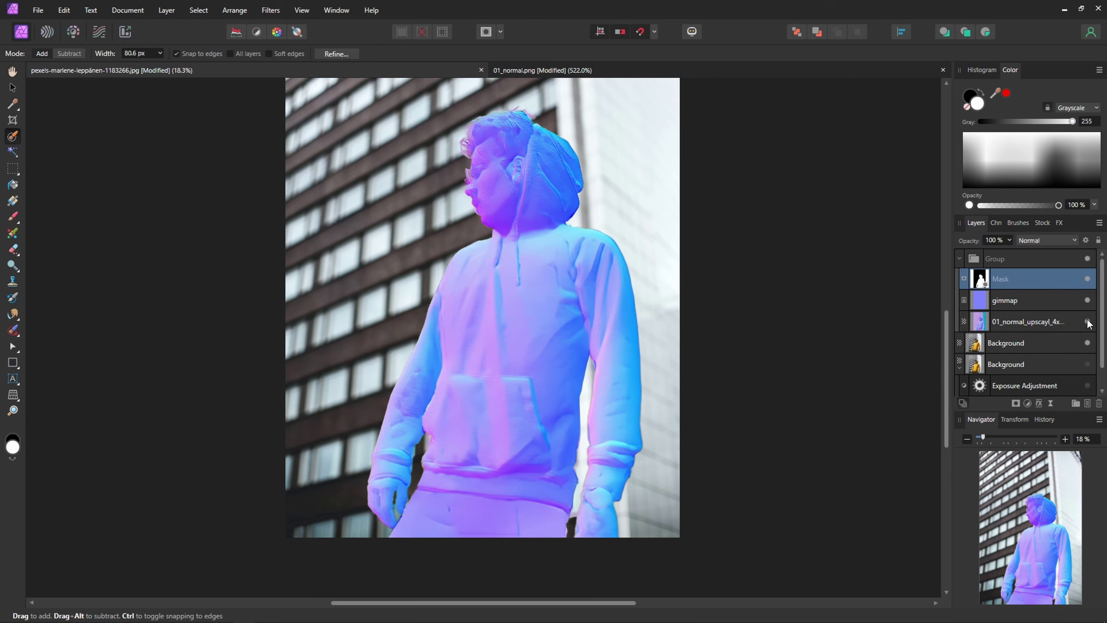
{"action": "scroll", "coordinate": [511, 187], "scroll_direction": "up", "scroll_amount": 2}
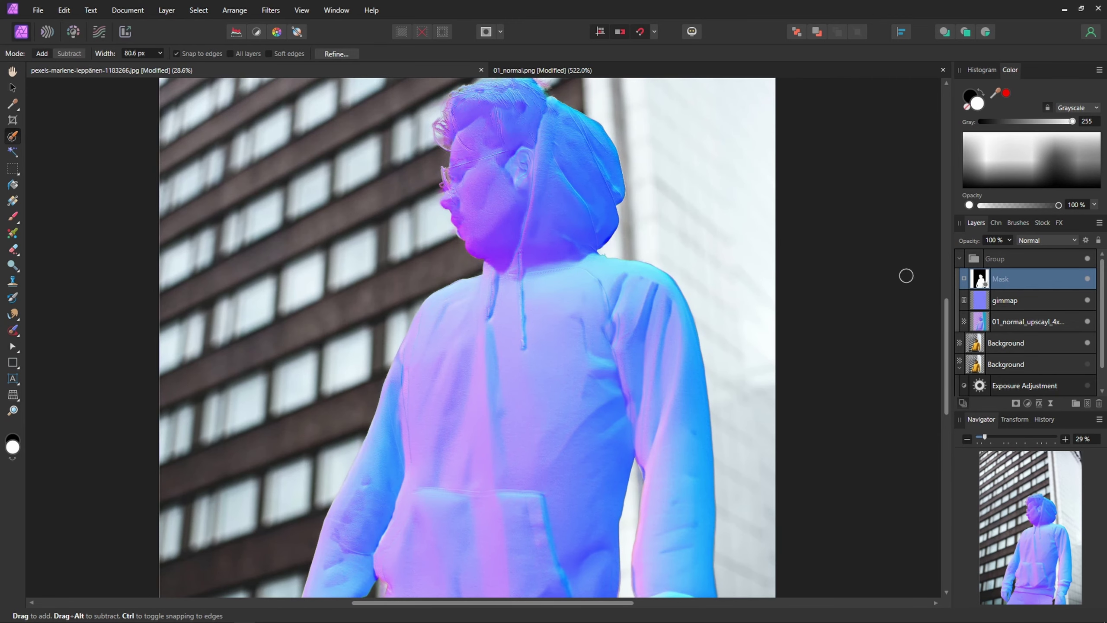
Step: Duplicate the group's mask onto the Background layer directly below the group, and check the cutout edges
{"action": "key", "text": "ctrl+j"}
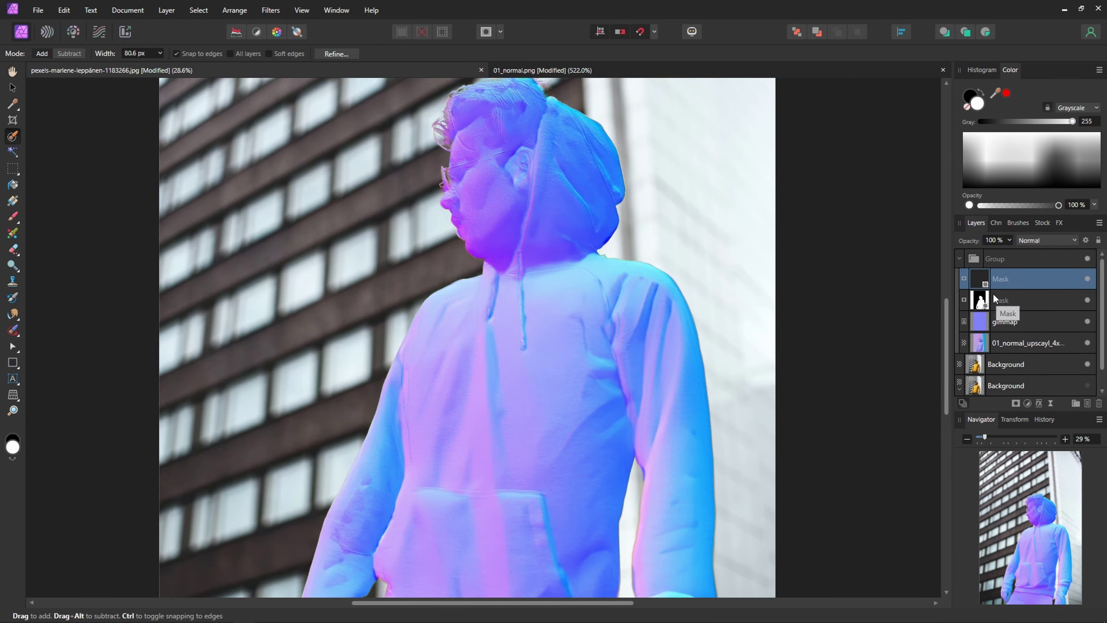
{"action": "left_click_drag", "start_coordinate": [981, 275], "coordinate": [1025, 365]}
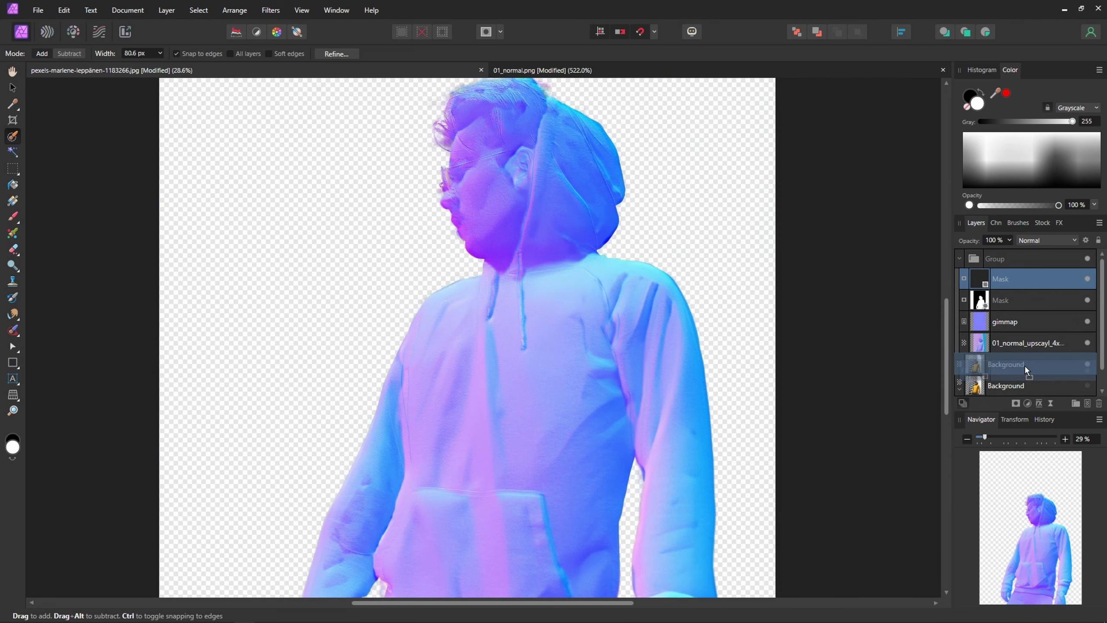
{"action": "scroll", "coordinate": [490, 280], "scroll_direction": "down", "scroll_amount": 3}
{"action": "scroll", "coordinate": [490, 313], "scroll_direction": "up", "scroll_amount": 1}
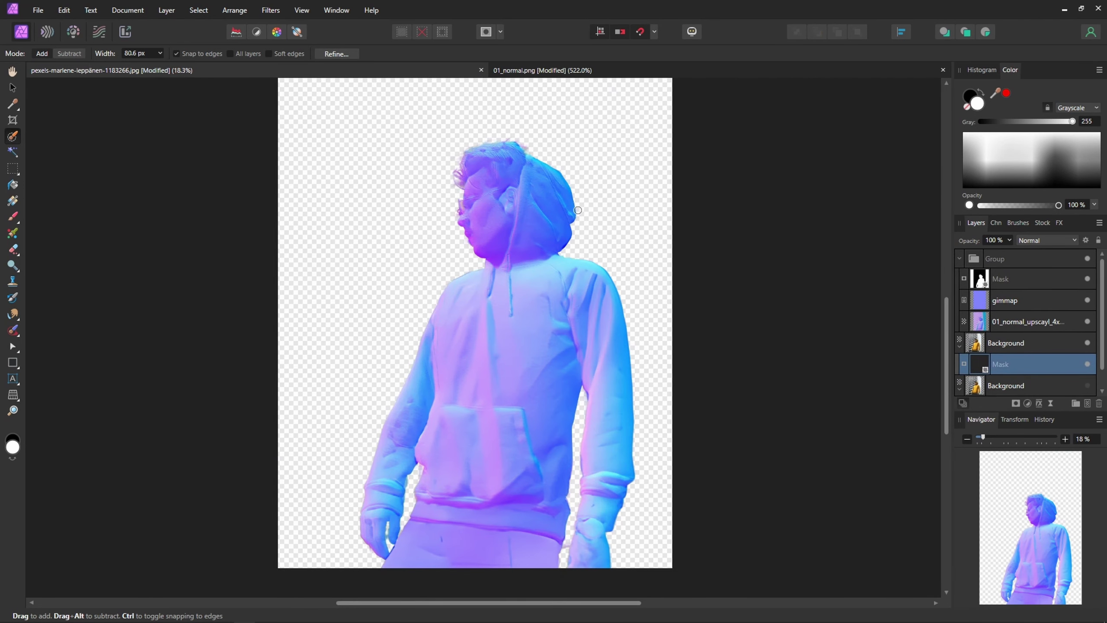
{"action": "scroll", "coordinate": [388, 159], "scroll_direction": "up", "scroll_amount": 3}
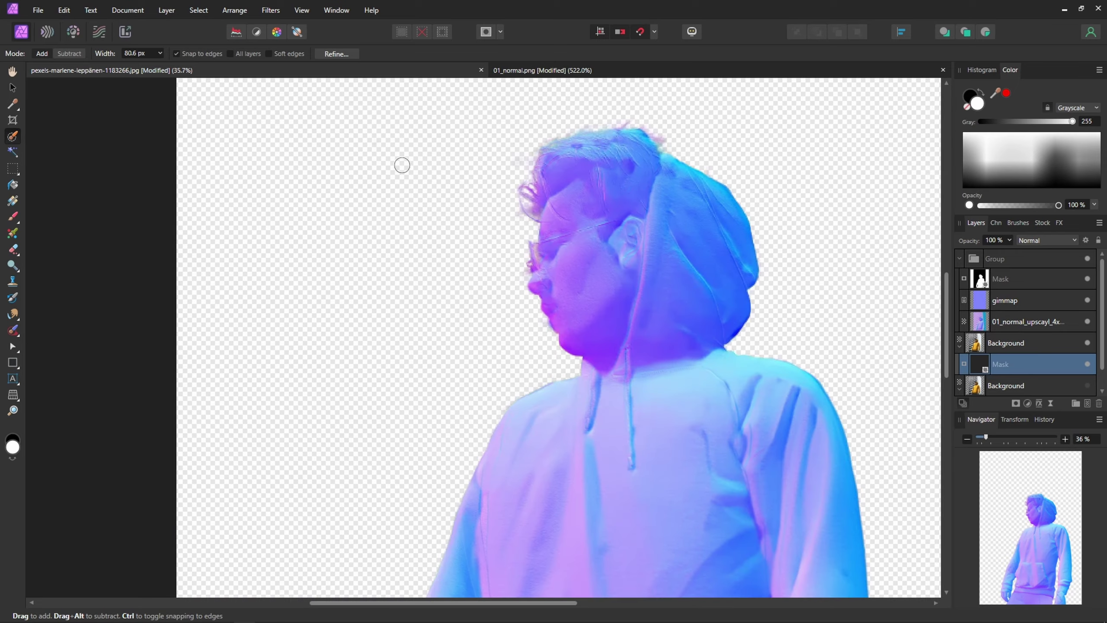
{"action": "scroll", "coordinate": [711, 136], "scroll_direction": "up", "scroll_amount": 2}
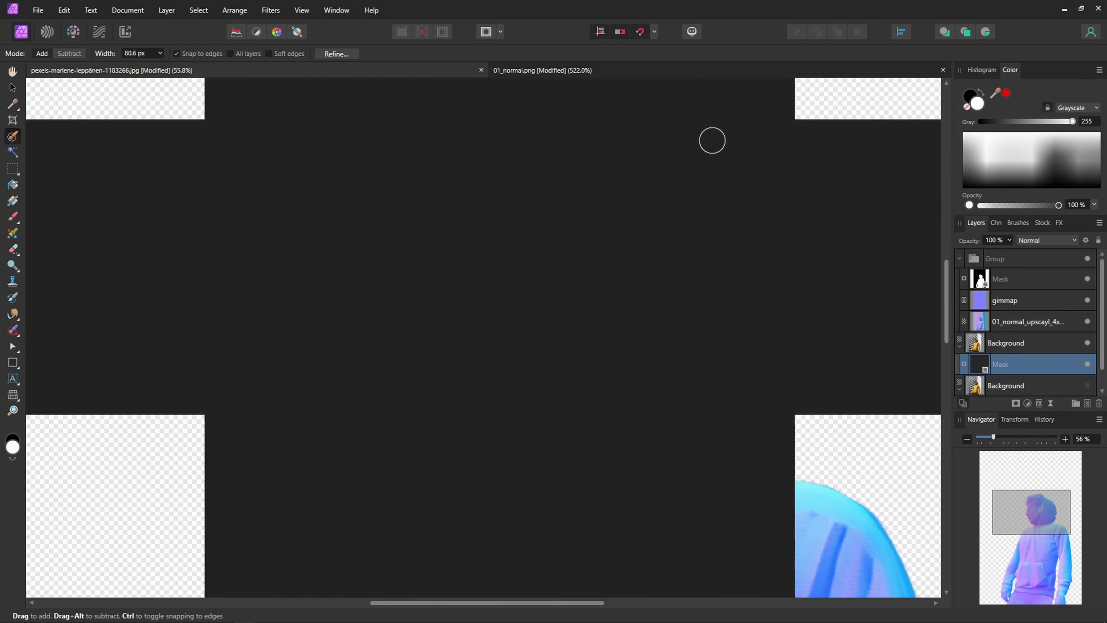
{"action": "scroll", "coordinate": [513, 212], "scroll_direction": "down", "scroll_amount": 5}
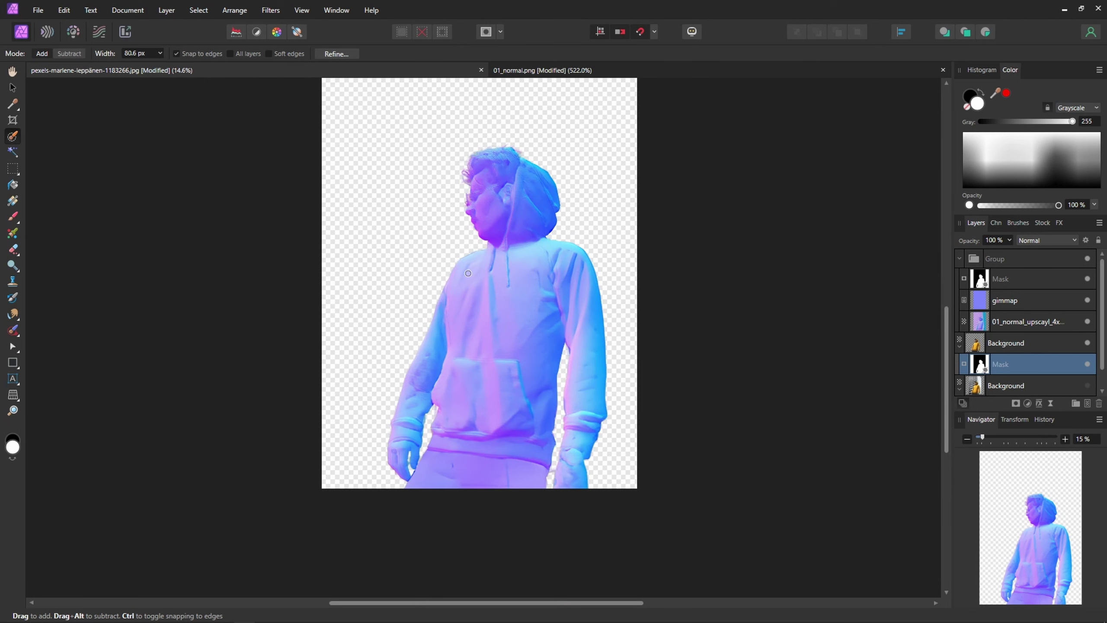
{"action": "scroll", "coordinate": [797, 287], "scroll_direction": "up", "scroll_amount": 1}
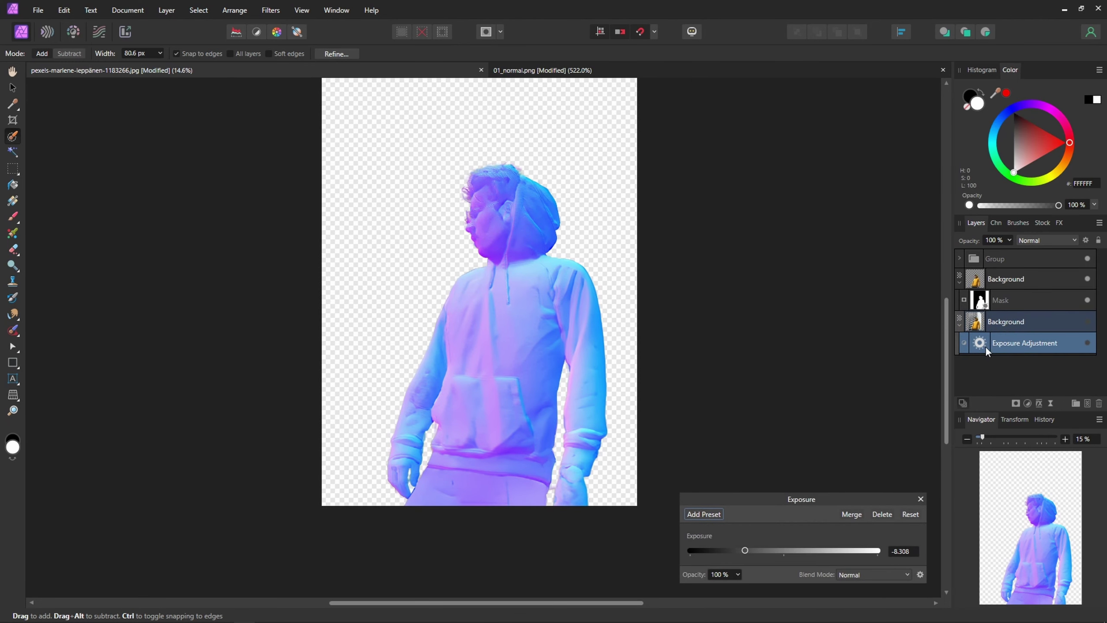
Step: Move the Exposure Adjustment into the masked Background layer and enable it, with the normal map group hidden
{"action": "left_click_drag", "start_coordinate": [986, 346], "coordinate": [1016, 280]}
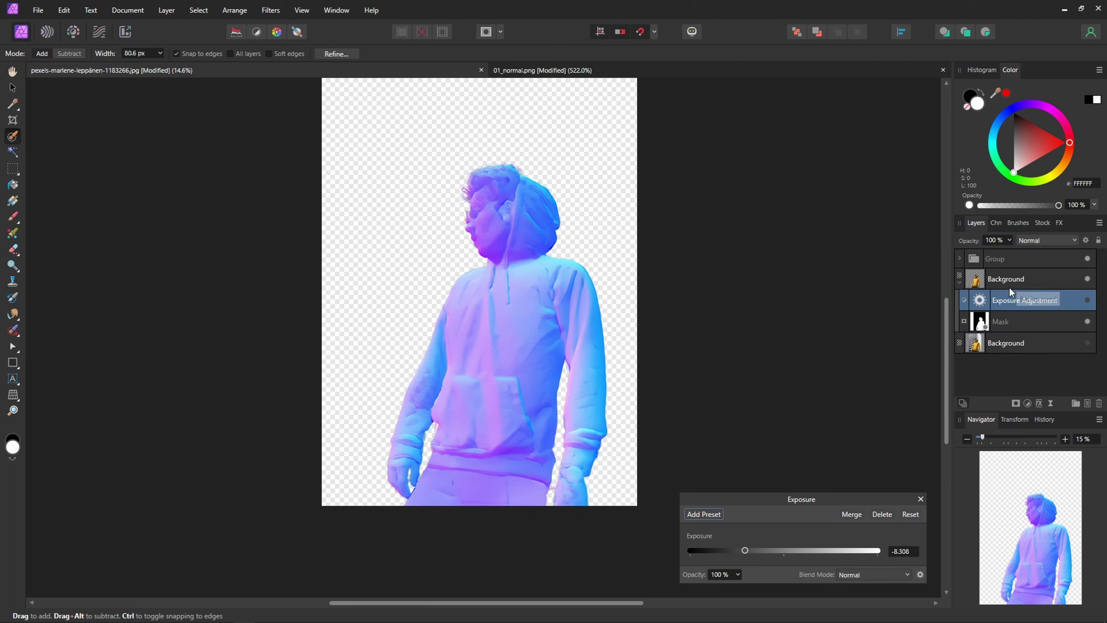
{"action": "left_click", "coordinate": [1087, 259]}
{"action": "left_click_drag", "start_coordinate": [981, 308], "coordinate": [995, 283]}
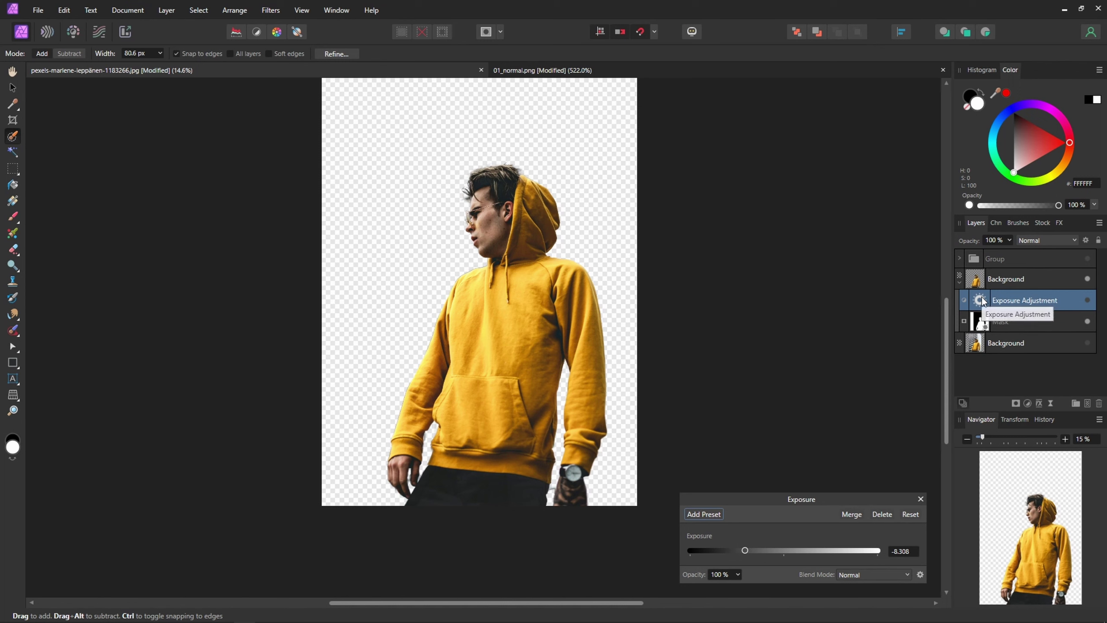
{"action": "left_click", "coordinate": [1088, 300]}
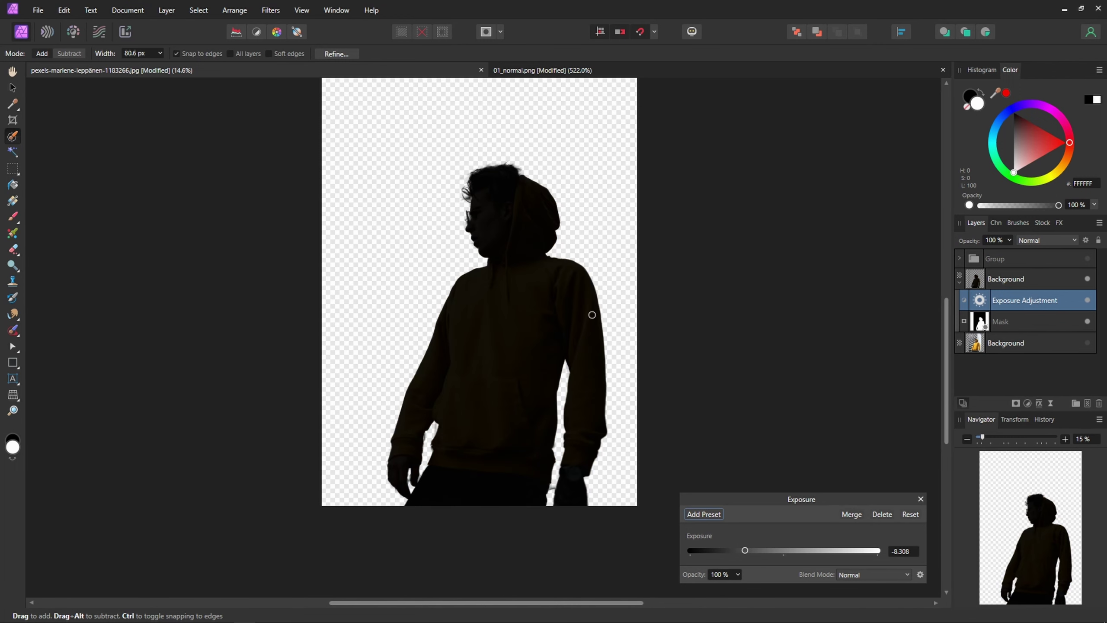
Step: Delete the unmasked Background layer at the bottom of the stack, and collapse the masked one
{"action": "scroll", "coordinate": [592, 315], "scroll_direction": "up", "scroll_amount": 1}
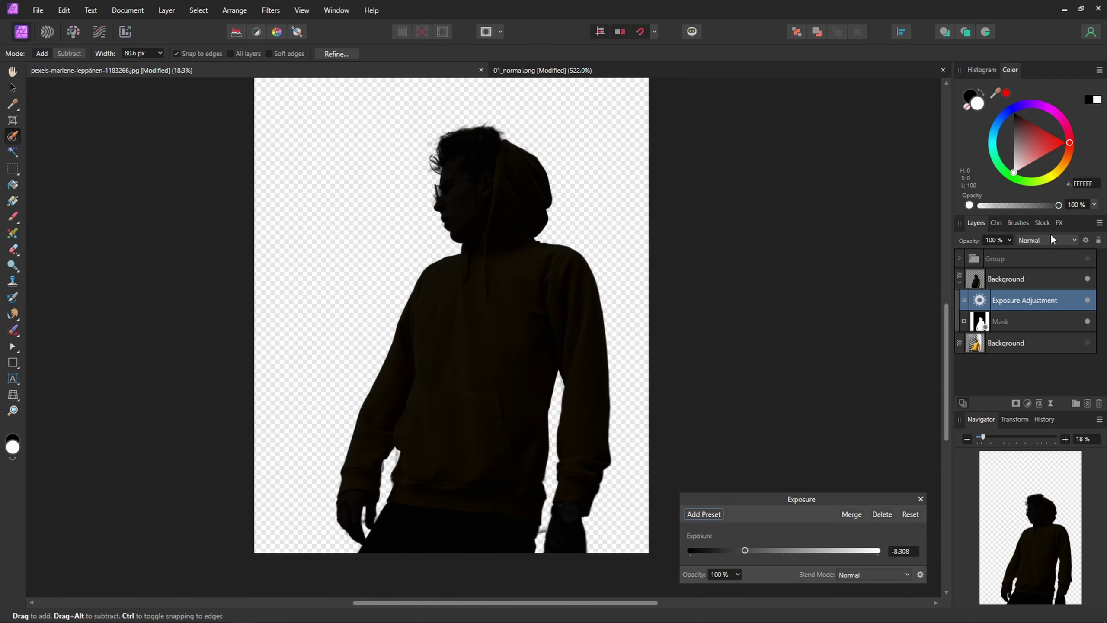
{"action": "left_click", "coordinate": [959, 281]}
{"action": "scroll", "coordinate": [391, 198], "scroll_direction": "up", "scroll_amount": 2}
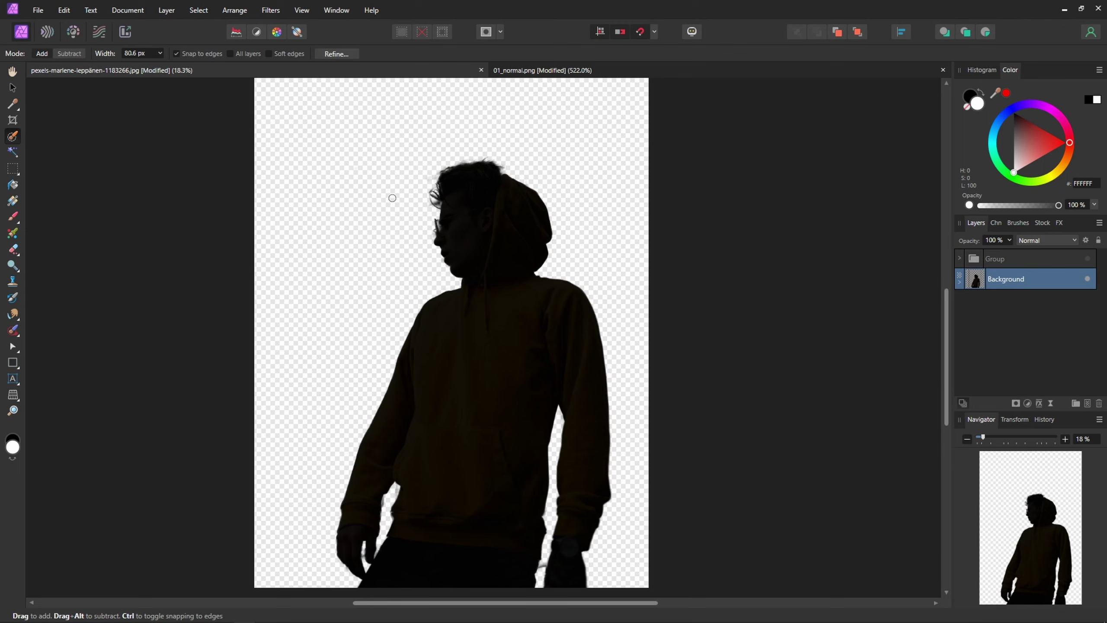
{"action": "scroll", "coordinate": [646, 250], "scroll_direction": "down", "scroll_amount": 3}
Step: Review the mask, gimmap and upscaled normal map layers inside the group, and save the document
{"action": "left_click", "coordinate": [959, 258]}
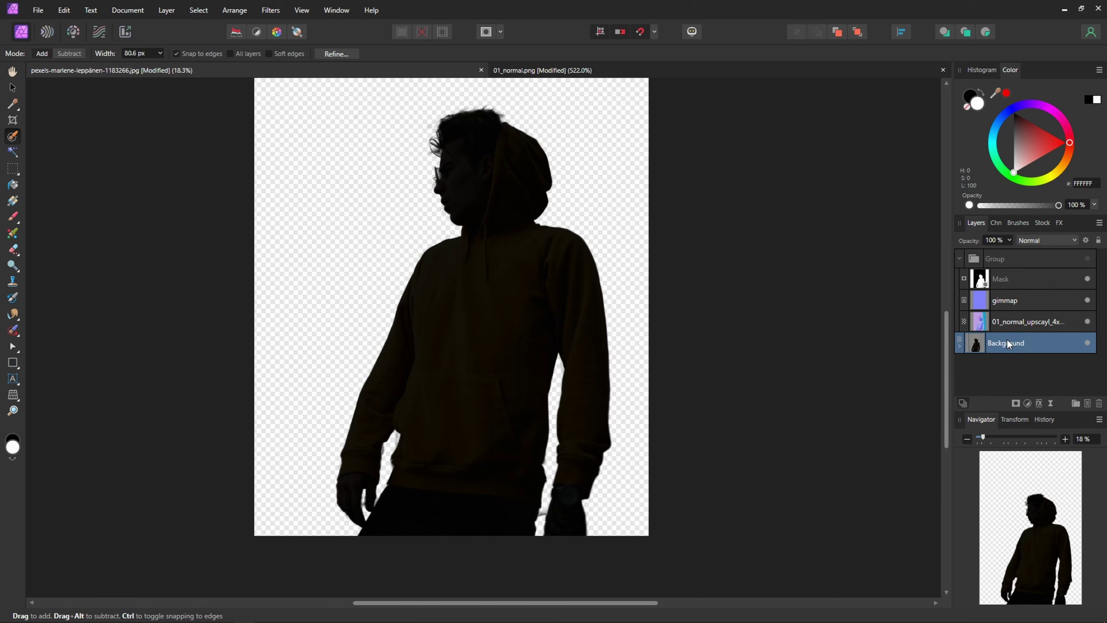
{"action": "left_click", "coordinate": [988, 330]}
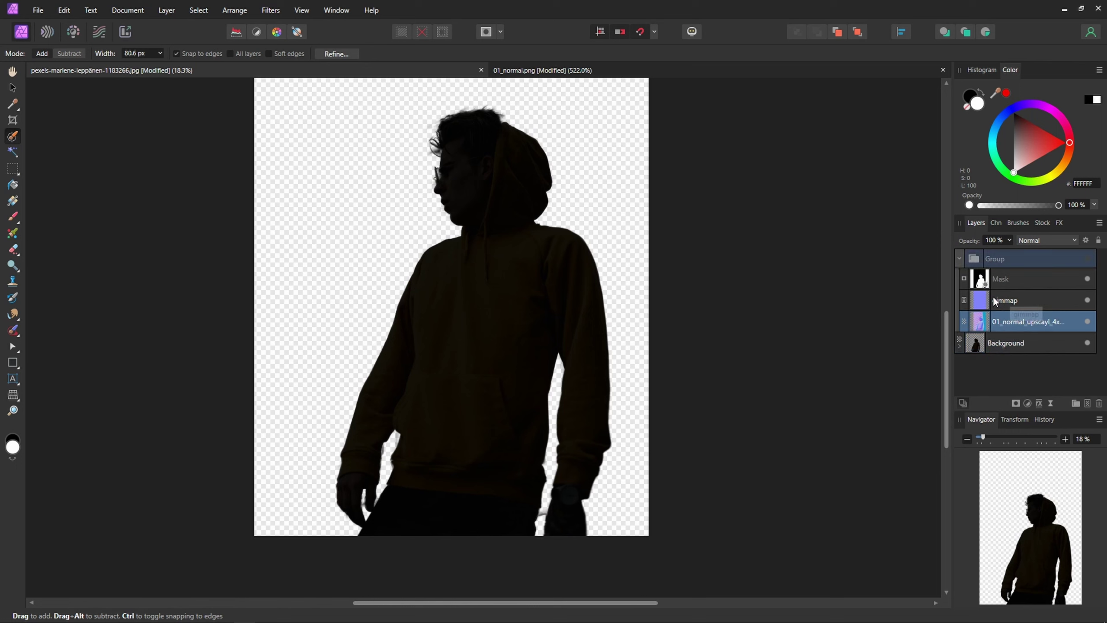
{"action": "left_click", "coordinate": [979, 303]}
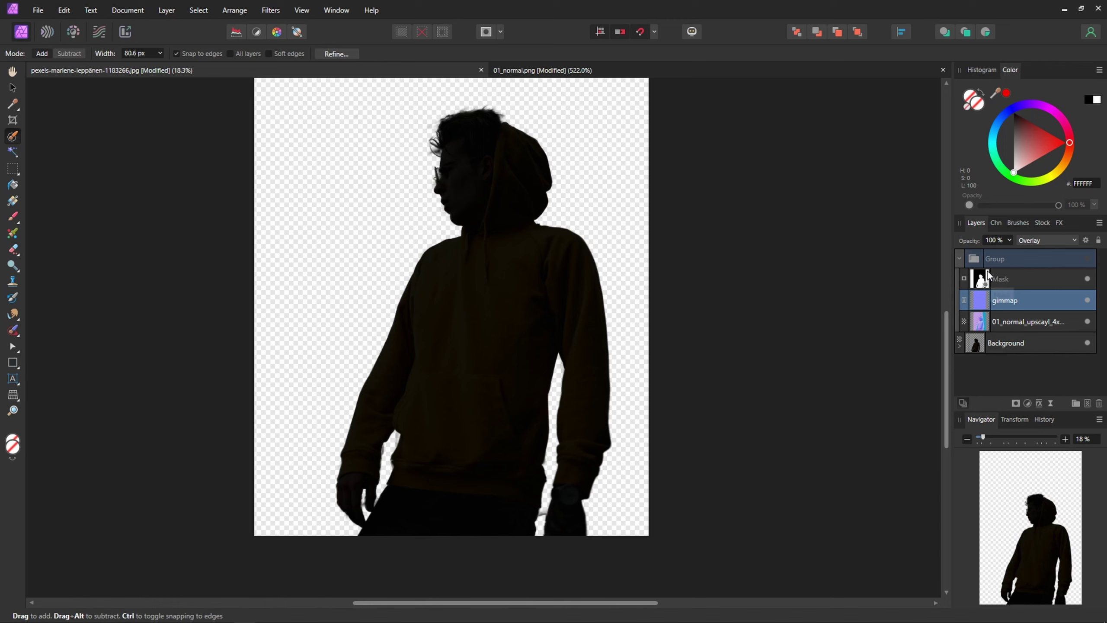
{"action": "left_click", "coordinate": [961, 260]}
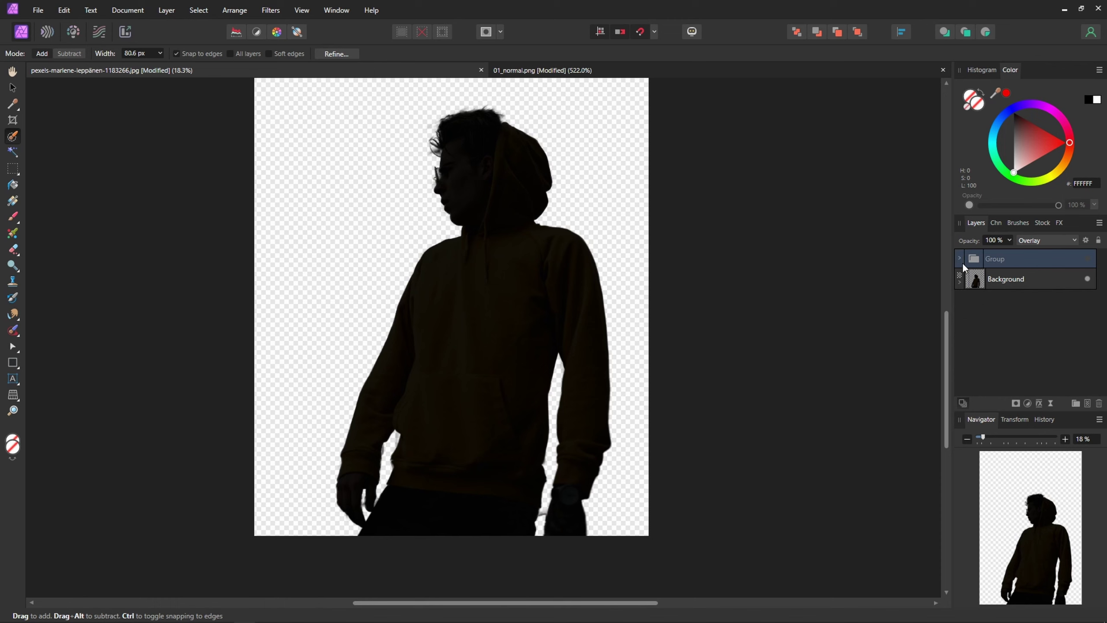
{"action": "scroll", "coordinate": [574, 223], "scroll_direction": "up", "scroll_amount": 2}
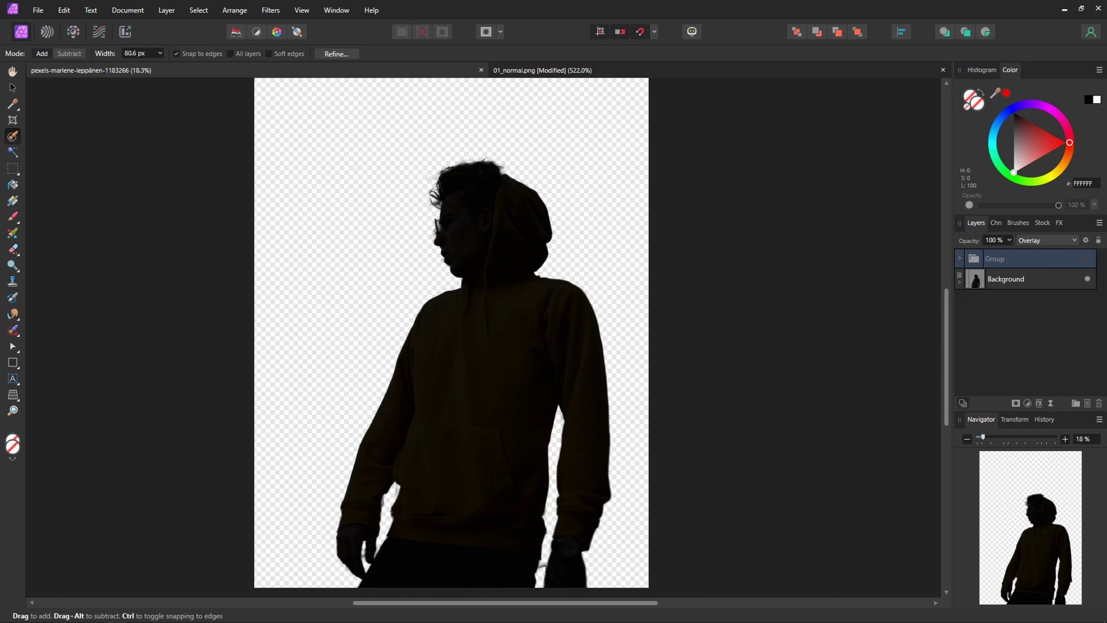
Step: Bring in the pexels-aleksandar alley photo and place it below the Background layer at the bottom of the stack
{"action": "key", "text": "ctrl+z"}
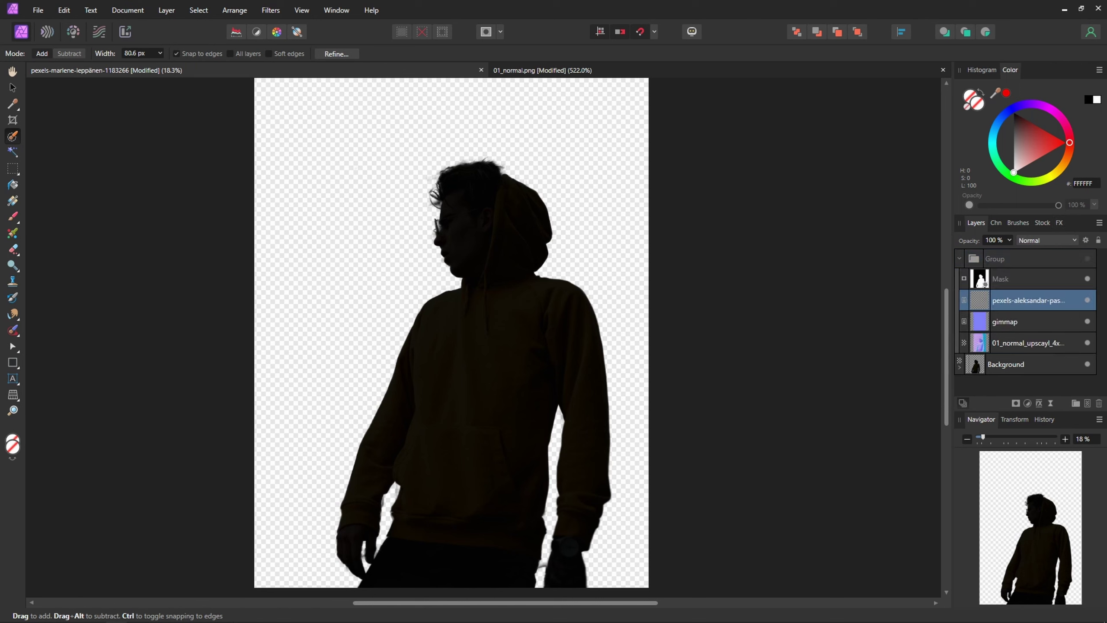
{"action": "left_click", "coordinate": [16, 91]}
{"action": "left_click_drag", "start_coordinate": [980, 304], "coordinate": [971, 387]}
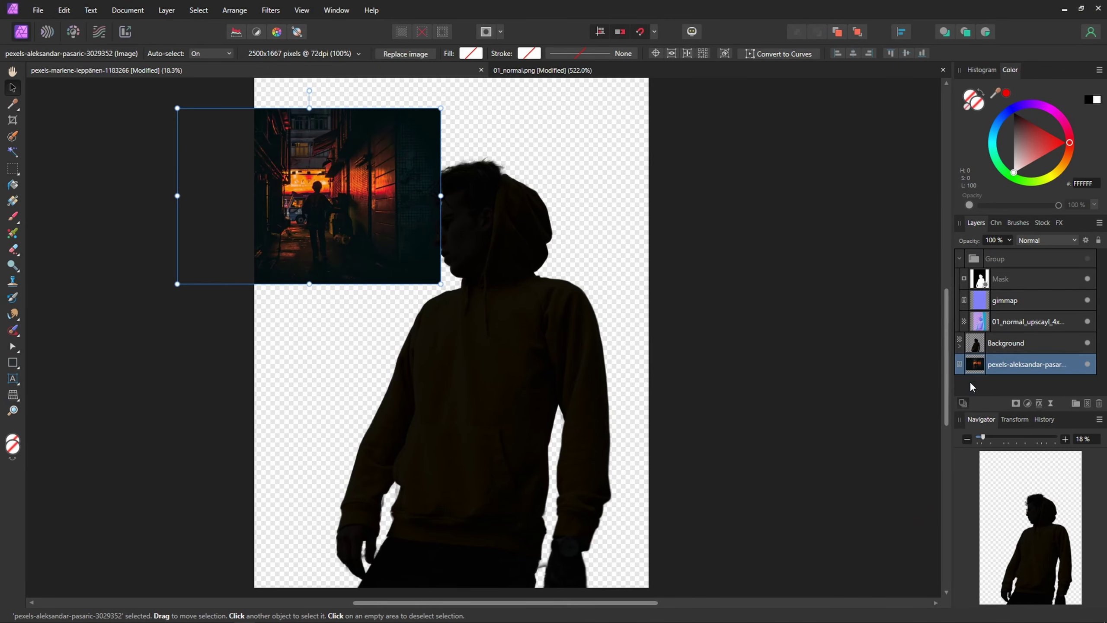
Step: Enlarge the alley photo to about 400% and position it so it fills the canvas behind the figure
{"action": "scroll", "coordinate": [303, 174], "scroll_direction": "down", "scroll_amount": 2}
{"action": "left_click_drag", "start_coordinate": [391, 279], "coordinate": [462, 466]}
{"action": "scroll", "coordinate": [685, 485], "scroll_direction": "down", "scroll_amount": 3}
{"action": "scroll", "coordinate": [476, 492], "scroll_direction": "up", "scroll_amount": 2}
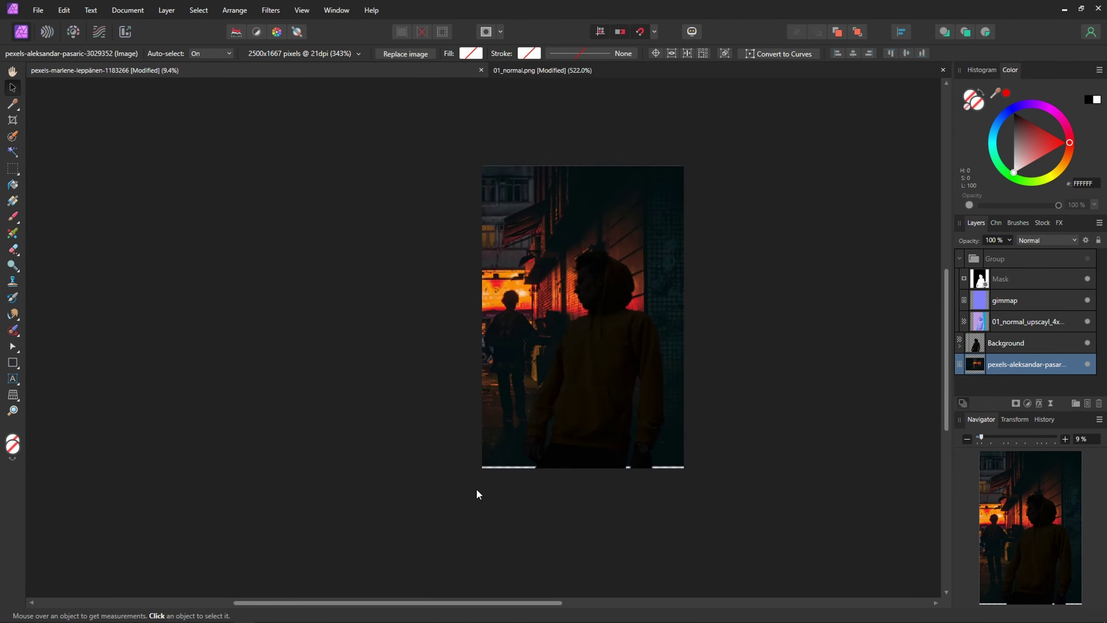
{"action": "scroll", "coordinate": [815, 421], "scroll_direction": "up", "scroll_amount": 1}
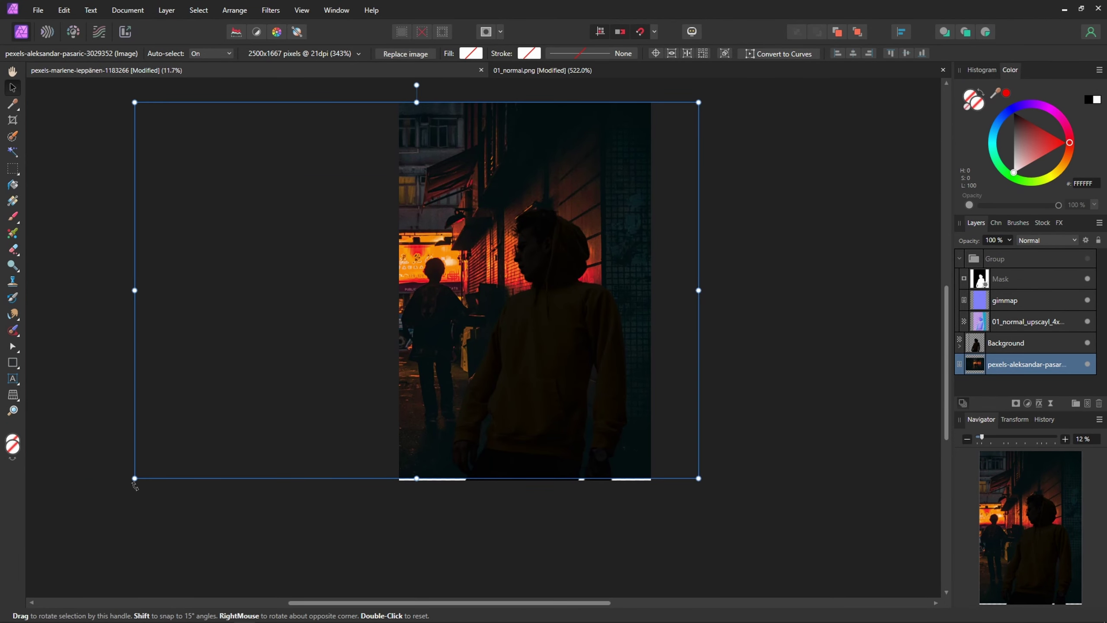
{"action": "left_click_drag", "start_coordinate": [132, 479], "coordinate": [20, 526]}
{"action": "mouse_move", "coordinate": [242, 502]}
{"action": "left_mouse_down"}
{"action": "mouse_move", "coordinate": [259, 504]}
{"action": "mouse_move", "coordinate": [229, 504]}
{"action": "mouse_move", "coordinate": [259, 505]}
{"action": "left_mouse_up"}
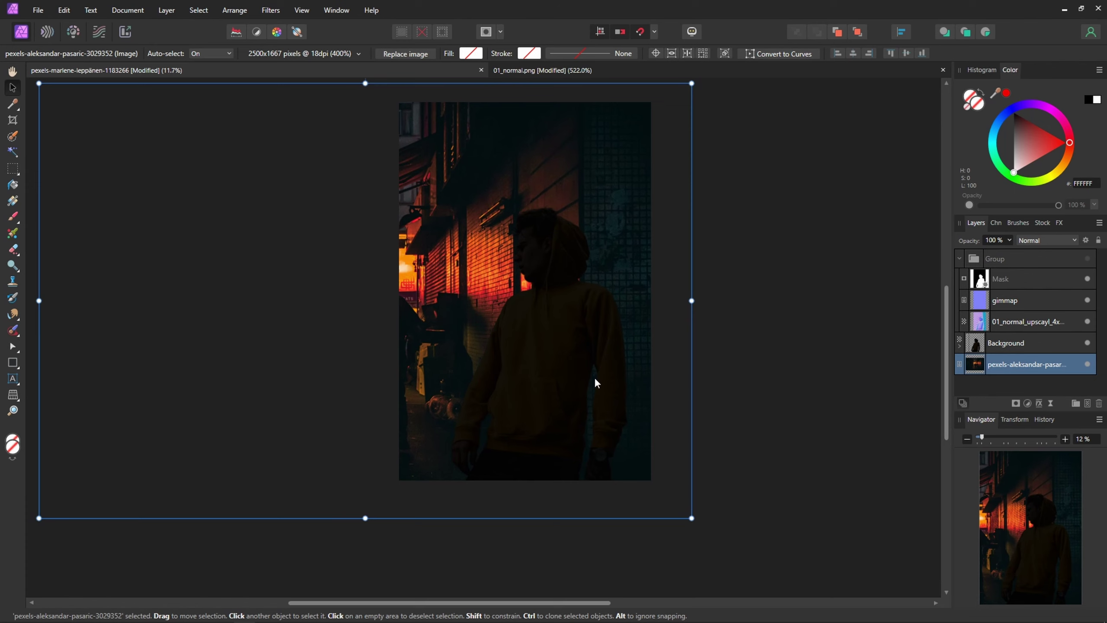
{"action": "scroll", "coordinate": [595, 383], "scroll_direction": "up", "scroll_amount": 2}
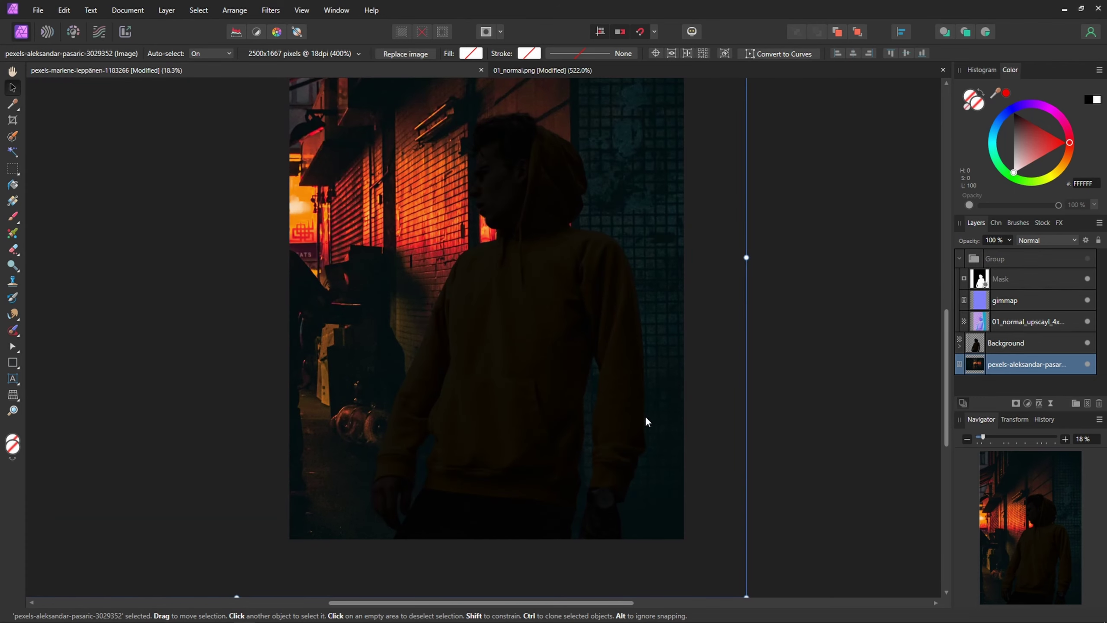
Step: Collapse the group, then lock both the alley photo and the masked Background layer
{"action": "left_click", "coordinate": [988, 341]}
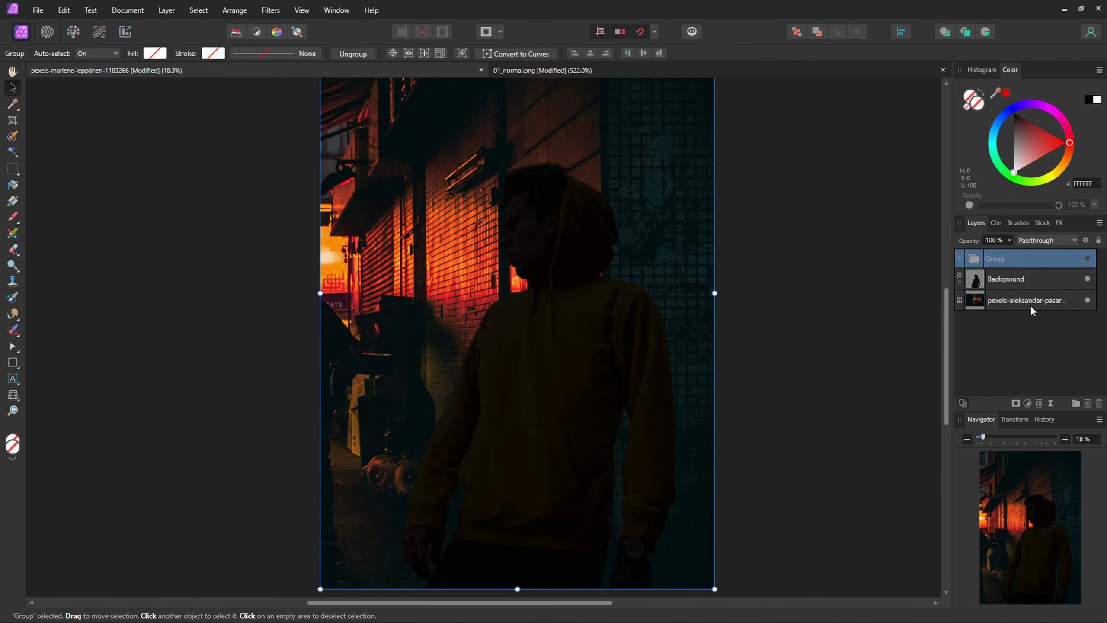
{"action": "left_click", "coordinate": [1032, 307]}
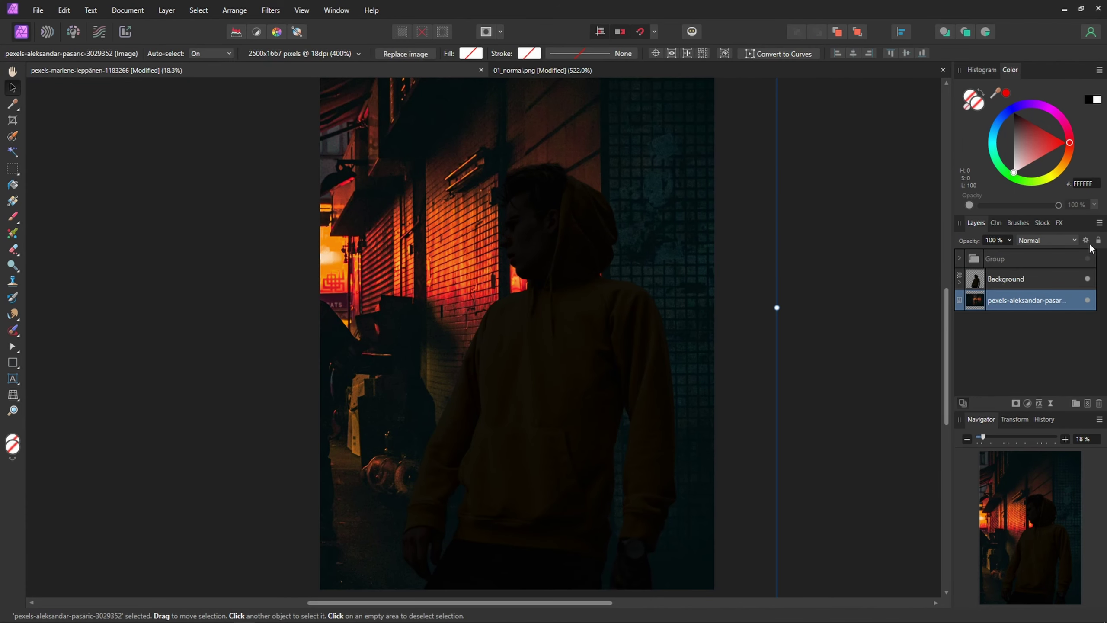
{"action": "left_click", "coordinate": [1099, 241]}
{"action": "left_click", "coordinate": [1040, 277]}
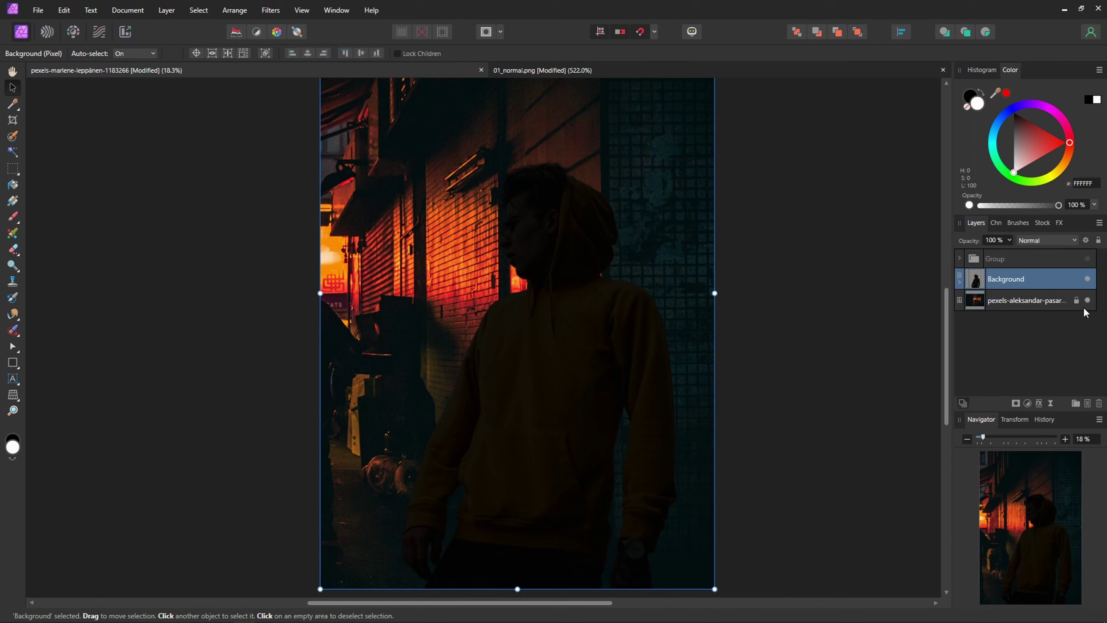
{"action": "left_click", "coordinate": [1088, 281]}
{"action": "left_click", "coordinate": [1088, 282]}
{"action": "left_click", "coordinate": [1088, 282]}
{"action": "left_click", "coordinate": [1088, 281]}
{"action": "left_click", "coordinate": [1100, 241]}
Step: Check the layers inside the normal map group and make the group visible
{"action": "left_click", "coordinate": [959, 258]}
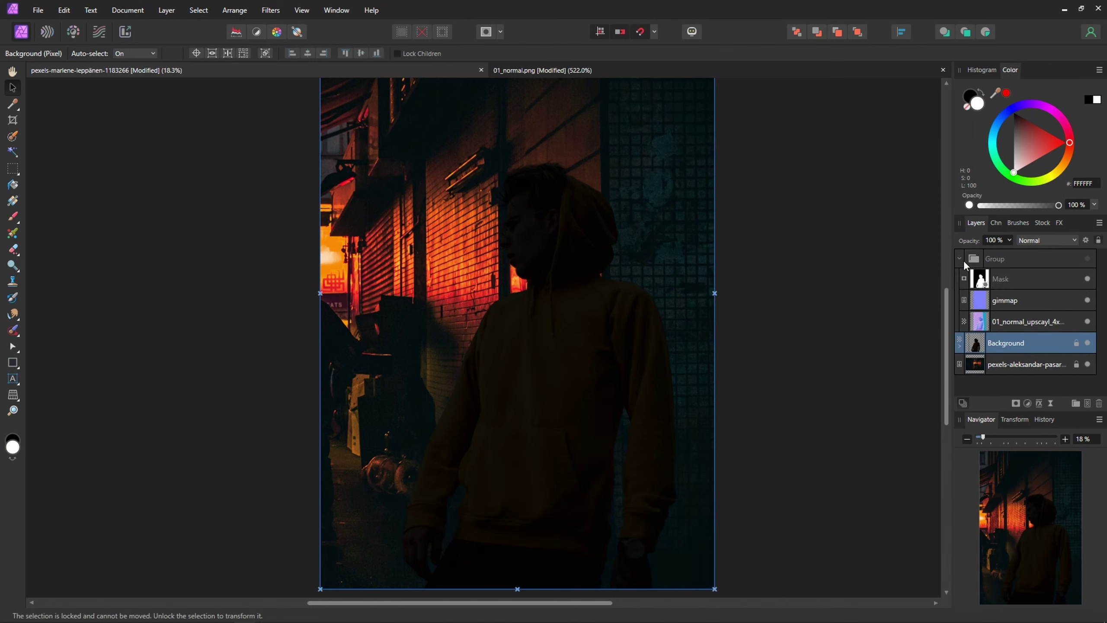
{"action": "left_click", "coordinate": [959, 259]}
{"action": "left_click", "coordinate": [1088, 259]}
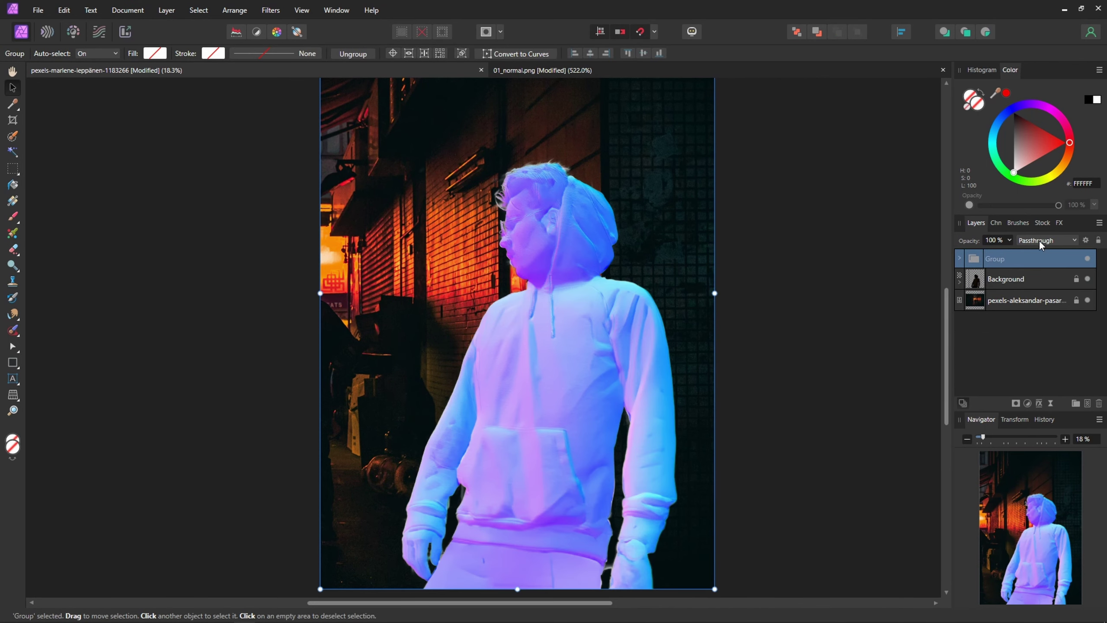
Step: Add a Live Procedural Texture filter to the normal map group with the Simple Bump Map Lighting preset, and test its light direction
{"action": "left_click", "coordinate": [1052, 405]}
{"action": "scroll", "coordinate": [1049, 291], "scroll_direction": "down", "scroll_amount": 1}
{"action": "left_click", "coordinate": [1047, 361]}
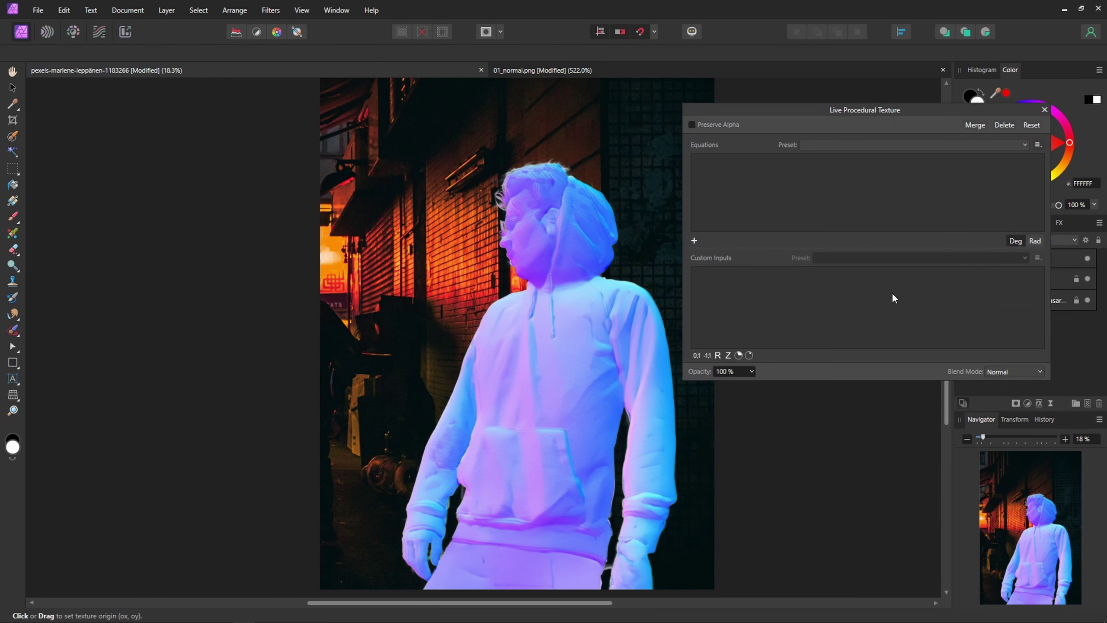
{"action": "left_click", "coordinate": [885, 147]}
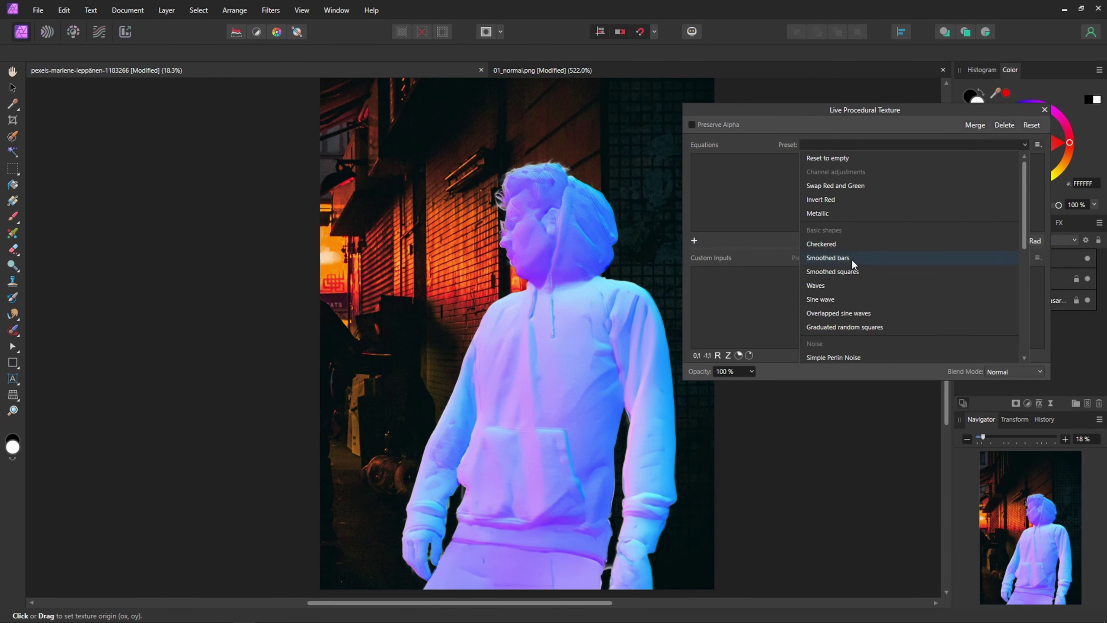
{"action": "left_click", "coordinate": [852, 331]}
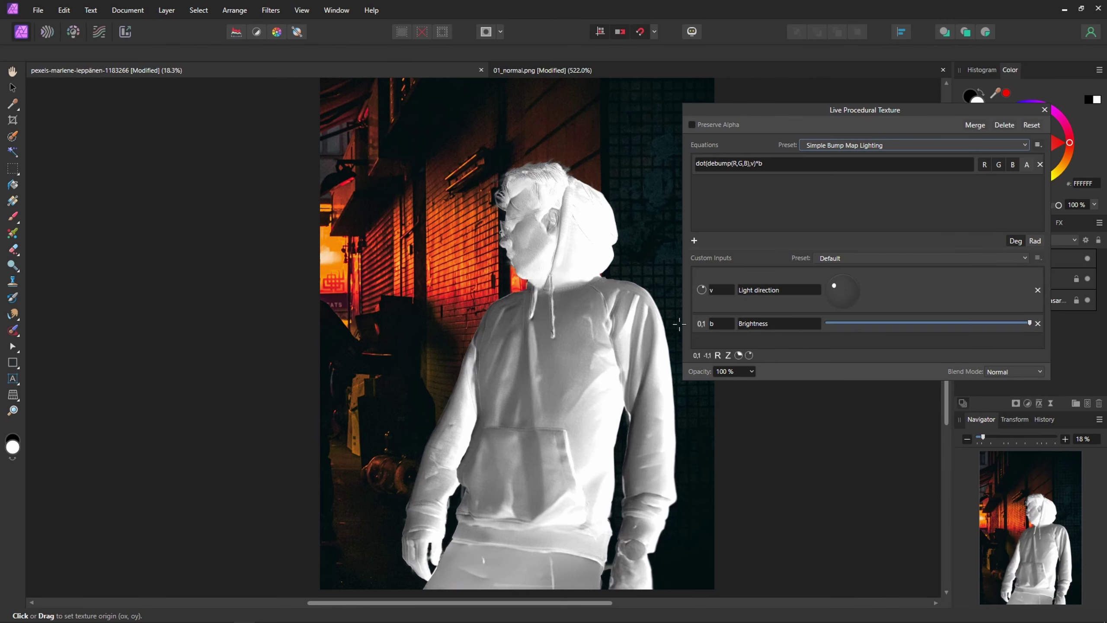
{"action": "mouse_move", "coordinate": [845, 290]}
{"action": "left_mouse_down"}
{"action": "mouse_move", "coordinate": [832, 298]}
{"action": "mouse_move", "coordinate": [869, 296]}
{"action": "mouse_move", "coordinate": [858, 291]}
{"action": "mouse_move", "coordinate": [876, 308]}
{"action": "mouse_move", "coordinate": [840, 291]}
{"action": "left_mouse_up"}
Step: Try the Simple Bump Map Lighting (negated Y) preset with several light directions
{"action": "left_click", "coordinate": [885, 148]}
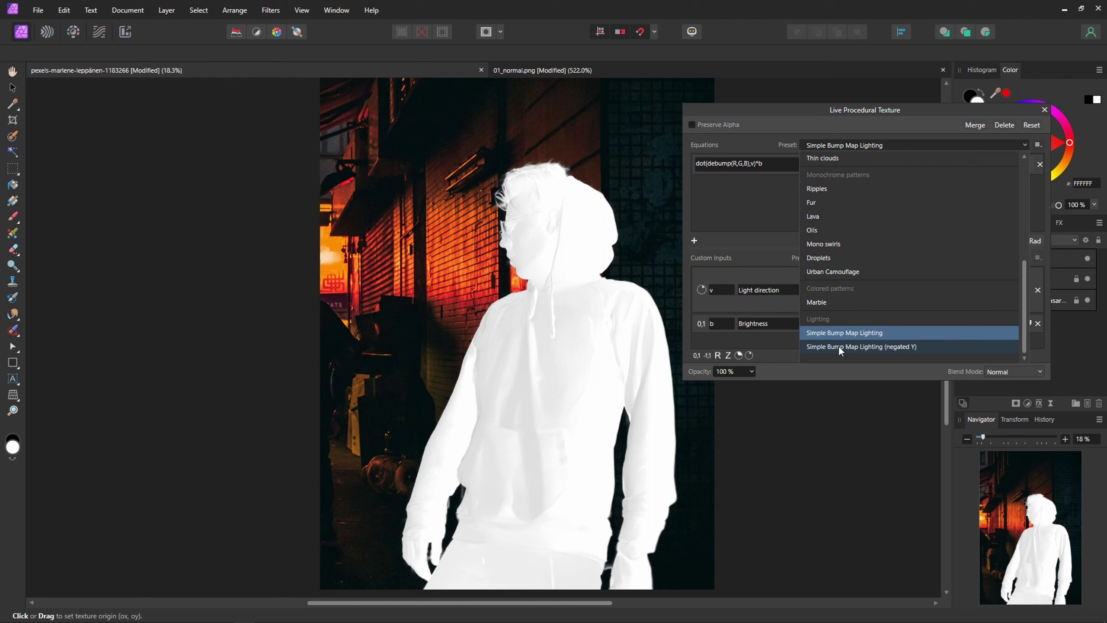
{"action": "left_click", "coordinate": [840, 347]}
{"action": "left_click", "coordinate": [842, 285]}
{"action": "mouse_move", "coordinate": [842, 285]}
{"action": "left_mouse_down"}
{"action": "mouse_move", "coordinate": [847, 277]}
{"action": "mouse_move", "coordinate": [842, 294]}
{"action": "mouse_move", "coordinate": [845, 273]}
{"action": "mouse_move", "coordinate": [844, 309]}
{"action": "mouse_move", "coordinate": [829, 289]}
{"action": "mouse_move", "coordinate": [860, 291]}
{"action": "left_mouse_up"}
{"action": "left_click", "coordinate": [877, 148]}
{"action": "left_click", "coordinate": [878, 344]}
{"action": "mouse_move", "coordinate": [859, 291]}
{"action": "left_mouse_down"}
{"action": "mouse_move", "coordinate": [845, 287]}
{"action": "mouse_move", "coordinate": [843, 268]}
{"action": "mouse_move", "coordinate": [852, 272]}
{"action": "mouse_move", "coordinate": [828, 274]}
{"action": "mouse_move", "coordinate": [853, 303]}
{"action": "left_mouse_up"}
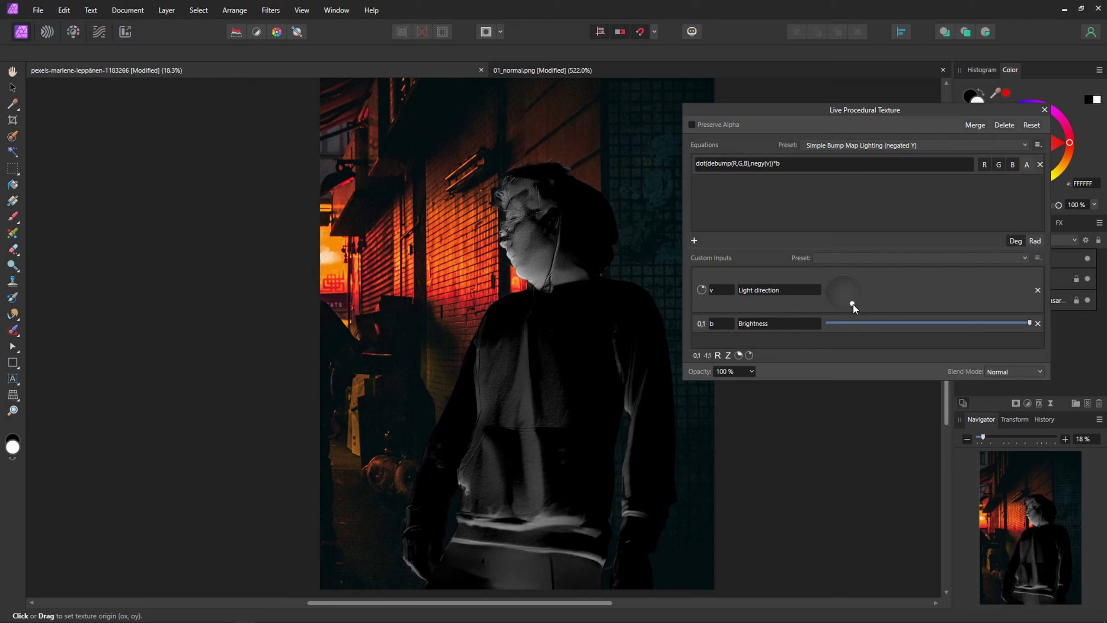
Step: Apply the Simple Bump Map Lighting preset again, aim the light direction handle toward the lower right, and reduce the brightness
{"action": "left_click", "coordinate": [881, 148]}
{"action": "left_click", "coordinate": [873, 329]}
{"action": "left_click_drag", "start_coordinate": [846, 299], "coordinate": [864, 306]}
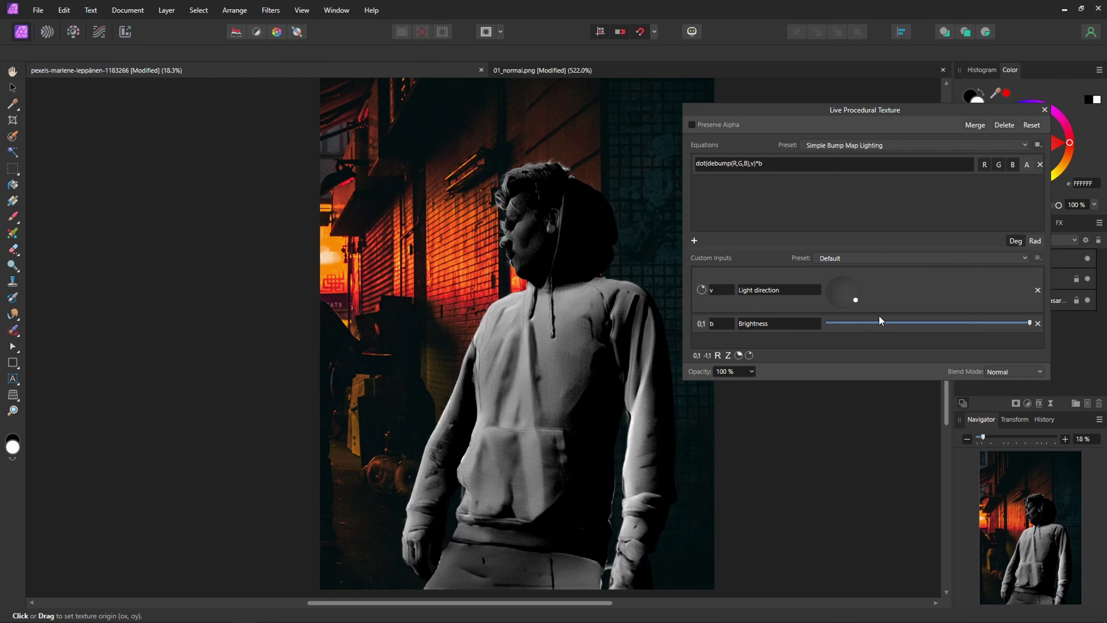
{"action": "left_click_drag", "start_coordinate": [1030, 323], "coordinate": [952, 322]}
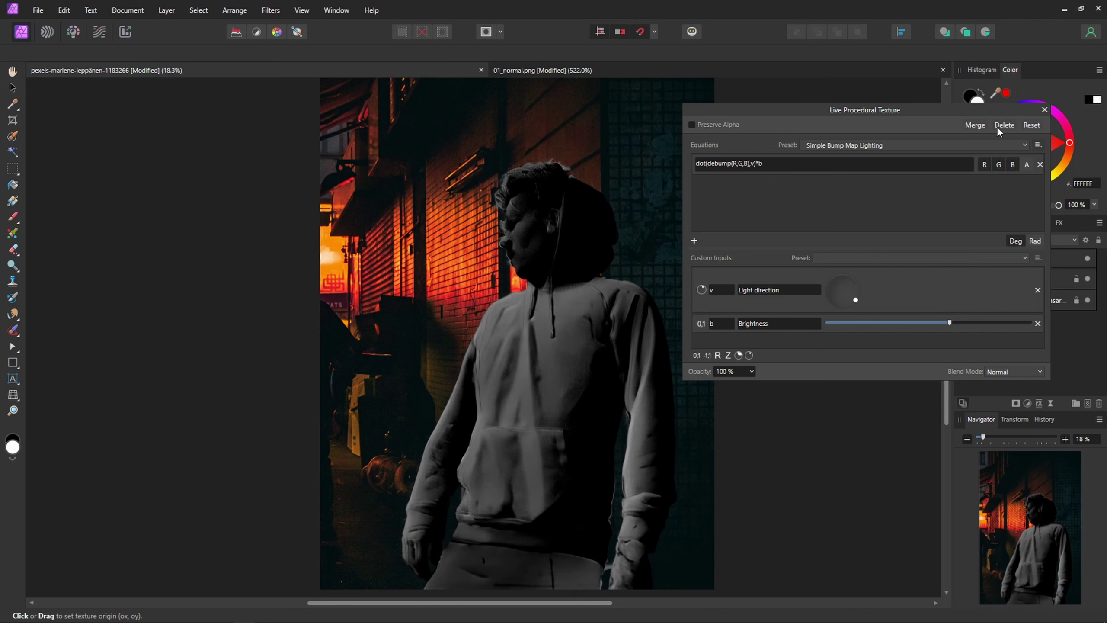
{"action": "left_click", "coordinate": [1044, 110]}
Step: Set the blend mode of the normal map group to Hard Light
{"action": "left_click", "coordinate": [966, 260]}
{"action": "left_click", "coordinate": [1061, 240]}
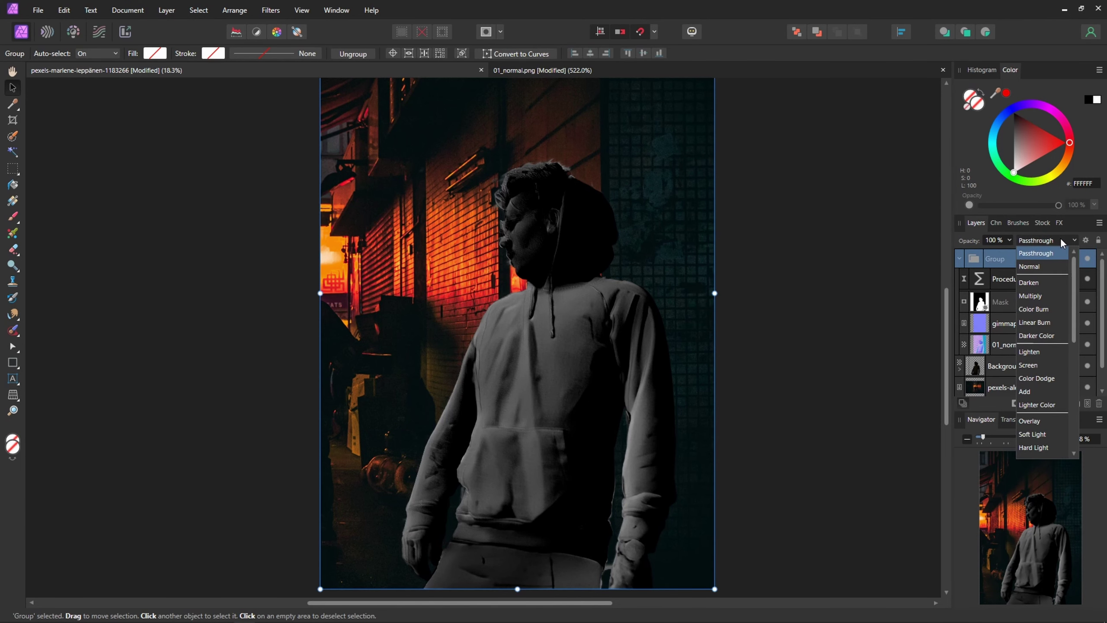
{"action": "scroll", "coordinate": [1080, 306], "scroll_direction": "down", "scroll_amount": 3}
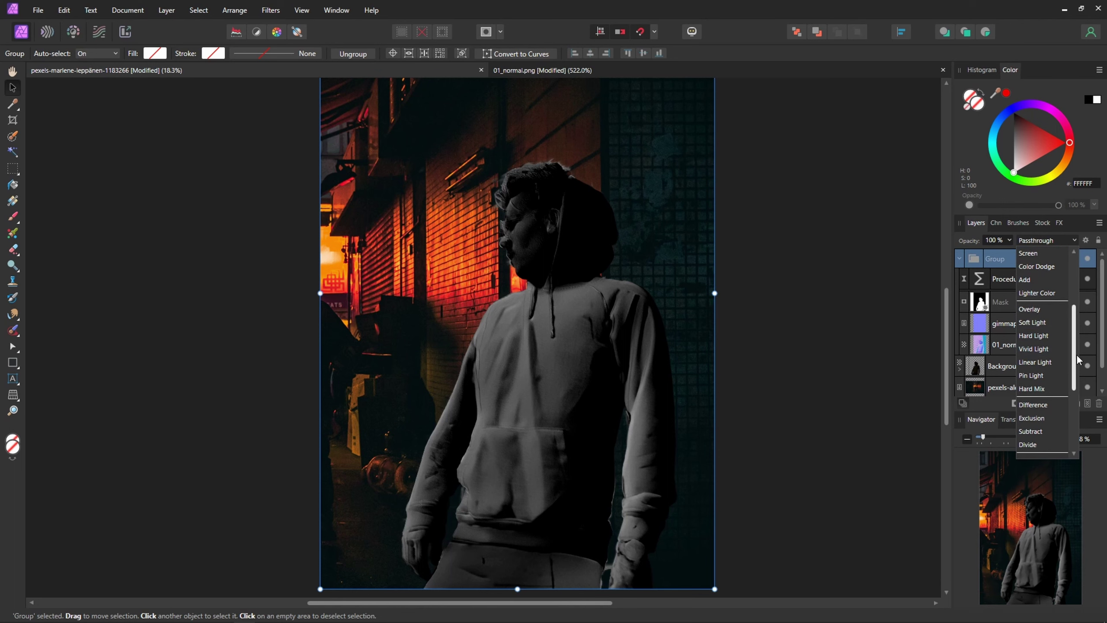
{"action": "left_click", "coordinate": [1042, 334]}
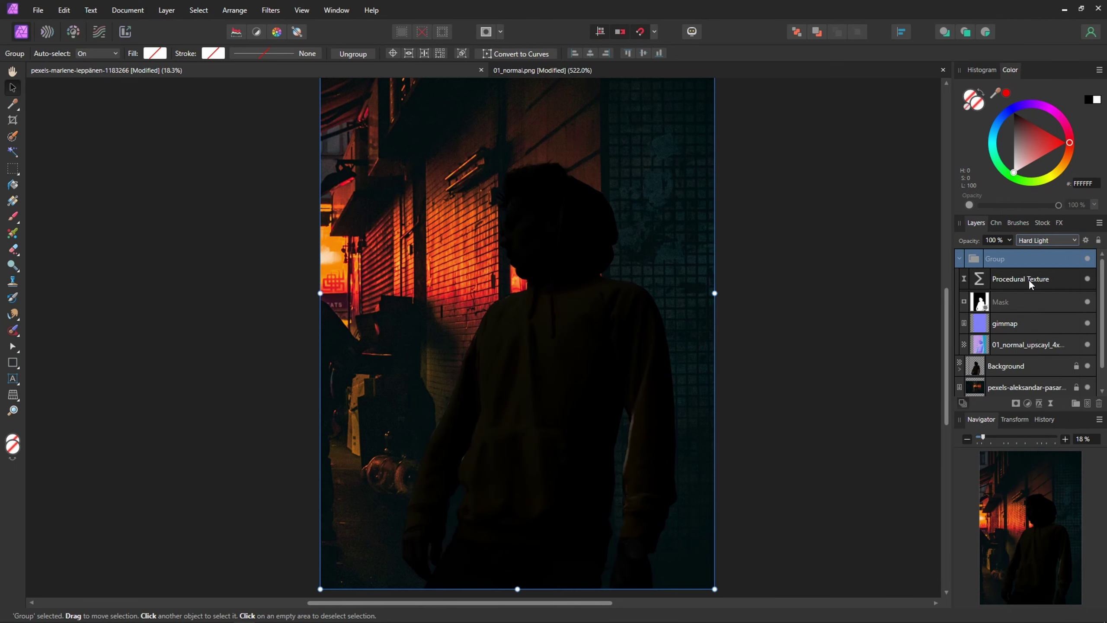
Step: Raise the Procedural Texture's brightness almost to maximum, re-aim its light direction slightly lower, and inspect the lighting on the hoodie and face
{"action": "double_click", "coordinate": [985, 280]}
{"action": "left_click_drag", "start_coordinate": [949, 323], "coordinate": [1026, 325]}
{"action": "left_click_drag", "start_coordinate": [853, 303], "coordinate": [869, 324]}
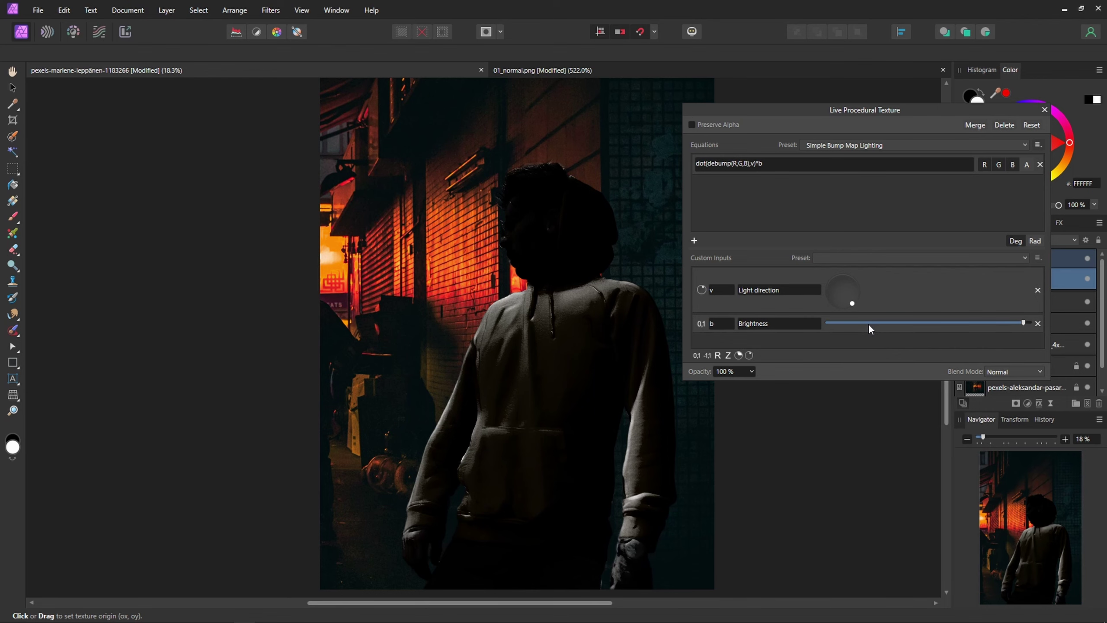
{"action": "scroll", "coordinate": [563, 347], "scroll_direction": "up", "scroll_amount": 6}
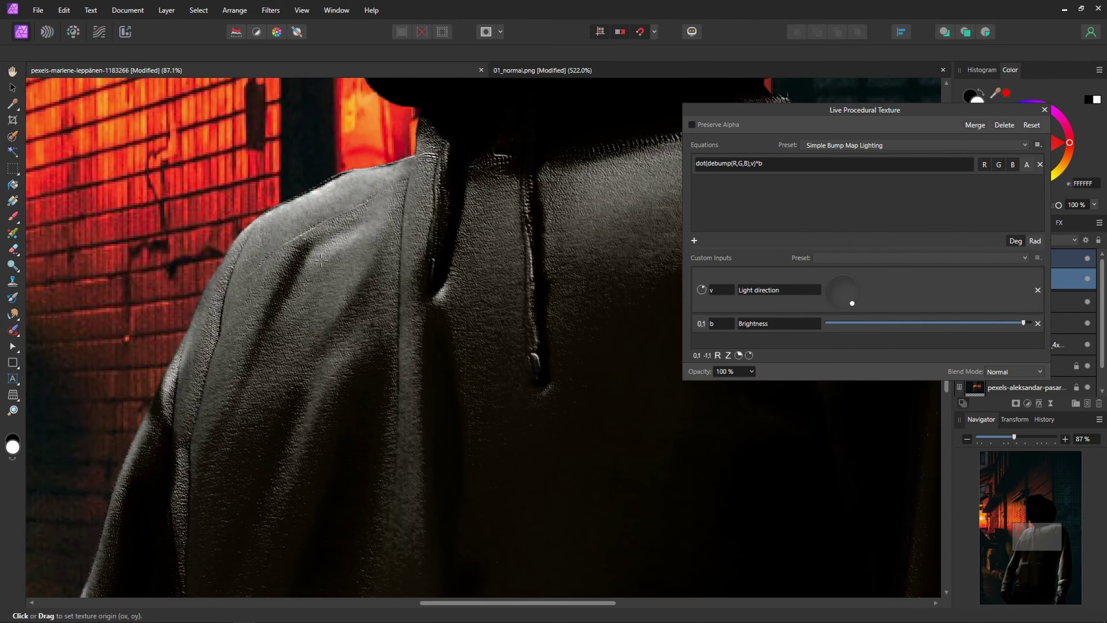
{"action": "scroll", "coordinate": [307, 259], "scroll_direction": "up", "scroll_amount": 1}
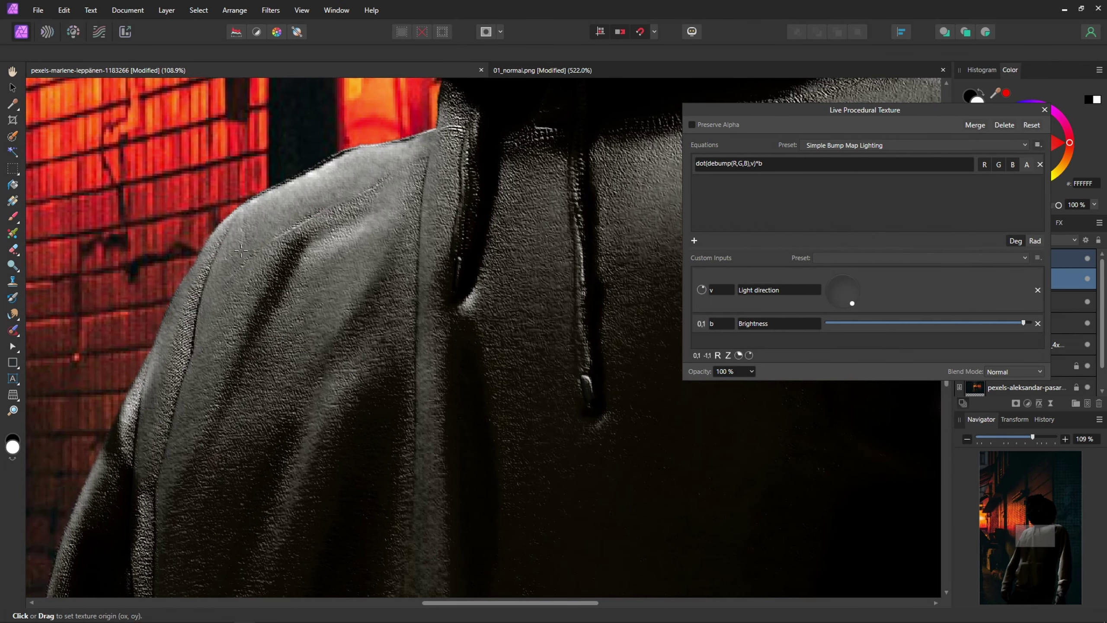
{"action": "scroll", "coordinate": [368, 374], "scroll_direction": "down", "scroll_amount": 2}
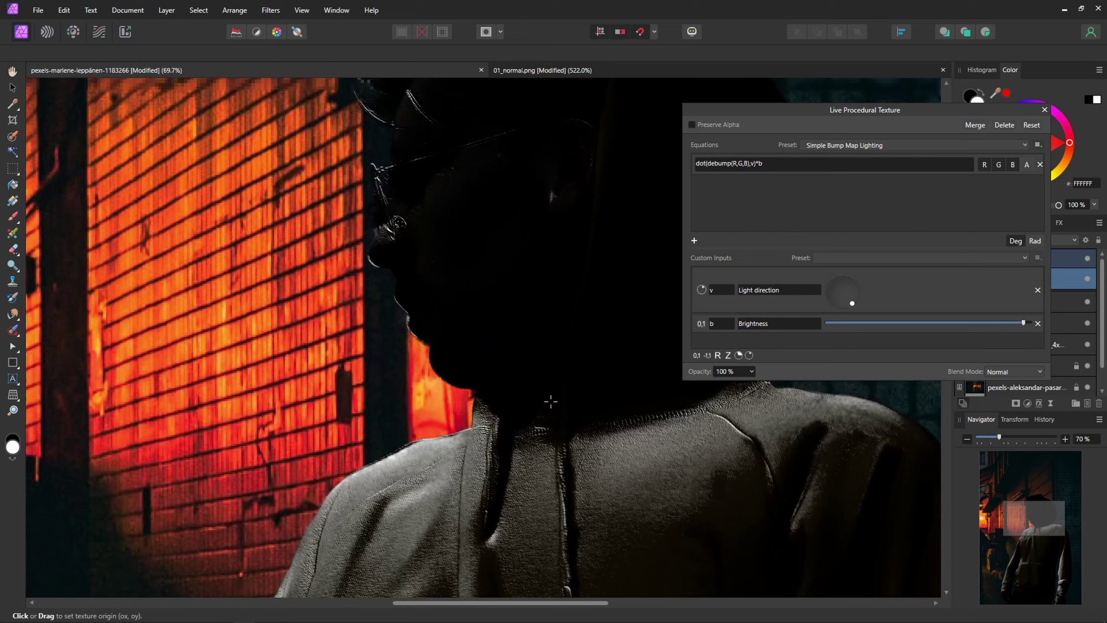
{"action": "scroll", "coordinate": [368, 373], "scroll_direction": "up", "scroll_amount": 3}
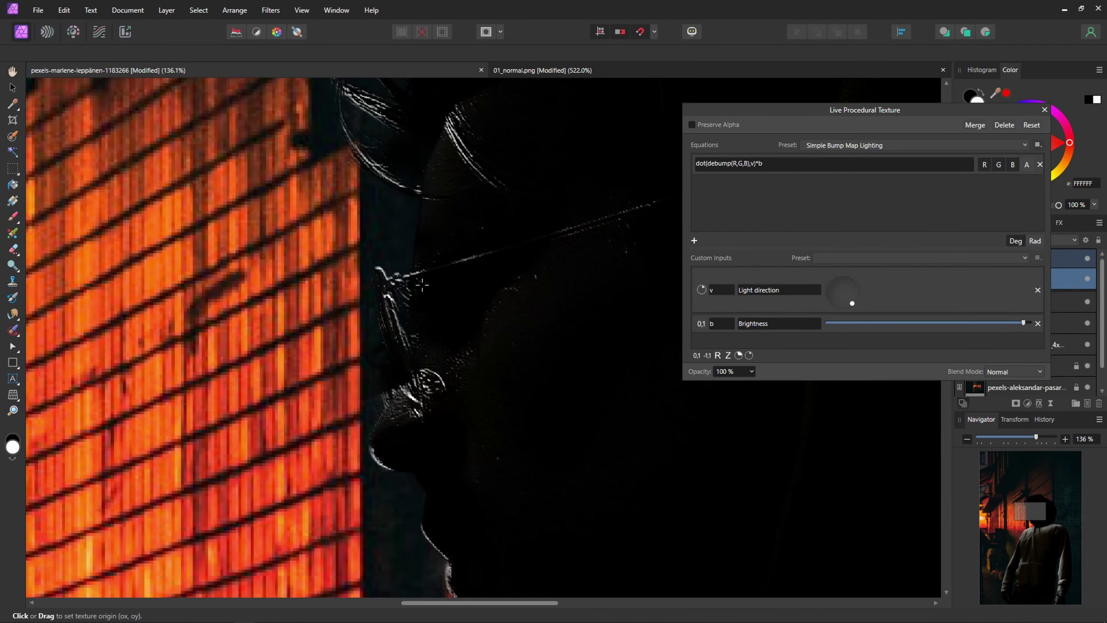
{"action": "scroll", "coordinate": [451, 406], "scroll_direction": "down", "scroll_amount": 10}
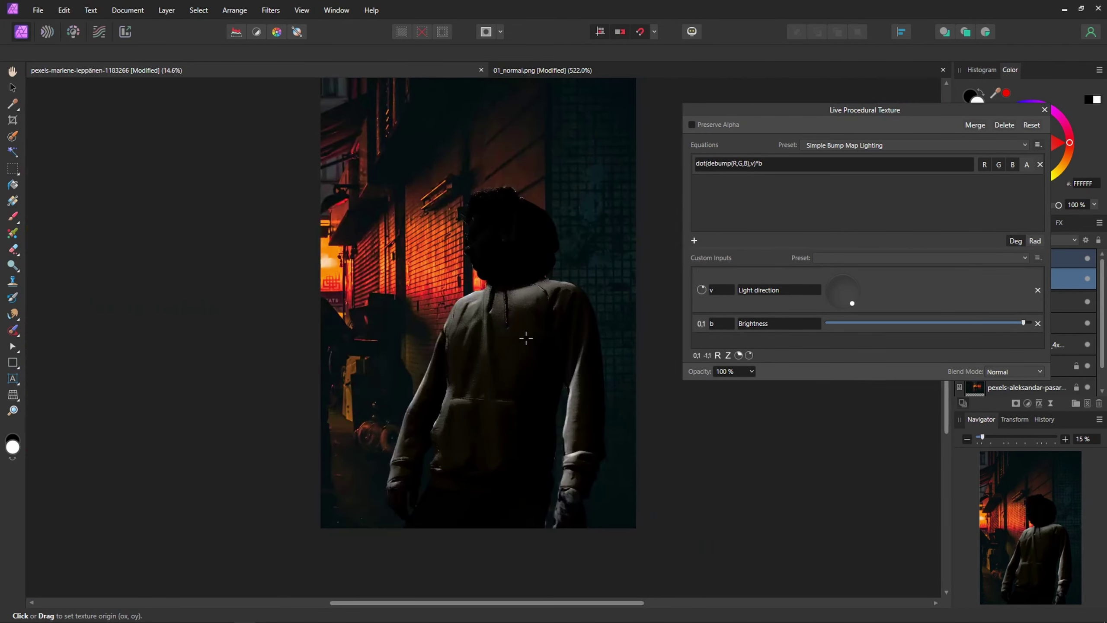
{"action": "scroll", "coordinate": [510, 251], "scroll_direction": "up", "scroll_amount": 2}
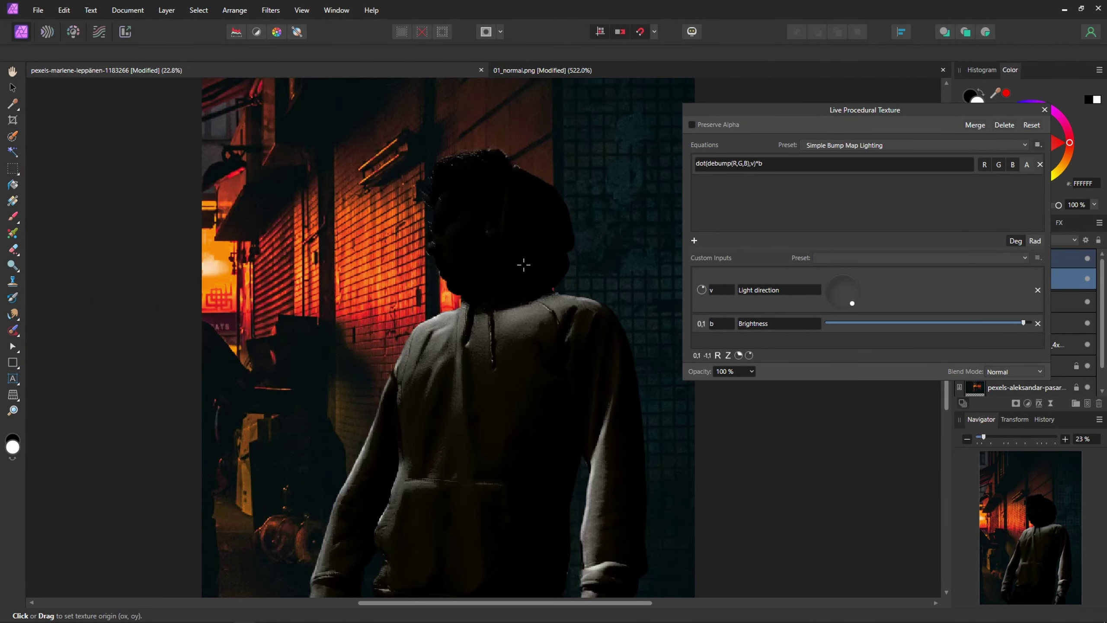
{"action": "left_click", "coordinate": [1046, 109]}
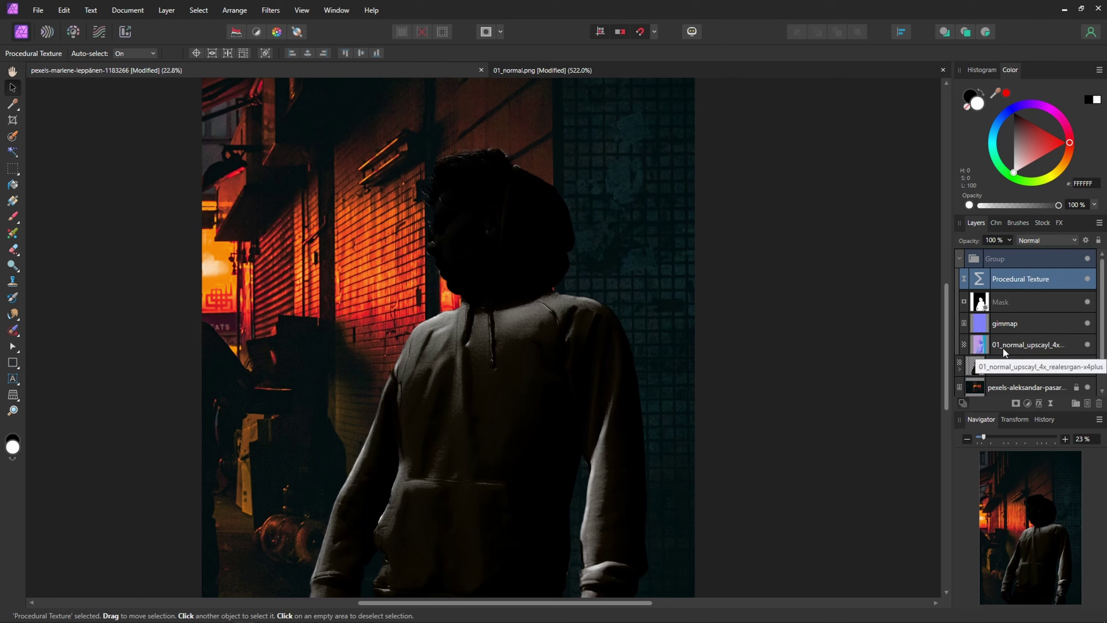
Step: Open the choice of adjustments with the Procedural Texture layer selected in the group
{"action": "left_click", "coordinate": [1049, 404]}
{"action": "left_click", "coordinate": [1027, 404]}
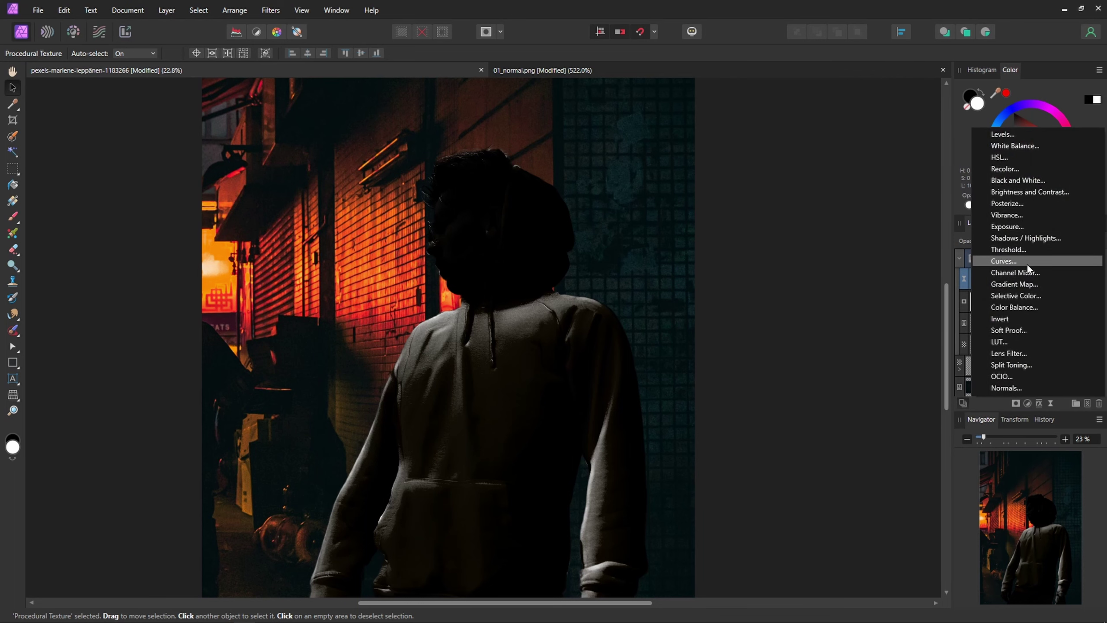
Step: Add a Recolor adjustment inside the group above Procedural Texture, with hue 35°, saturation 60% and lightness -41%
{"action": "left_click", "coordinate": [996, 169]}
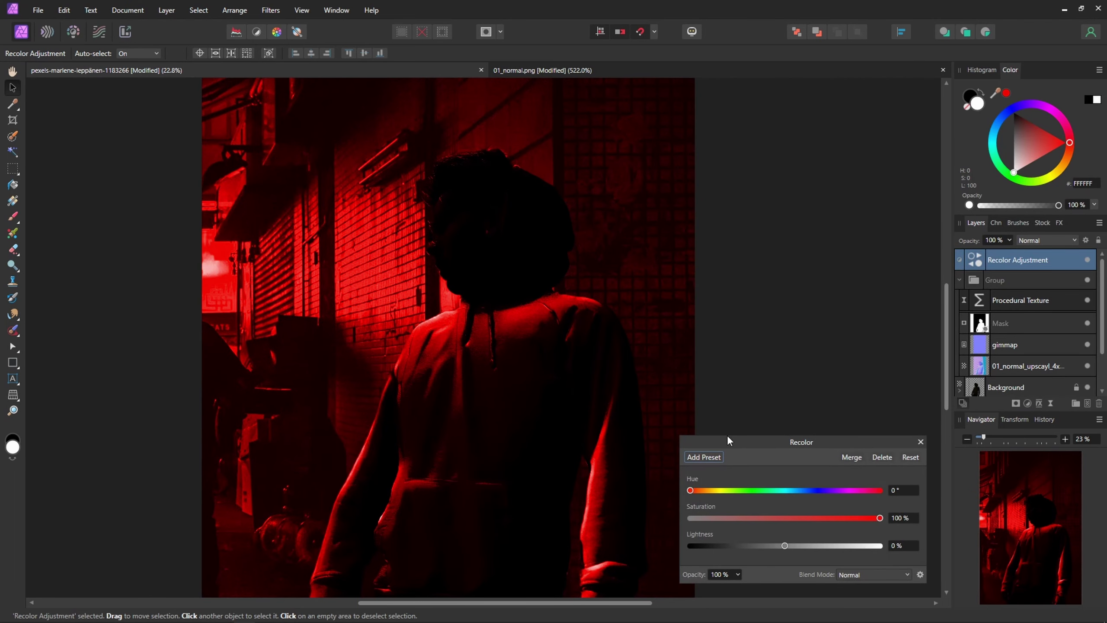
{"action": "left_click_drag", "start_coordinate": [972, 265], "coordinate": [1011, 291]}
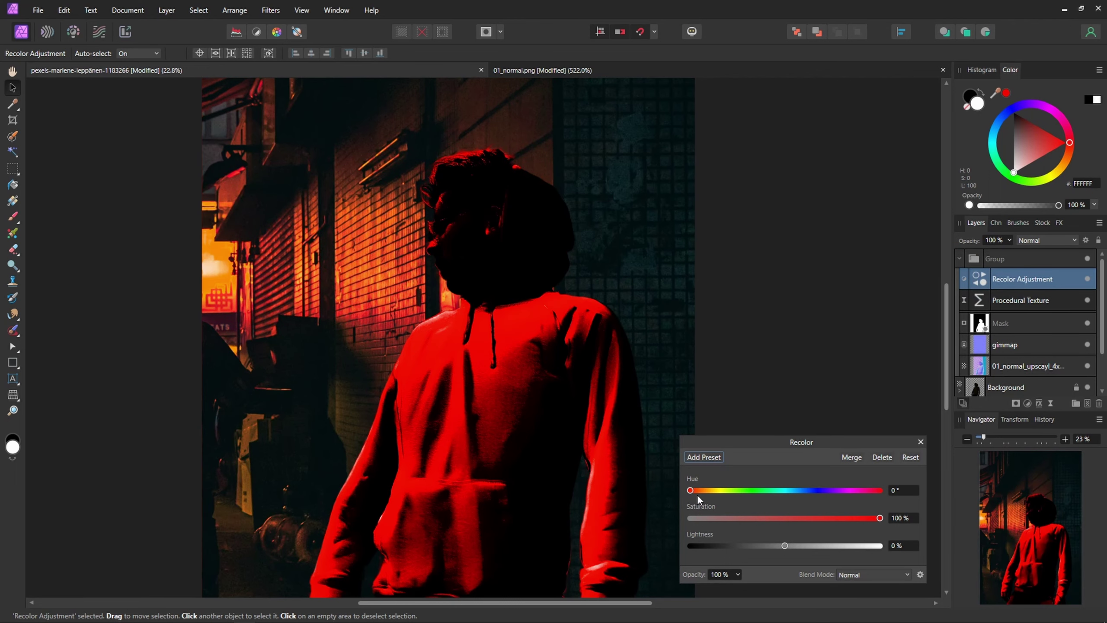
{"action": "mouse_move", "coordinate": [694, 490]}
{"action": "left_mouse_down"}
{"action": "mouse_move", "coordinate": [719, 490]}
{"action": "mouse_move", "coordinate": [708, 490]}
{"action": "left_mouse_up"}
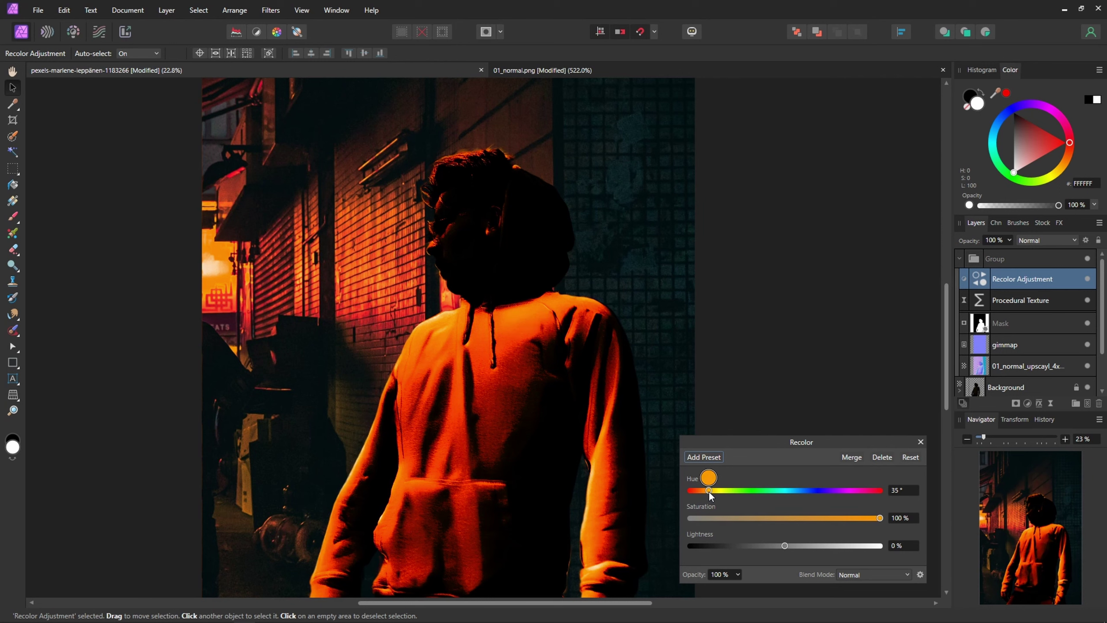
{"action": "left_click_drag", "start_coordinate": [770, 518], "coordinate": [744, 546]}
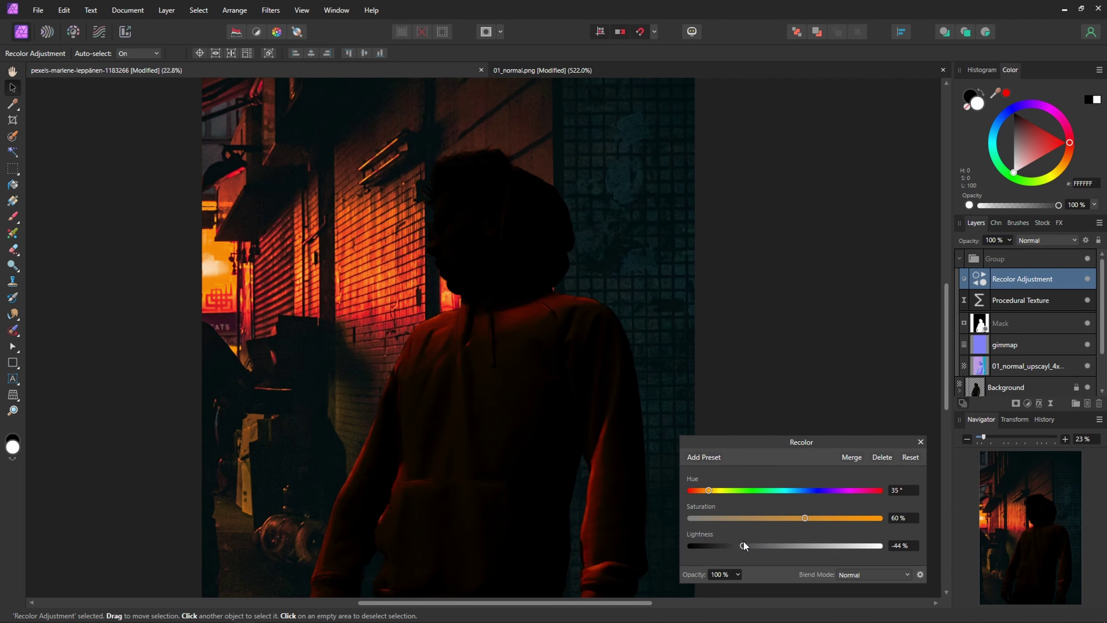
{"action": "mouse_move", "coordinate": [736, 542]}
{"action": "left_mouse_down"}
{"action": "mouse_move", "coordinate": [726, 543]}
{"action": "mouse_move", "coordinate": [747, 542]}
{"action": "left_mouse_up"}
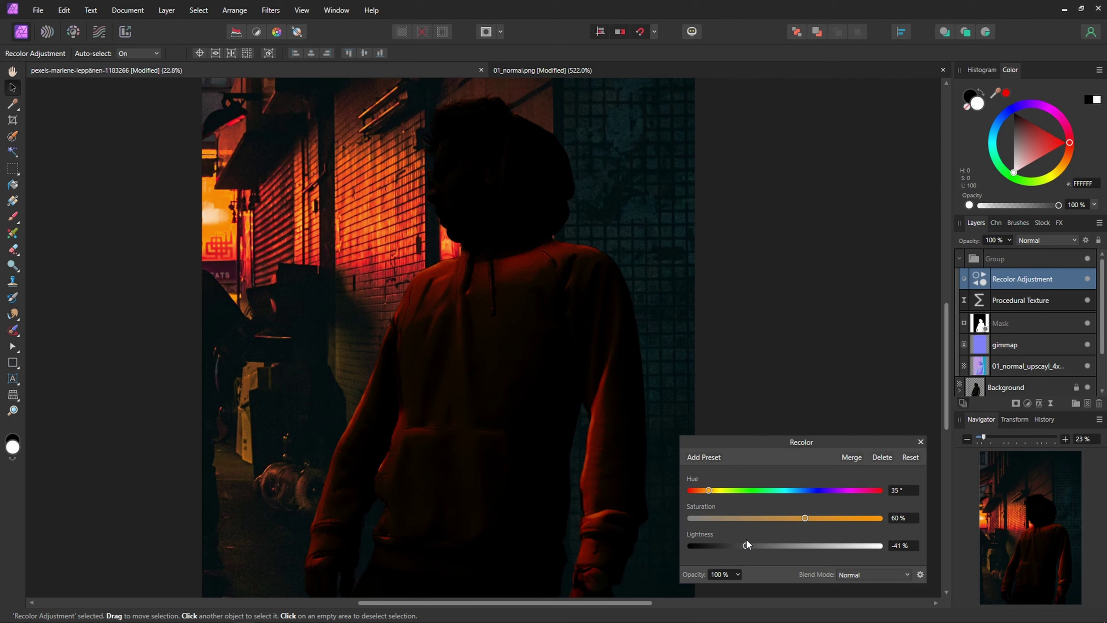
Step: Change the Recolor adjustment to hue 343.6°, saturation 18% and lightness -29%
{"action": "left_click_drag", "start_coordinate": [809, 522], "coordinate": [779, 519]}
{"action": "left_click_drag", "start_coordinate": [708, 490], "coordinate": [857, 490]}
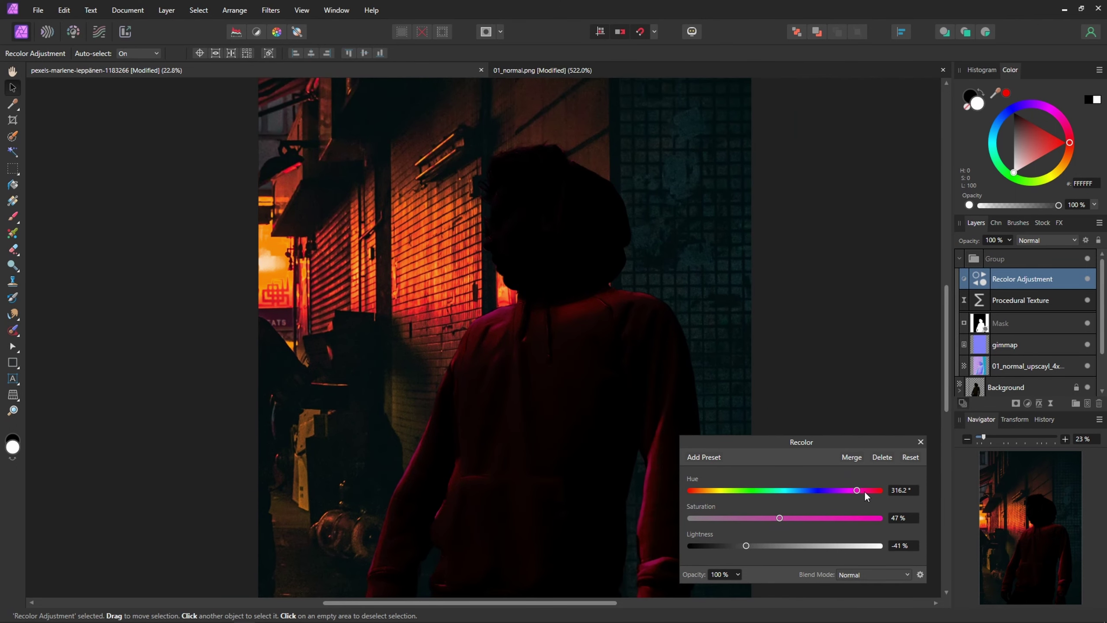
{"action": "left_click", "coordinate": [865, 491]}
{"action": "left_click_drag", "start_coordinate": [746, 545], "coordinate": [725, 519]}
{"action": "left_click_drag", "start_coordinate": [861, 490], "coordinate": [872, 490]}
{"action": "scroll", "coordinate": [455, 369], "scroll_direction": "down", "scroll_amount": 4}
{"action": "scroll", "coordinate": [477, 317], "scroll_direction": "up", "scroll_amount": 2}
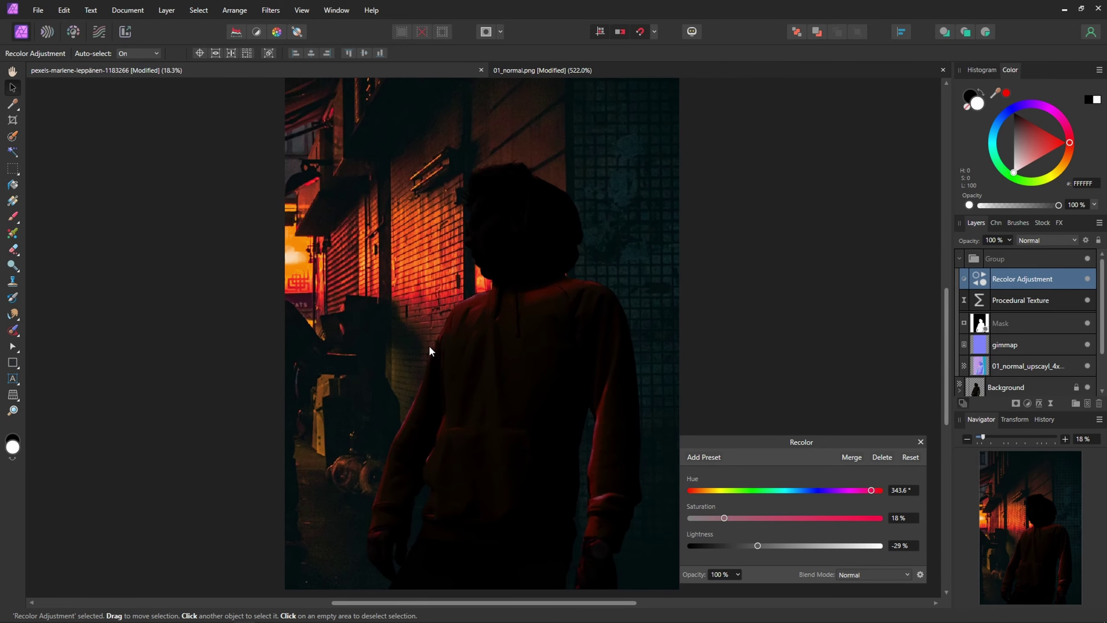
{"action": "left_click", "coordinate": [917, 443]}
Step: In the group's blend options, lower the dark end of the source layer range to 0% output
{"action": "left_click", "coordinate": [1030, 259]}
{"action": "scroll", "coordinate": [567, 414], "scroll_direction": "up", "scroll_amount": 2}
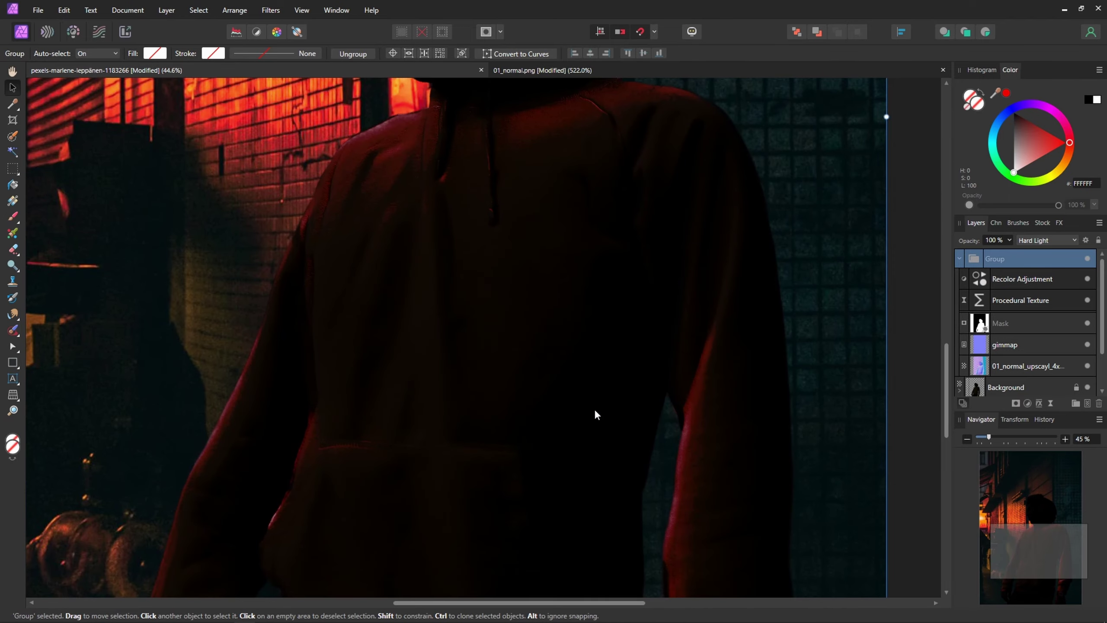
{"action": "scroll", "coordinate": [447, 326], "scroll_direction": "down", "scroll_amount": 3}
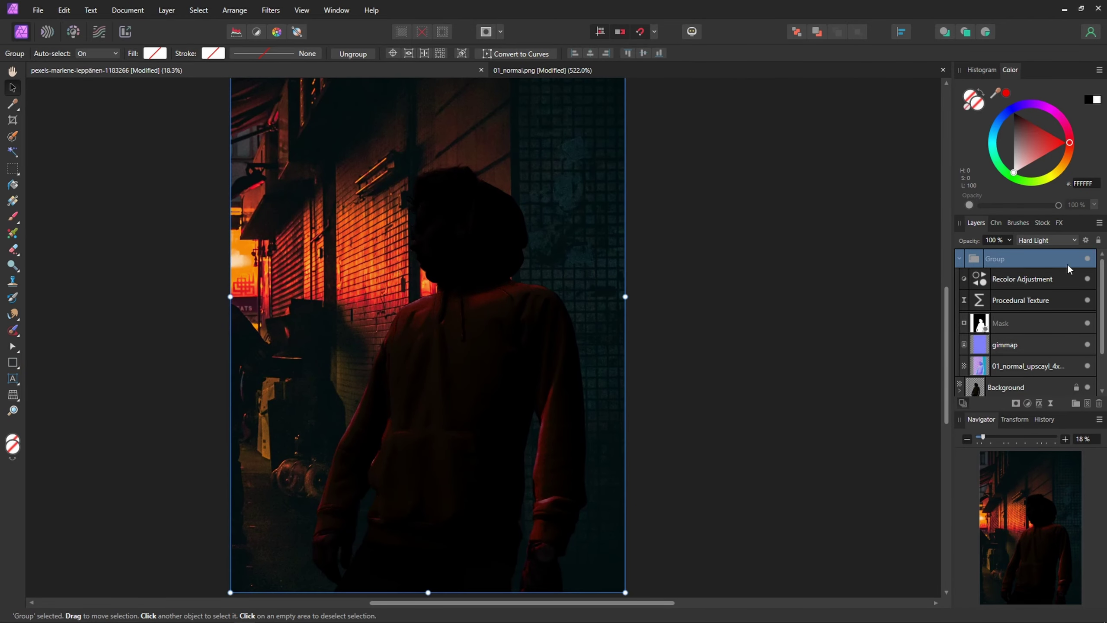
{"action": "left_click", "coordinate": [1087, 243]}
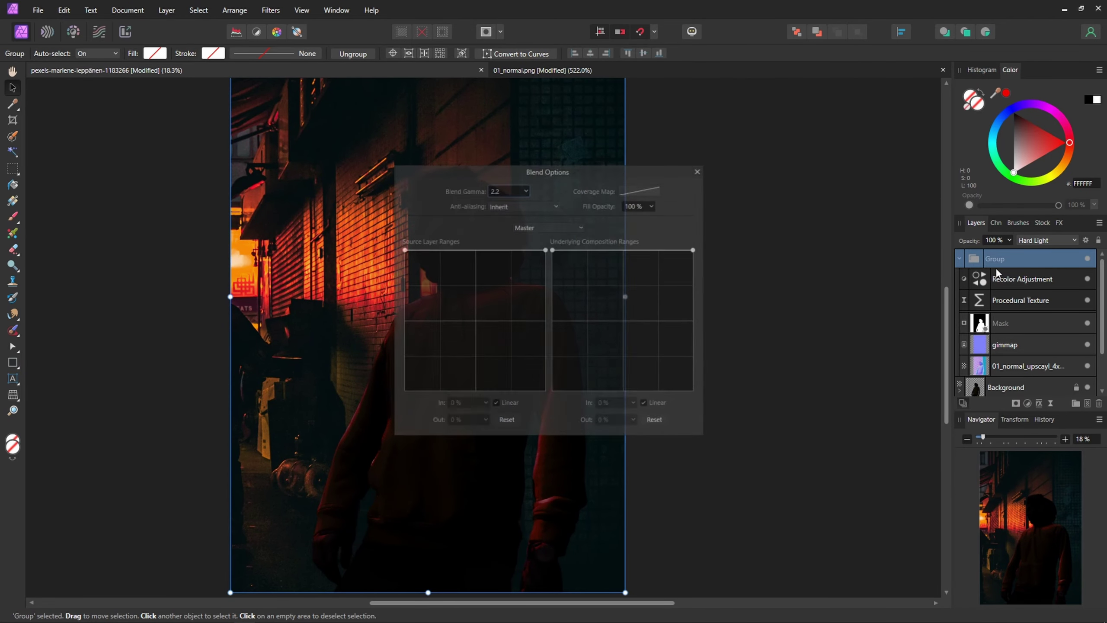
{"action": "left_click_drag", "start_coordinate": [549, 169], "coordinate": [868, 150]}
{"action": "left_click_drag", "start_coordinate": [722, 229], "coordinate": [548, 396]}
{"action": "scroll", "coordinate": [274, 444], "scroll_direction": "up", "scroll_amount": 2, "text": "ctrl"}
{"action": "left_click_drag", "start_coordinate": [457, 255], "coordinate": [504, 265]}
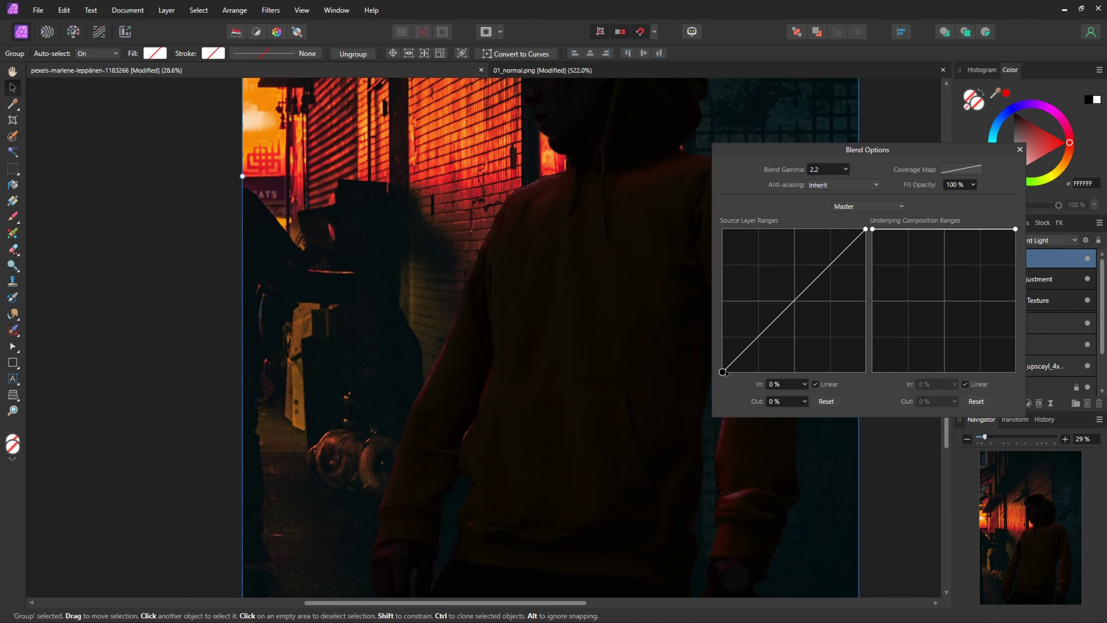
{"action": "left_click_drag", "start_coordinate": [722, 371], "coordinate": [724, 372]}
Step: Move the bright end of the group's source layer range to 55.8% input at 100% output
{"action": "left_click_drag", "start_coordinate": [867, 227], "coordinate": [802, 214]}
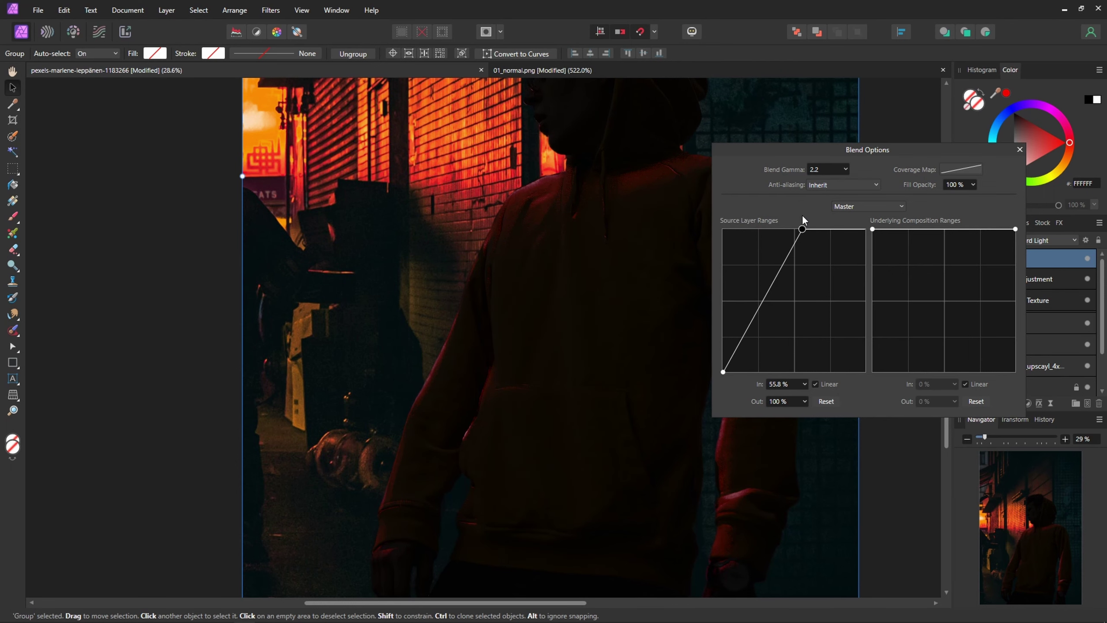
{"action": "scroll", "coordinate": [567, 223], "scroll_direction": "down", "scroll_amount": 2}
{"action": "scroll", "coordinate": [466, 216], "scroll_direction": "up", "scroll_amount": 1}
{"action": "scroll", "coordinate": [429, 221], "scroll_direction": "up", "scroll_amount": 2}
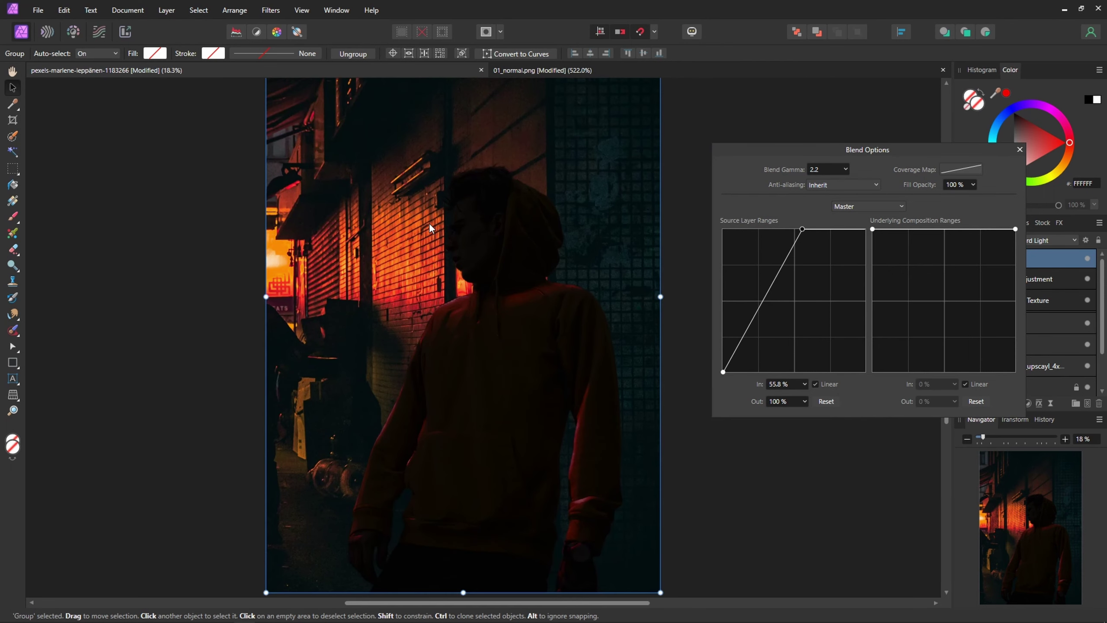
{"action": "left_click", "coordinate": [1019, 150]}
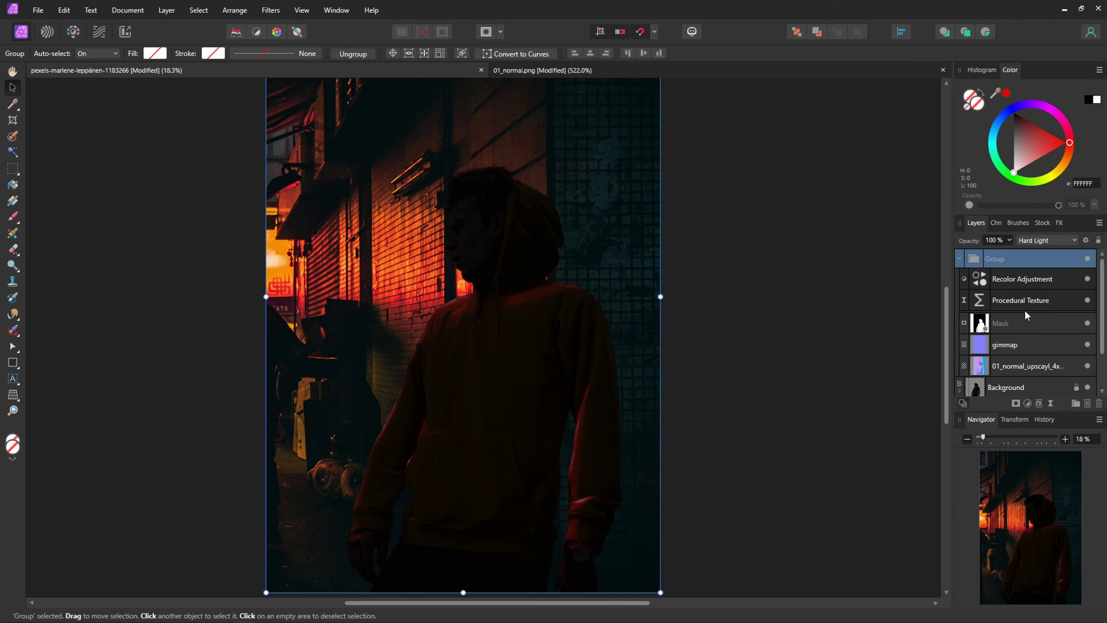
Step: Set the group's Recolor adjustment to hue 24.1° and saturation 32%
{"action": "double_click", "coordinate": [980, 279]}
{"action": "left_click_drag", "start_coordinate": [873, 490], "coordinate": [763, 519]}
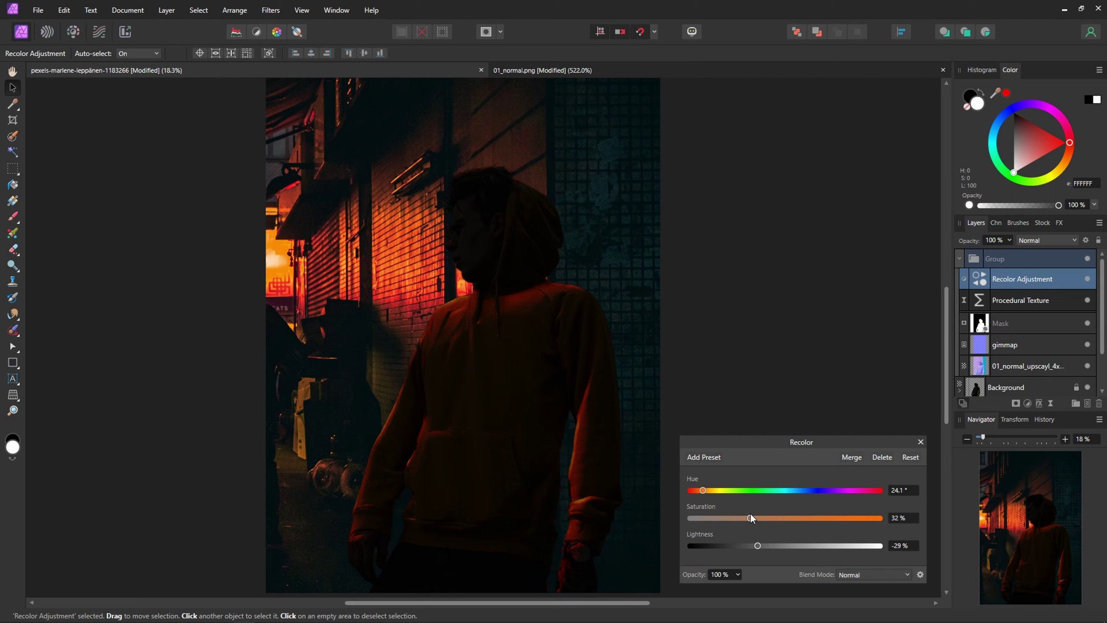
{"action": "left_click", "coordinate": [924, 442]}
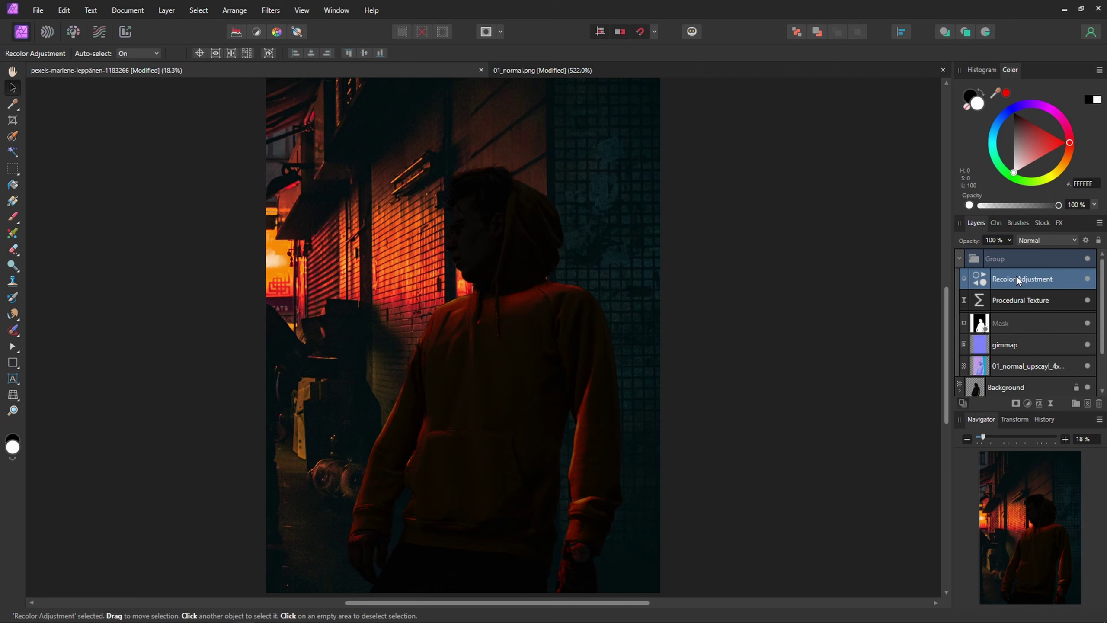
Step: Collapse the lighting group and duplicate it
{"action": "left_click", "coordinate": [959, 258]}
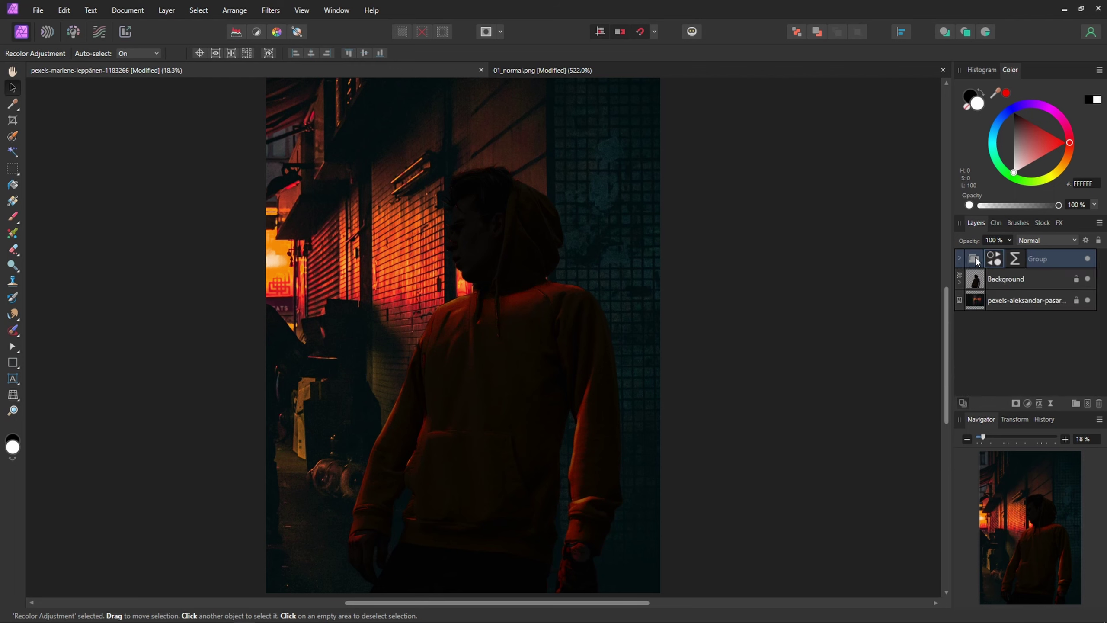
{"action": "left_click", "coordinate": [978, 261]}
{"action": "key", "text": "ctrl+j"}
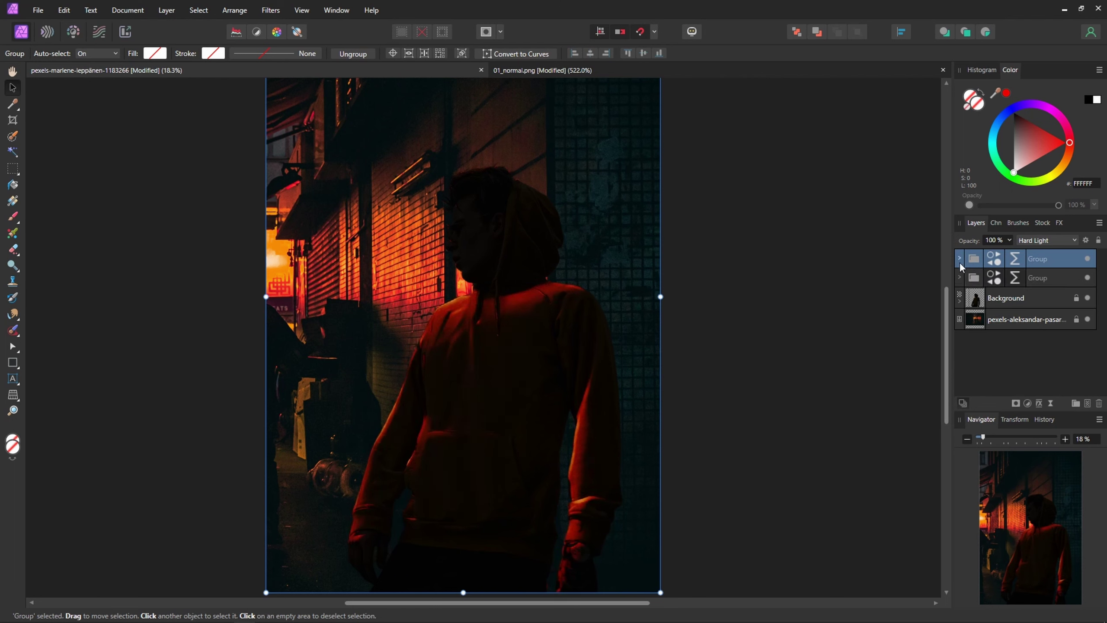
Step: Recolor the duplicated group teal with hue 177.3°, saturation 57% and lightness -35%
{"action": "left_click", "coordinate": [960, 258]}
{"action": "double_click", "coordinate": [981, 279]}
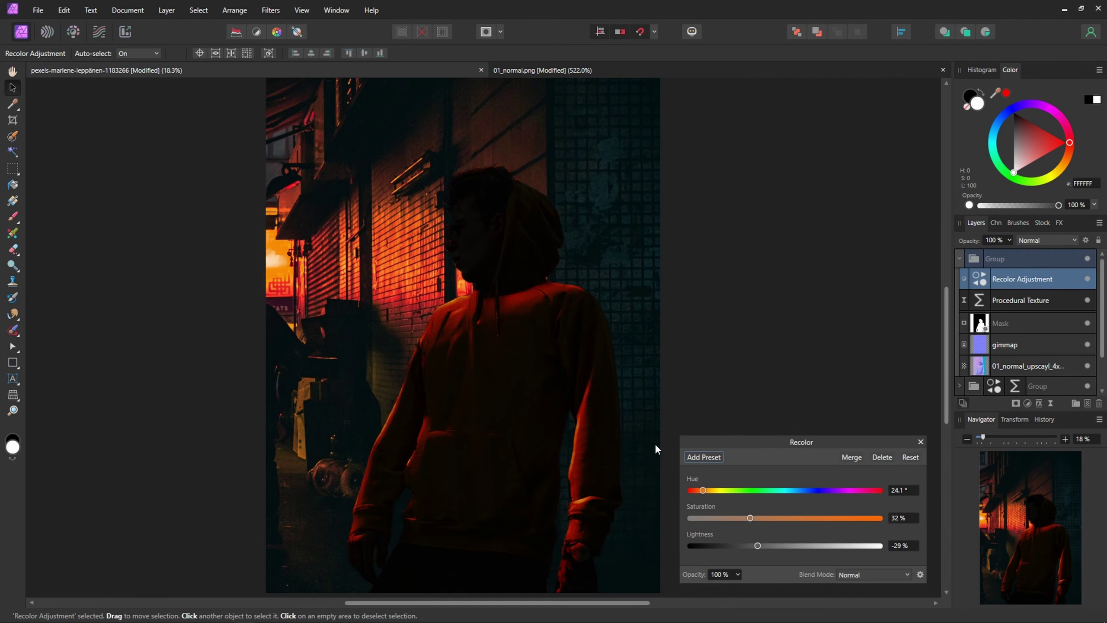
{"action": "mouse_move", "coordinate": [793, 489]}
{"action": "left_mouse_down"}
{"action": "mouse_move", "coordinate": [815, 489]}
{"action": "mouse_move", "coordinate": [783, 489]}
{"action": "left_mouse_up"}
{"action": "left_click", "coordinate": [803, 521]}
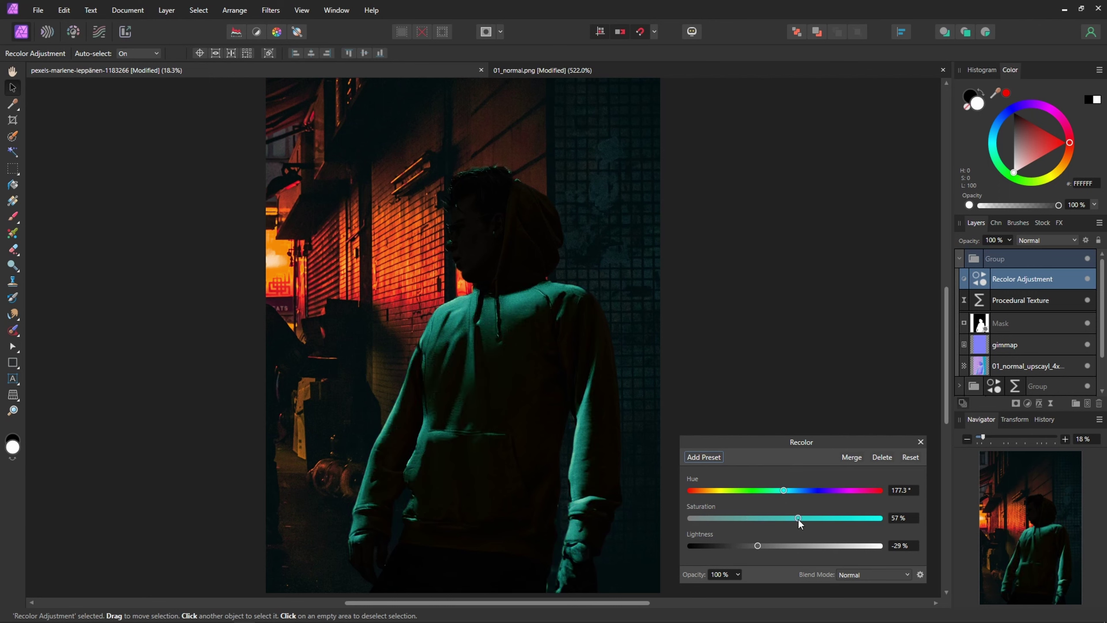
{"action": "mouse_move", "coordinate": [757, 546]}
{"action": "left_mouse_down"}
{"action": "mouse_move", "coordinate": [741, 545]}
{"action": "mouse_move", "coordinate": [751, 544]}
{"action": "left_mouse_up"}
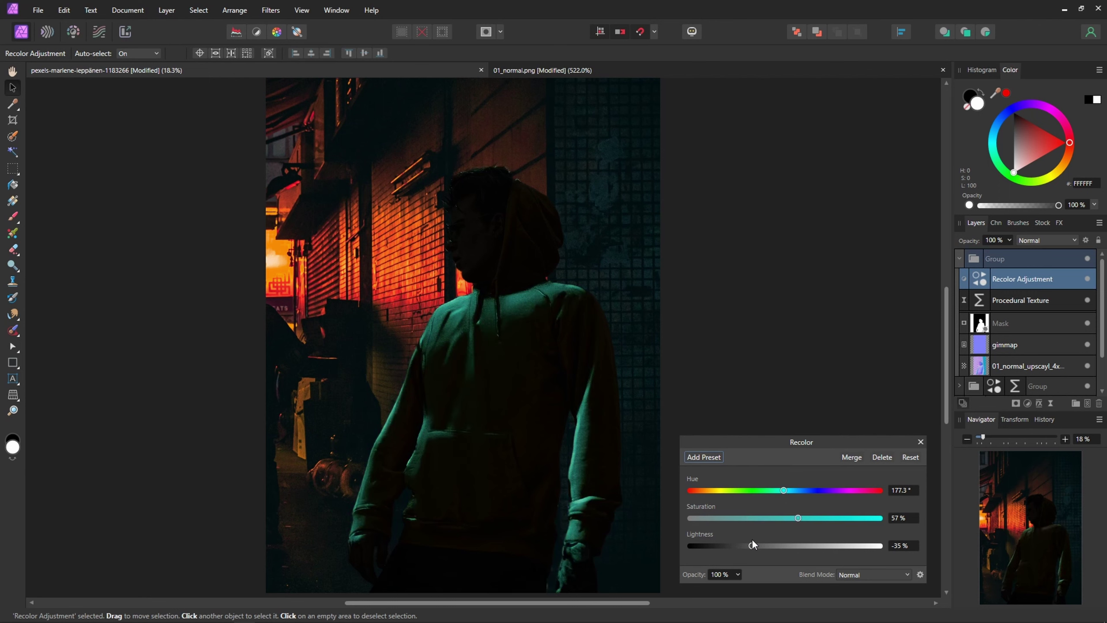
Step: In the duplicated group's Procedural Texture, aim the light direction to the upper left and reduce the brightness to just over half
{"action": "double_click", "coordinate": [978, 301]}
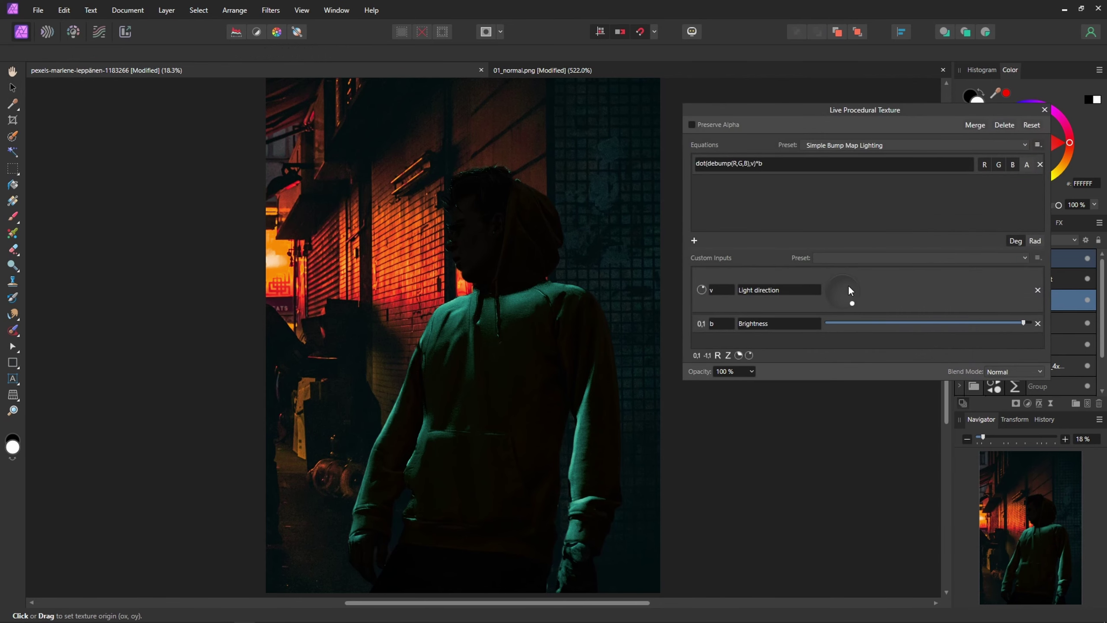
{"action": "left_click_drag", "start_coordinate": [850, 301], "coordinate": [834, 288]}
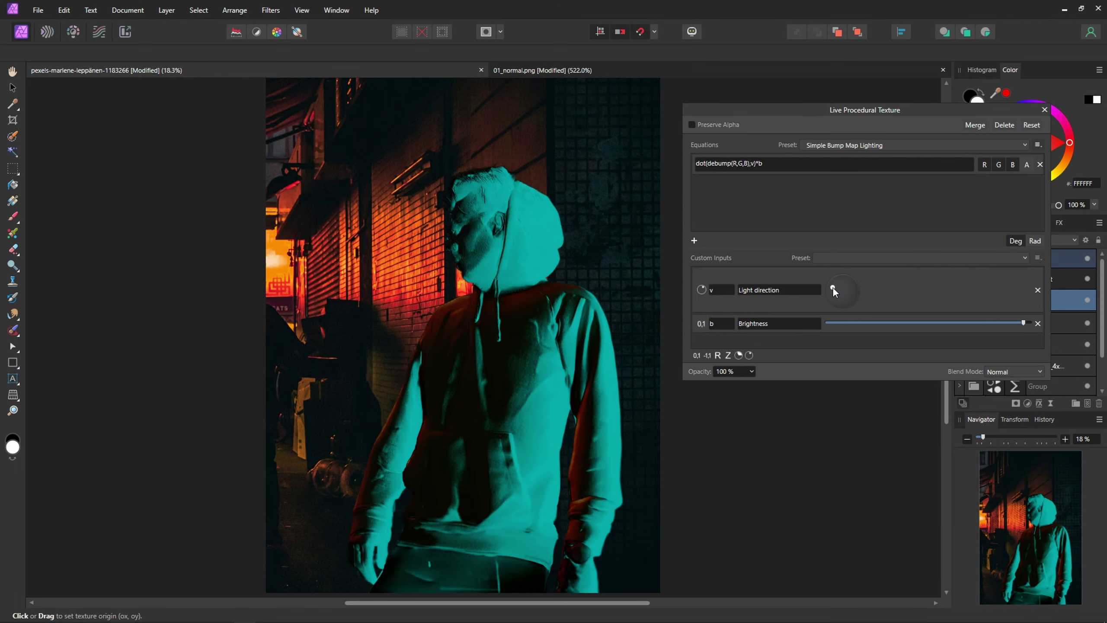
{"action": "left_click_drag", "start_coordinate": [1023, 323], "coordinate": [947, 323]}
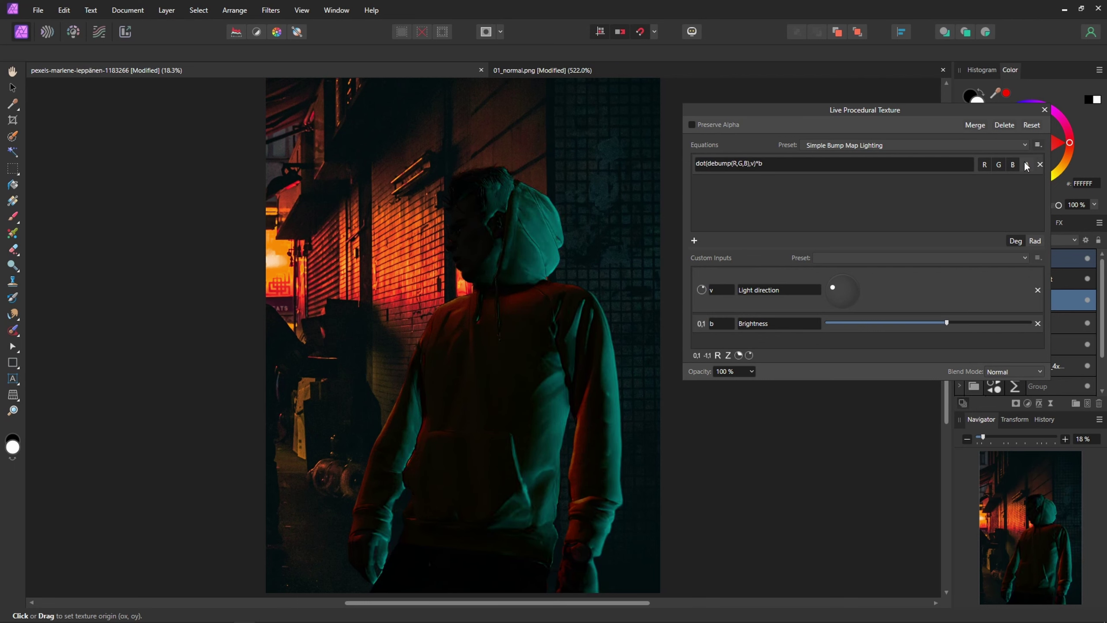
{"action": "left_click", "coordinate": [1045, 110]}
Step: Set the duplicated group's Recolor adjustment to hue 180.5° and saturation 51%
{"action": "double_click", "coordinate": [979, 274]}
{"action": "left_click_drag", "start_coordinate": [801, 520], "coordinate": [788, 488]}
{"action": "left_click", "coordinate": [921, 442]}
Step: Shift the duplicated texture's light direction closer to centre and raise its brightness slightly
{"action": "double_click", "coordinate": [979, 301]}
{"action": "left_click_drag", "start_coordinate": [838, 290], "coordinate": [836, 293]}
{"action": "mouse_move", "coordinate": [946, 323]}
{"action": "left_mouse_down"}
{"action": "mouse_move", "coordinate": [903, 326]}
{"action": "mouse_move", "coordinate": [953, 323]}
{"action": "left_mouse_up"}
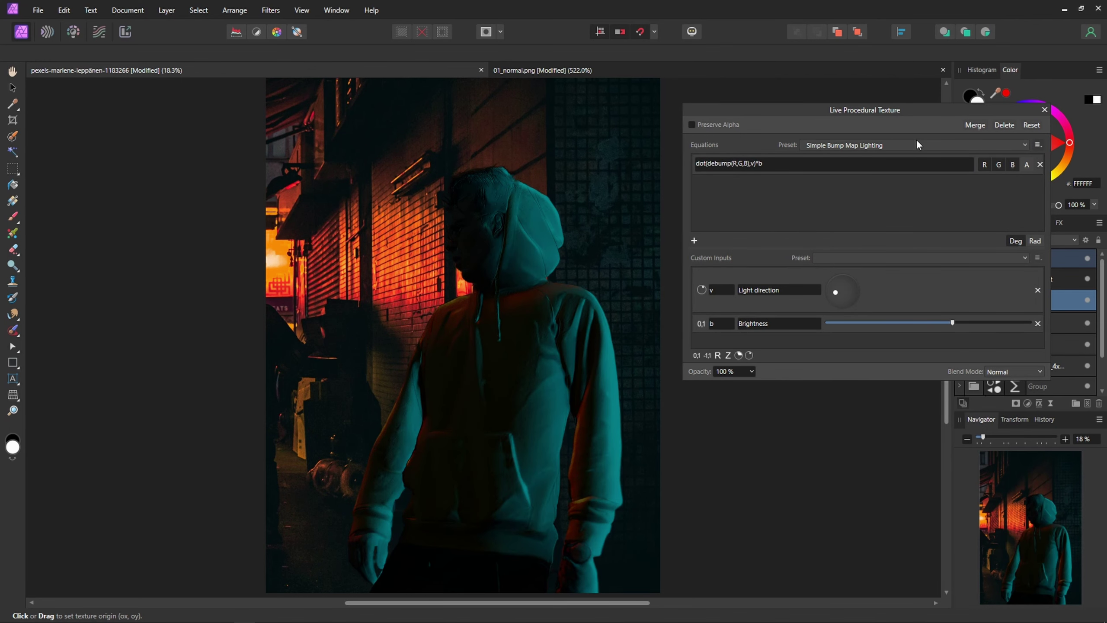
{"action": "left_click", "coordinate": [1044, 110]}
Step: Set the duplicated group's blend mode to Soft Light
{"action": "left_click", "coordinate": [1026, 263]}
{"action": "left_click", "coordinate": [1051, 241]}
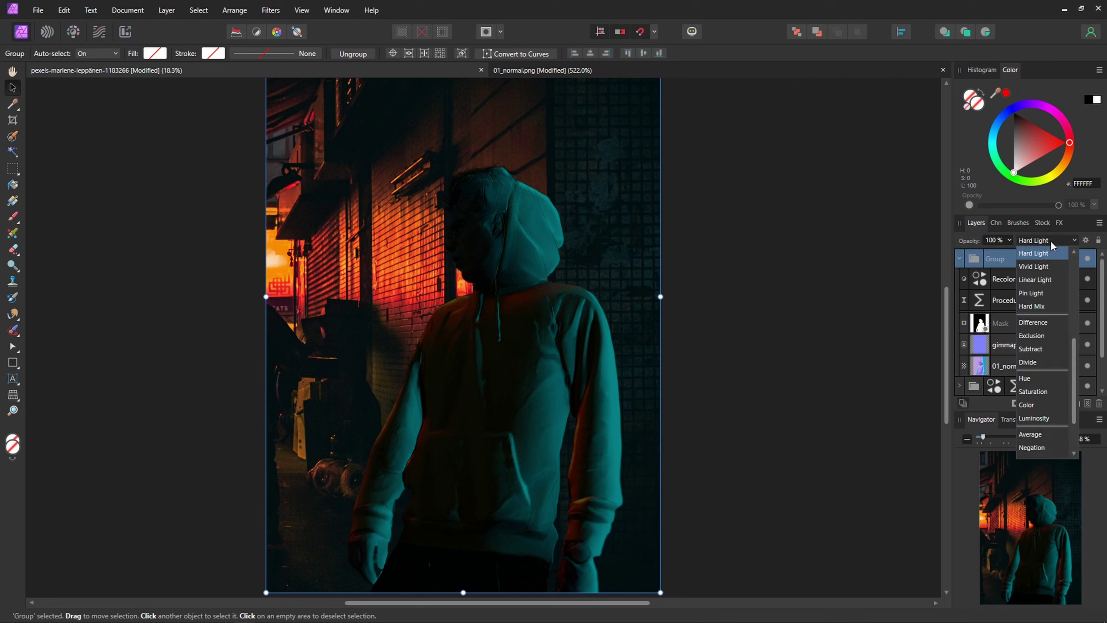
{"action": "scroll", "coordinate": [1079, 254], "scroll_direction": "up", "scroll_amount": 1}
{"action": "scroll", "coordinate": [1079, 257], "scroll_direction": "up", "scroll_amount": 2}
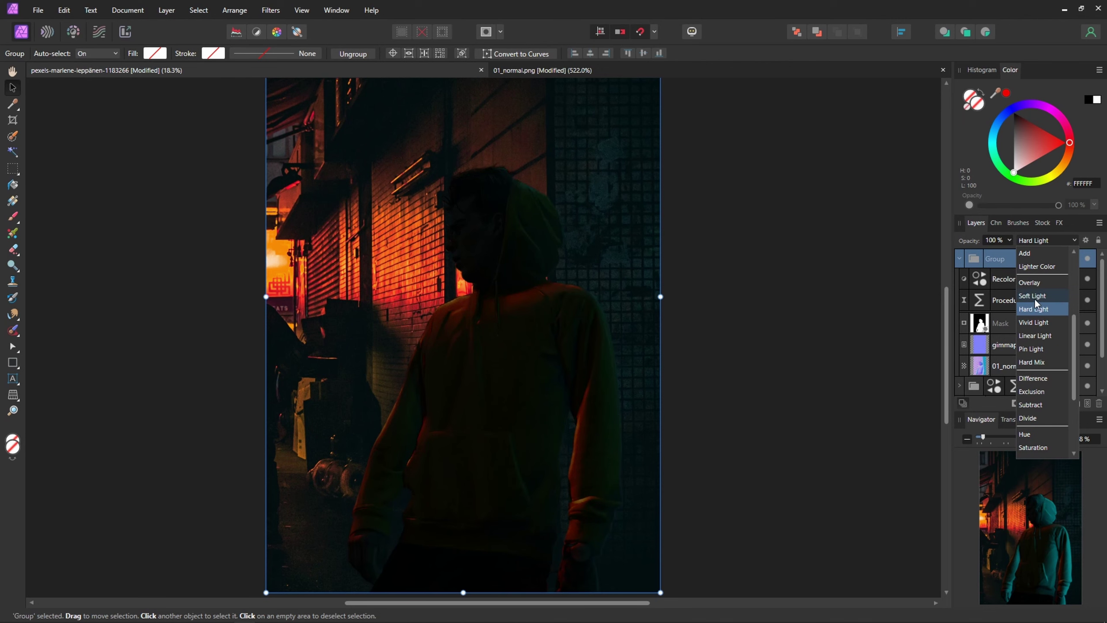
{"action": "left_click", "coordinate": [1036, 297]}
Step: Move the duplicated texture's light direction nearer the centre, and set its Recolor adjustment to saturation 72% and lightness -39%
{"action": "double_click", "coordinate": [994, 284]}
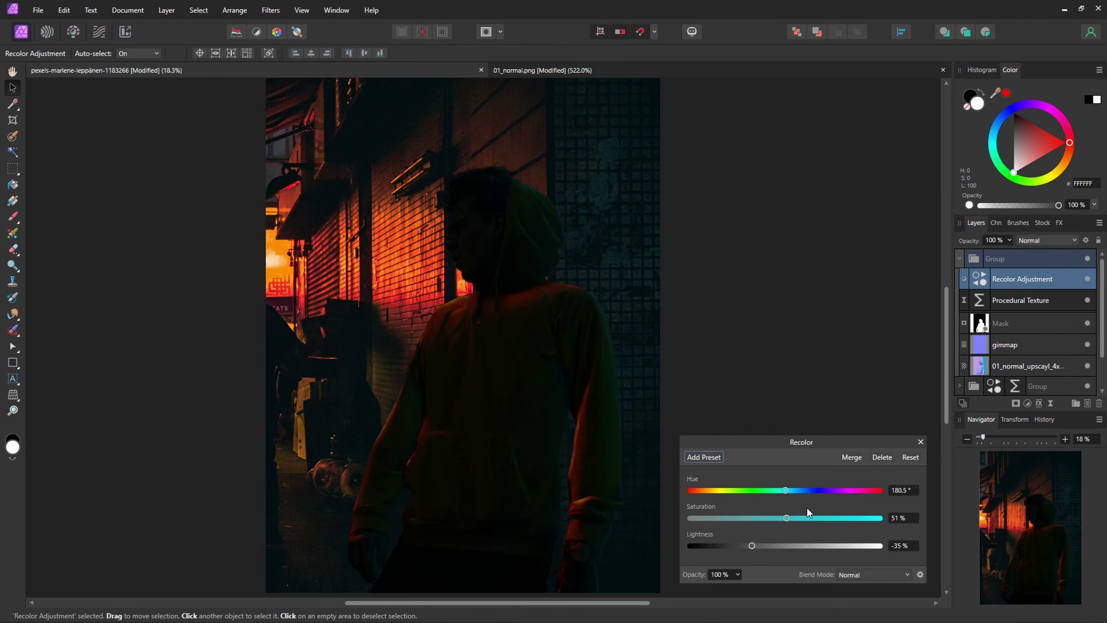
{"action": "double_click", "coordinate": [980, 299]}
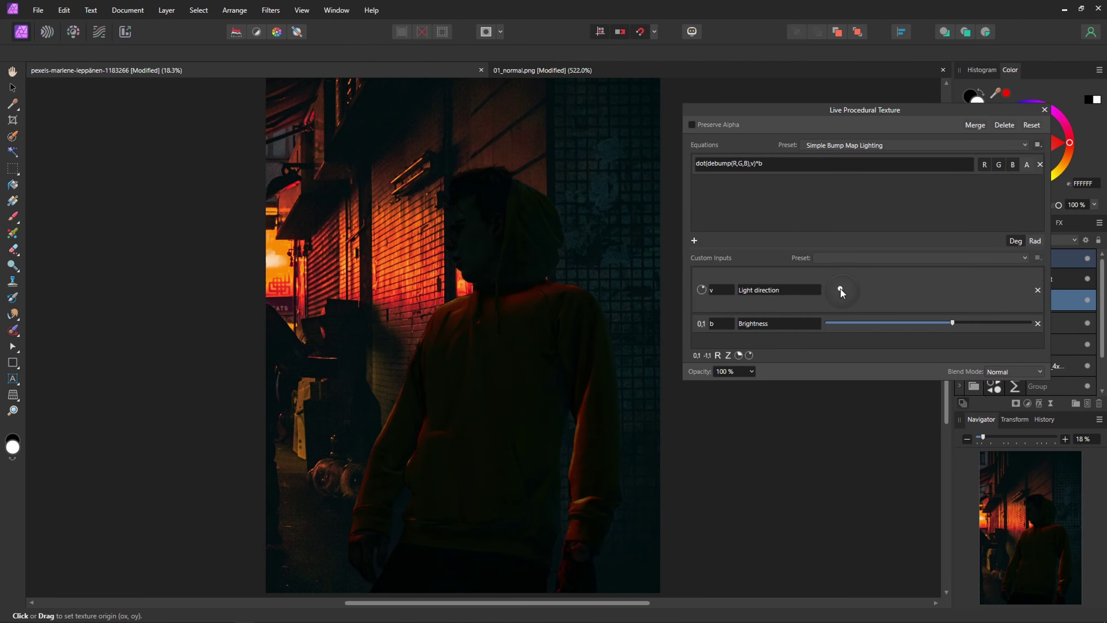
{"action": "double_click", "coordinate": [1073, 279]}
{"action": "left_click_drag", "start_coordinate": [834, 523], "coordinate": [750, 543]}
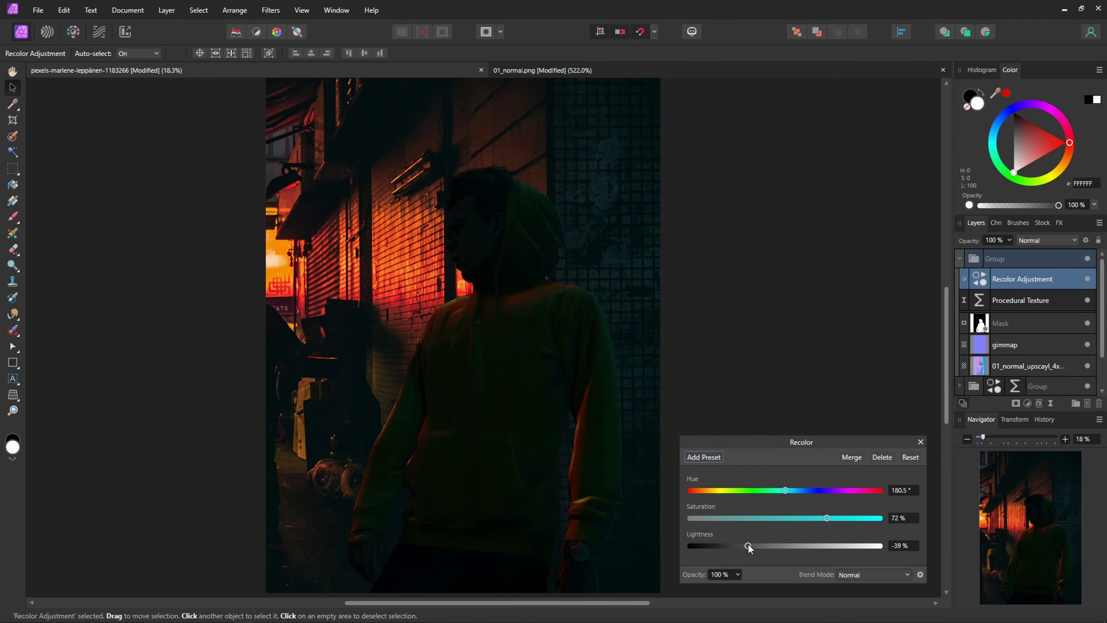
{"action": "left_click", "coordinate": [923, 442]}
Step: Fine-tune the hue of the duplicated group's Recolor adjustment and the brightness of its Procedural Texture
{"action": "double_click", "coordinate": [980, 279]}
{"action": "left_click_drag", "start_coordinate": [778, 492], "coordinate": [785, 493]}
{"action": "left_click", "coordinate": [923, 442]}
{"action": "double_click", "coordinate": [980, 300]}
{"action": "mouse_move", "coordinate": [968, 322]}
{"action": "left_mouse_down"}
{"action": "mouse_move", "coordinate": [984, 322]}
{"action": "mouse_move", "coordinate": [957, 320]}
{"action": "left_mouse_up"}
{"action": "left_click", "coordinate": [1042, 110]}
Step: Adjust the source layer ranges in the blend options of the lighting layers
{"action": "left_click", "coordinate": [1087, 240]}
{"action": "left_click_drag", "start_coordinate": [671, 245], "coordinate": [719, 395]}
{"action": "left_click", "coordinate": [1085, 249]}
{"action": "left_click", "coordinate": [1087, 240]}
{"action": "left_click_drag", "start_coordinate": [758, 214], "coordinate": [786, 388]}
{"action": "left_click", "coordinate": [1012, 147]}
{"action": "scroll", "coordinate": [628, 287], "scroll_direction": "down", "scroll_amount": 1}
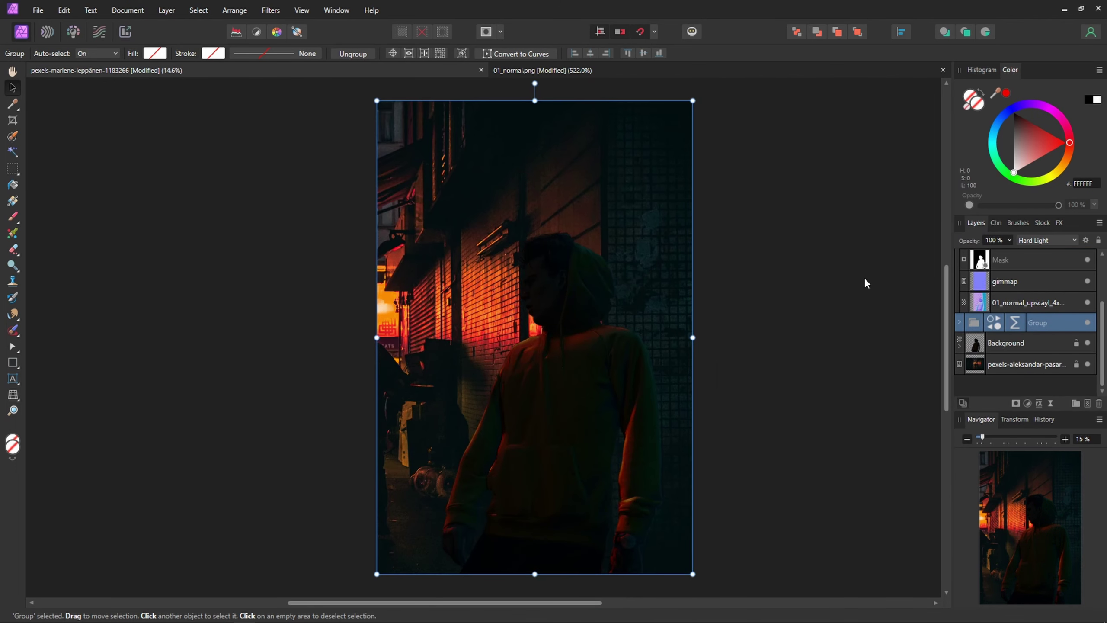
Step: Hide the lighting groups and the Background layer's Exposure Adjustment to compare with the original subject
{"action": "scroll", "coordinate": [982, 272], "scroll_direction": "up", "scroll_amount": 2}
{"action": "left_click", "coordinate": [960, 258]}
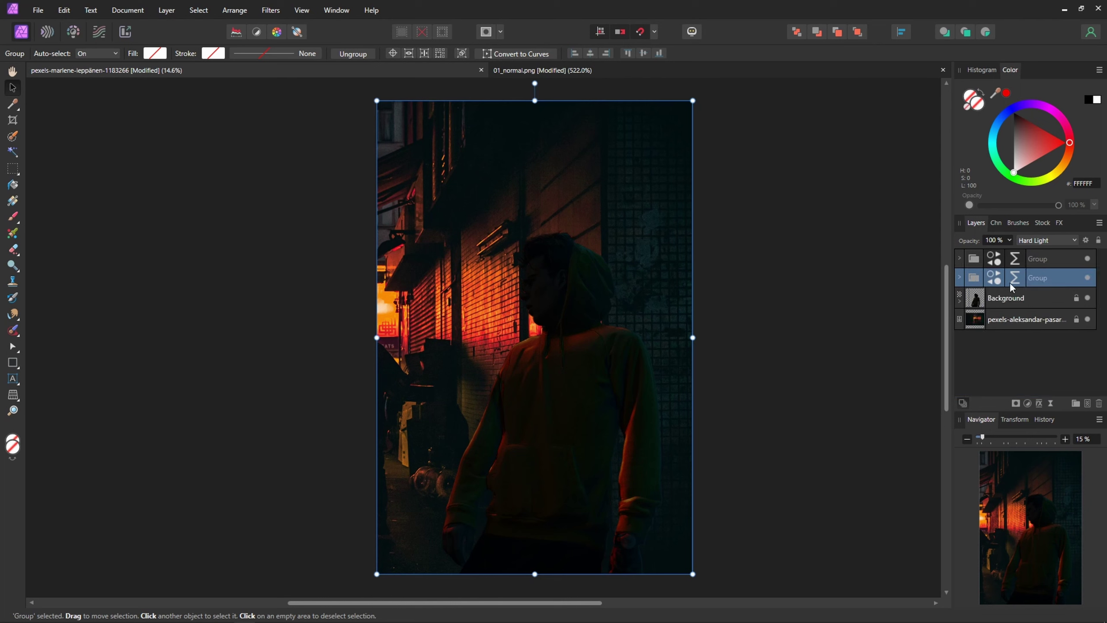
{"action": "left_click", "coordinate": [960, 303]}
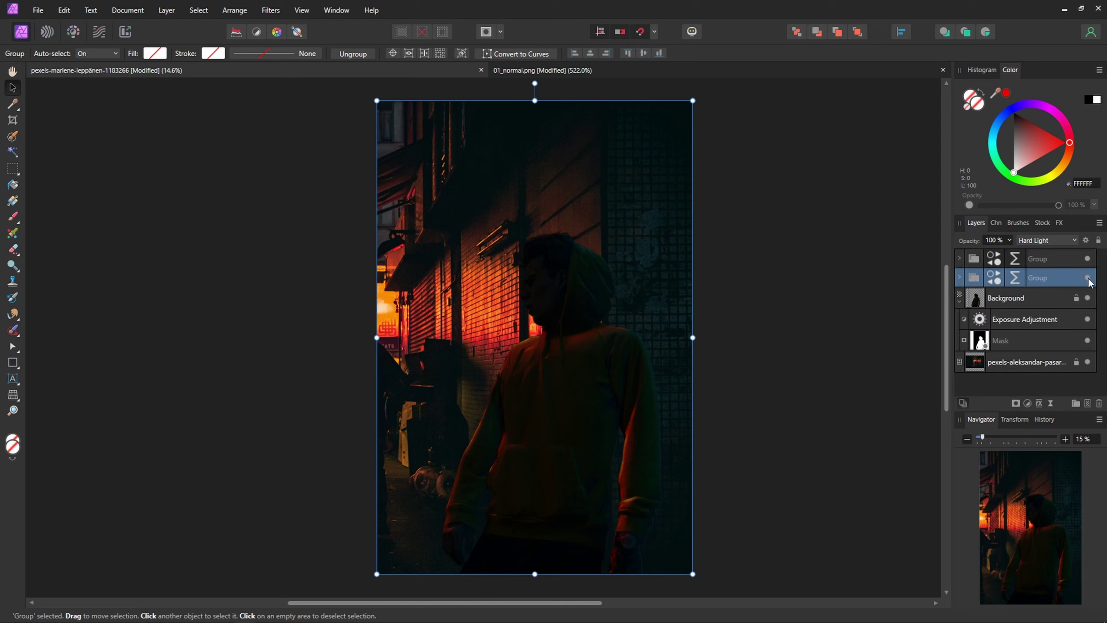
{"action": "left_click", "coordinate": [1088, 258]}
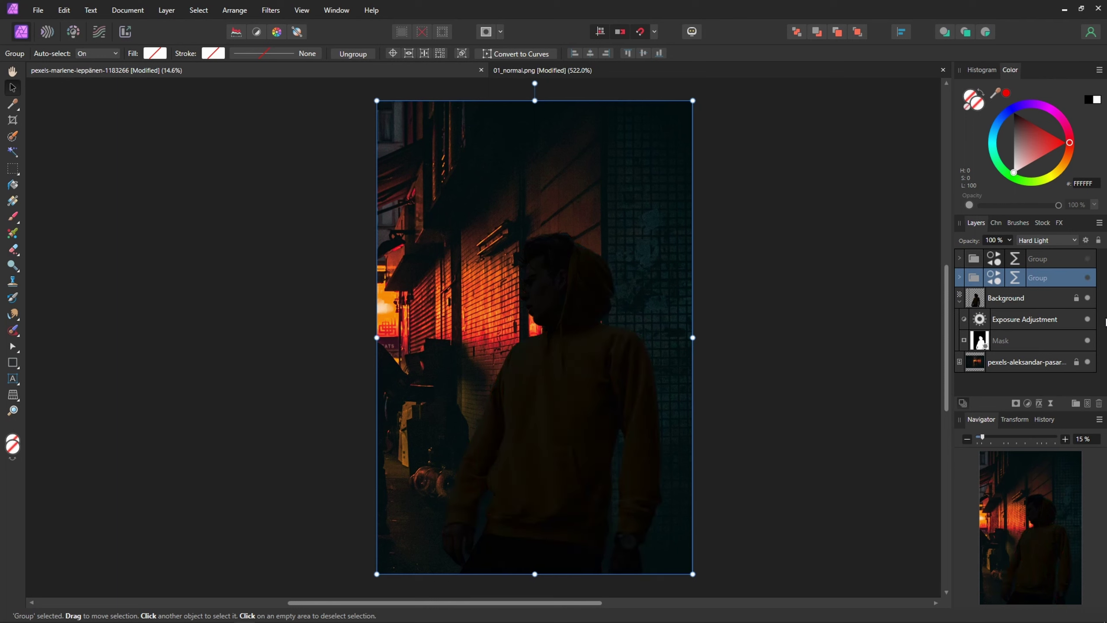
{"action": "left_click", "coordinate": [1088, 320]}
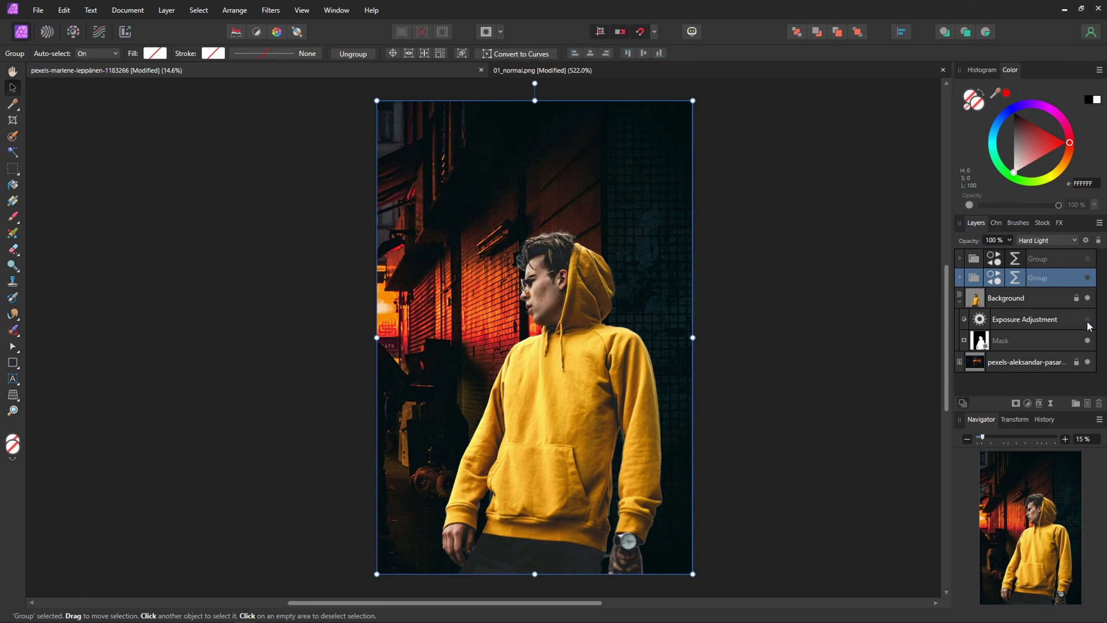
Step: Show the Background layer's Exposure Adjustment and both lighting groups again, and collapse the Background layer's contents
{"action": "left_click", "coordinate": [1088, 321]}
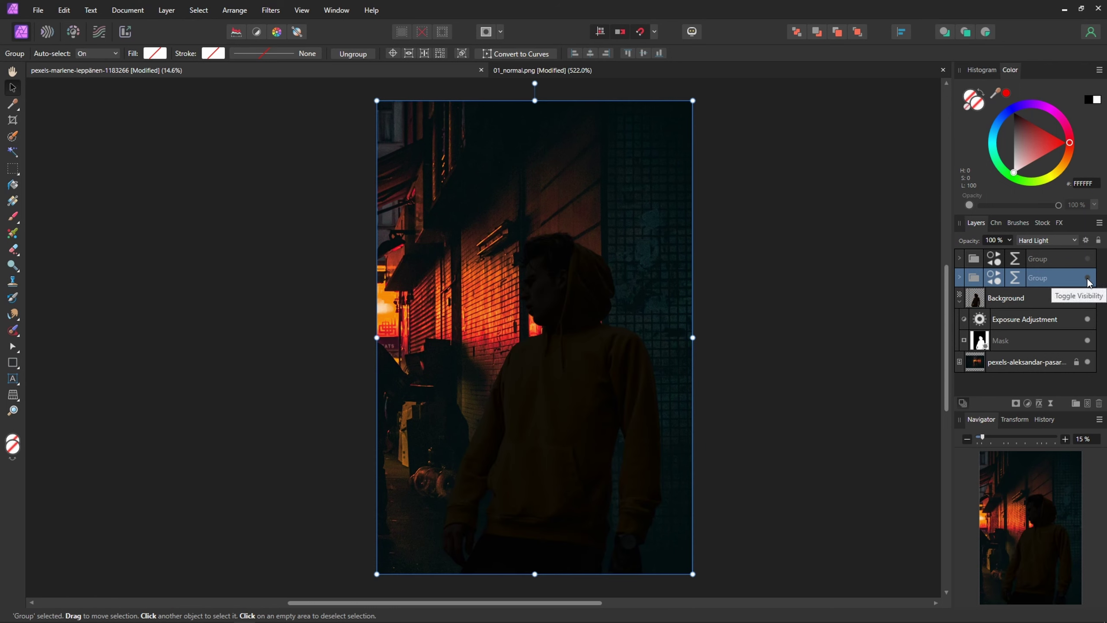
{"action": "left_click", "coordinate": [1088, 278]}
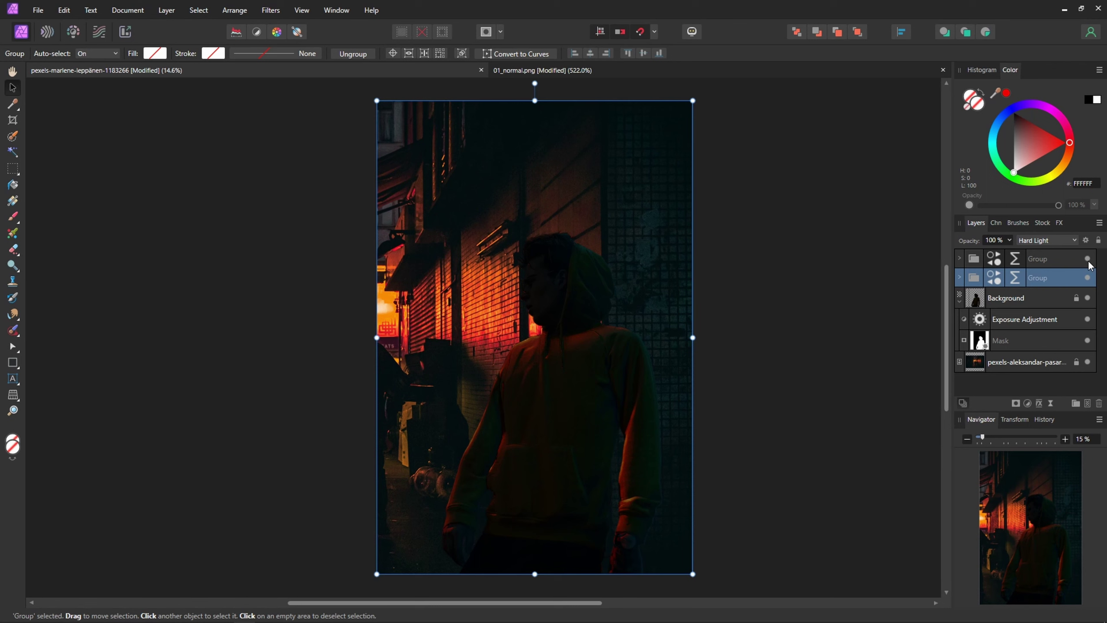
{"action": "left_click", "coordinate": [960, 258]}
{"action": "left_click", "coordinate": [959, 259]}
{"action": "left_click", "coordinate": [959, 277]}
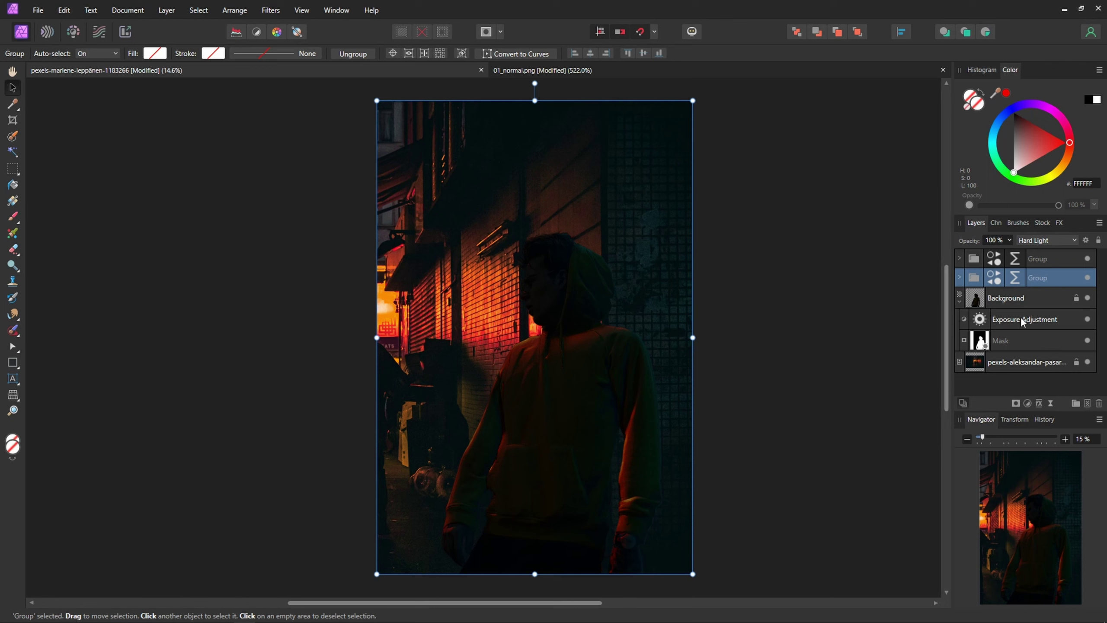
{"action": "left_click", "coordinate": [959, 301]}
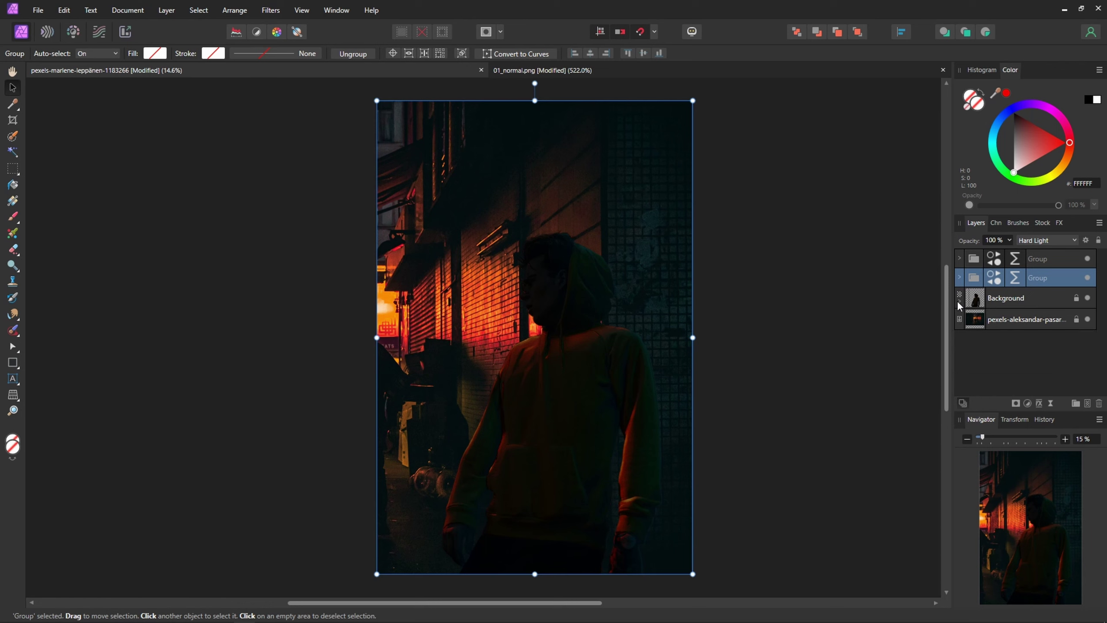
{"action": "left_click", "coordinate": [973, 261]}
{"action": "key", "text": "ctrl+j"}
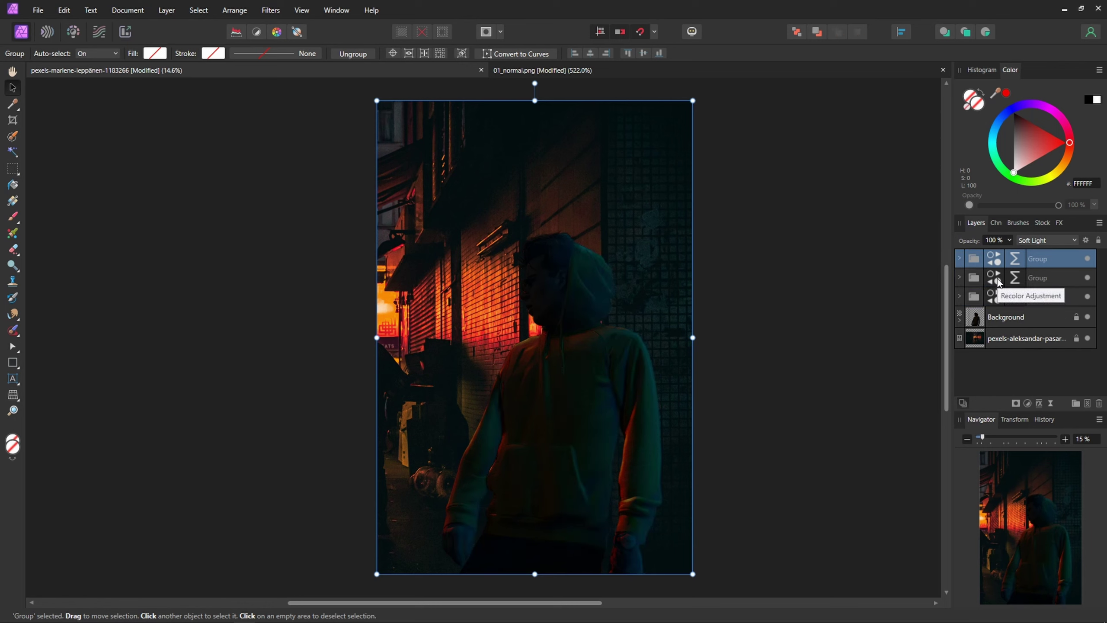
{"action": "double_click", "coordinate": [1016, 261]}
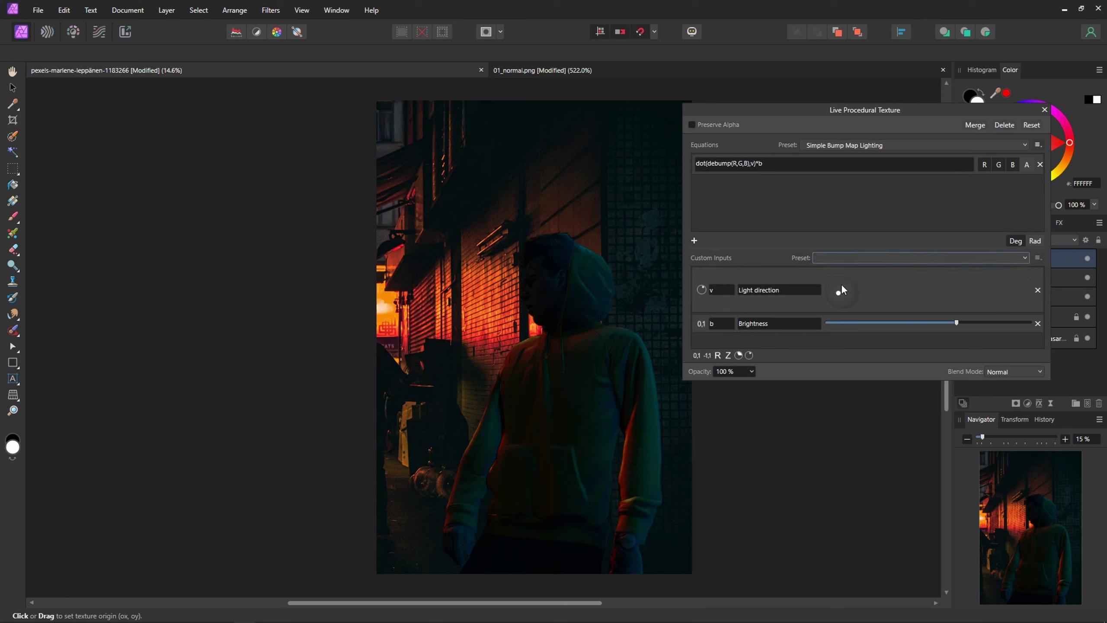
{"action": "left_click_drag", "start_coordinate": [832, 290], "coordinate": [844, 290]}
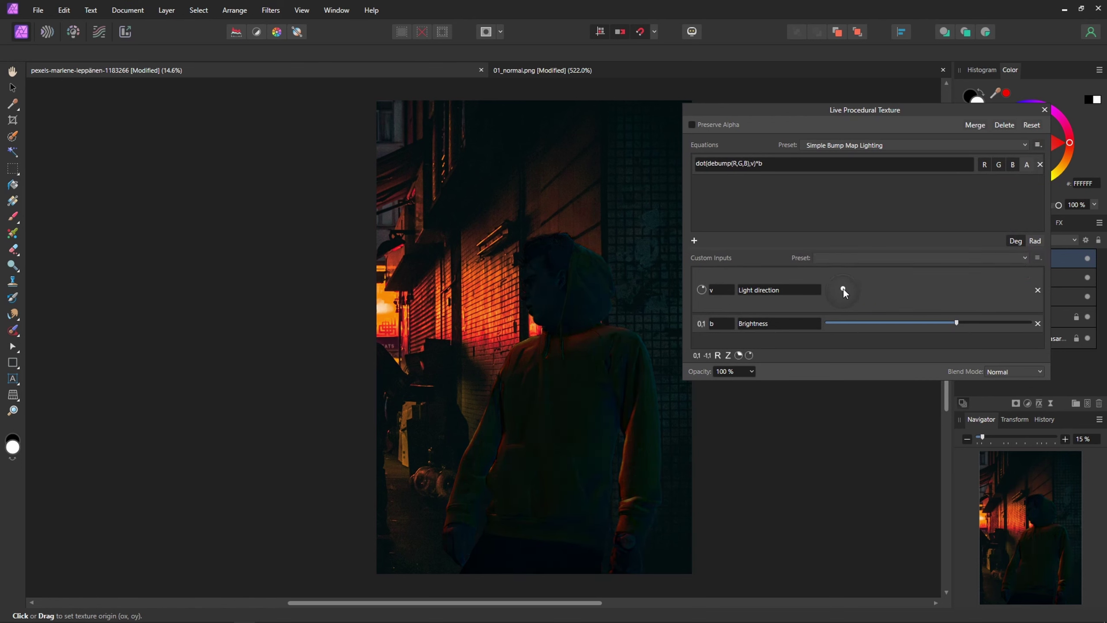
{"action": "left_click", "coordinate": [1045, 109]}
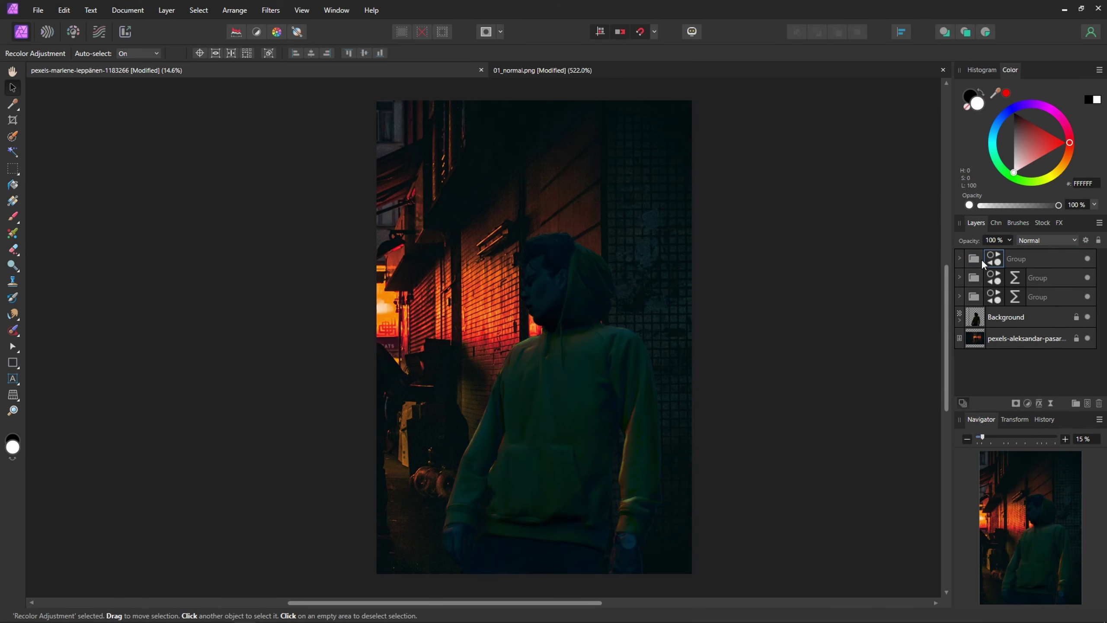
{"action": "left_click", "coordinate": [1034, 264]}
{"action": "left_click", "coordinate": [1100, 404]}
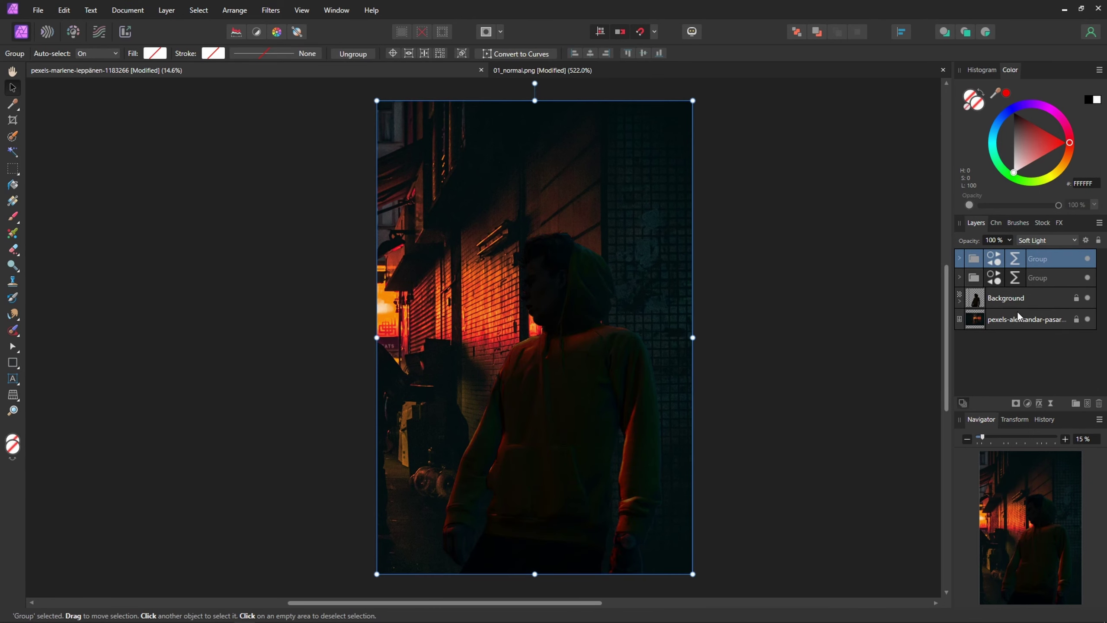
Step: Group the Background layer together with both lighting groups and expand the new group
{"action": "left_click", "coordinate": [1020, 291]}
{"action": "left_click", "coordinate": [1048, 260], "text": "shift"}
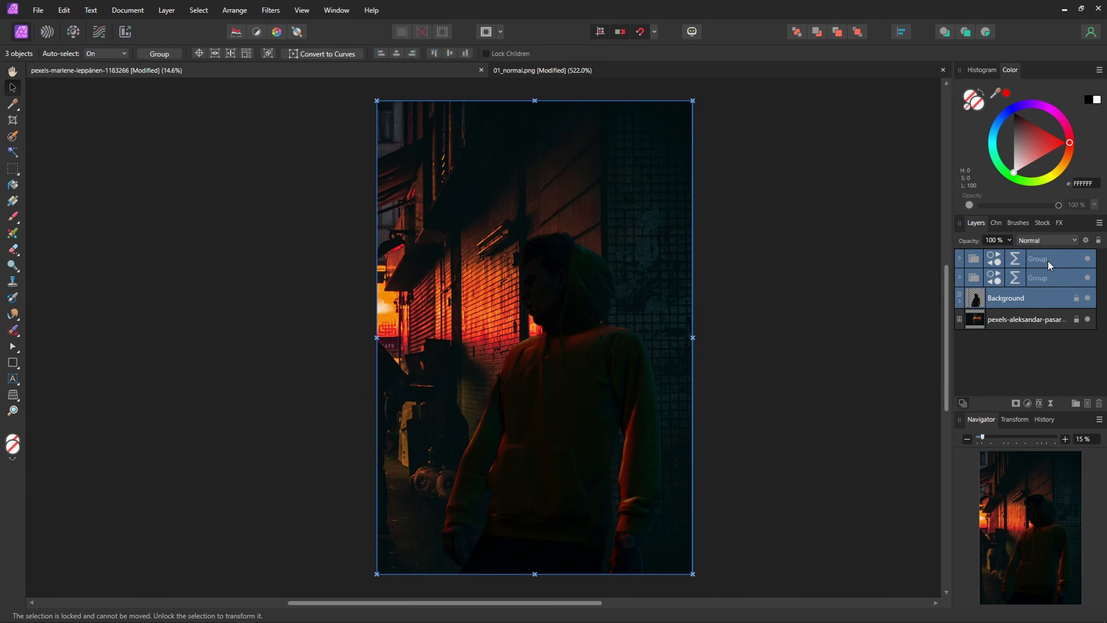
{"action": "key", "text": "ctrl+g"}
{"action": "left_click", "coordinate": [959, 261]}
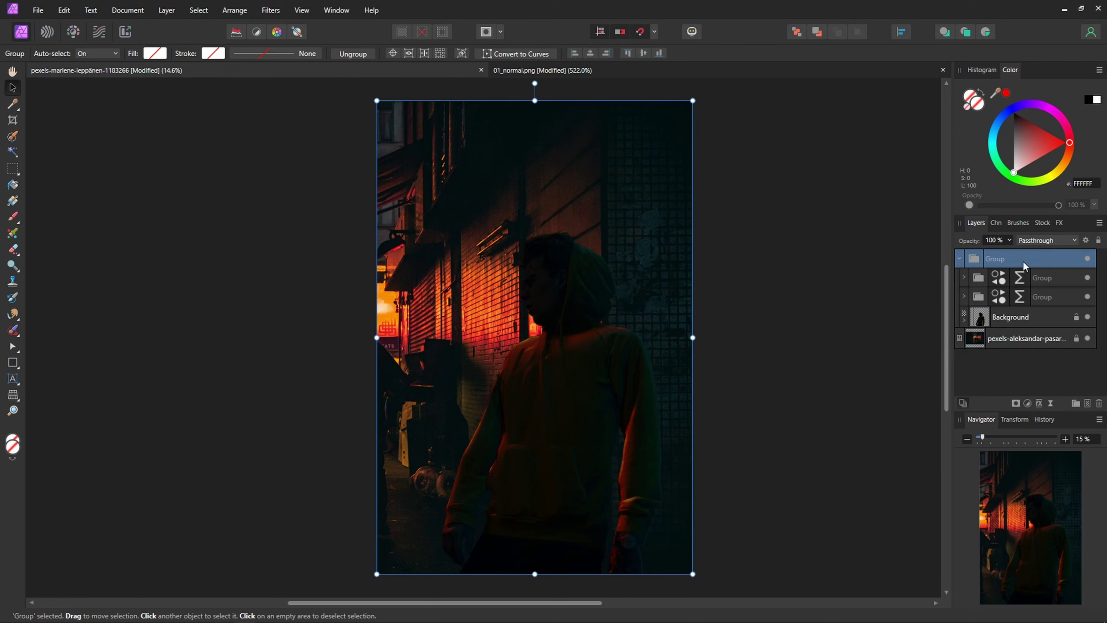
Step: Add a Curves adjustment inside the new group, above the lighting groups
{"action": "left_click", "coordinate": [1028, 403]}
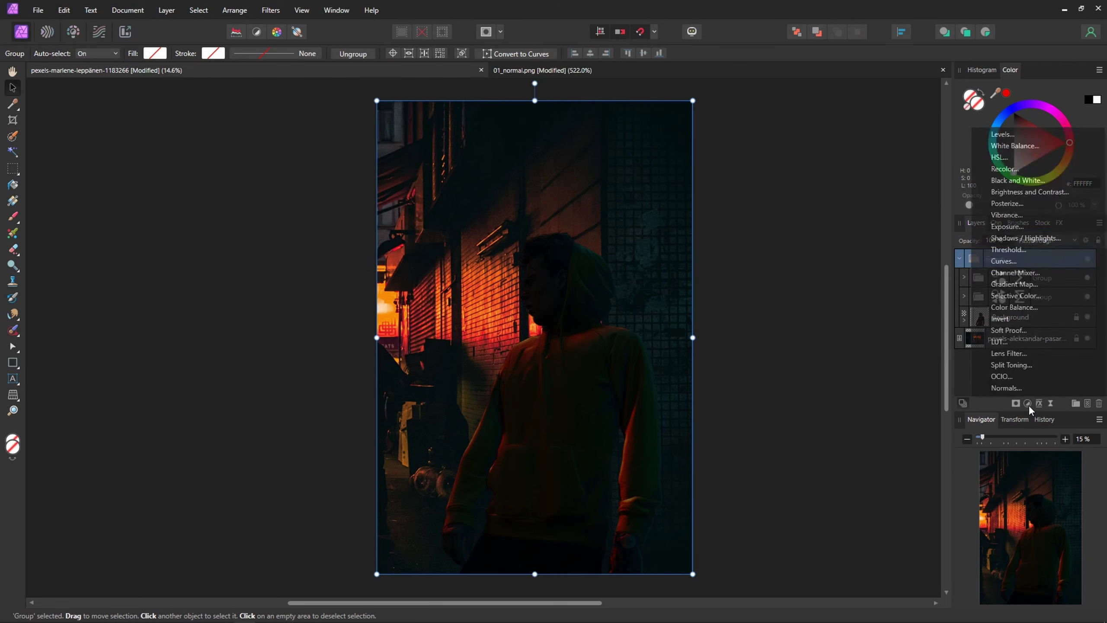
{"action": "scroll", "coordinate": [563, 571], "scroll_direction": "up", "scroll_amount": 3}
{"action": "scroll", "coordinate": [121, 375], "scroll_direction": "up", "scroll_amount": 1}
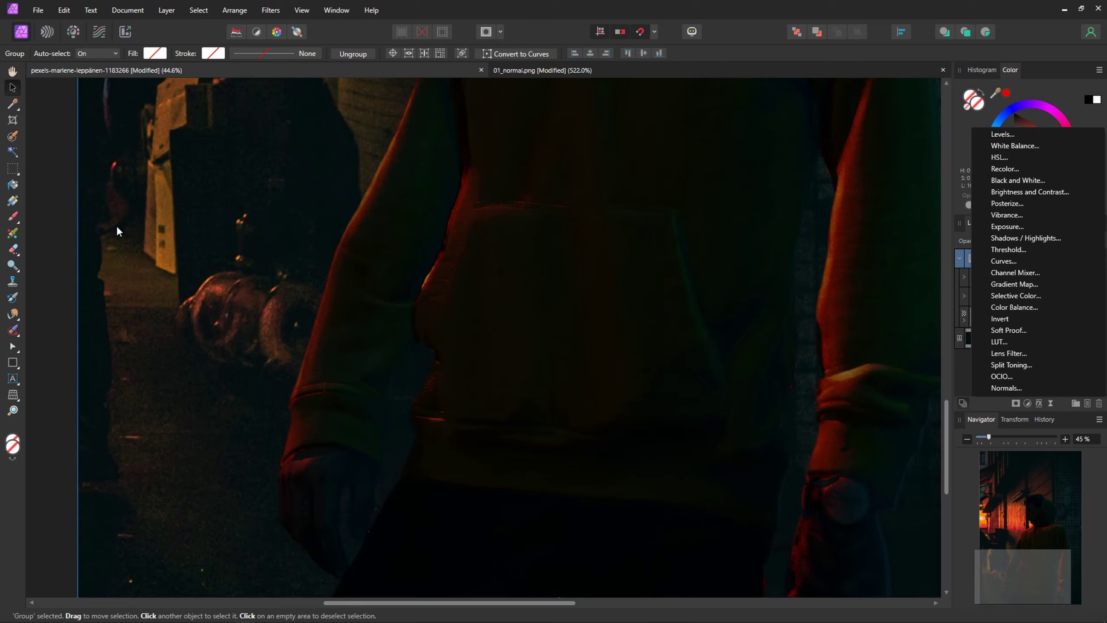
{"action": "scroll", "coordinate": [319, 384], "scroll_direction": "down", "scroll_amount": 1}
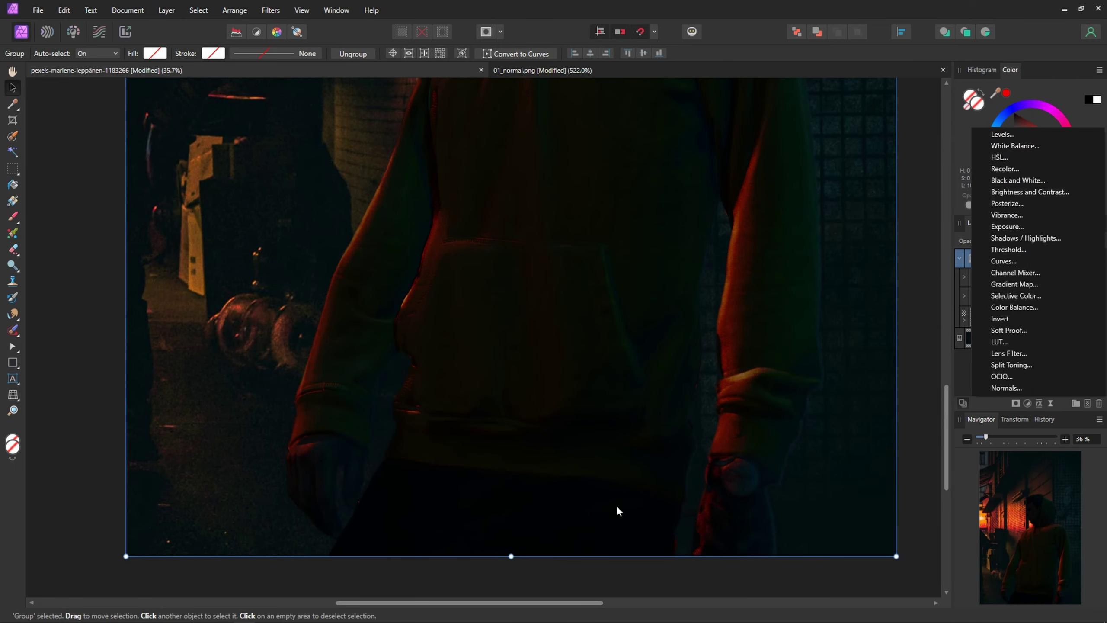
{"action": "scroll", "coordinate": [525, 508], "scroll_direction": "down", "scroll_amount": 2}
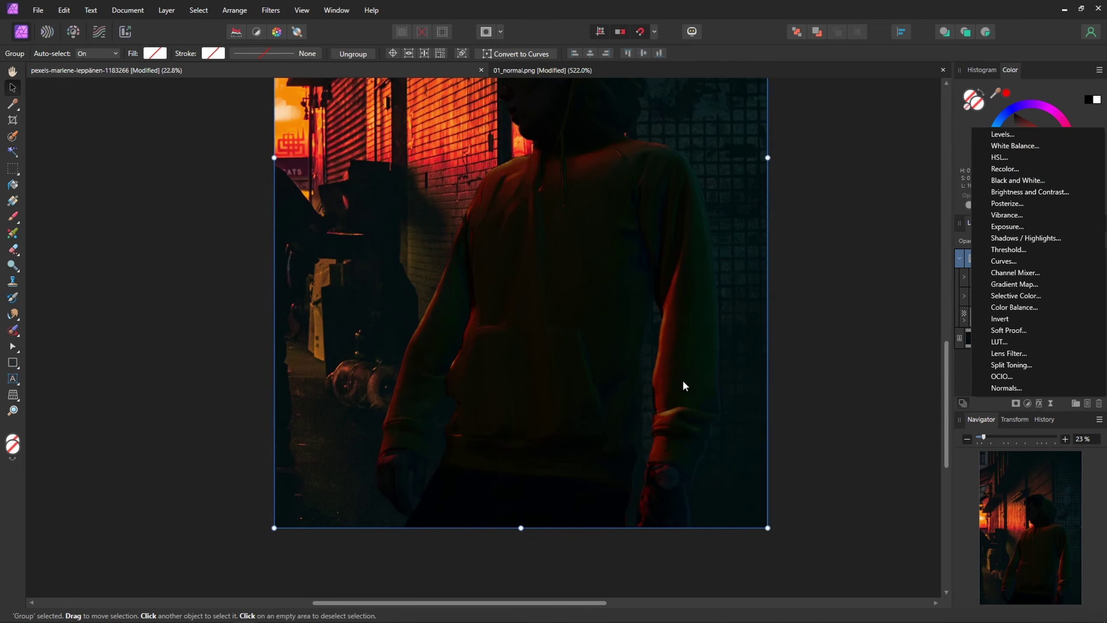
{"action": "left_click", "coordinate": [1014, 260]}
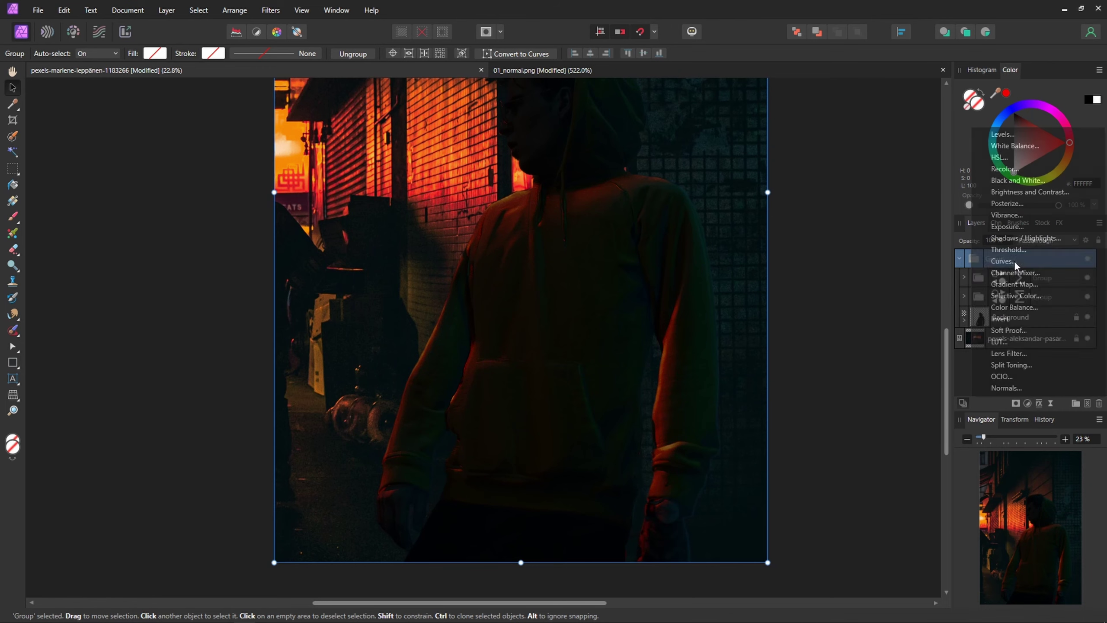
{"action": "left_click_drag", "start_coordinate": [775, 285], "coordinate": [885, 218]}
{"action": "scroll", "coordinate": [630, 374], "scroll_direction": "down", "scroll_amount": 2}
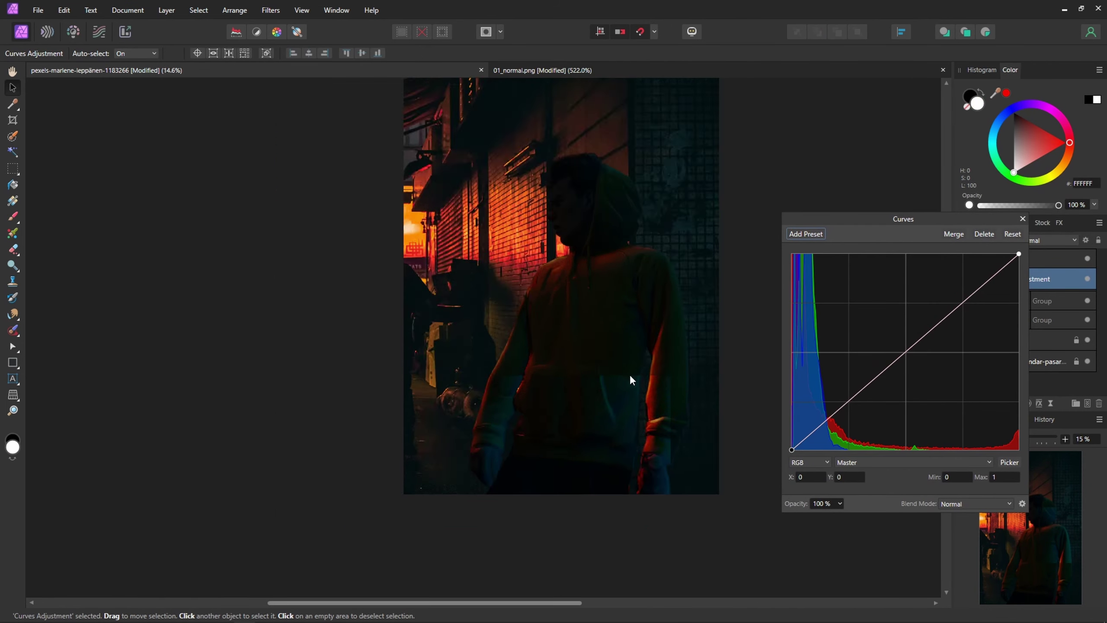
{"action": "scroll", "coordinate": [625, 371], "scroll_direction": "up", "scroll_amount": 3}
{"action": "scroll", "coordinate": [643, 379], "scroll_direction": "down", "scroll_amount": 1}
Step: Raise the master curve's black point to Y 0.04 and lower the midtones with a point around X 0.628, Y 0.526
{"action": "left_click", "coordinate": [791, 449]}
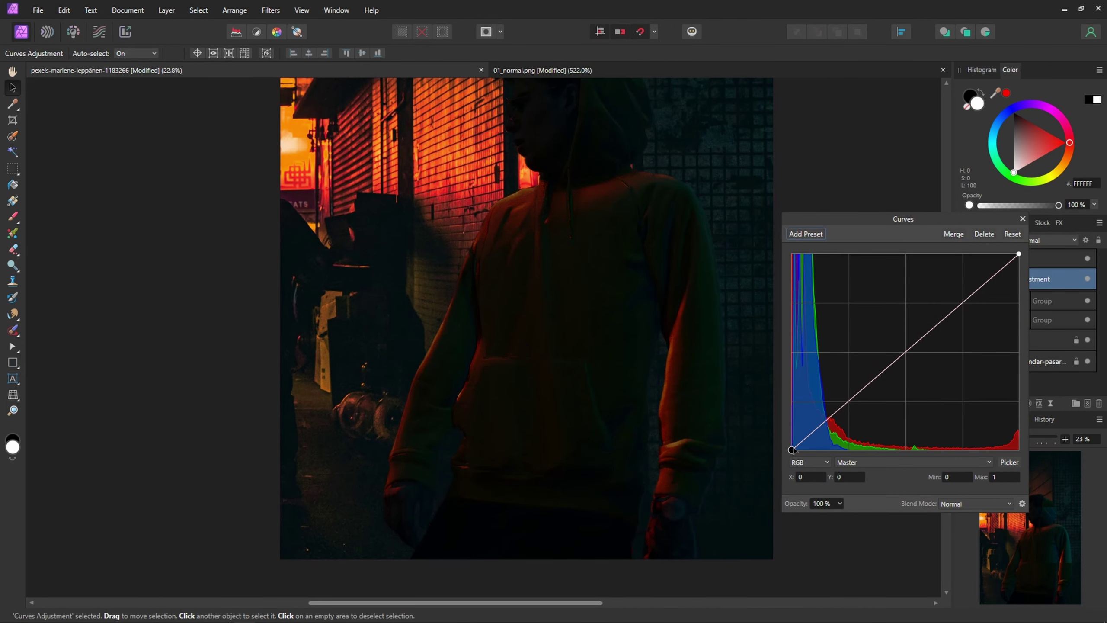
{"action": "left_click_drag", "start_coordinate": [930, 235], "coordinate": [938, 204]}
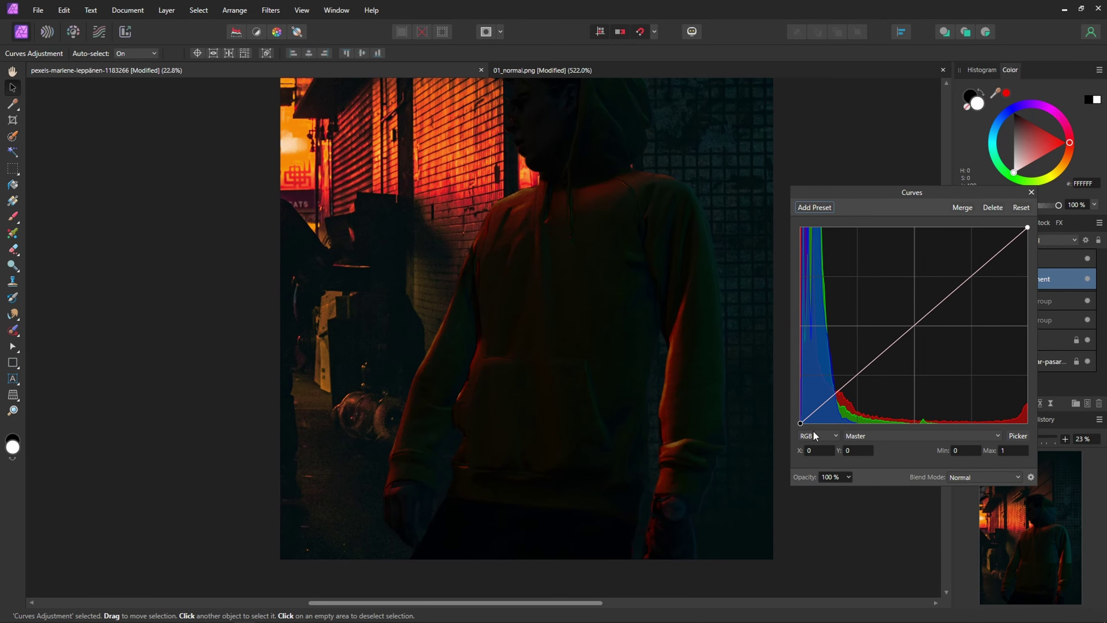
{"action": "left_click_drag", "start_coordinate": [801, 424], "coordinate": [793, 418]}
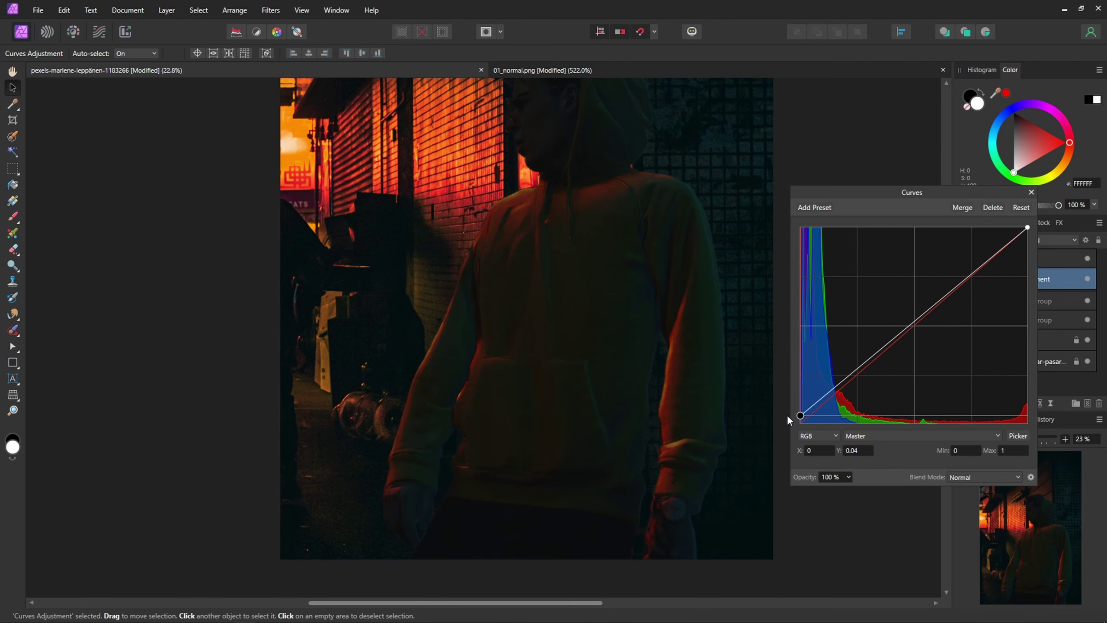
{"action": "scroll", "coordinate": [507, 379], "scroll_direction": "down", "scroll_amount": 2}
{"action": "scroll", "coordinate": [505, 377], "scroll_direction": "up", "scroll_amount": 1}
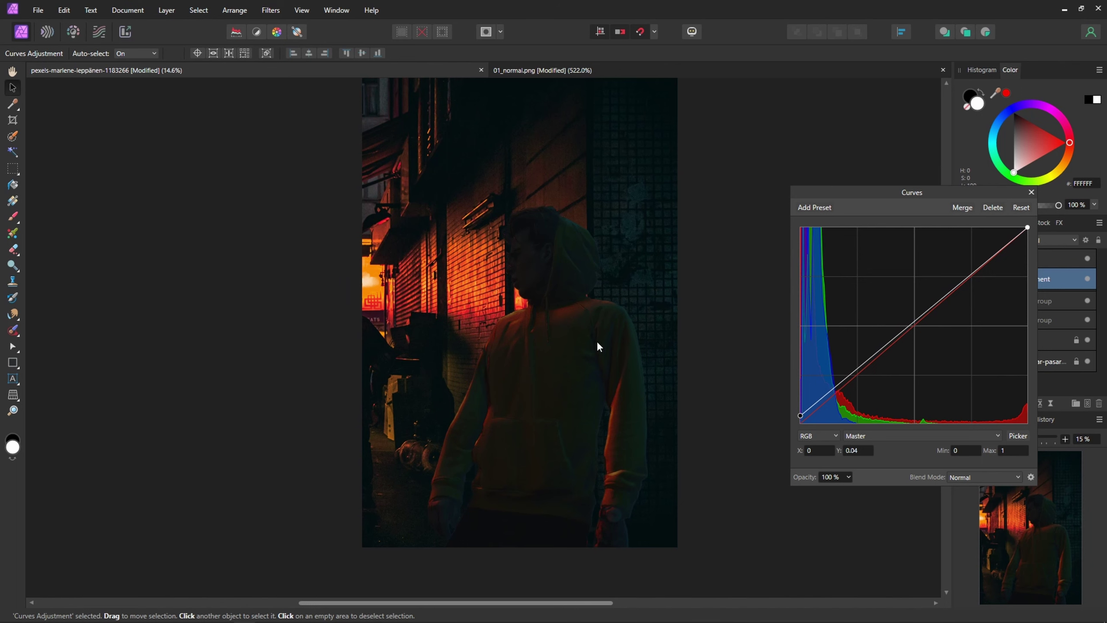
{"action": "left_click_drag", "start_coordinate": [922, 318], "coordinate": [945, 323]}
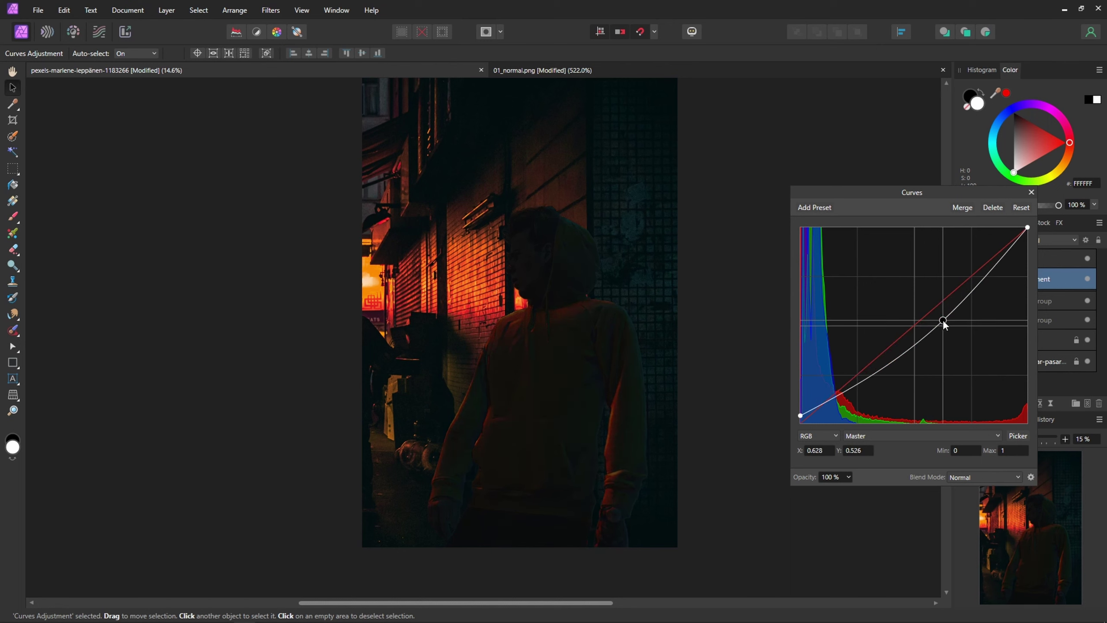
{"action": "left_click", "coordinate": [1033, 193]}
Step: Add a Selective Color adjustment and place it inside the group above the Curves Adjustment
{"action": "left_click", "coordinate": [1028, 403]}
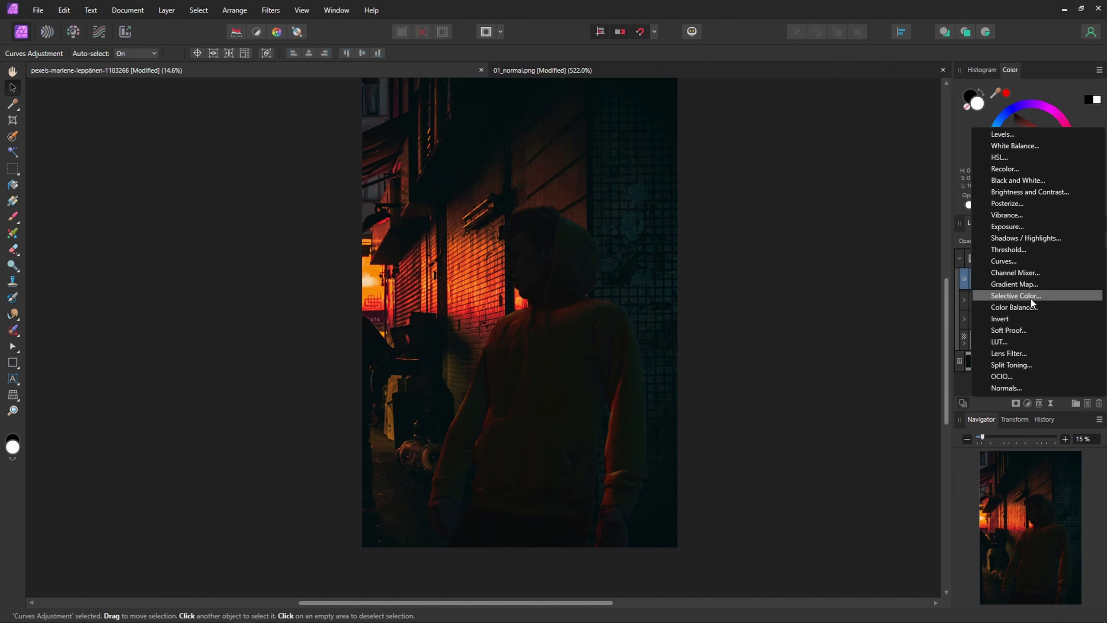
{"action": "left_click", "coordinate": [1031, 298]}
{"action": "left_click_drag", "start_coordinate": [1018, 297], "coordinate": [932, 314]}
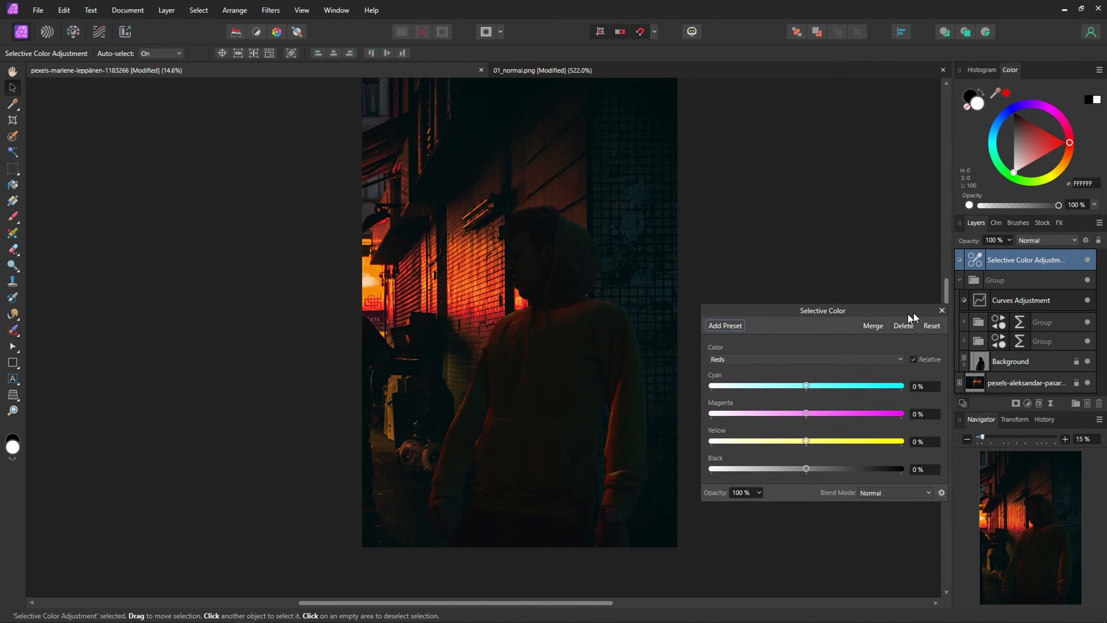
{"action": "left_click_drag", "start_coordinate": [997, 290], "coordinate": [996, 291]}
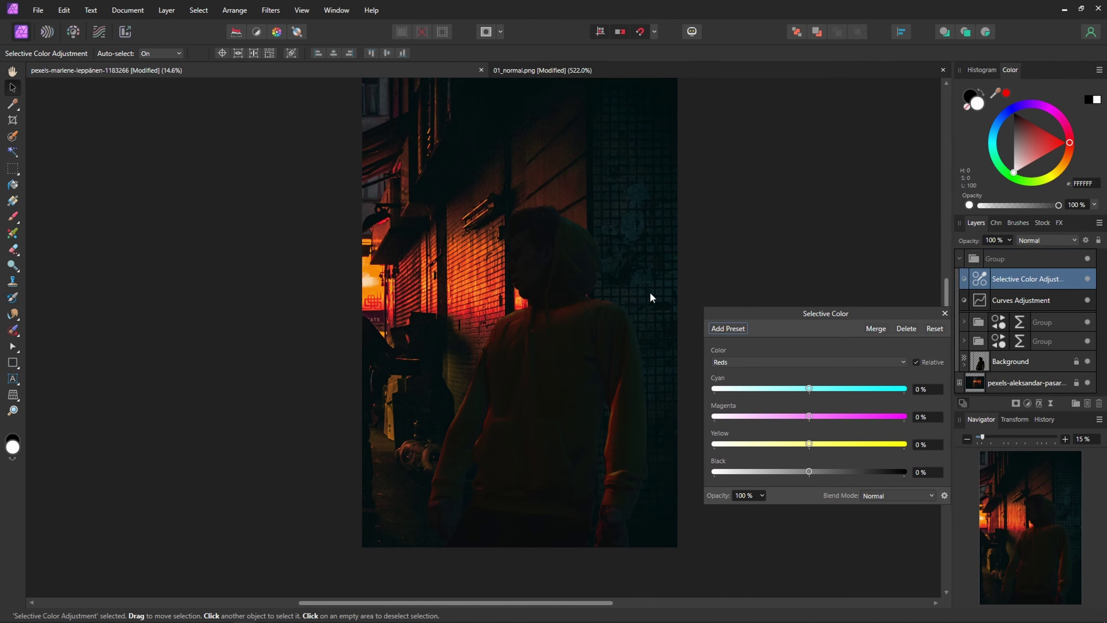
Step: Set the Reds in the Selective Color adjustment to cyan -24%, magenta 55% and yellow 0%
{"action": "scroll", "coordinate": [650, 292], "scroll_direction": "up", "scroll_amount": 2}
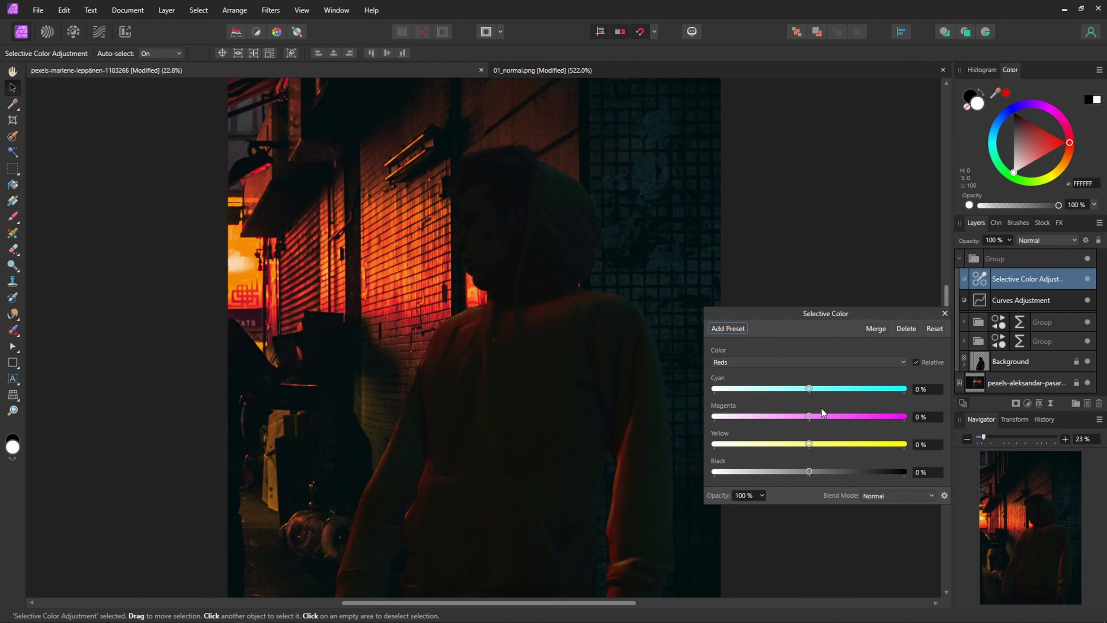
{"action": "mouse_move", "coordinate": [810, 387]}
{"action": "left_mouse_down"}
{"action": "mouse_move", "coordinate": [717, 392]}
{"action": "mouse_move", "coordinate": [808, 393]}
{"action": "left_mouse_up"}
{"action": "scroll", "coordinate": [561, 371], "scroll_direction": "down", "scroll_amount": 1}
{"action": "mouse_move", "coordinate": [811, 388]}
{"action": "left_mouse_down"}
{"action": "mouse_move", "coordinate": [691, 387]}
{"action": "mouse_move", "coordinate": [801, 391]}
{"action": "left_mouse_up"}
{"action": "left_click_drag", "start_coordinate": [808, 477], "coordinate": [847, 419]}
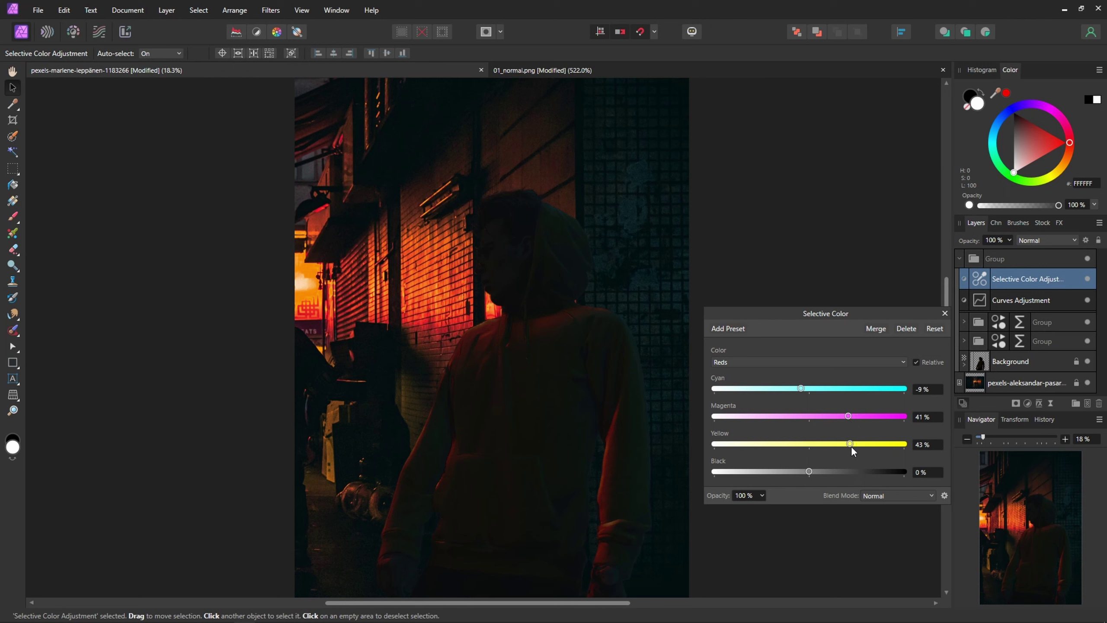
{"action": "left_click_drag", "start_coordinate": [870, 444], "coordinate": [810, 444]}
{"action": "mouse_move", "coordinate": [802, 388]}
{"action": "left_mouse_down"}
{"action": "mouse_move", "coordinate": [746, 390]}
{"action": "mouse_move", "coordinate": [788, 390]}
{"action": "left_mouse_up"}
Step: Expand the lower lighting group and shift its Procedural Texture's light direction so the warm light reaches more of the hoodie
{"action": "left_click", "coordinate": [964, 341]}
{"action": "left_click", "coordinate": [984, 349]}
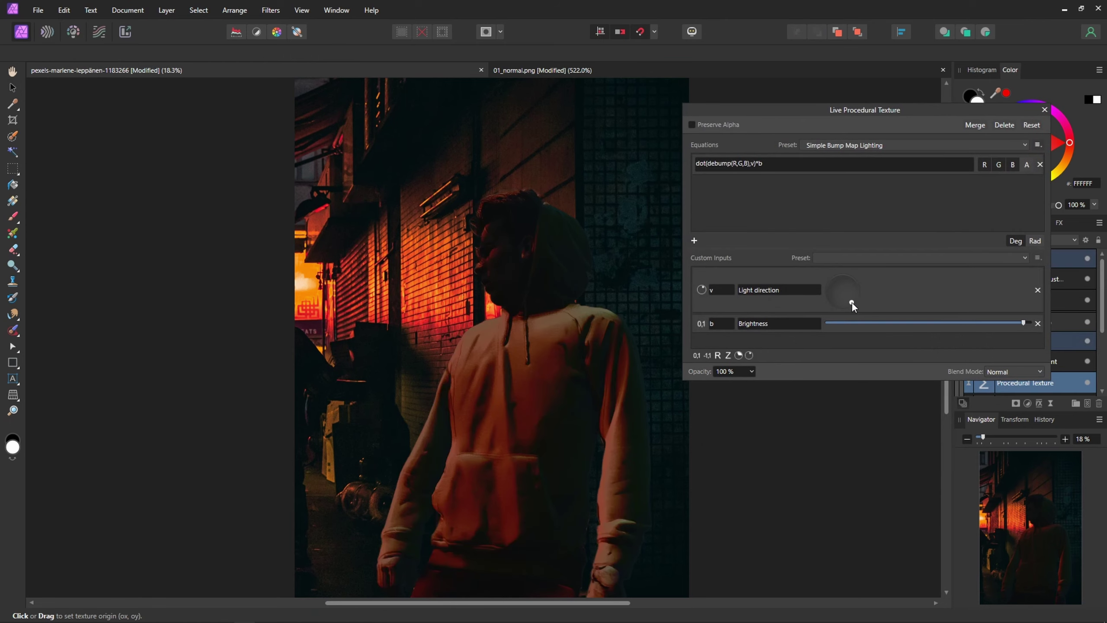
{"action": "scroll", "coordinate": [514, 240], "scroll_direction": "up", "scroll_amount": 3}
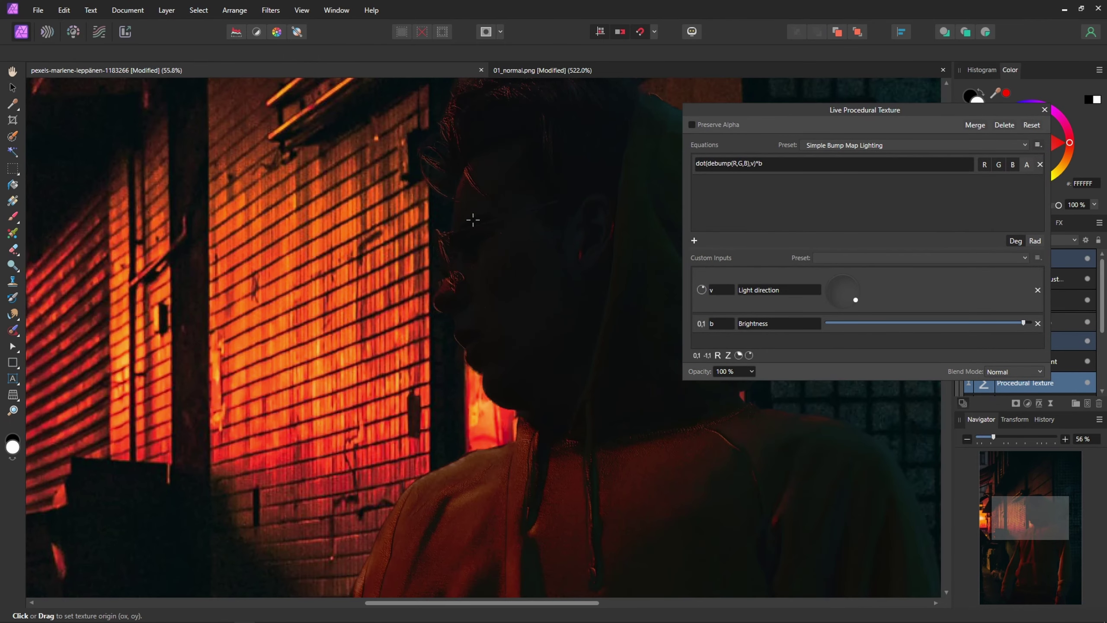
{"action": "scroll", "coordinate": [618, 269], "scroll_direction": "down", "scroll_amount": 4}
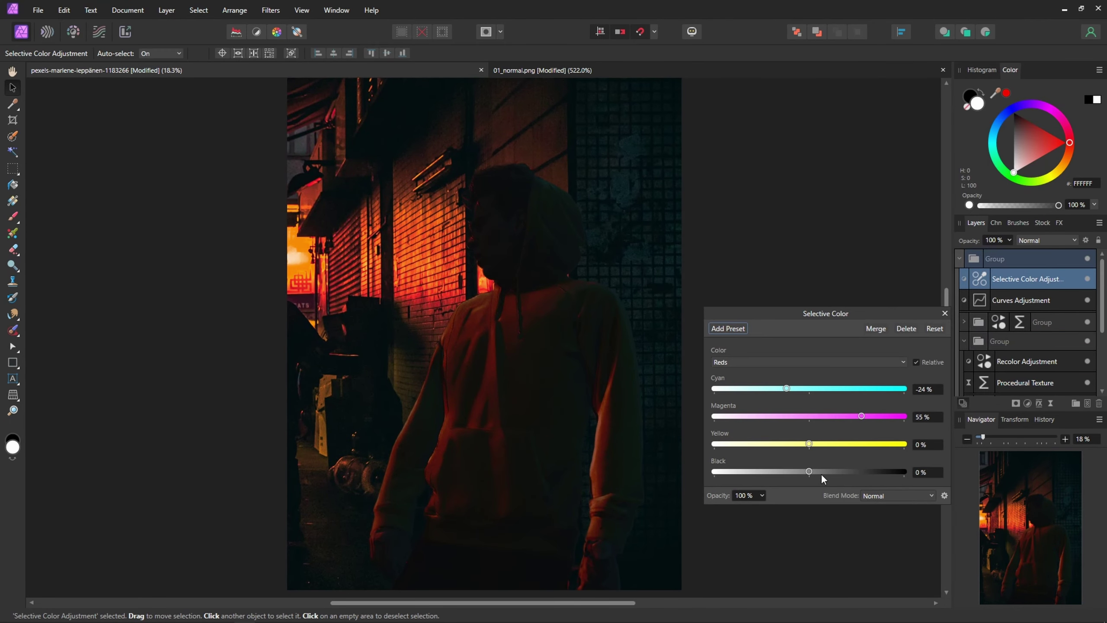
Step: Fine-tune the cyan, yellow and black amounts across colour ranges in the Selective Color adjustment
{"action": "mouse_move", "coordinate": [823, 478]}
{"action": "left_mouse_down"}
{"action": "mouse_move", "coordinate": [897, 473]}
{"action": "mouse_move", "coordinate": [810, 474]}
{"action": "left_mouse_up"}
{"action": "left_click_drag", "start_coordinate": [760, 388], "coordinate": [879, 389]}
{"action": "left_click", "coordinate": [794, 365]}
{"action": "left_click", "coordinate": [803, 392]}
{"action": "left_click_drag", "start_coordinate": [809, 444], "coordinate": [779, 451]}
Step: Add a live Add Noise filter and place it inside the group between the Curves Adjustment and the lighting groups
{"action": "scroll", "coordinate": [505, 429], "scroll_direction": "up", "scroll_amount": 5}
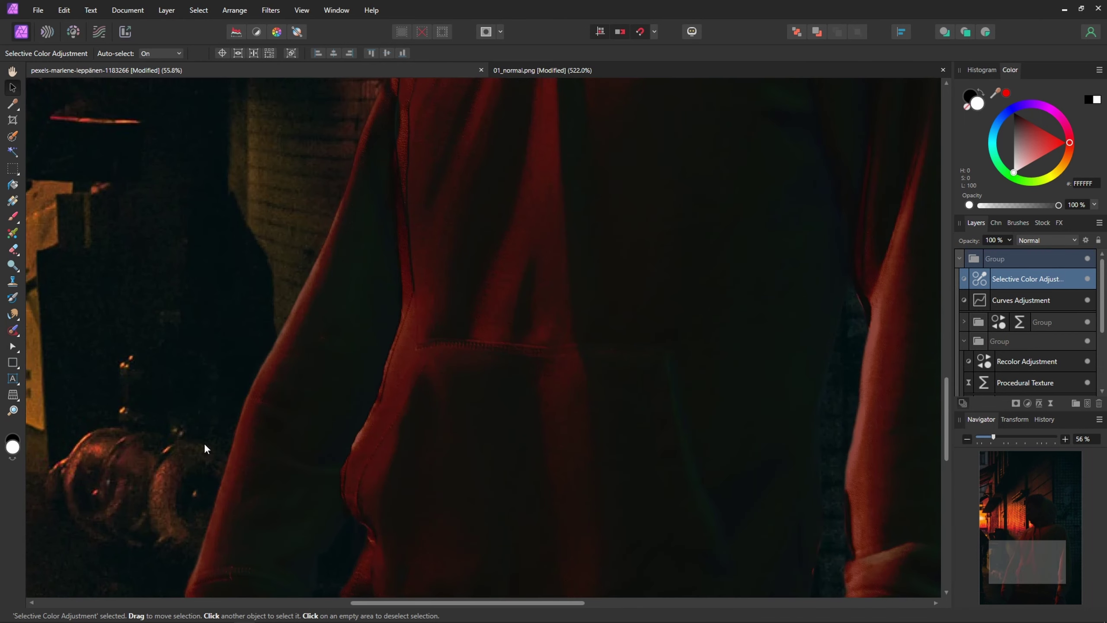
{"action": "scroll", "coordinate": [208, 294], "scroll_direction": "down", "scroll_amount": 3}
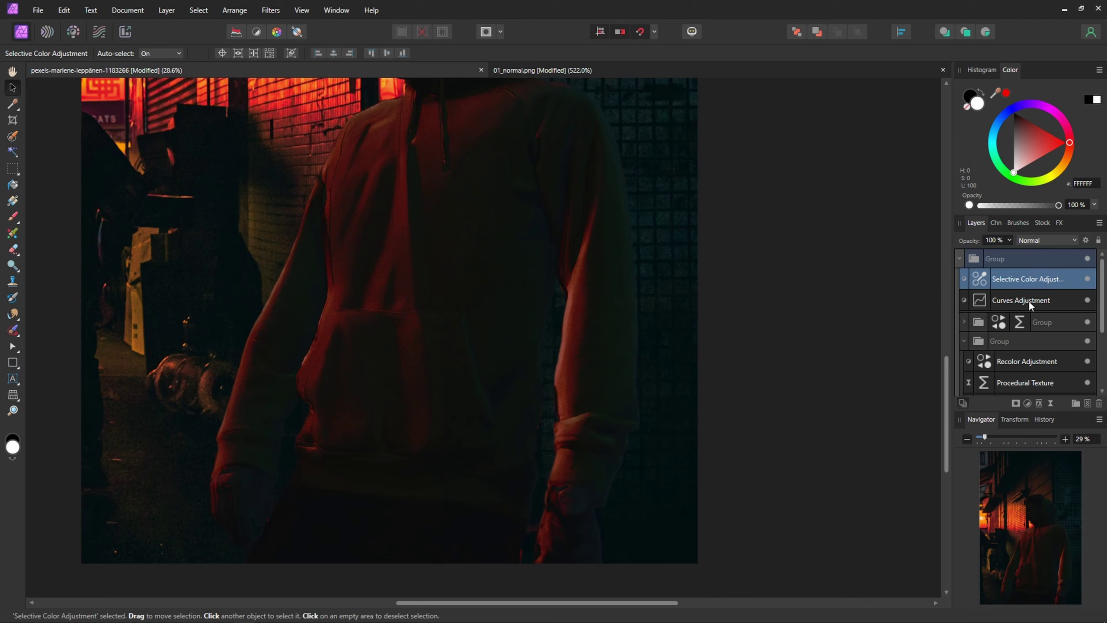
{"action": "left_click", "coordinate": [1050, 401]}
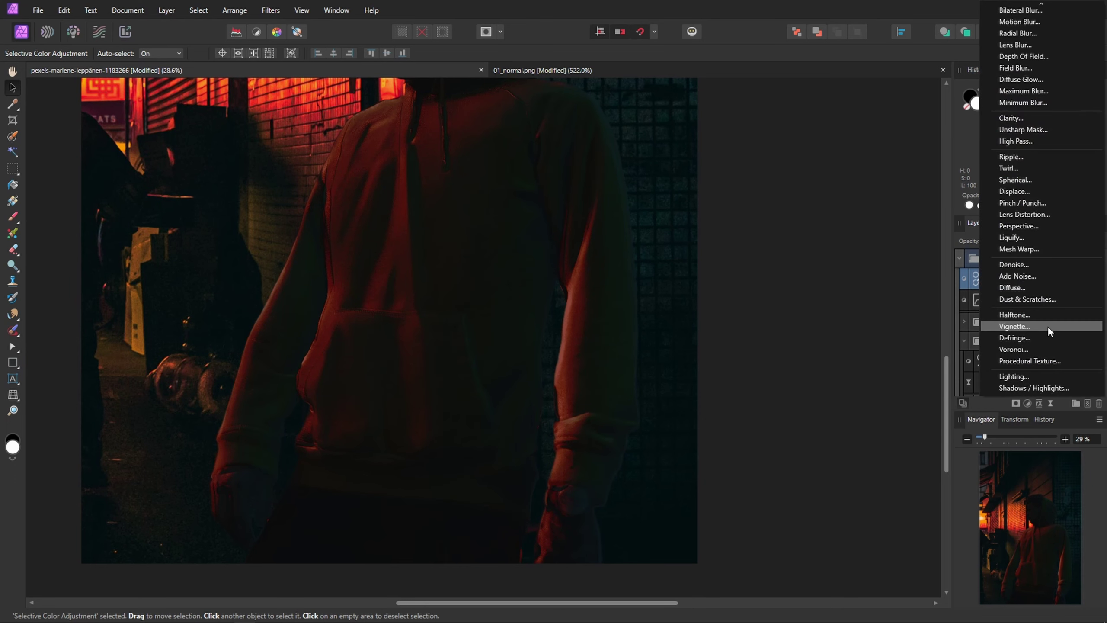
{"action": "left_click", "coordinate": [1029, 277]}
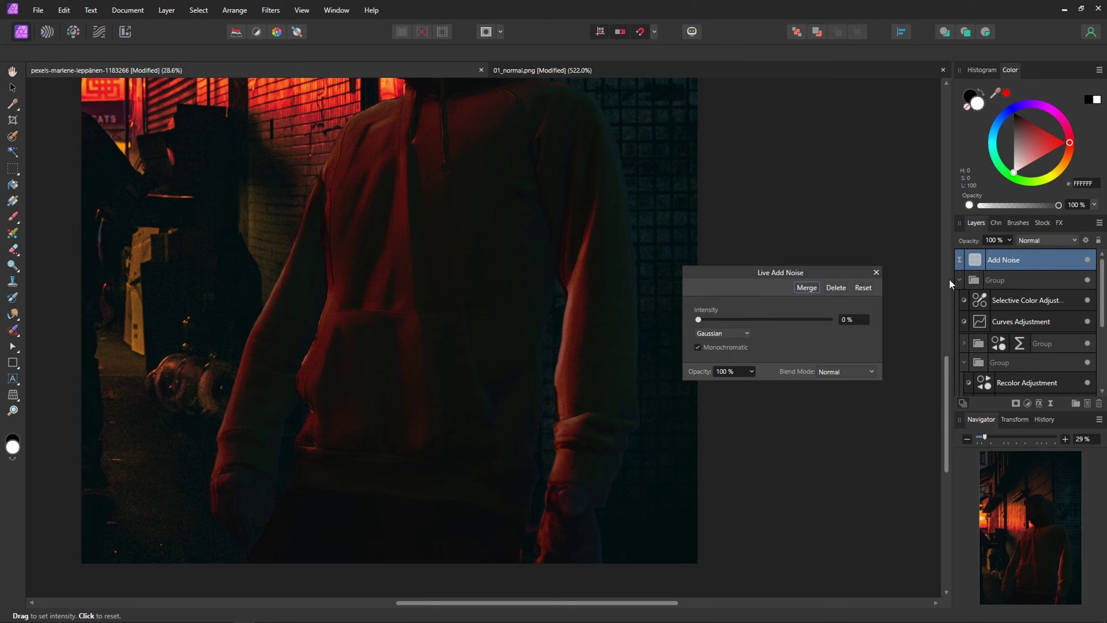
{"action": "left_click_drag", "start_coordinate": [980, 262], "coordinate": [999, 330]}
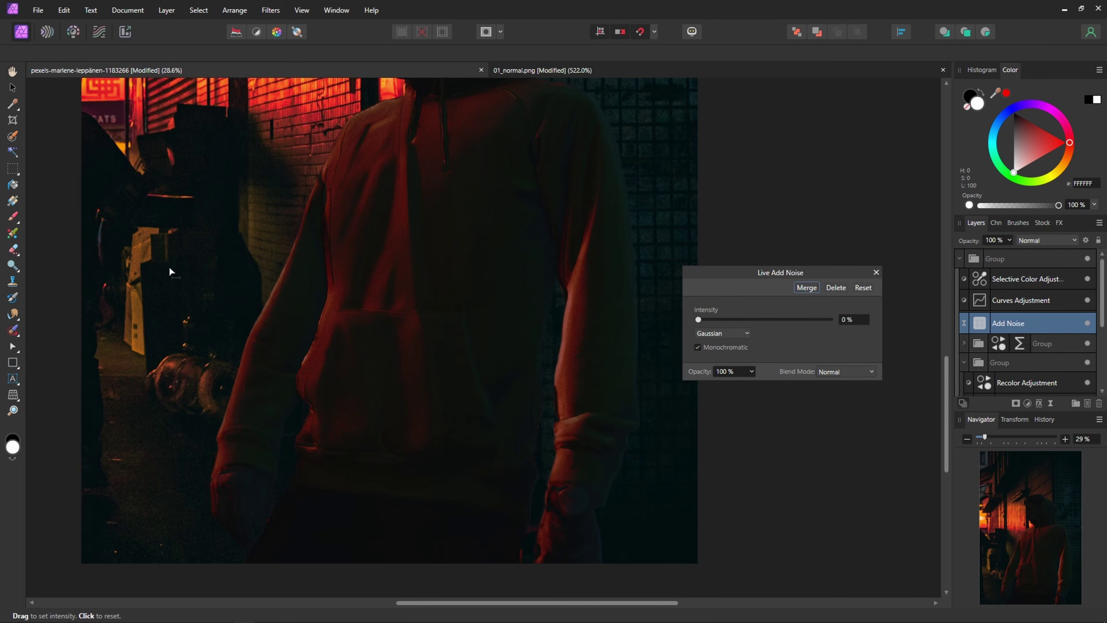
Step: Raise the Add Noise filter's intensity to 39% and compare the hoodie's grain with the alley background
{"action": "scroll", "coordinate": [170, 272], "scroll_direction": "up", "scroll_amount": 3}
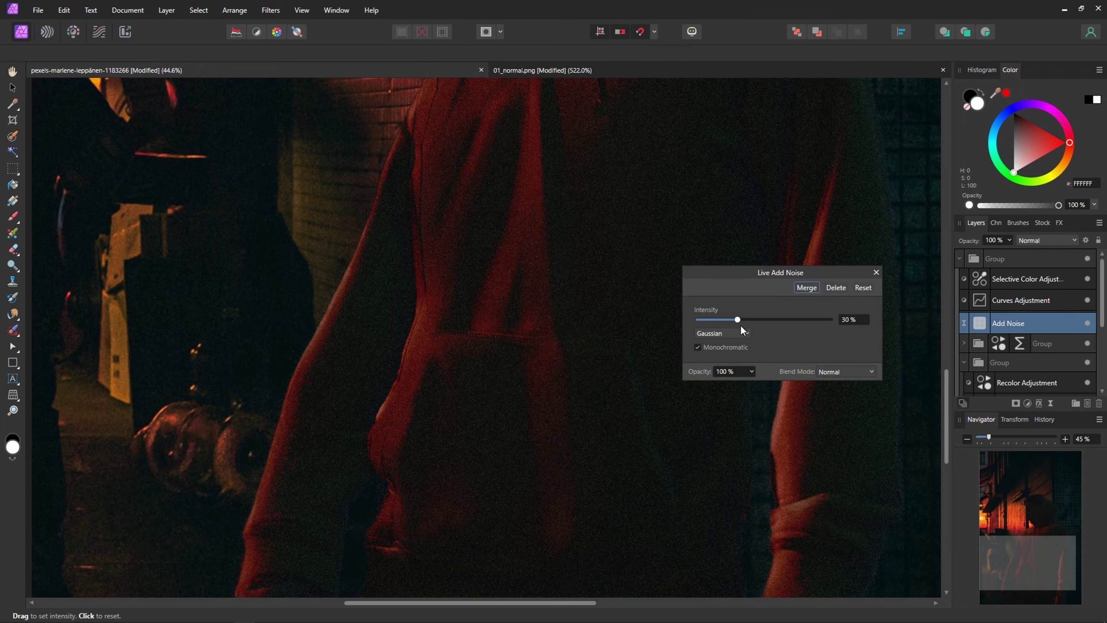
{"action": "left_click_drag", "start_coordinate": [809, 332], "coordinate": [761, 333]}
{"action": "scroll", "coordinate": [390, 287], "scroll_direction": "up", "scroll_amount": 3}
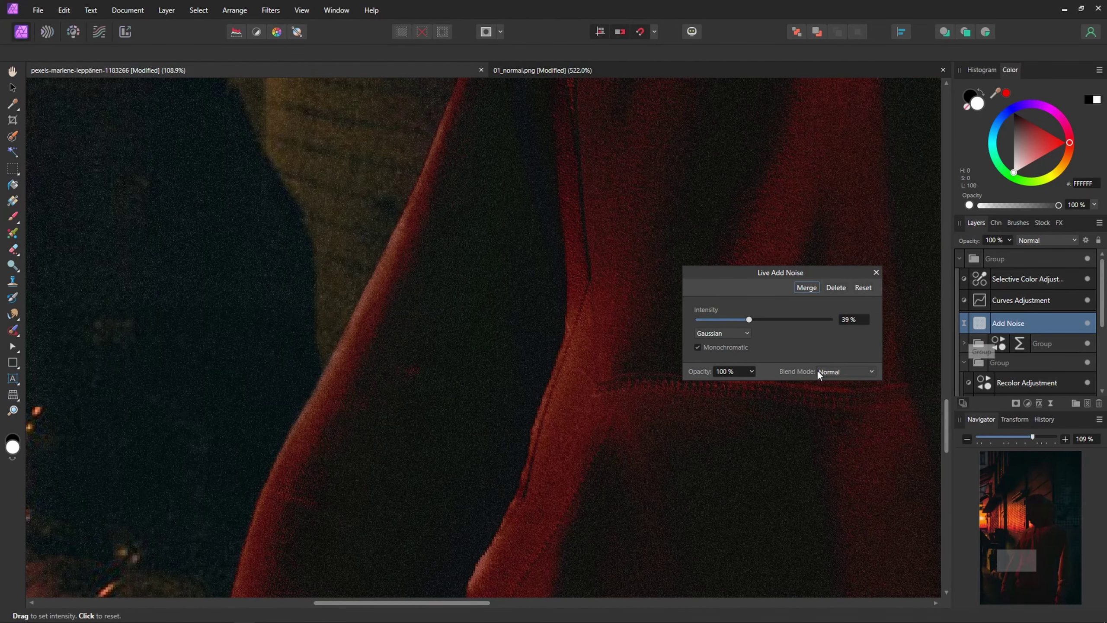
{"action": "scroll", "coordinate": [539, 353], "scroll_direction": "down", "scroll_amount": 8}
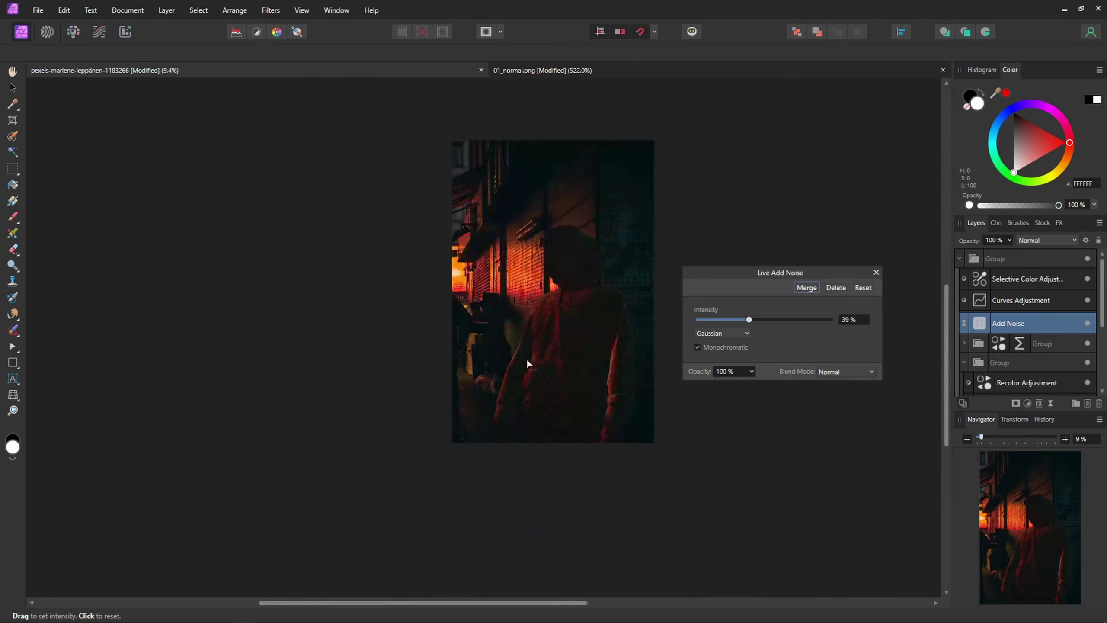
{"action": "scroll", "coordinate": [529, 363], "scroll_direction": "up", "scroll_amount": 3}
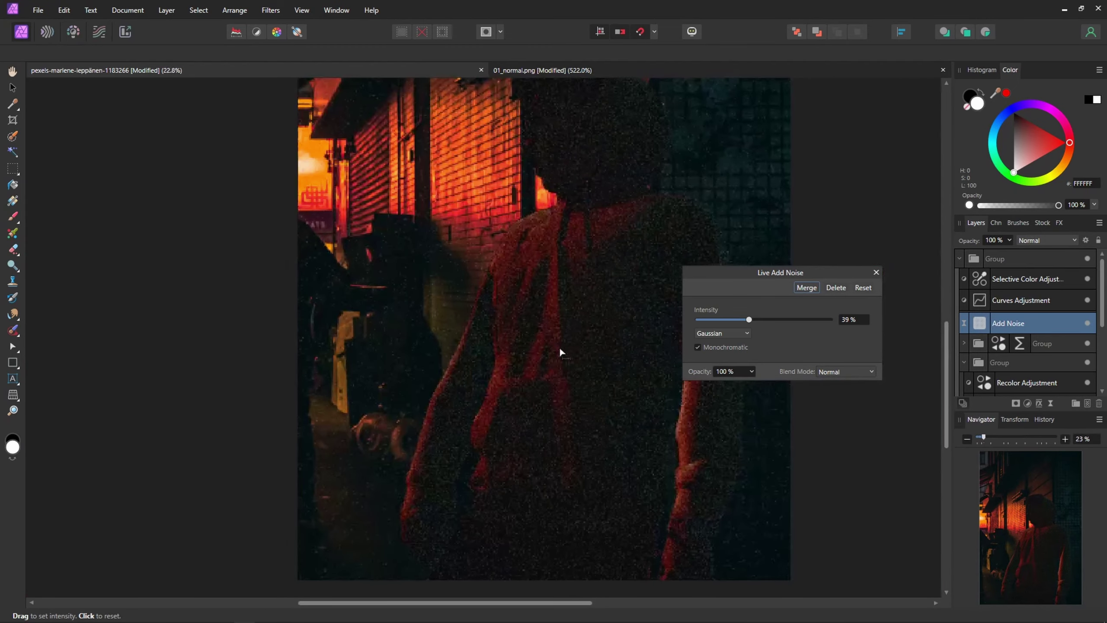
Step: Duplicate the subject's mask and place the copy inside the Add Noise filter so the grain affects only the subject
{"action": "left_click", "coordinate": [12, 412]}
{"action": "left_click", "coordinate": [73, 53]}
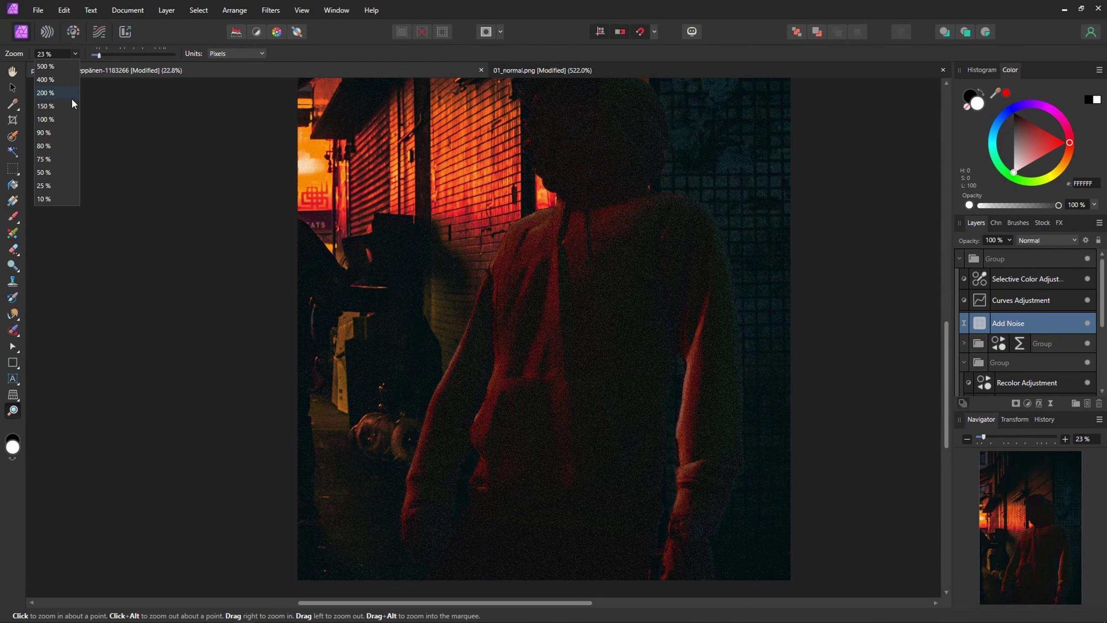
{"action": "left_click", "coordinate": [51, 118]}
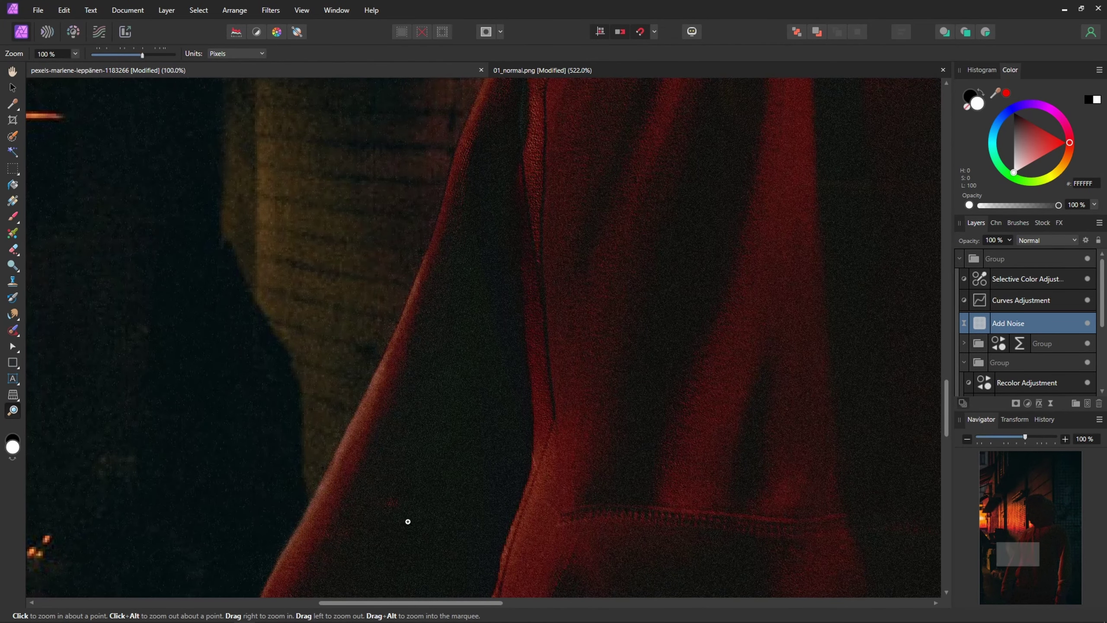
{"action": "left_click_drag", "start_coordinate": [407, 522], "coordinate": [680, 186]}
{"action": "scroll", "coordinate": [681, 328], "scroll_direction": "down", "scroll_amount": 3}
{"action": "scroll", "coordinate": [1003, 345], "scroll_direction": "down", "scroll_amount": 5}
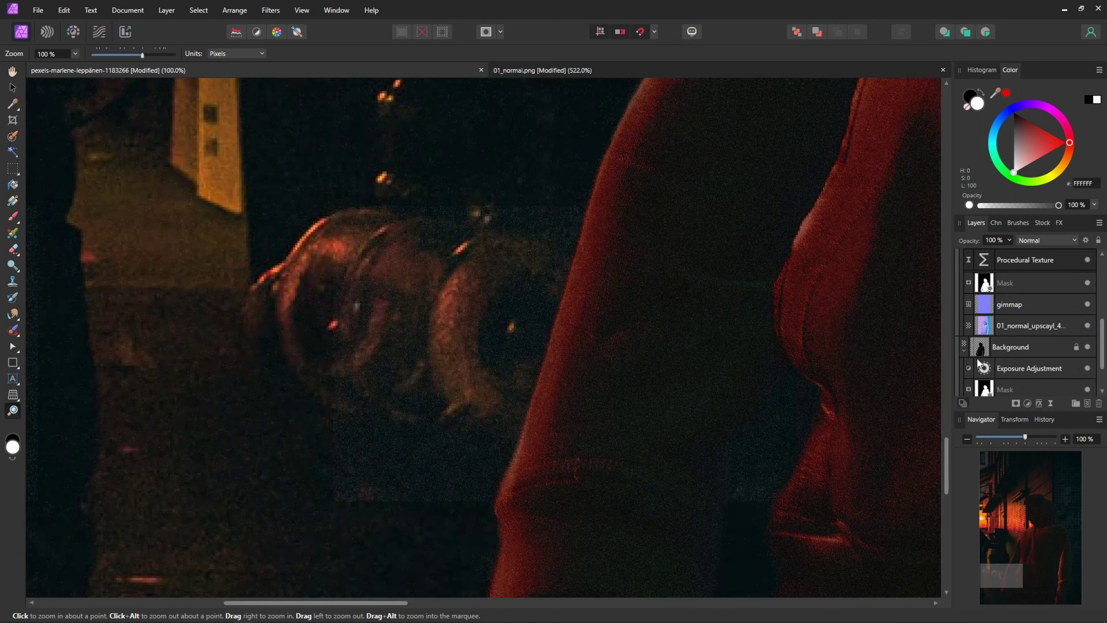
{"action": "left_click", "coordinate": [989, 389]}
{"action": "key", "text": "ctrl+j"}
{"action": "left_click_drag", "start_coordinate": [989, 366], "coordinate": [1018, 324]}
Step: Reduce the Add Noise filter's intensity to 15% and check the grain on the sleeve and hand against the background
{"action": "scroll", "coordinate": [572, 485], "scroll_direction": "down", "scroll_amount": 10}
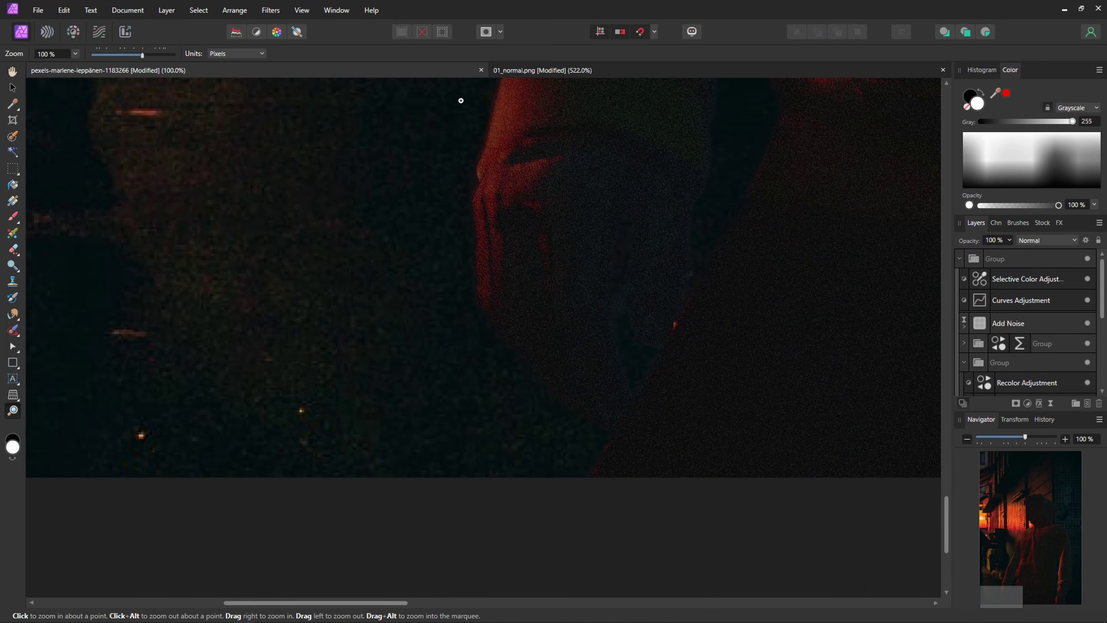
{"action": "scroll", "coordinate": [357, 231], "scroll_direction": "up", "scroll_amount": 3}
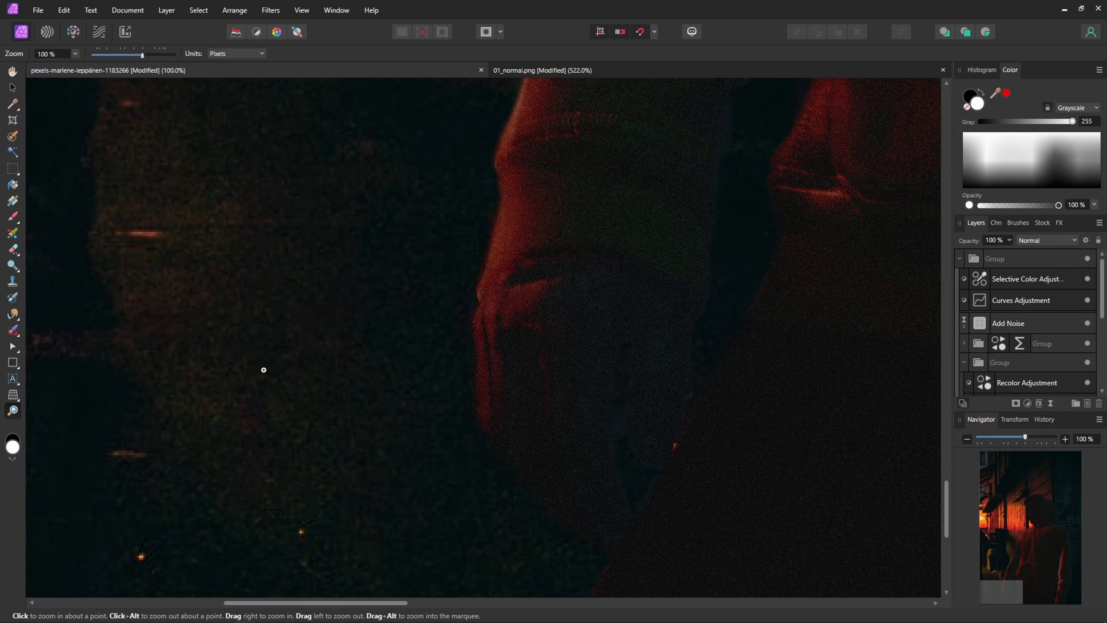
{"action": "scroll", "coordinate": [425, 414], "scroll_direction": "down", "scroll_amount": 2}
{"action": "scroll", "coordinate": [737, 423], "scroll_direction": "down", "scroll_amount": 3}
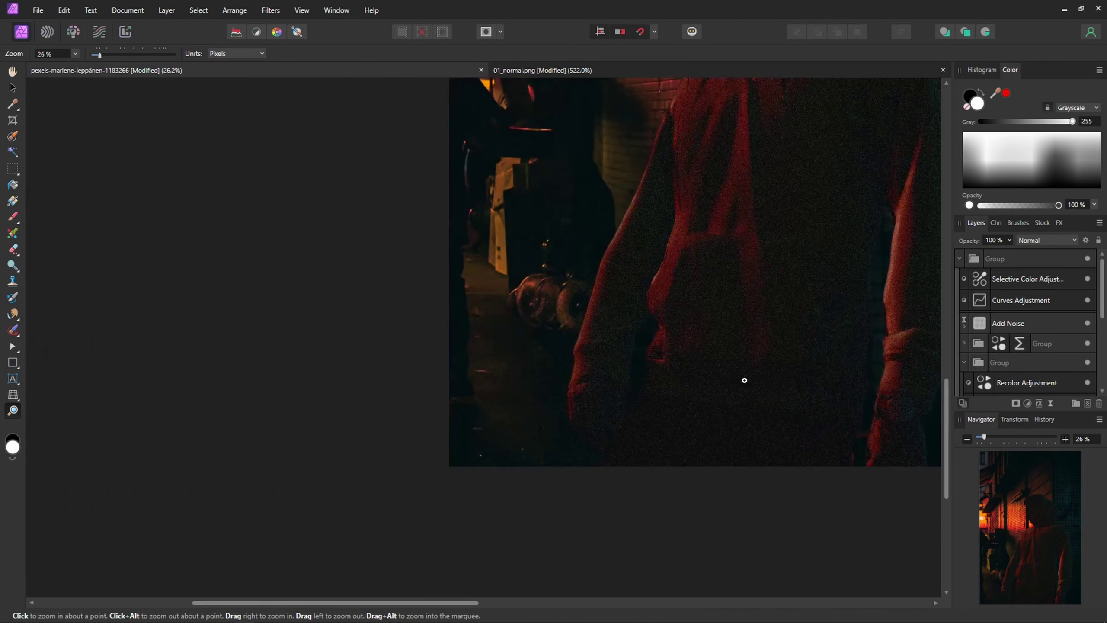
{"action": "scroll", "coordinate": [564, 440], "scroll_direction": "down", "scroll_amount": 2}
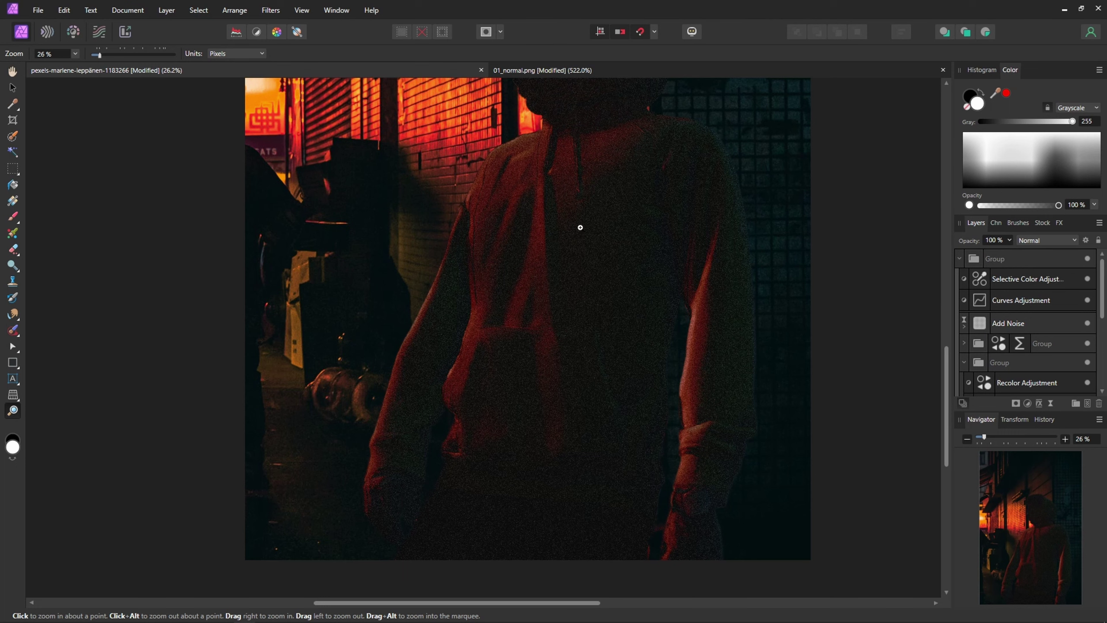
{"action": "scroll", "coordinate": [478, 264], "scroll_direction": "up", "scroll_amount": 3}
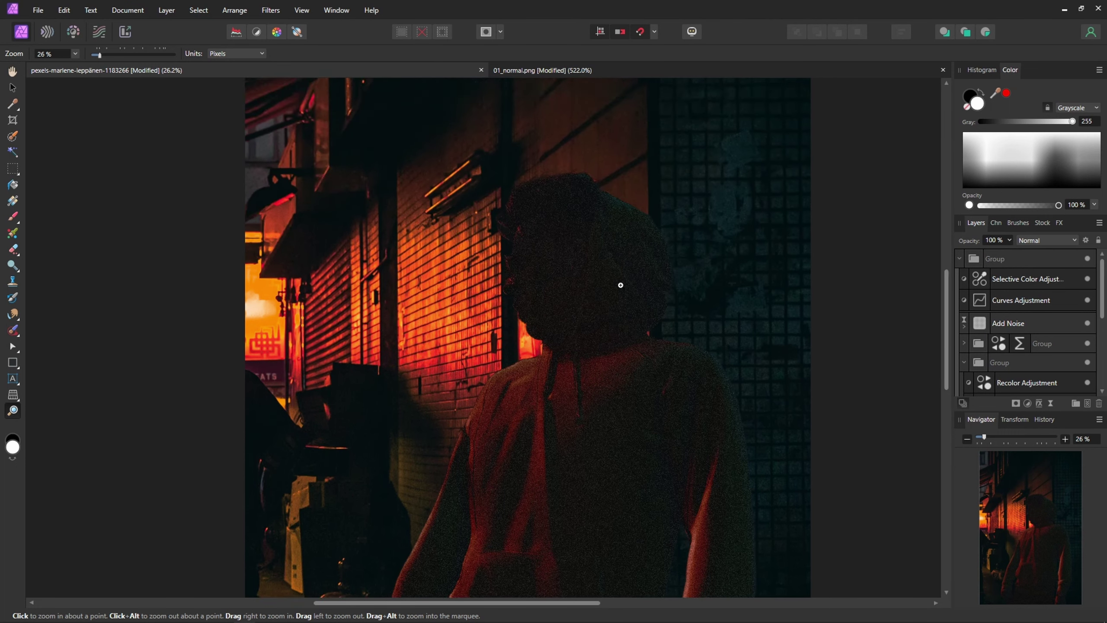
{"action": "double_click", "coordinate": [985, 320]}
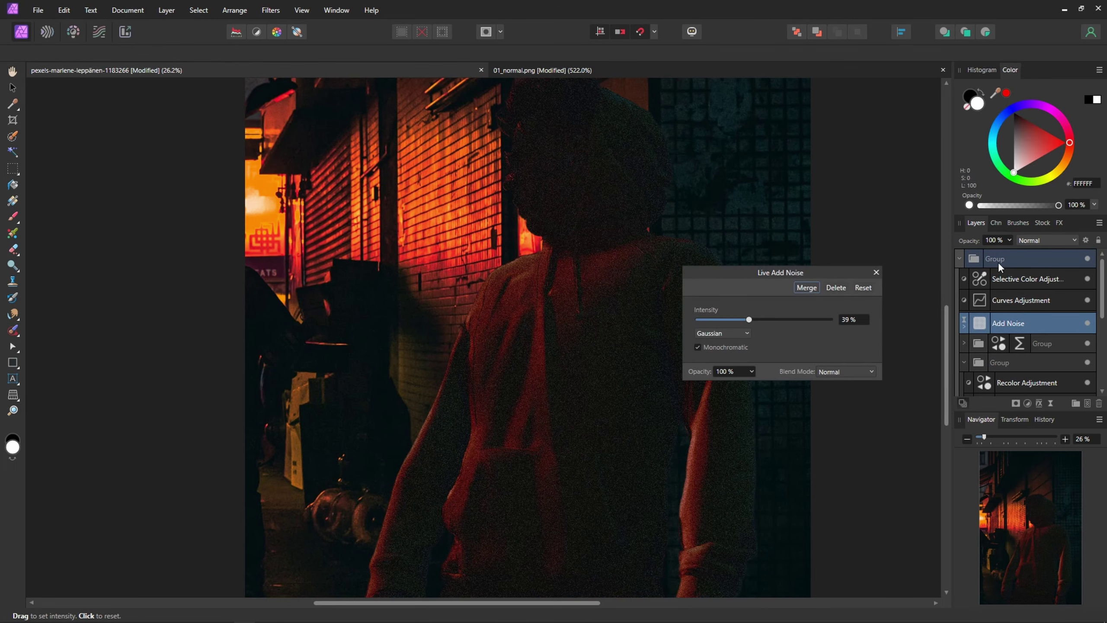
{"action": "left_click_drag", "start_coordinate": [713, 324], "coordinate": [715, 324]}
{"action": "scroll", "coordinate": [528, 430], "scroll_direction": "up", "scroll_amount": 2, "text": "ctrl"}
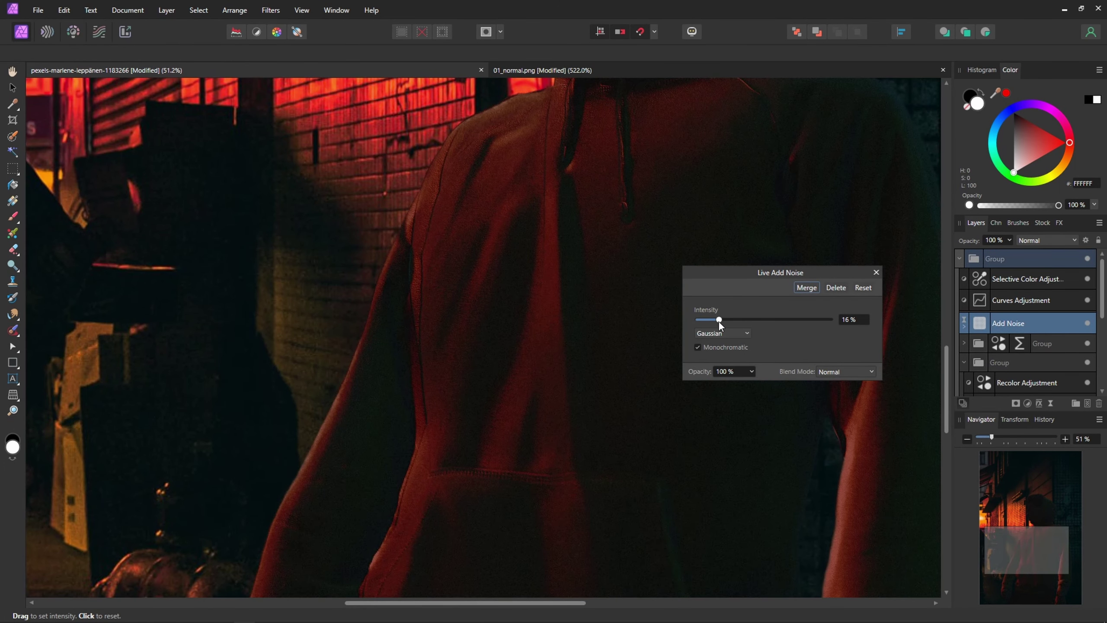
{"action": "left_click_drag", "start_coordinate": [719, 323], "coordinate": [718, 324]}
{"action": "scroll", "coordinate": [594, 403], "scroll_direction": "down", "scroll_amount": 5}
{"action": "scroll", "coordinate": [331, 382], "scroll_direction": "up", "scroll_amount": 1, "text": "ctrl"}
{"action": "scroll", "coordinate": [331, 385], "scroll_direction": "up", "scroll_amount": 1, "text": "ctrl"}
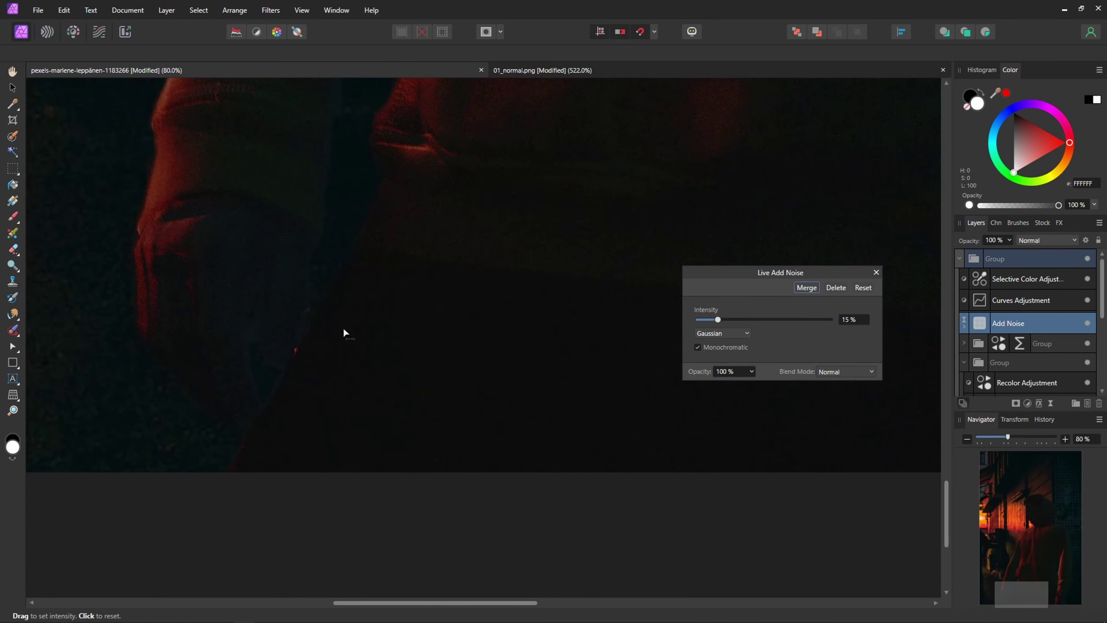
{"action": "scroll", "coordinate": [465, 311], "scroll_direction": "down", "scroll_amount": 5, "text": "ctrl"}
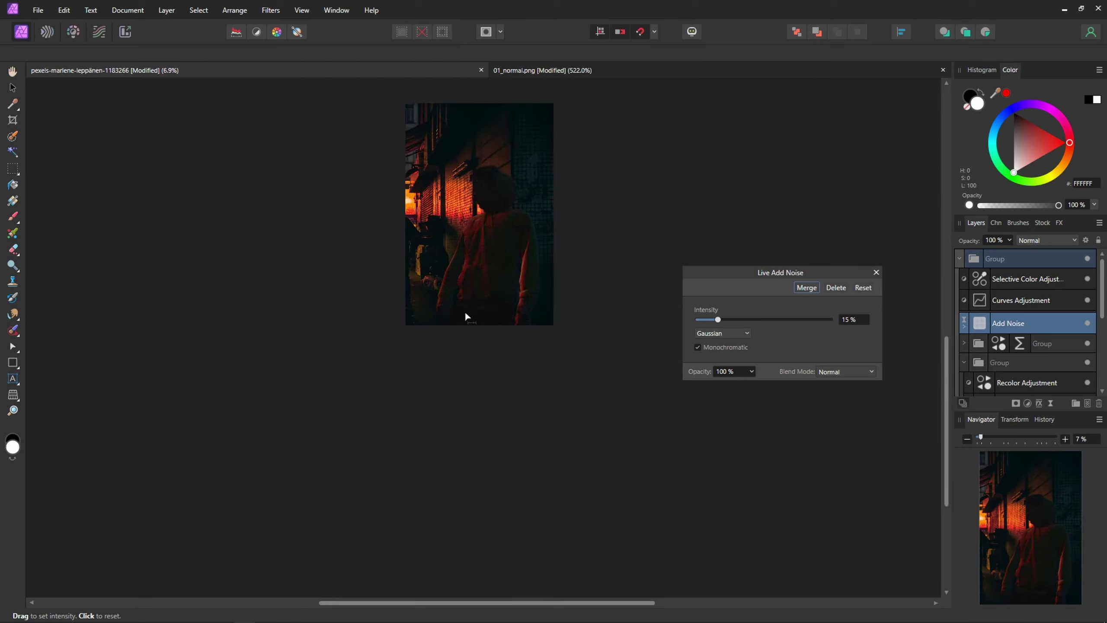
{"action": "key", "text": "ctrl+0"}
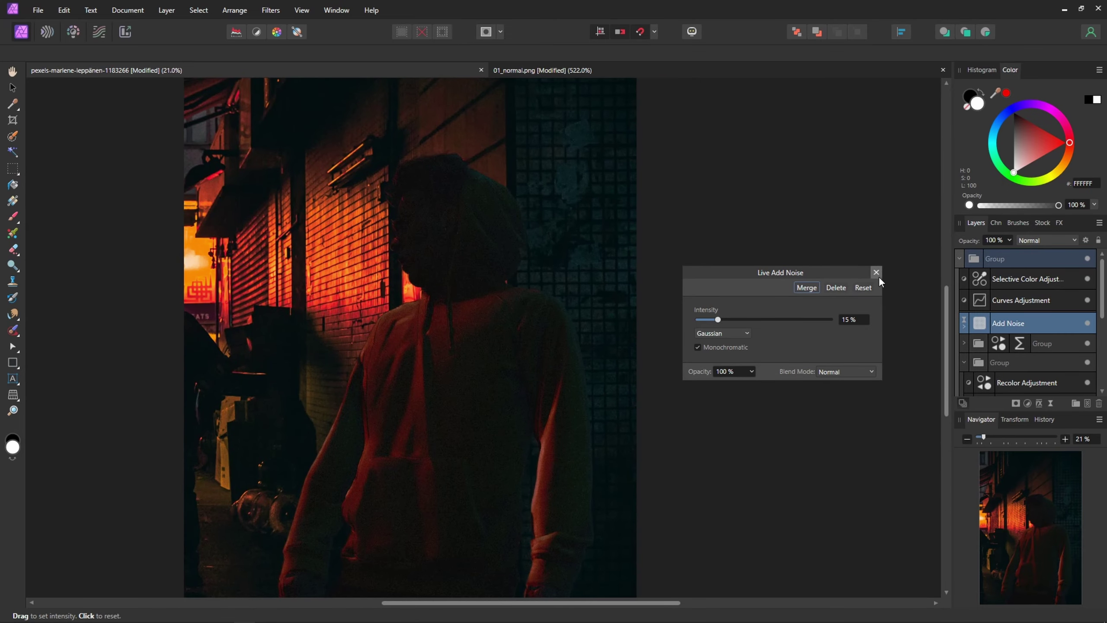
{"action": "left_click", "coordinate": [878, 275]}
Step: Set the Add Noise filter's intensity to 23% after comparing the subject's grain with the background at 100% zoom
{"action": "scroll", "coordinate": [267, 279], "scroll_direction": "up", "scroll_amount": 3}
{"action": "scroll", "coordinate": [562, 243], "scroll_direction": "down", "scroll_amount": 4}
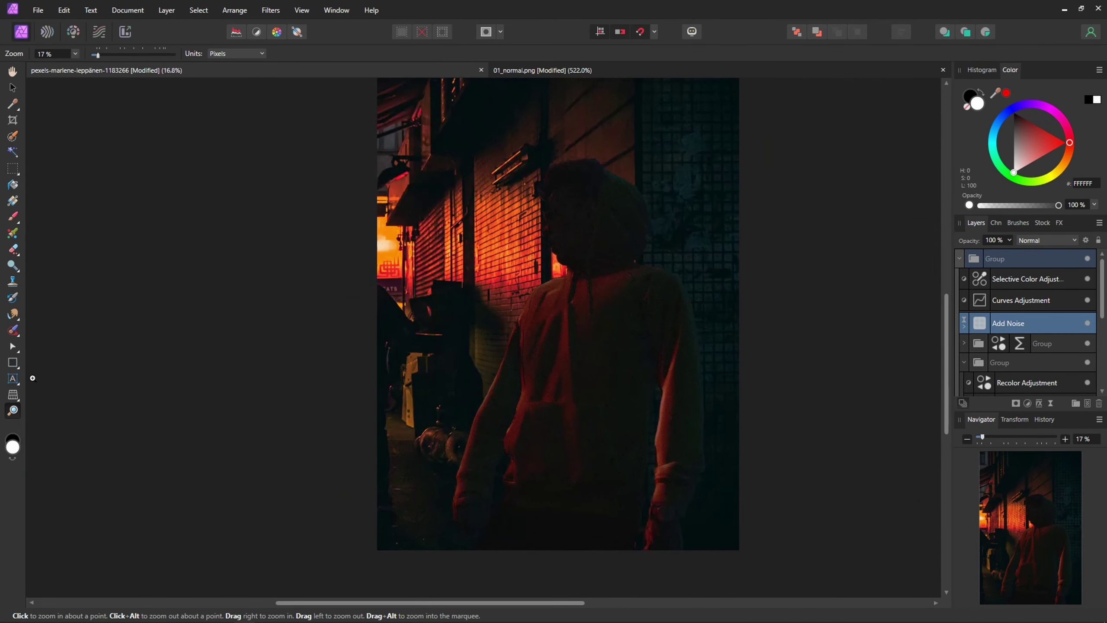
{"action": "scroll", "coordinate": [646, 398], "scroll_direction": "up", "scroll_amount": 2}
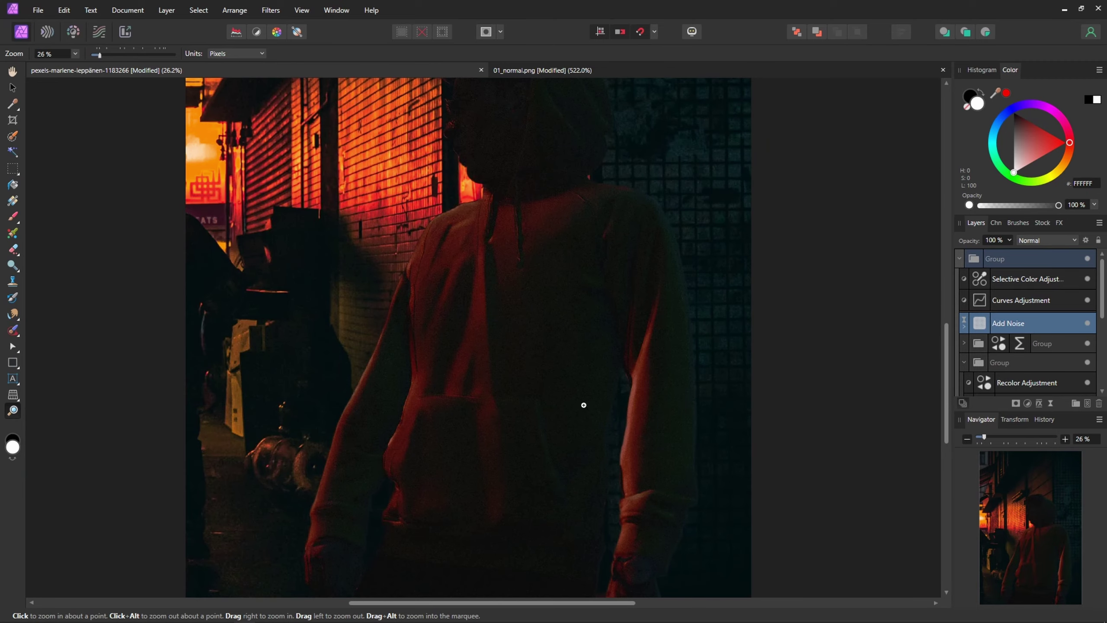
{"action": "scroll", "coordinate": [551, 360], "scroll_direction": "down", "scroll_amount": 1}
{"action": "scroll", "coordinate": [567, 347], "scroll_direction": "down", "scroll_amount": 1}
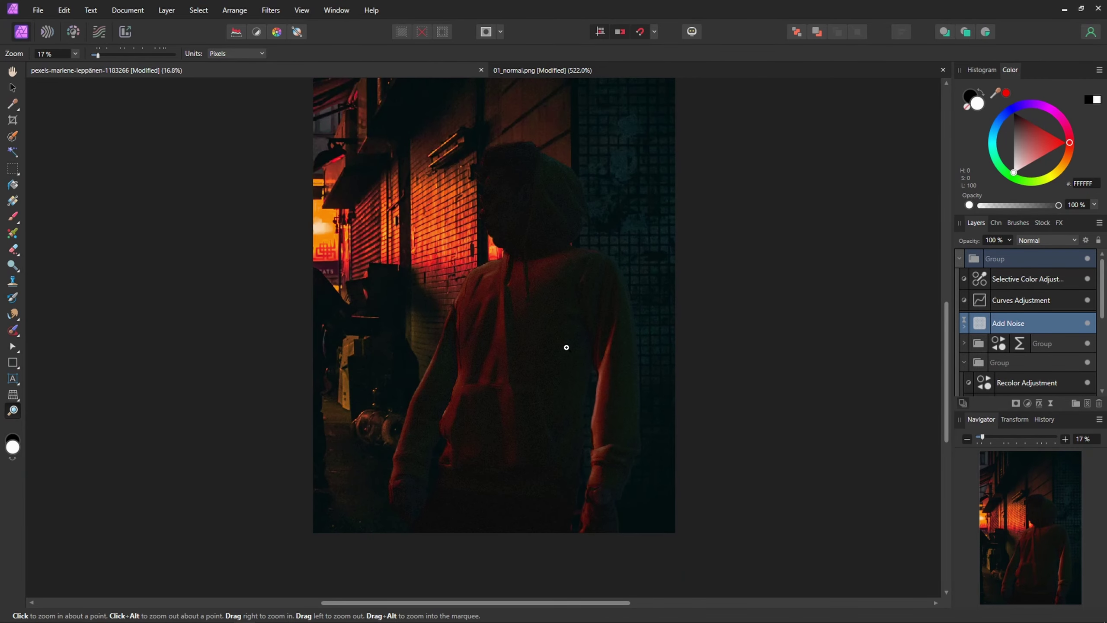
{"action": "scroll", "coordinate": [574, 376], "scroll_direction": "up", "scroll_amount": 2}
{"action": "scroll", "coordinate": [490, 317], "scroll_direction": "up", "scroll_amount": 6}
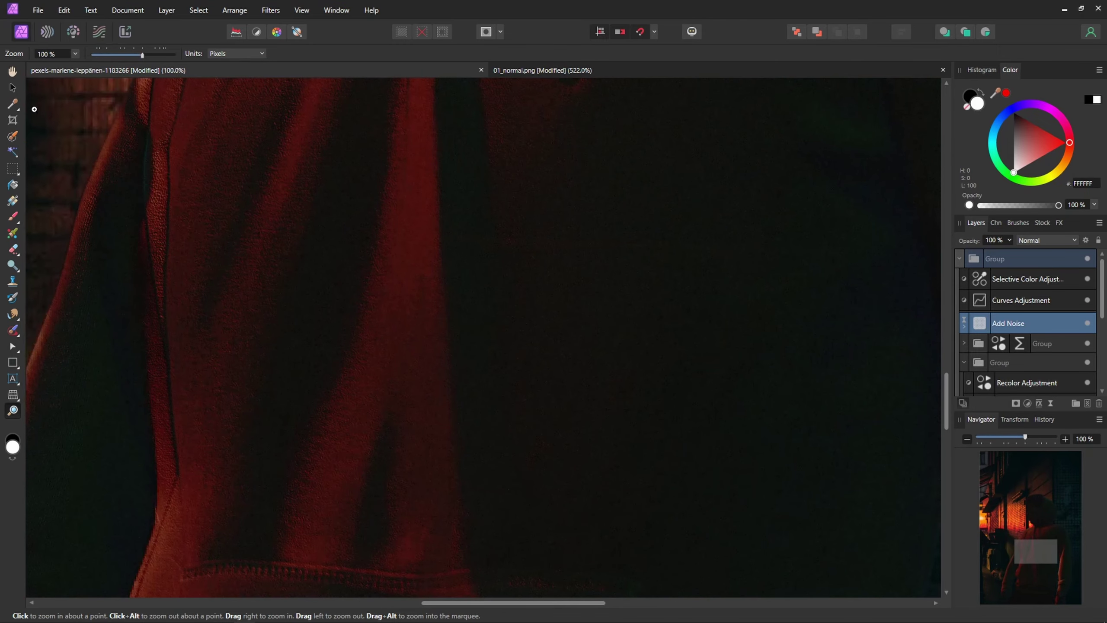
{"action": "left_click_drag", "start_coordinate": [284, 396], "coordinate": [462, 178]}
{"action": "left_click_drag", "start_coordinate": [480, 465], "coordinate": [643, 229]}
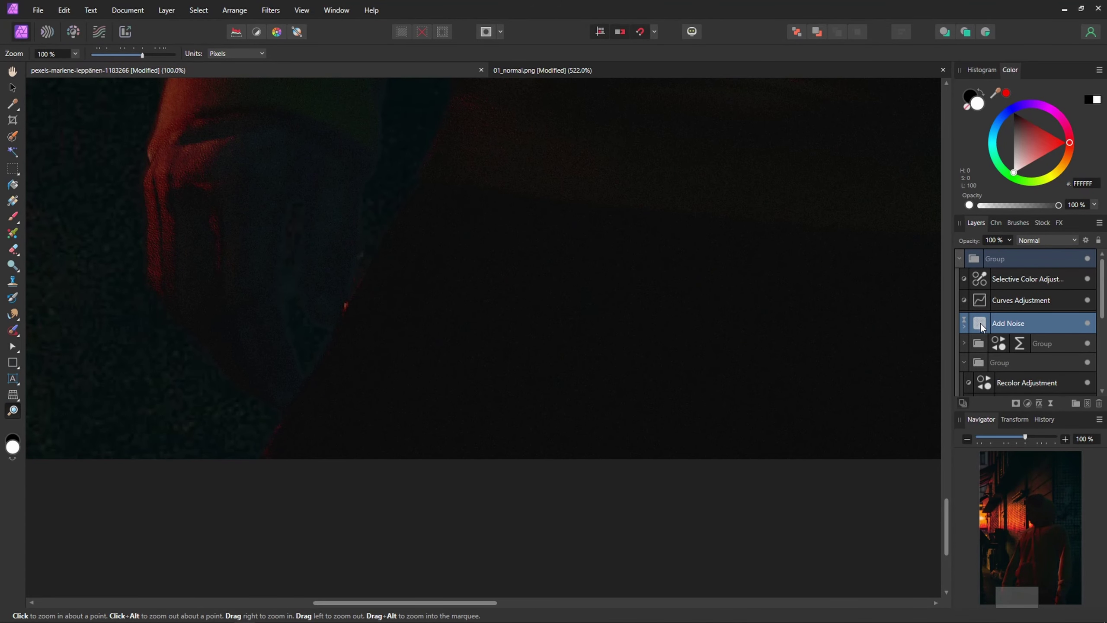
{"action": "left_click", "coordinate": [981, 325]}
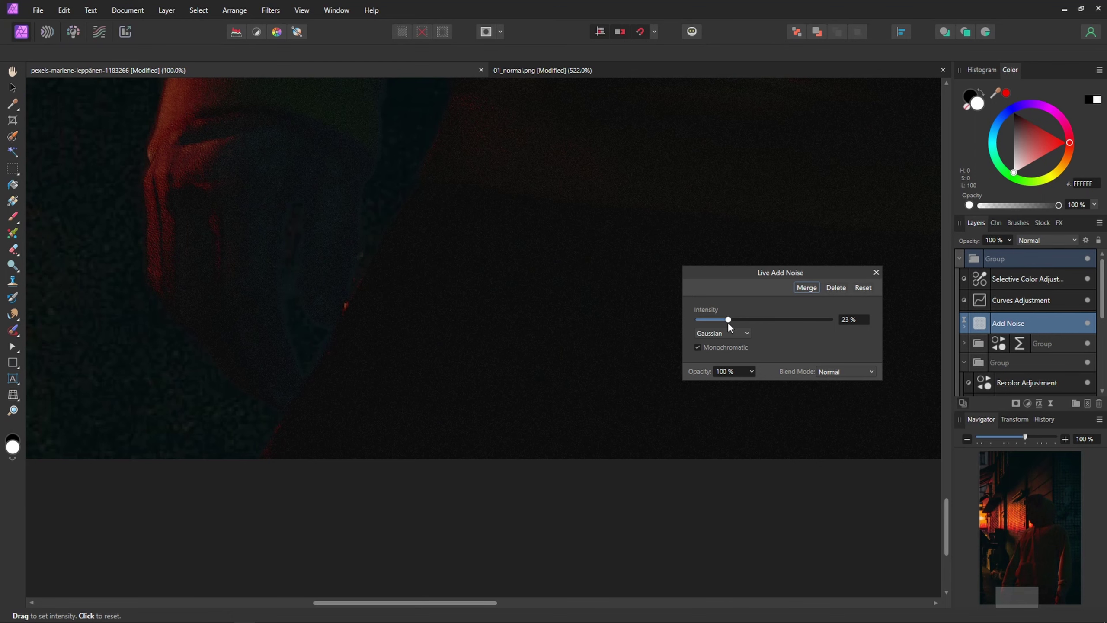
{"action": "left_click", "coordinate": [876, 272]}
Step: Hide the Add Noise filter and add a new pixel layer above the subject's group
{"action": "key", "text": "ctrl+0"}
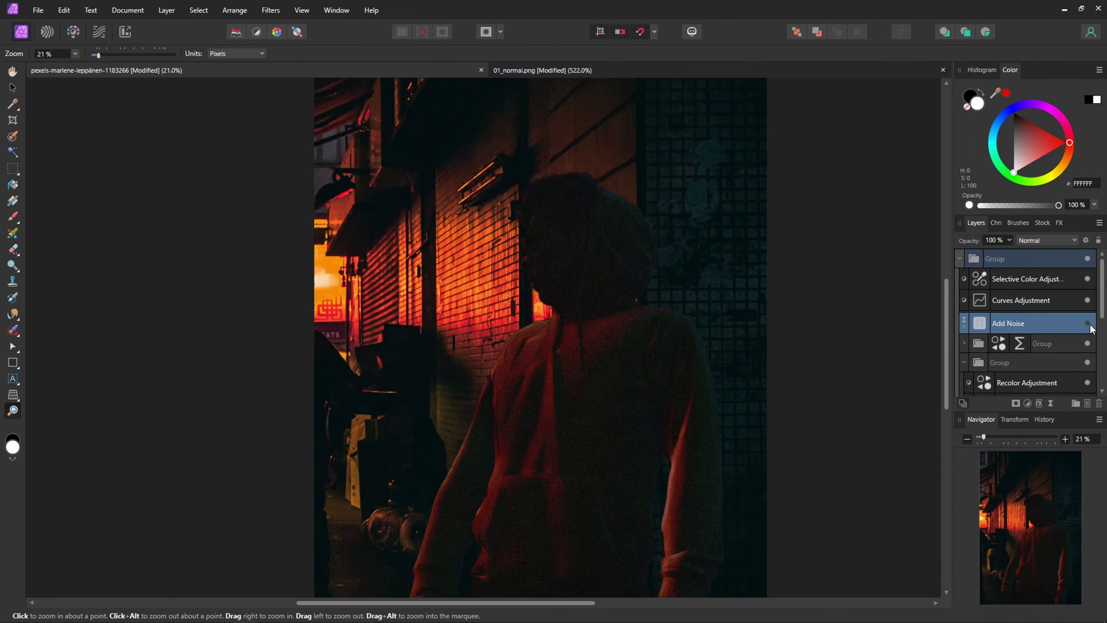
{"action": "scroll", "coordinate": [505, 244], "scroll_direction": "down", "scroll_amount": 2}
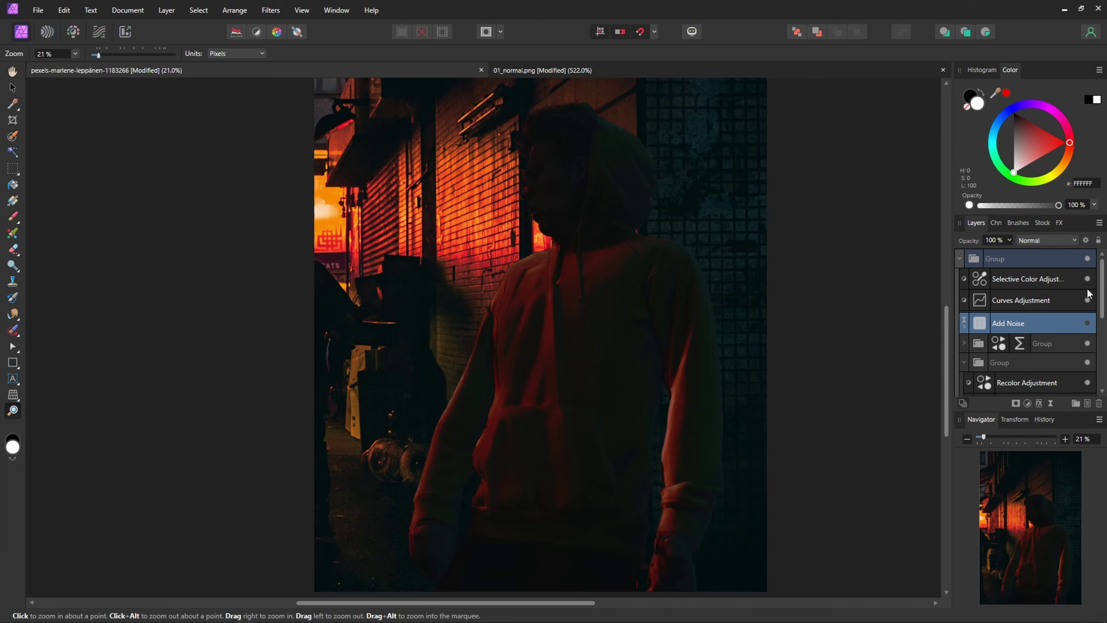
{"action": "left_click", "coordinate": [979, 279]}
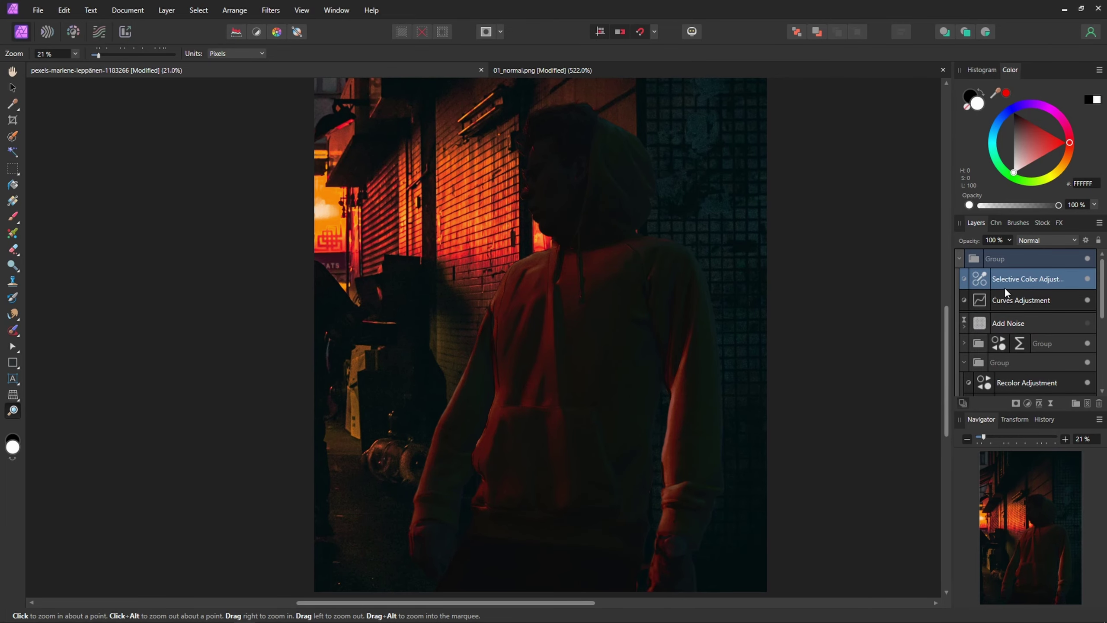
{"action": "left_click", "coordinate": [1088, 405]}
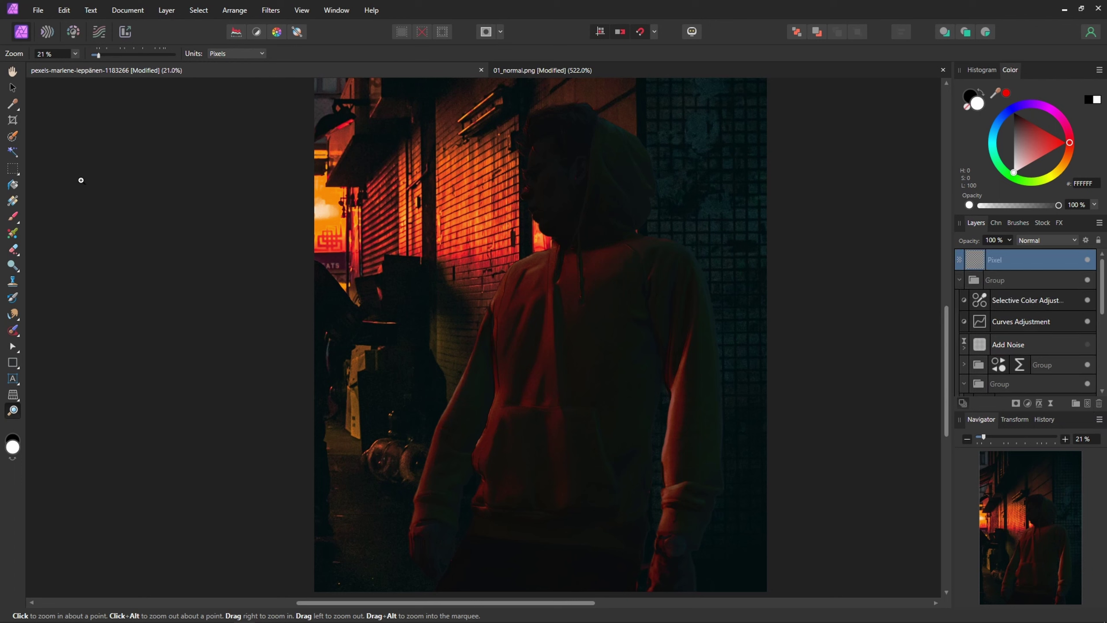
Step: Paint soft red (FF0000) strokes with a 544.7 px brush along the face, shoulder, outer arm and the other sleeve and hand
{"action": "left_click", "coordinate": [12, 216]}
{"action": "key", "text": "x"}
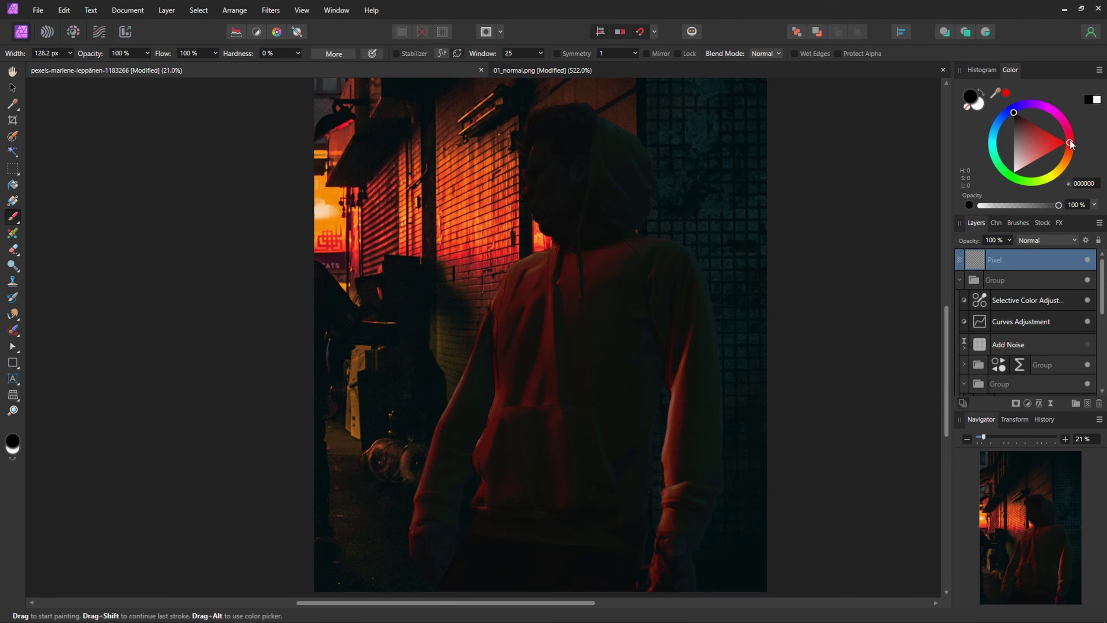
{"action": "left_click_drag", "start_coordinate": [1049, 148], "coordinate": [1068, 143]}
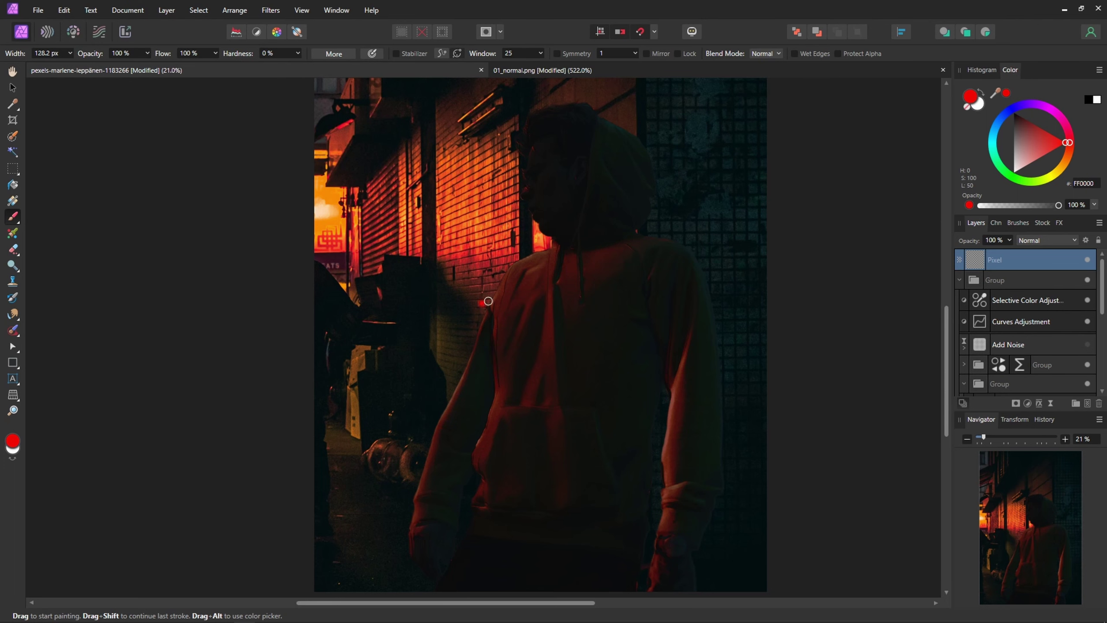
{"action": "mouse_move", "coordinate": [492, 299]}
{"action": "left_mouse_down"}
{"action": "mouse_move", "coordinate": [510, 254]}
{"action": "mouse_move", "coordinate": [445, 371]}
{"action": "mouse_move", "coordinate": [402, 488]}
{"action": "mouse_move", "coordinate": [373, 524]}
{"action": "mouse_move", "coordinate": [442, 439]}
{"action": "mouse_move", "coordinate": [399, 493]}
{"action": "mouse_move", "coordinate": [417, 506]}
{"action": "mouse_move", "coordinate": [407, 543]}
{"action": "mouse_move", "coordinate": [431, 428]}
{"action": "mouse_move", "coordinate": [481, 310]}
{"action": "left_mouse_up"}
{"action": "mouse_move", "coordinate": [514, 265]}
{"action": "left_mouse_down"}
{"action": "mouse_move", "coordinate": [505, 267]}
{"action": "mouse_move", "coordinate": [539, 247]}
{"action": "left_mouse_up"}
{"action": "left_click_drag", "start_coordinate": [520, 190], "coordinate": [531, 116]}
{"action": "left_click", "coordinate": [701, 239]}
{"action": "left_click_drag", "start_coordinate": [665, 436], "coordinate": [663, 524]}
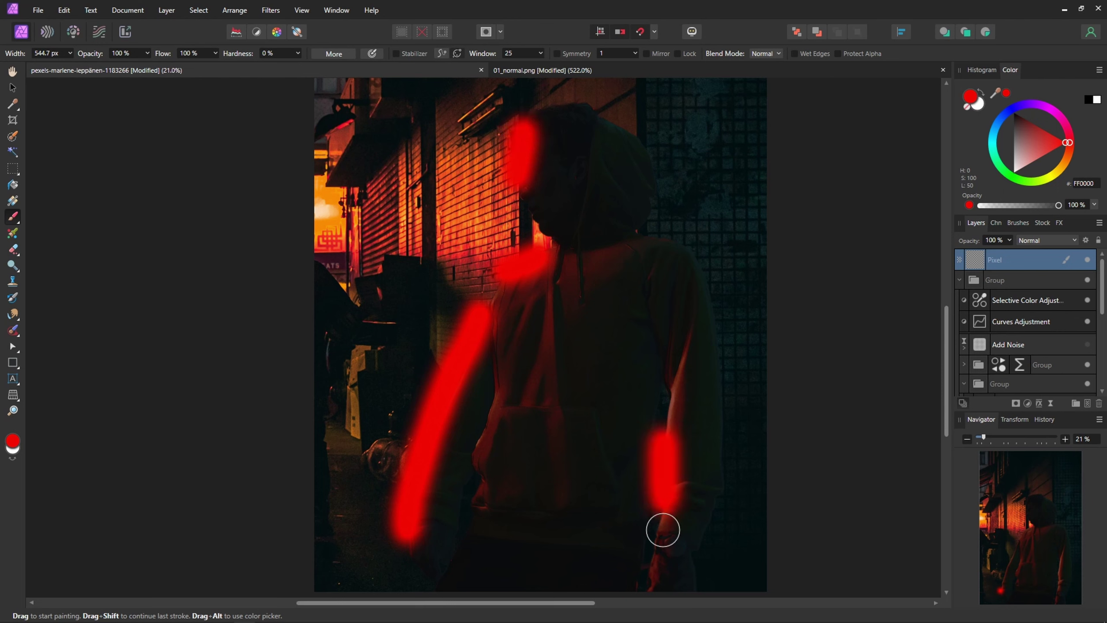
{"action": "left_click", "coordinate": [653, 562]}
{"action": "left_click", "coordinate": [609, 255]}
{"action": "key", "text": "ctrl+z"}
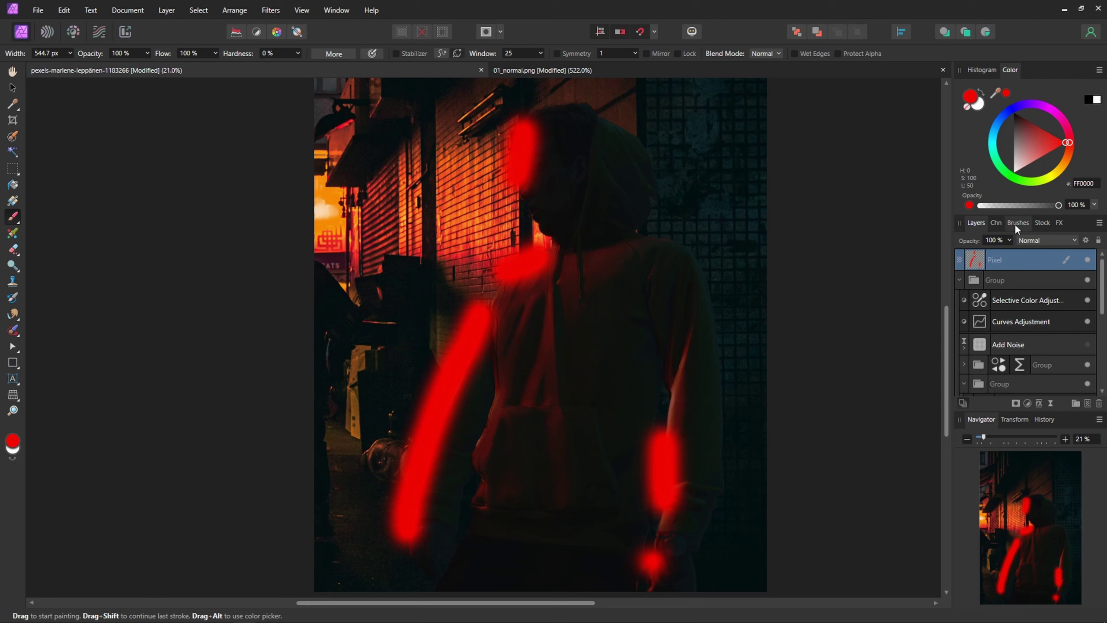
Step: Try a live Gaussian Blur filter on the pixel layer holding the red strokes
{"action": "left_click", "coordinate": [1051, 404]}
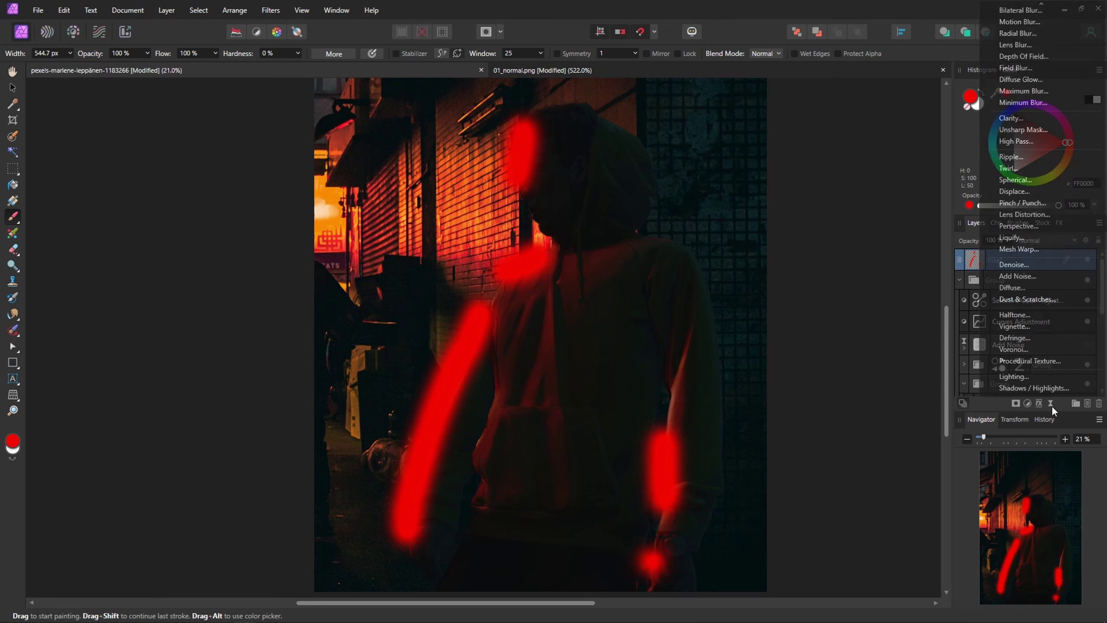
{"action": "left_click", "coordinate": [1025, 8]}
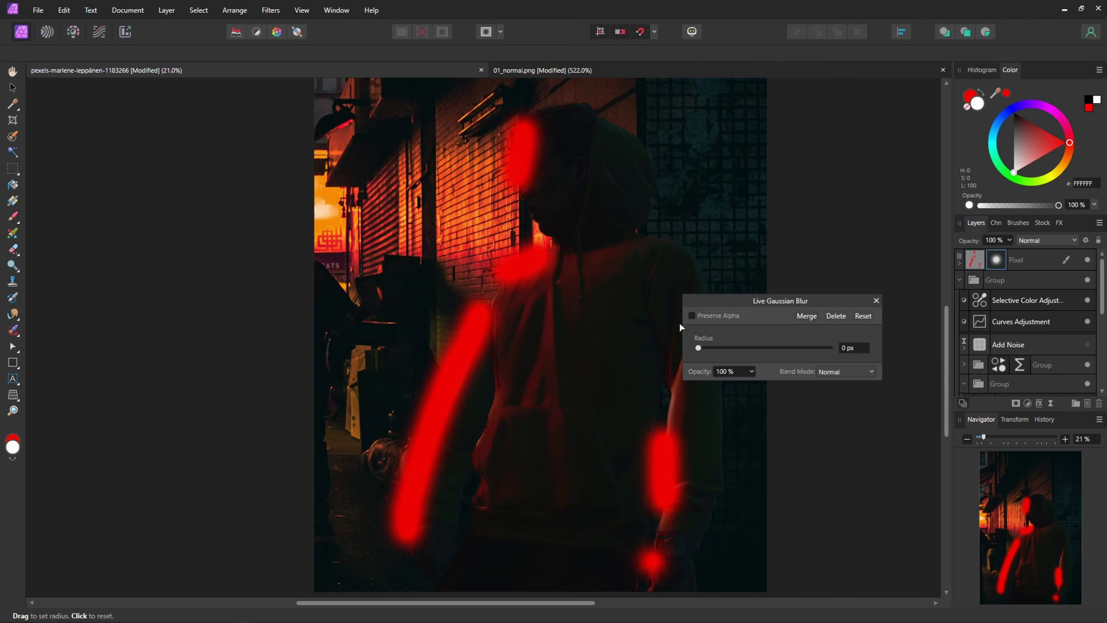
{"action": "left_click_drag", "start_coordinate": [723, 351], "coordinate": [698, 348]}
{"action": "left_click", "coordinate": [877, 300]}
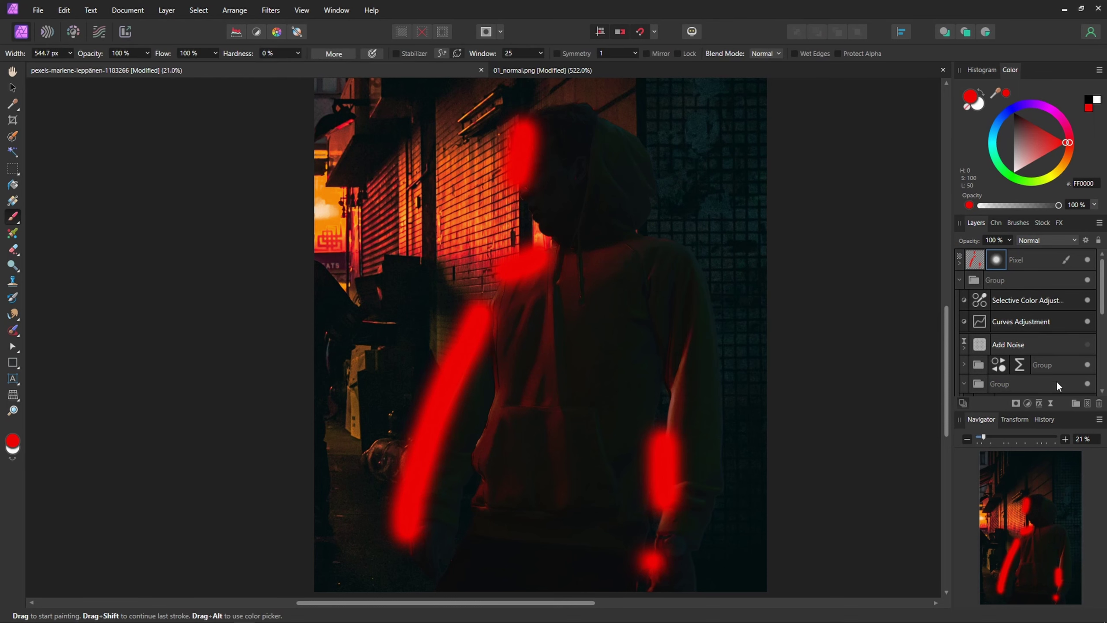
{"action": "left_click", "coordinate": [1029, 258]}
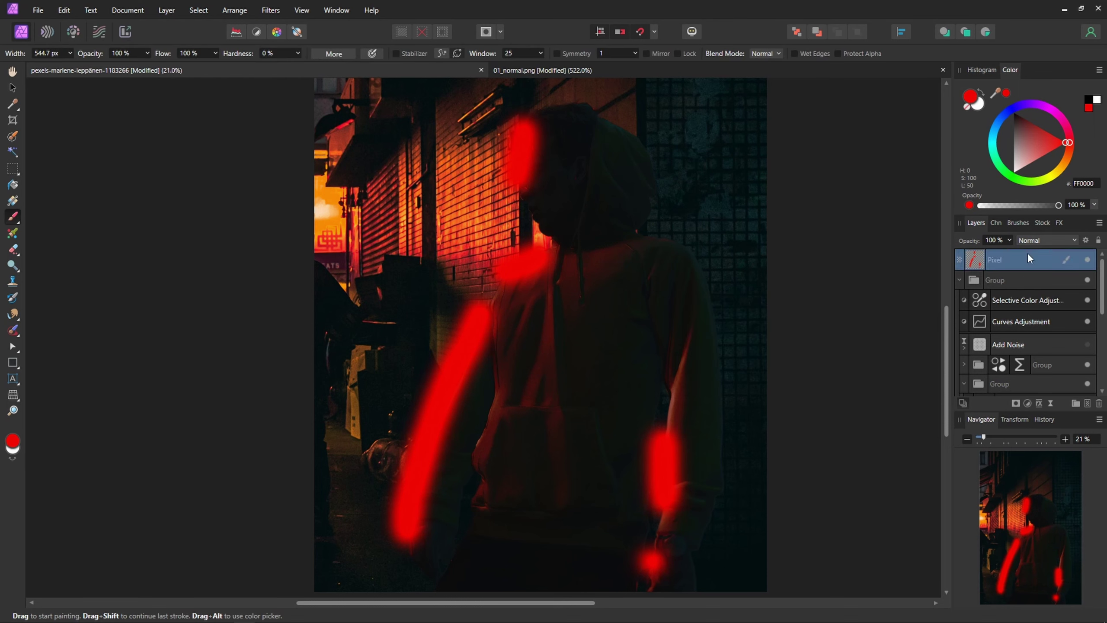
Step: Try the Color Dodge blend mode at 9% opacity on the pixel layer holding the red strokes
{"action": "left_click", "coordinate": [1047, 241]}
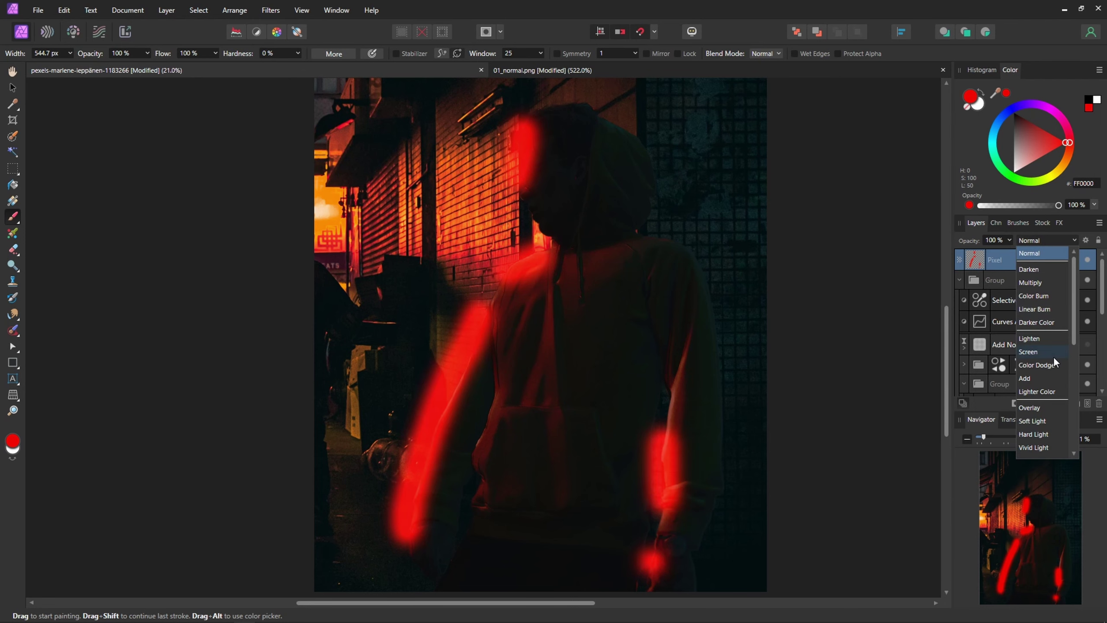
{"action": "left_click", "coordinate": [1047, 365]}
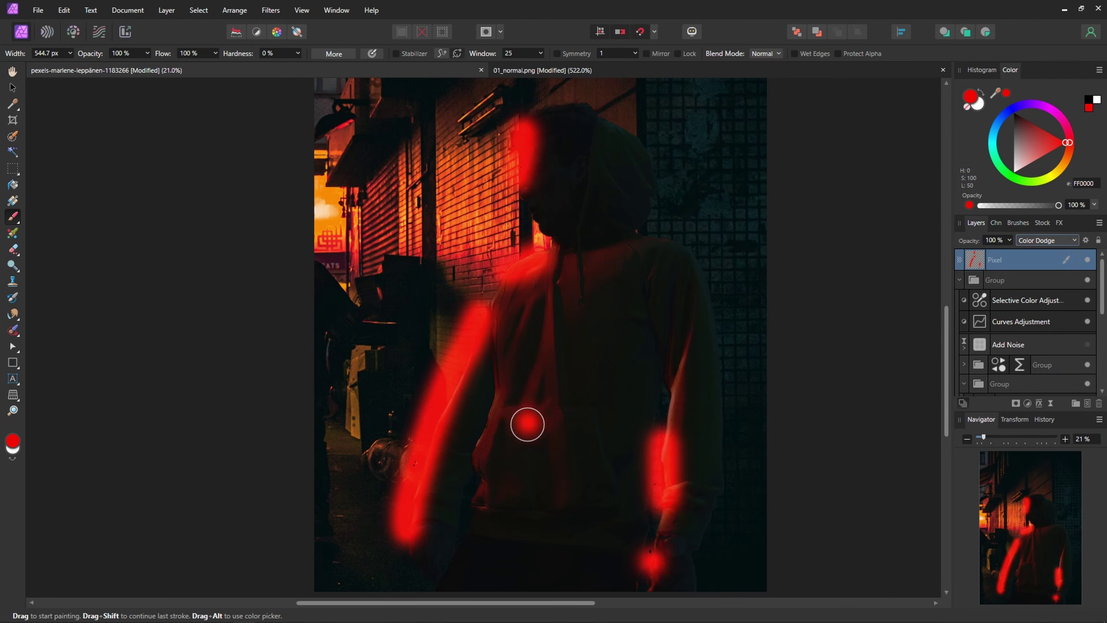
{"action": "scroll", "coordinate": [529, 416], "scroll_direction": "up", "scroll_amount": 5}
{"action": "key", "text": "x"}
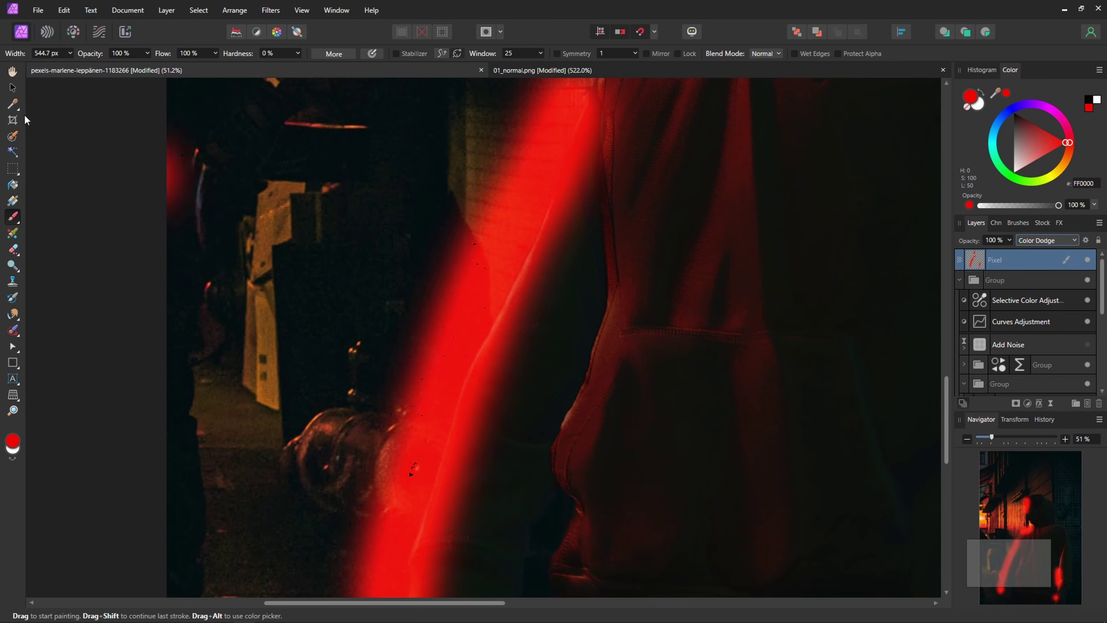
{"action": "left_click", "coordinate": [12, 87]}
{"action": "scroll", "coordinate": [278, 331], "scroll_direction": "down", "scroll_amount": 5}
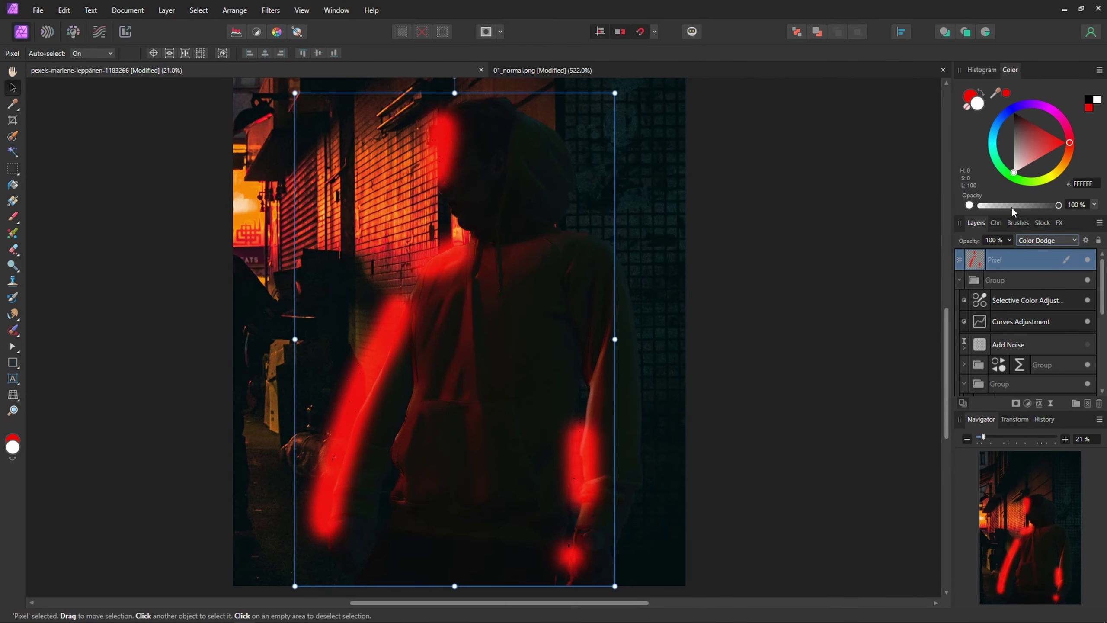
{"action": "mouse_move", "coordinate": [965, 241]}
{"action": "left_mouse_down"}
{"action": "mouse_move", "coordinate": [321, 284]}
{"action": "mouse_move", "coordinate": [29, 290]}
{"action": "left_mouse_up"}
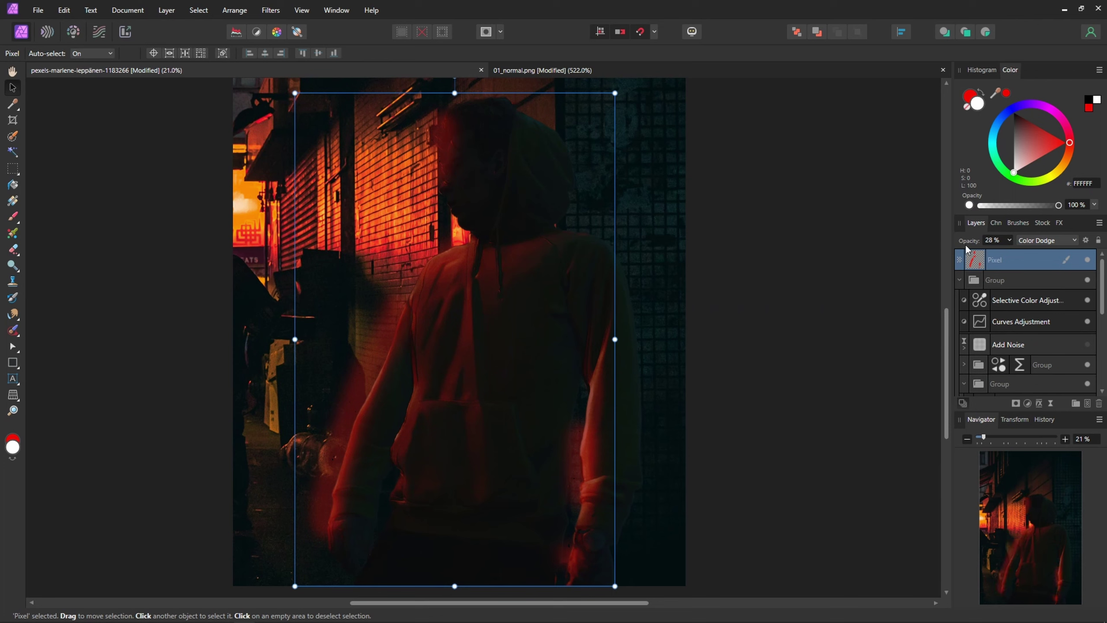
{"action": "left_click_drag", "start_coordinate": [970, 241], "coordinate": [787, 259]}
{"action": "mouse_move", "coordinate": [685, 279]}
{"action": "left_mouse_down"}
{"action": "mouse_move", "coordinate": [756, 279]}
{"action": "mouse_move", "coordinate": [681, 279]}
{"action": "mouse_move", "coordinate": [695, 282]}
{"action": "left_mouse_up"}
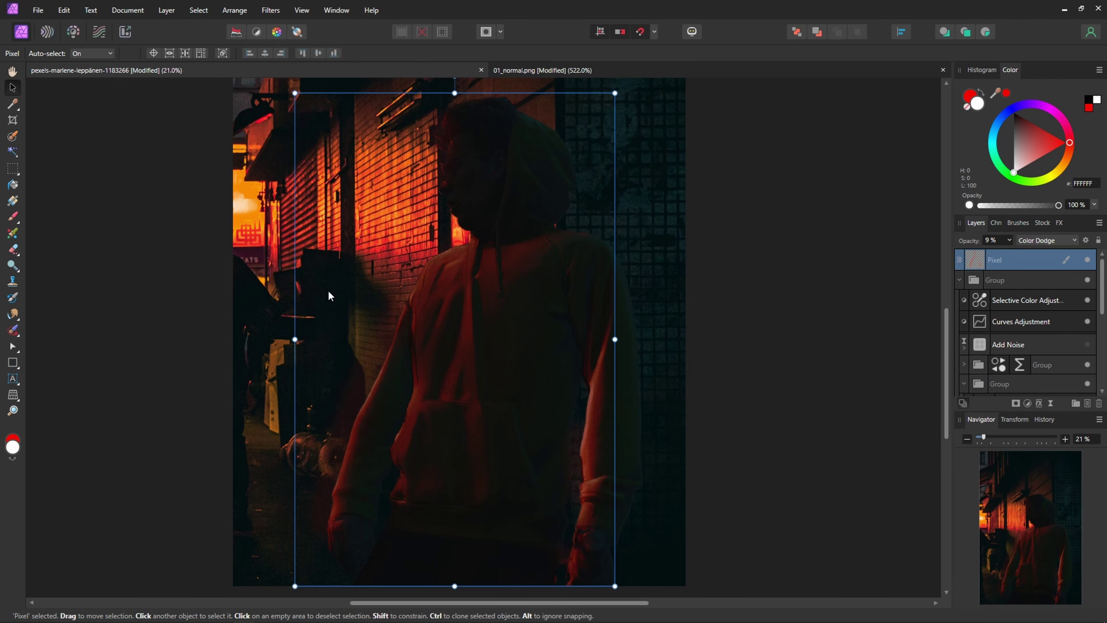
Step: Delete the pixel layer holding the red strokes above the subject's group
{"action": "scroll", "coordinate": [202, 305], "scroll_direction": "up", "scroll_amount": 1}
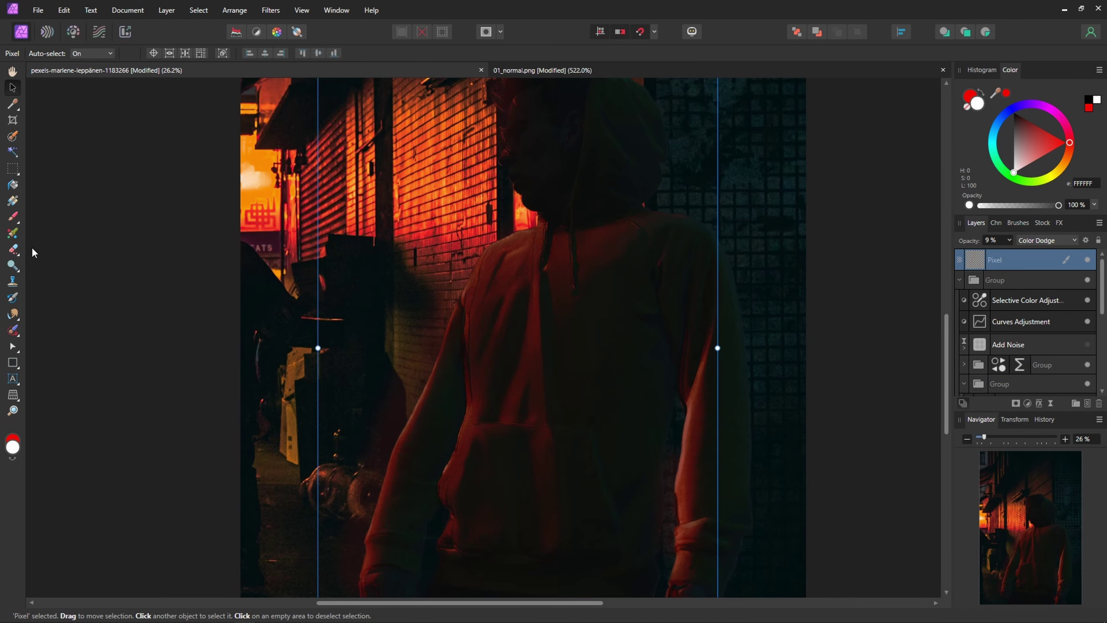
{"action": "left_click", "coordinate": [12, 216]}
{"action": "key", "text": "x"}
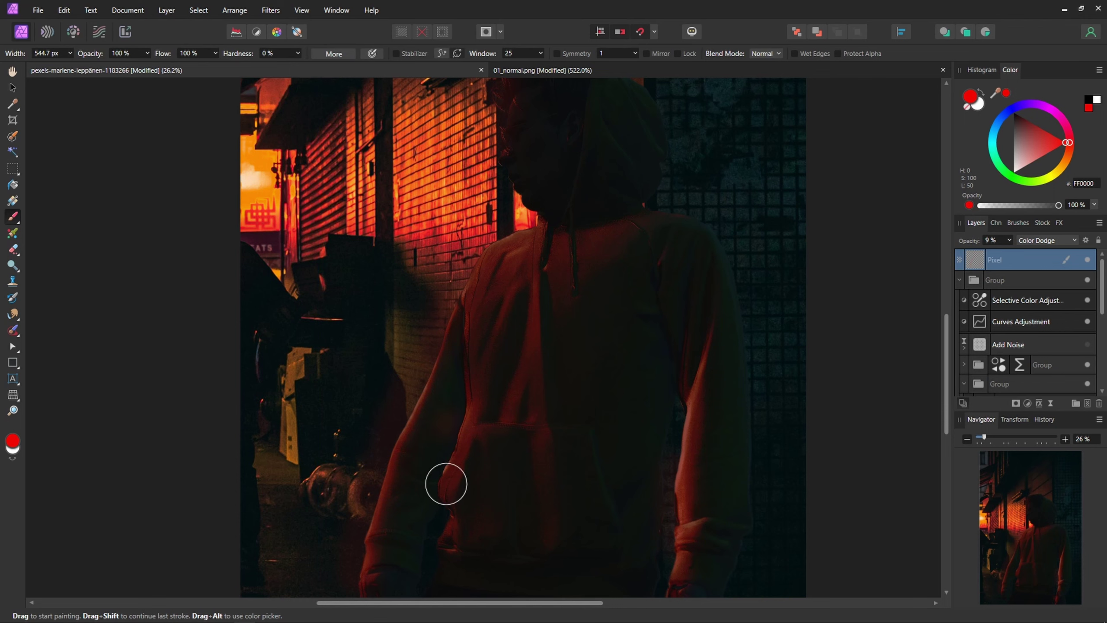
{"action": "scroll", "coordinate": [528, 169], "scroll_direction": "down", "scroll_amount": 4}
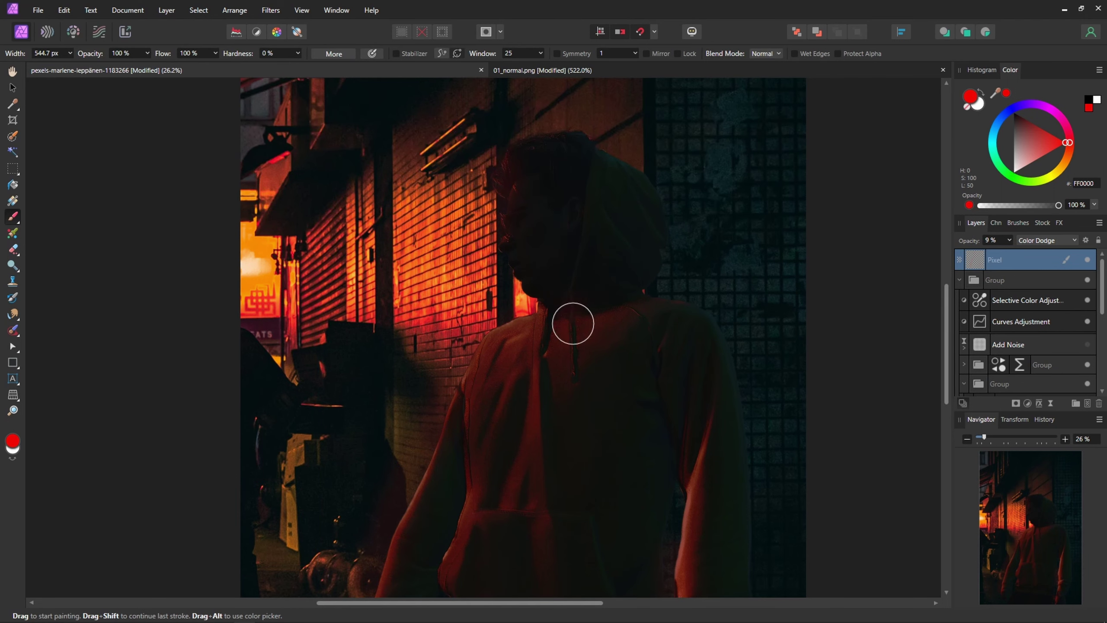
{"action": "left_click", "coordinate": [1100, 404]}
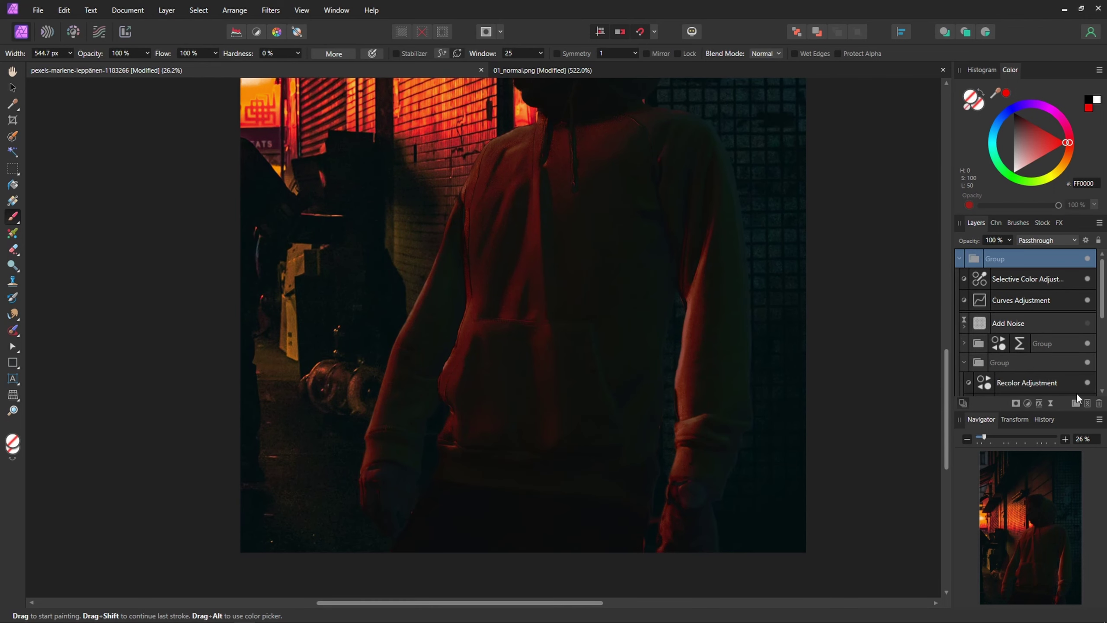
Step: Set the paint brush to 13% flow and 1259.8 px width, and add a new pixel layer above the subject's group
{"action": "scroll", "coordinate": [400, 247], "scroll_direction": "up", "scroll_amount": 3}
{"action": "left_click", "coordinate": [215, 54]}
{"action": "left_click_drag", "start_coordinate": [216, 70], "coordinate": [149, 69]}
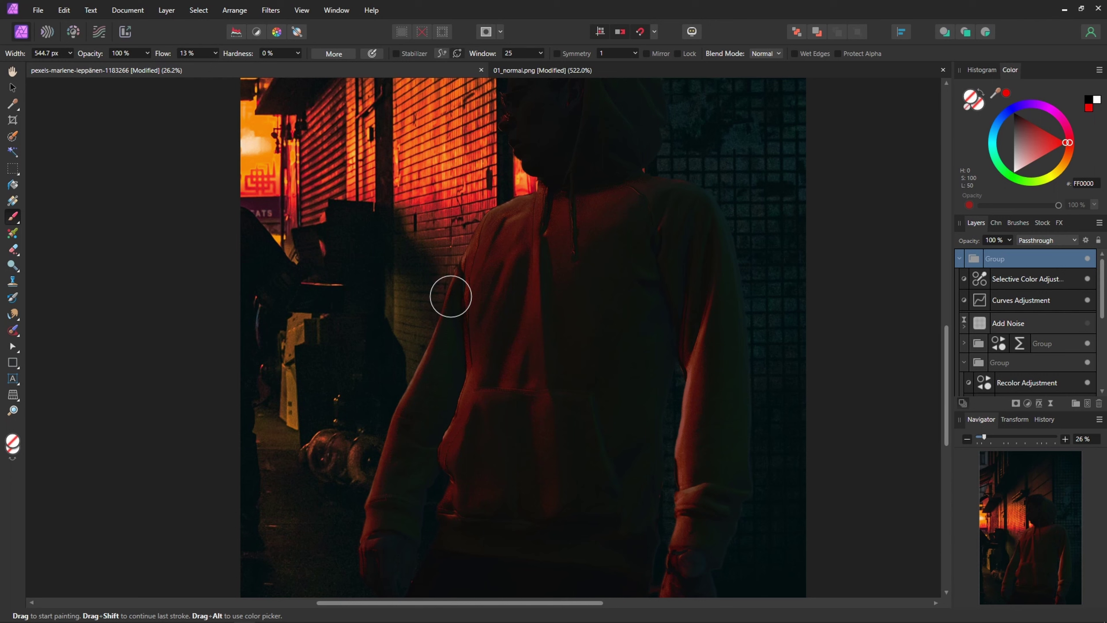
{"action": "key", "text": "bracketright"}
{"action": "key", "text": "bracketright"}
{"action": "key", "text": "bracketright"}
{"action": "left_click", "coordinate": [1088, 404]}
Step: Paint a faint, soft red (FF0000) glow along the outer arm, the other sleeve and hand, the face and the shoulder
{"action": "mouse_move", "coordinate": [432, 284]}
{"action": "left_mouse_down"}
{"action": "mouse_move", "coordinate": [372, 449]}
{"action": "mouse_move", "coordinate": [366, 525]}
{"action": "left_mouse_up"}
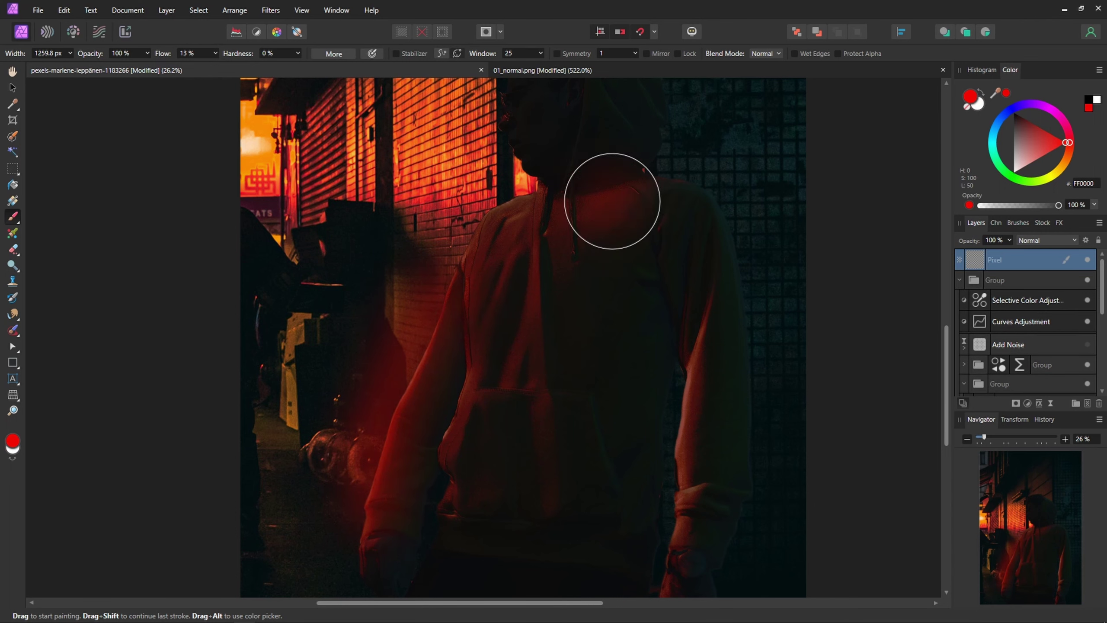
{"action": "scroll", "coordinate": [750, 524], "scroll_direction": "down", "scroll_amount": 1}
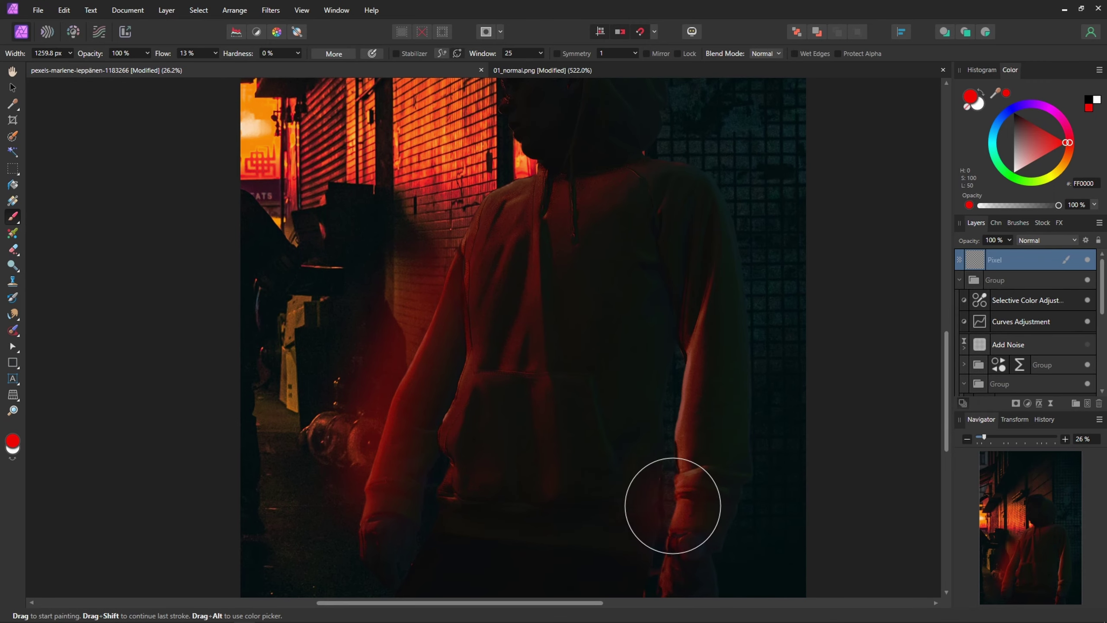
{"action": "scroll", "coordinate": [707, 436], "scroll_direction": "down", "scroll_amount": 5}
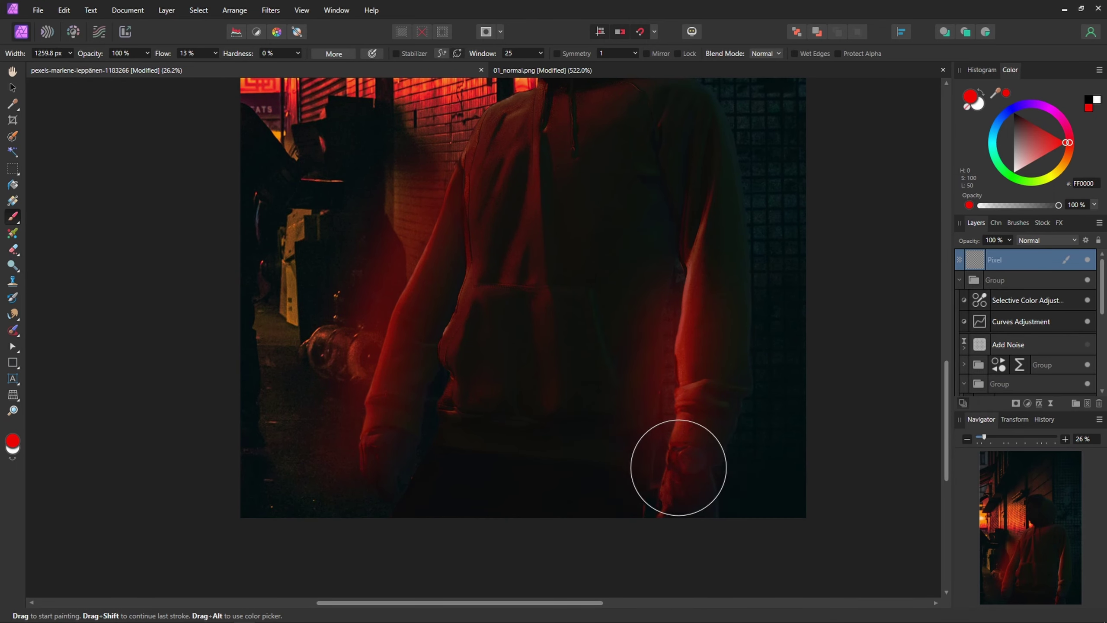
{"action": "scroll", "coordinate": [663, 494], "scroll_direction": "up", "scroll_amount": 18}
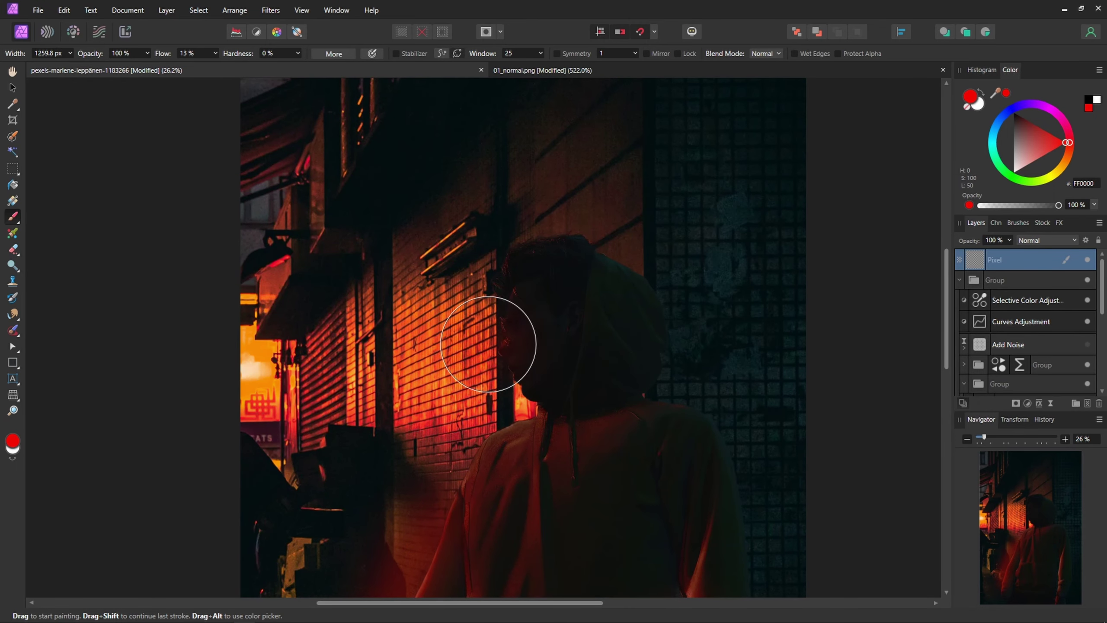
{"action": "scroll", "coordinate": [564, 292], "scroll_direction": "up", "scroll_amount": 3}
{"action": "scroll", "coordinate": [707, 334], "scroll_direction": "down", "scroll_amount": 3}
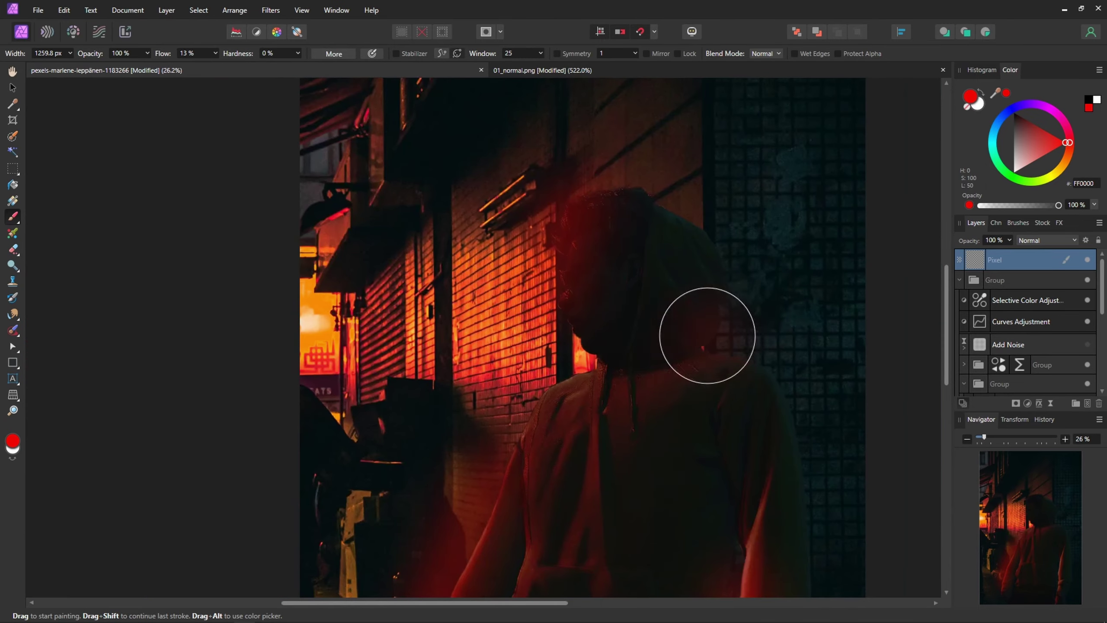
{"action": "scroll", "coordinate": [514, 336], "scroll_direction": "down", "scroll_amount": 5}
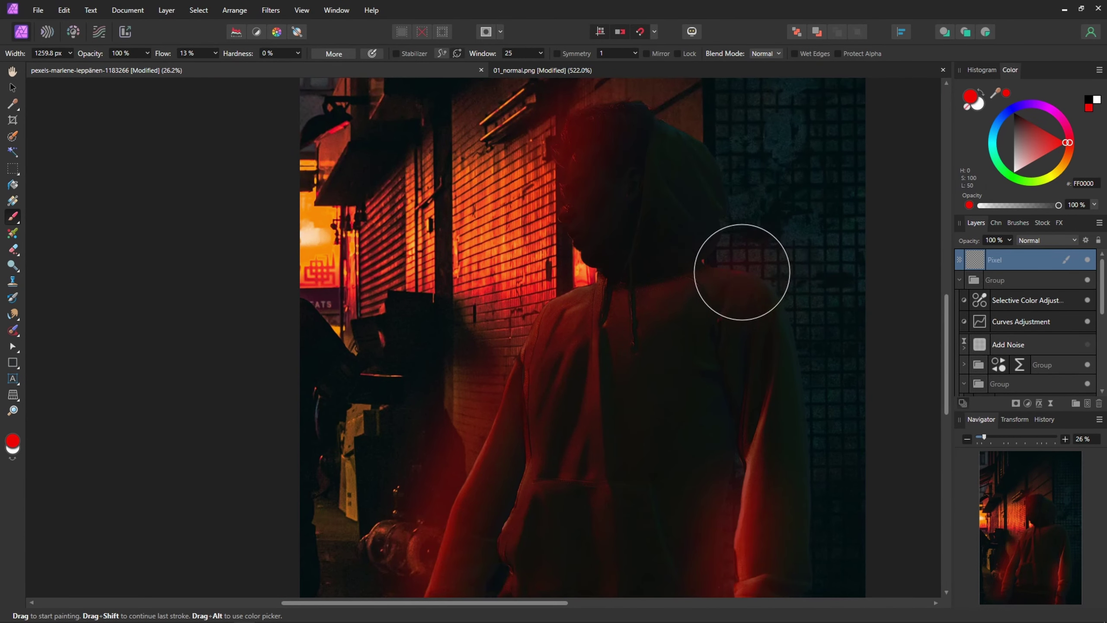
{"action": "scroll", "coordinate": [877, 302], "scroll_direction": "right", "scroll_amount": 3}
Step: Set the red glow layer's blend mode to Color Dodge and its opacity to 26%
{"action": "left_click", "coordinate": [1056, 240]}
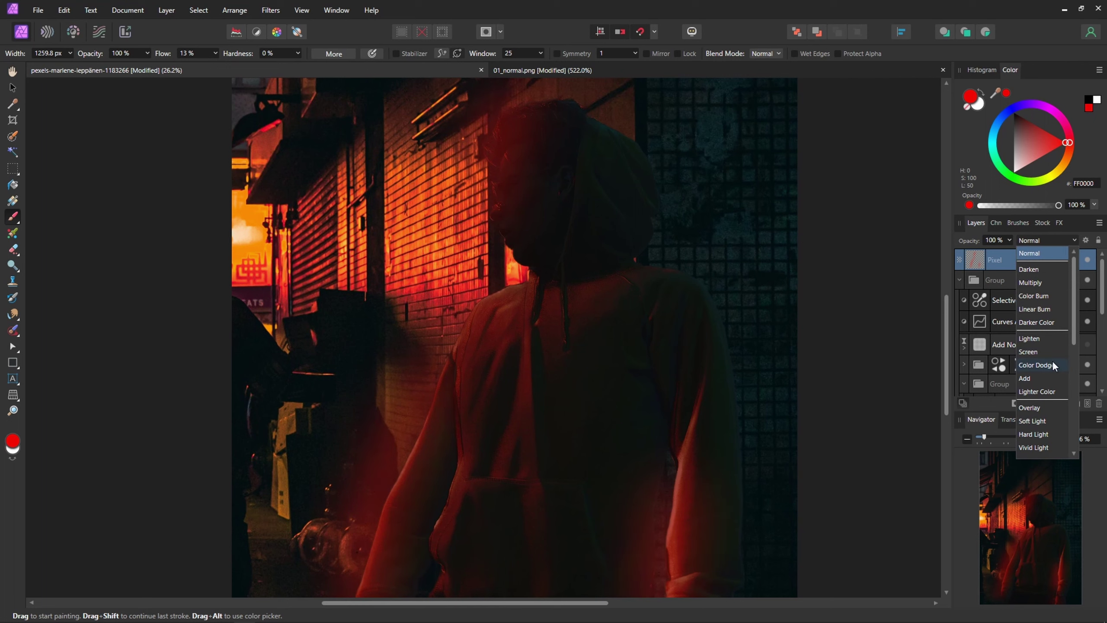
{"action": "left_click", "coordinate": [1051, 364]}
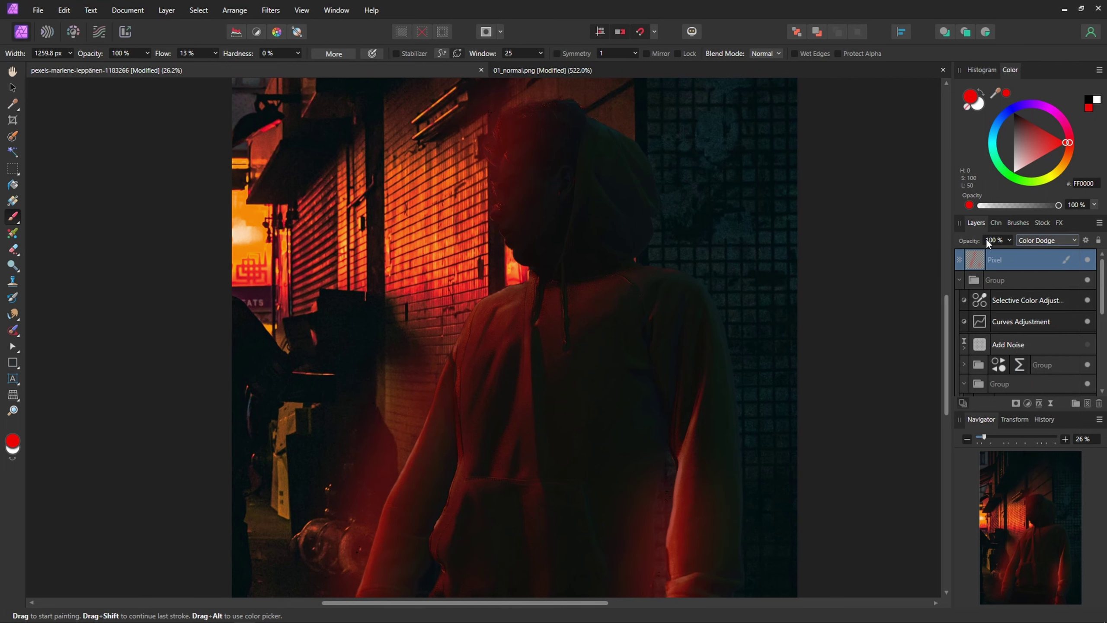
{"action": "left_click", "coordinate": [1009, 240]}
{"action": "left_click_drag", "start_coordinate": [1004, 253], "coordinate": [942, 268]}
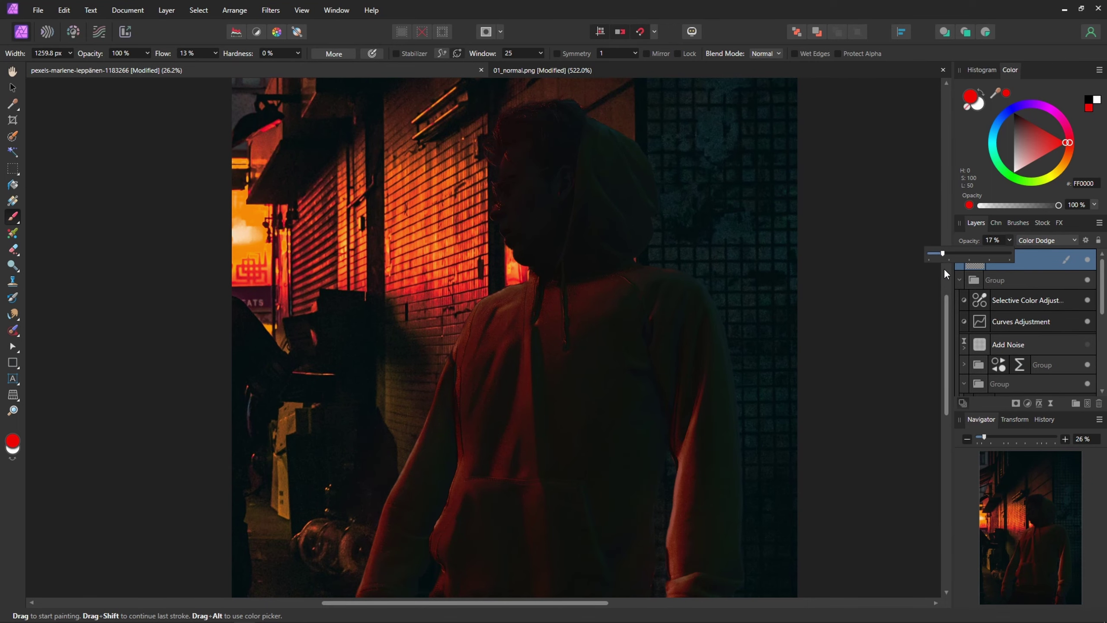
{"action": "scroll", "coordinate": [531, 141], "scroll_direction": "up", "scroll_amount": 3}
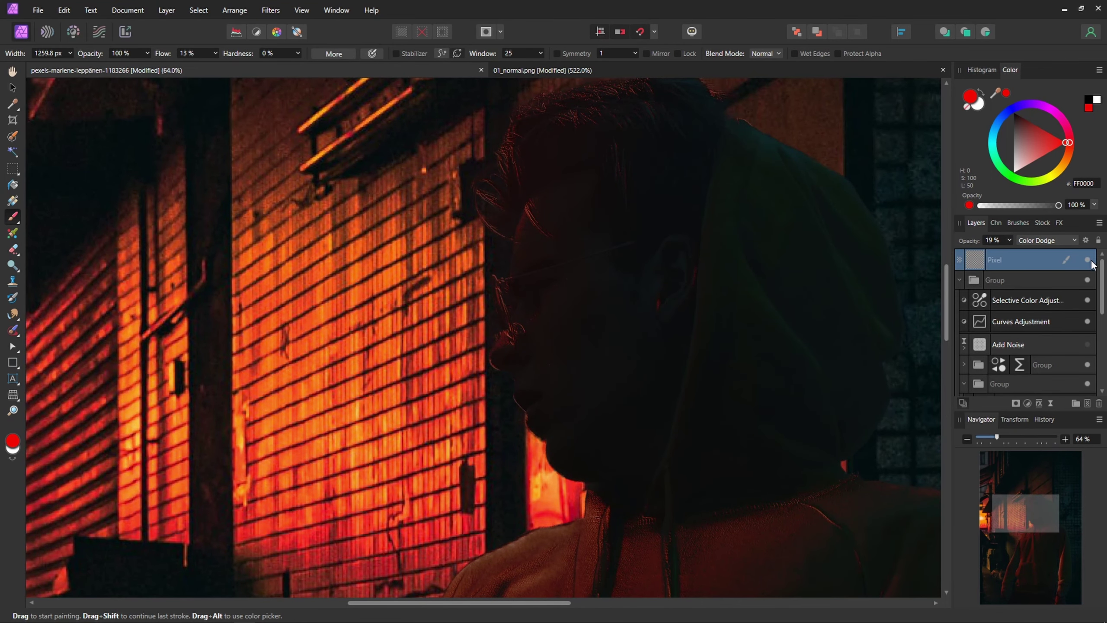
{"action": "scroll", "coordinate": [581, 153], "scroll_direction": "up", "scroll_amount": 2}
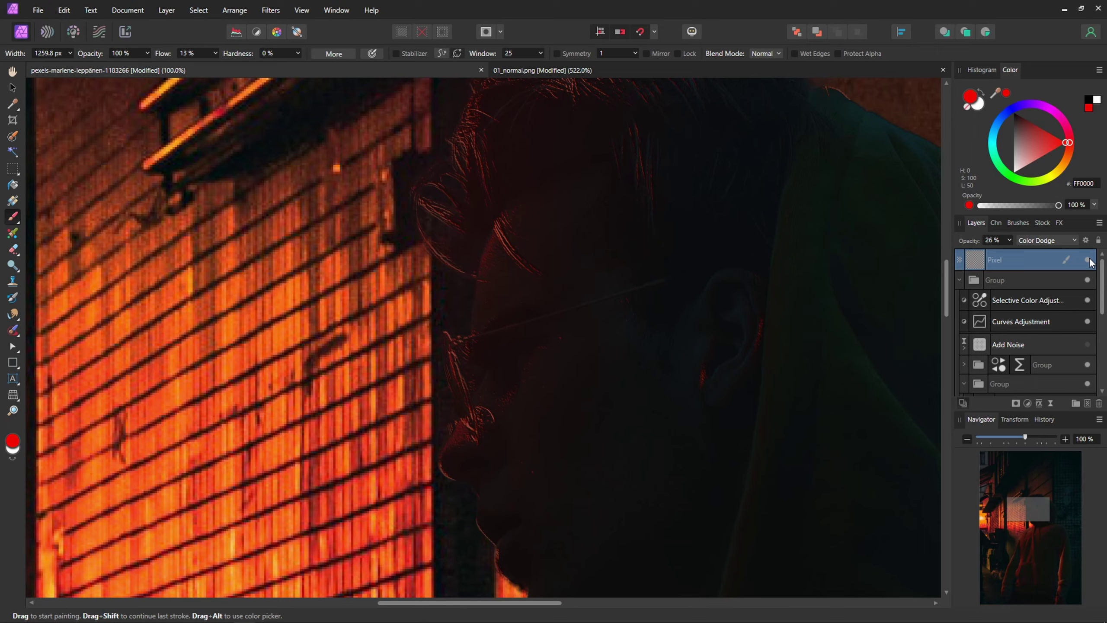
Step: Compare the subject with the red glow layer shown and hidden, close up and across the whole image
{"action": "scroll", "coordinate": [564, 316], "scroll_direction": "down", "scroll_amount": 5}
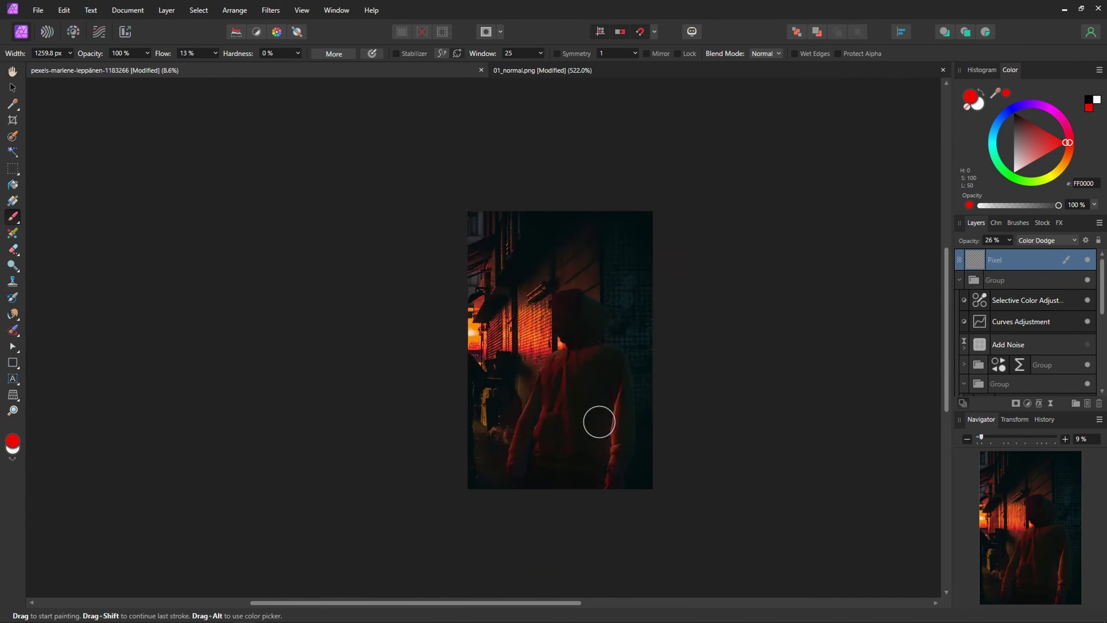
{"action": "scroll", "coordinate": [741, 403], "scroll_direction": "up", "scroll_amount": 3}
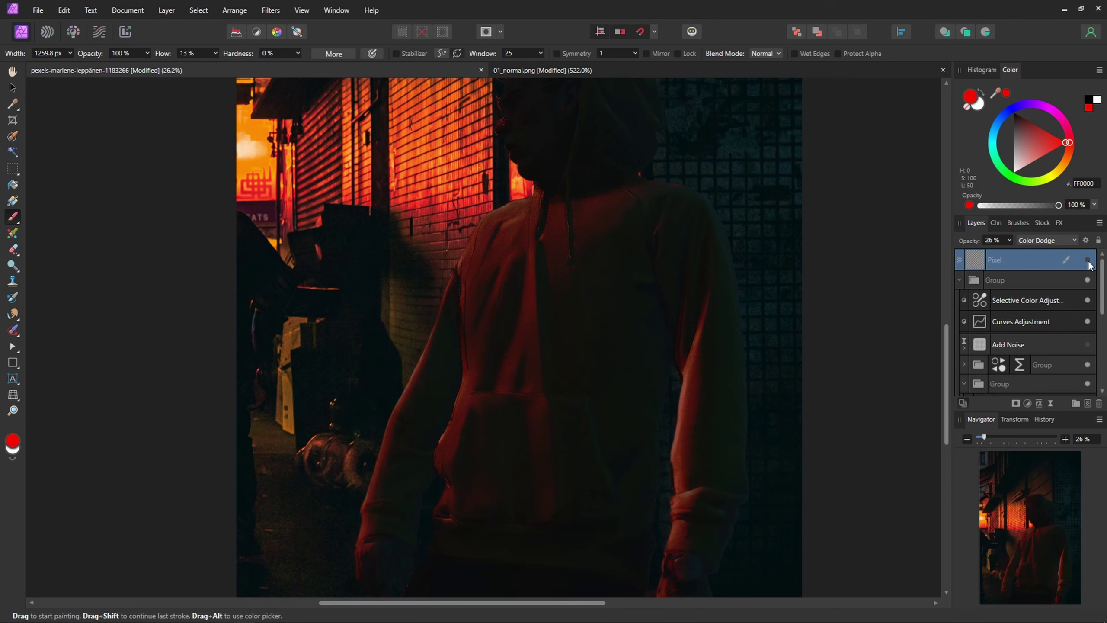
{"action": "scroll", "coordinate": [786, 272], "scroll_direction": "down", "scroll_amount": 1}
{"action": "scroll", "coordinate": [841, 259], "scroll_direction": "up", "scroll_amount": 1}
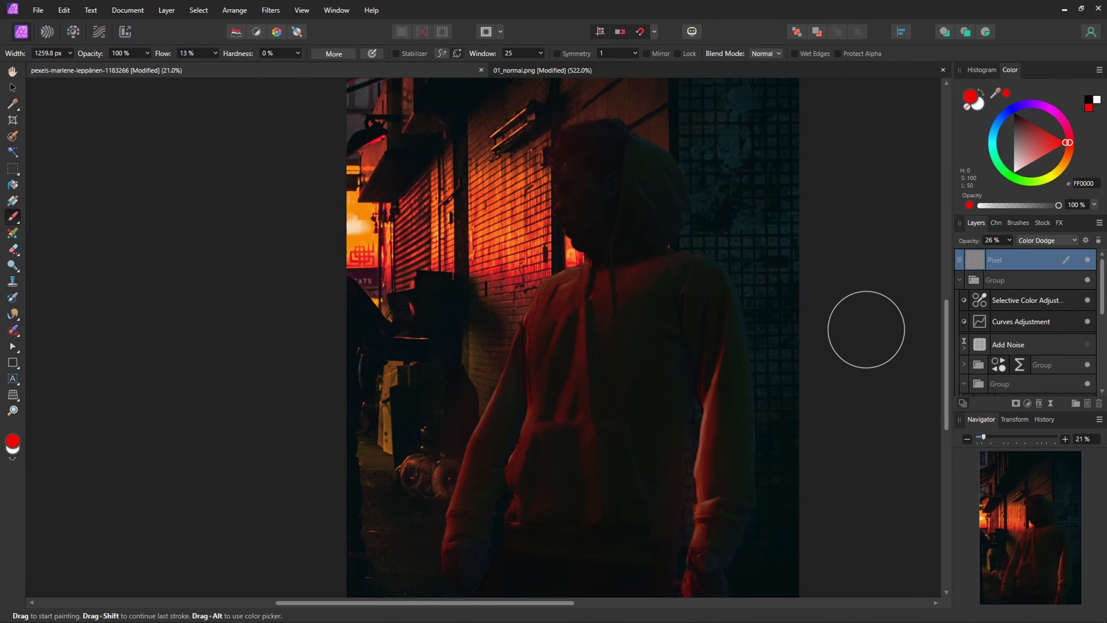
{"action": "scroll", "coordinate": [829, 340], "scroll_direction": "right", "scroll_amount": 1}
{"action": "scroll", "coordinate": [794, 355], "scroll_direction": "right", "scroll_amount": 1}
{"action": "scroll", "coordinate": [794, 356], "scroll_direction": "up", "scroll_amount": 1}
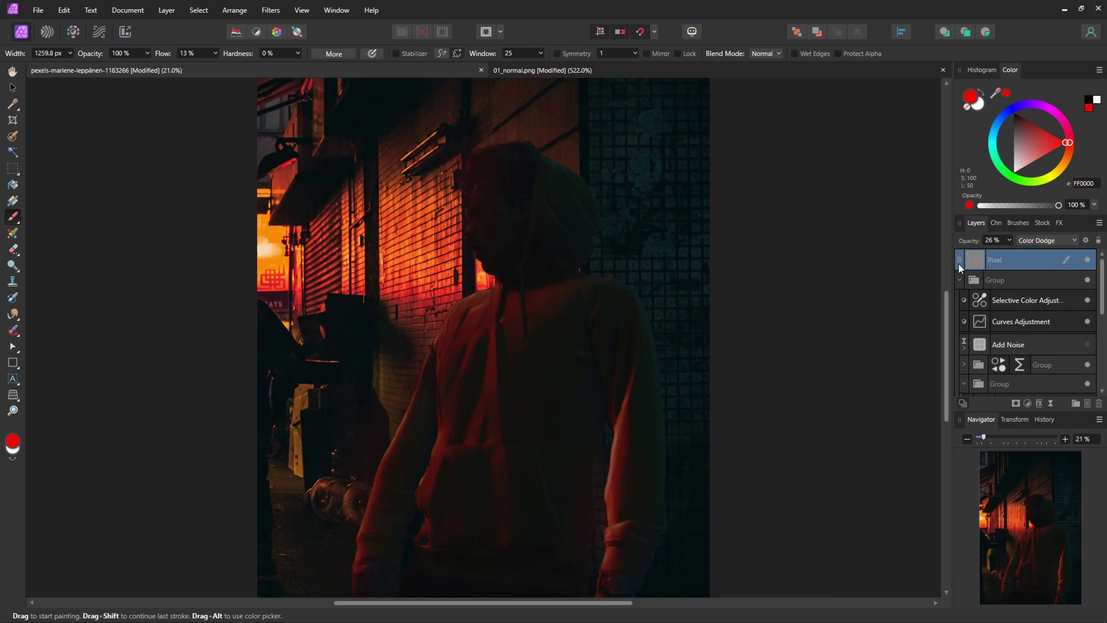
Step: Collapse the subject's group, review the whole composite and deselect all layers
{"action": "left_click", "coordinate": [960, 279]}
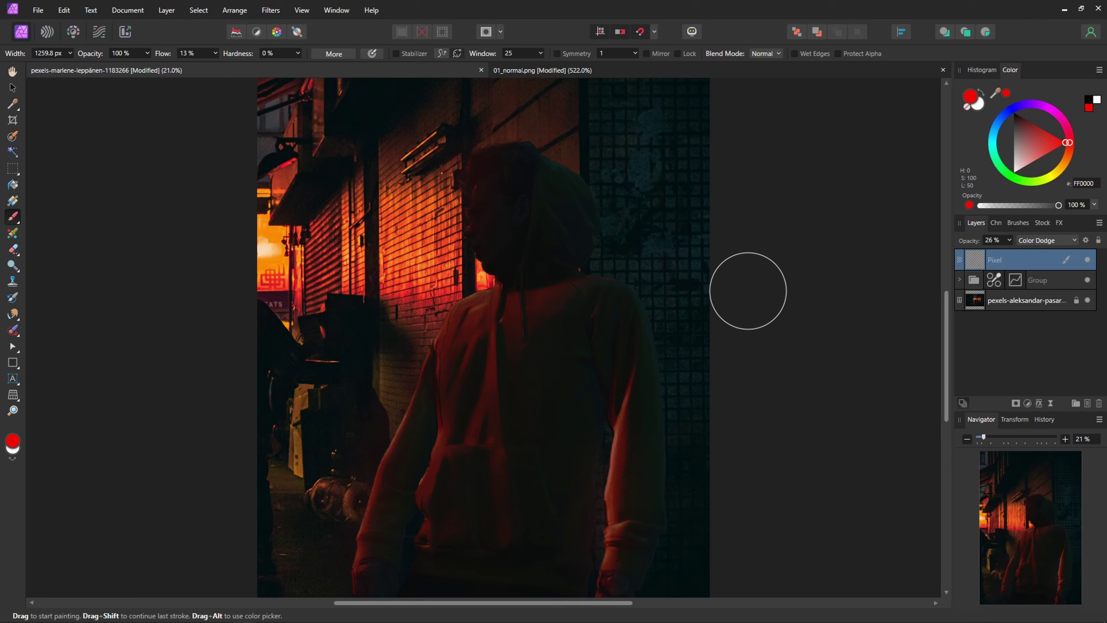
{"action": "scroll", "coordinate": [746, 289], "scroll_direction": "down", "scroll_amount": 1}
{"action": "scroll", "coordinate": [771, 294], "scroll_direction": "up", "scroll_amount": 1}
{"action": "scroll", "coordinate": [763, 256], "scroll_direction": "up", "scroll_amount": 2}
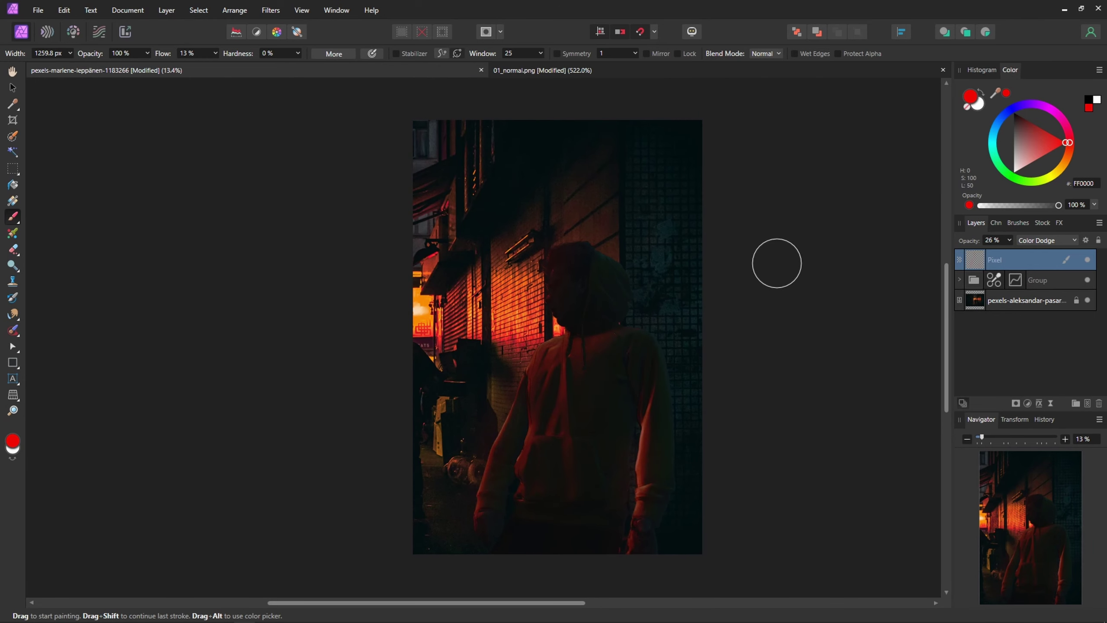
{"action": "left_click", "coordinate": [12, 89]}
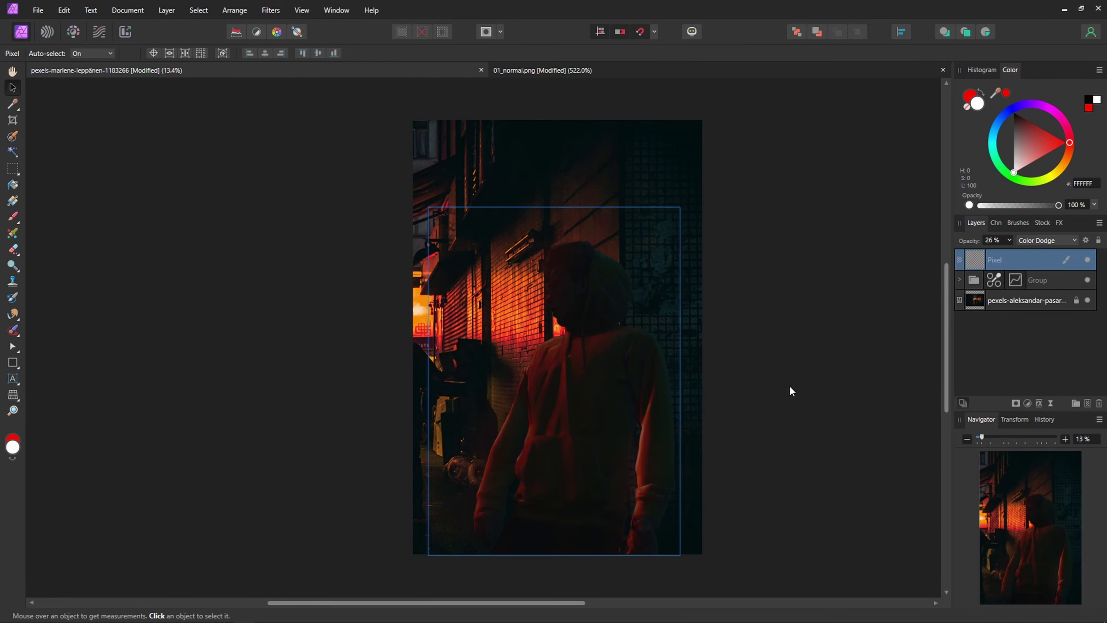
{"action": "scroll", "coordinate": [785, 384], "scroll_direction": "up", "scroll_amount": 1}
{"action": "left_click", "coordinate": [784, 493]}
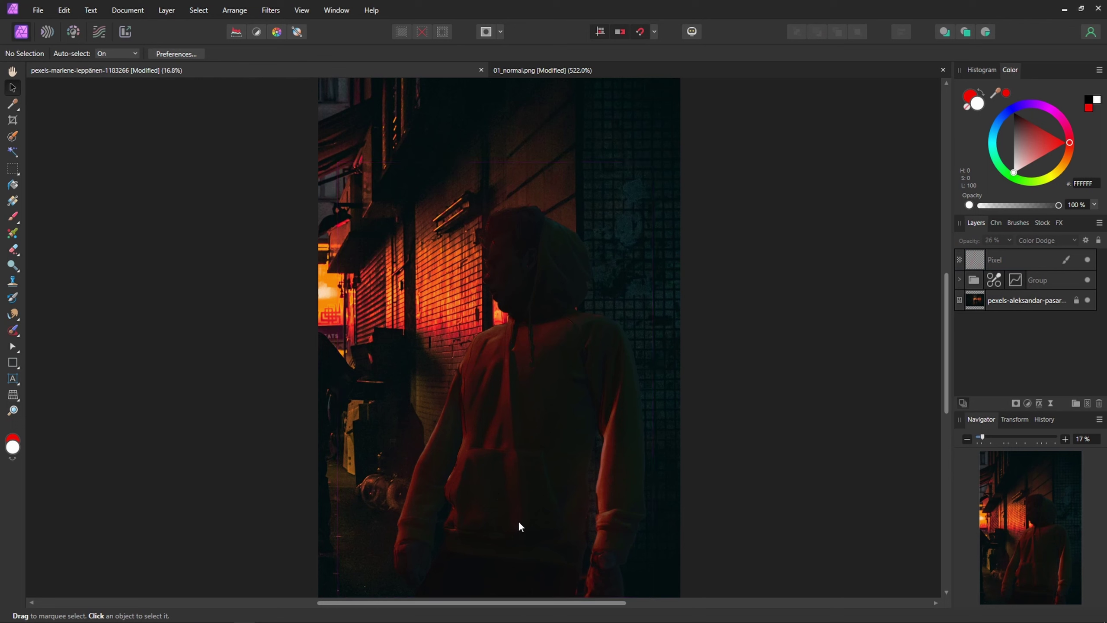
Step: Add a Lens Filter adjustment and move it out of the pixel layer to the top of the layer stack
{"action": "left_click", "coordinate": [1022, 267]}
{"action": "left_click", "coordinate": [1028, 404]}
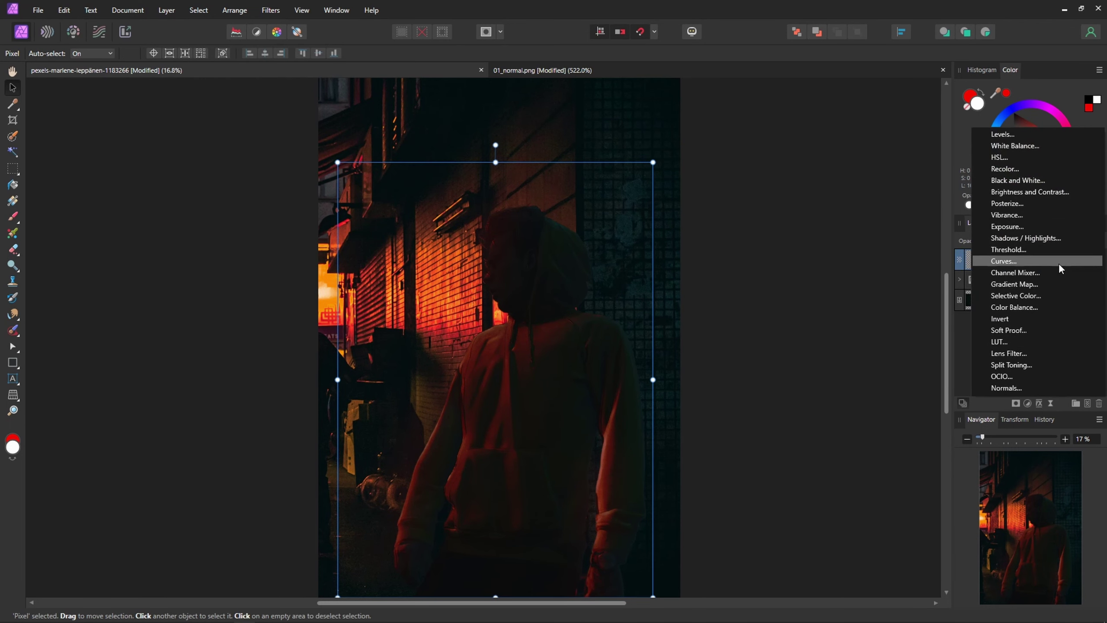
{"action": "left_click", "coordinate": [1020, 354]}
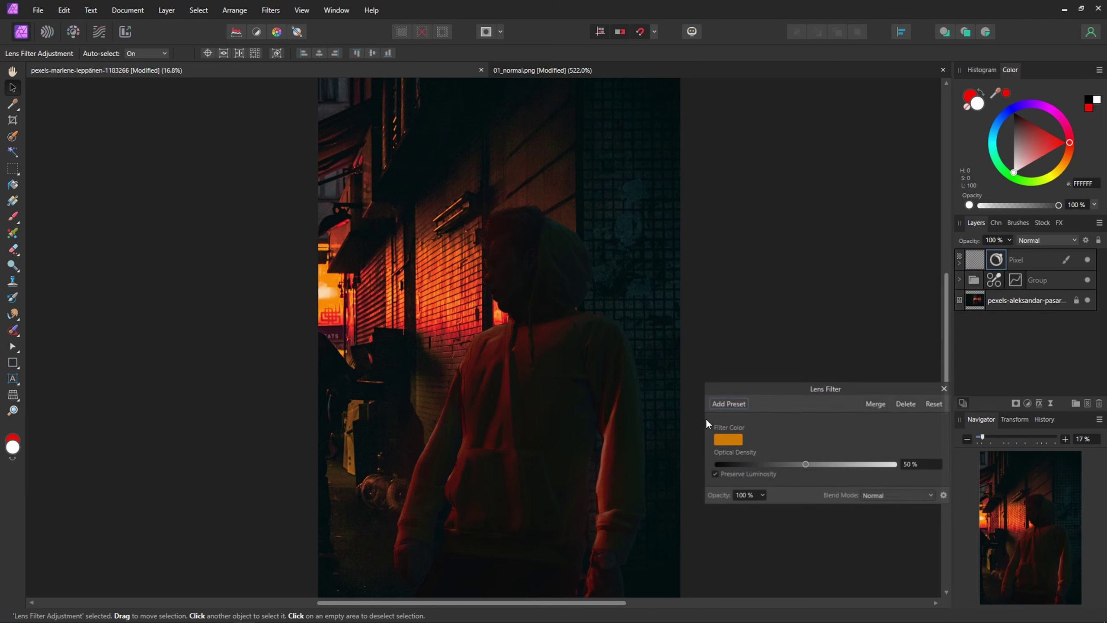
{"action": "left_click", "coordinate": [959, 264]}
{"action": "left_click_drag", "start_coordinate": [970, 281], "coordinate": [988, 243]}
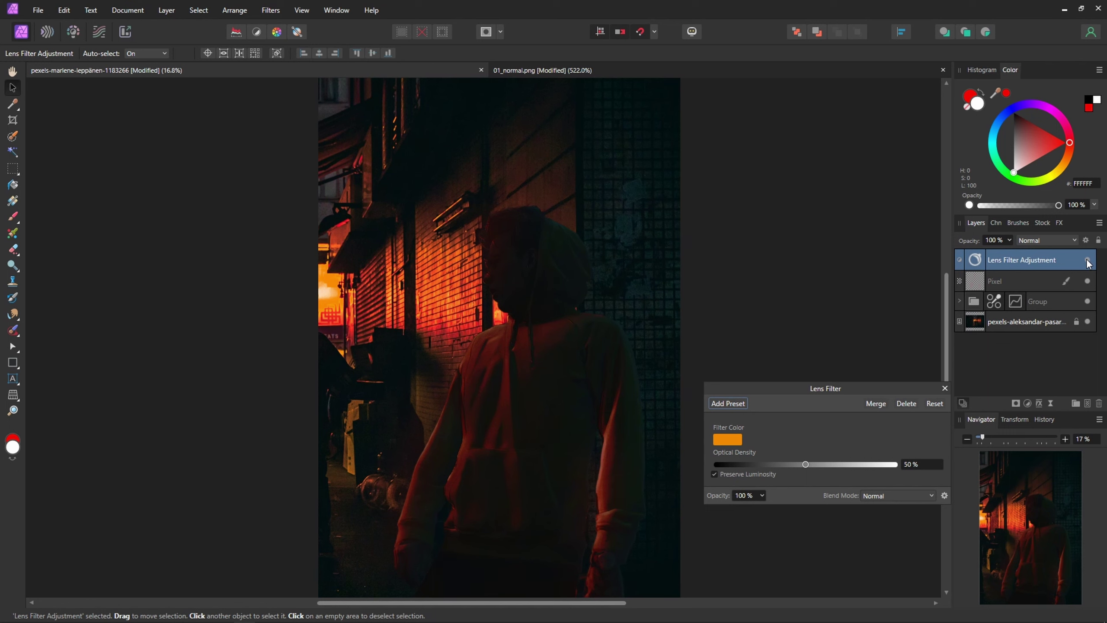
Step: Change the Lens Filter's colour to a bright cyan-blue and set its optical density to about 54%
{"action": "left_click_drag", "start_coordinate": [807, 468], "coordinate": [812, 468]}
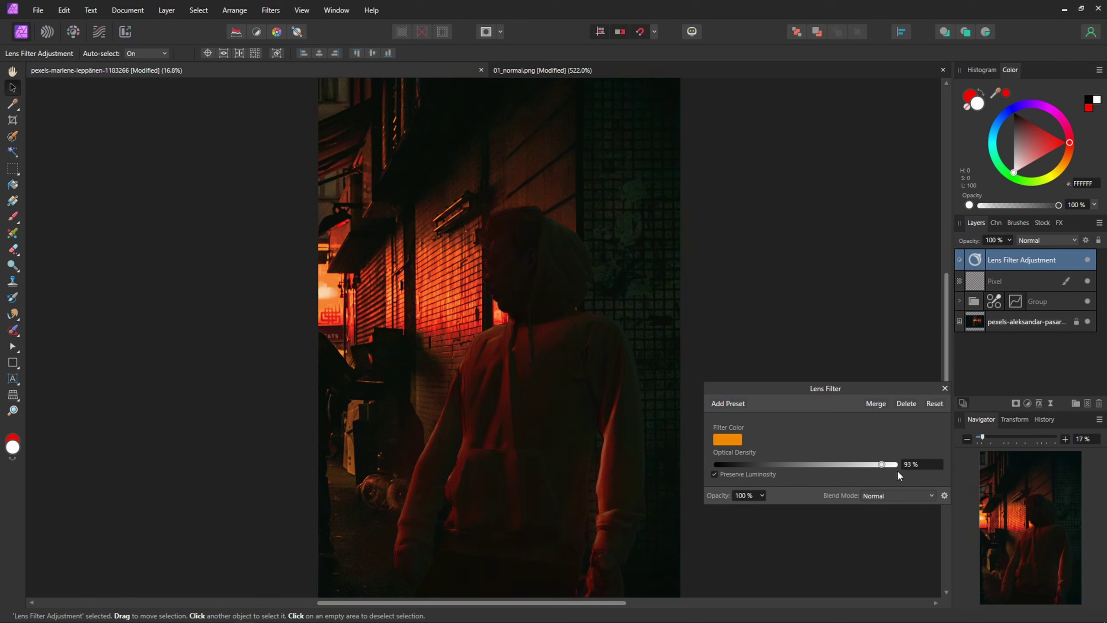
{"action": "mouse_move", "coordinate": [895, 464]}
{"action": "left_mouse_down"}
{"action": "mouse_move", "coordinate": [718, 466]}
{"action": "mouse_move", "coordinate": [894, 465]}
{"action": "left_mouse_up"}
{"action": "left_click", "coordinate": [726, 440]}
{"action": "mouse_move", "coordinate": [762, 540]}
{"action": "left_mouse_down"}
{"action": "mouse_move", "coordinate": [709, 549]}
{"action": "mouse_move", "coordinate": [685, 504]}
{"action": "left_mouse_up"}
{"action": "mouse_move", "coordinate": [813, 465]}
{"action": "left_mouse_down"}
{"action": "mouse_move", "coordinate": [721, 465]}
{"action": "mouse_move", "coordinate": [799, 465]}
{"action": "left_mouse_up"}
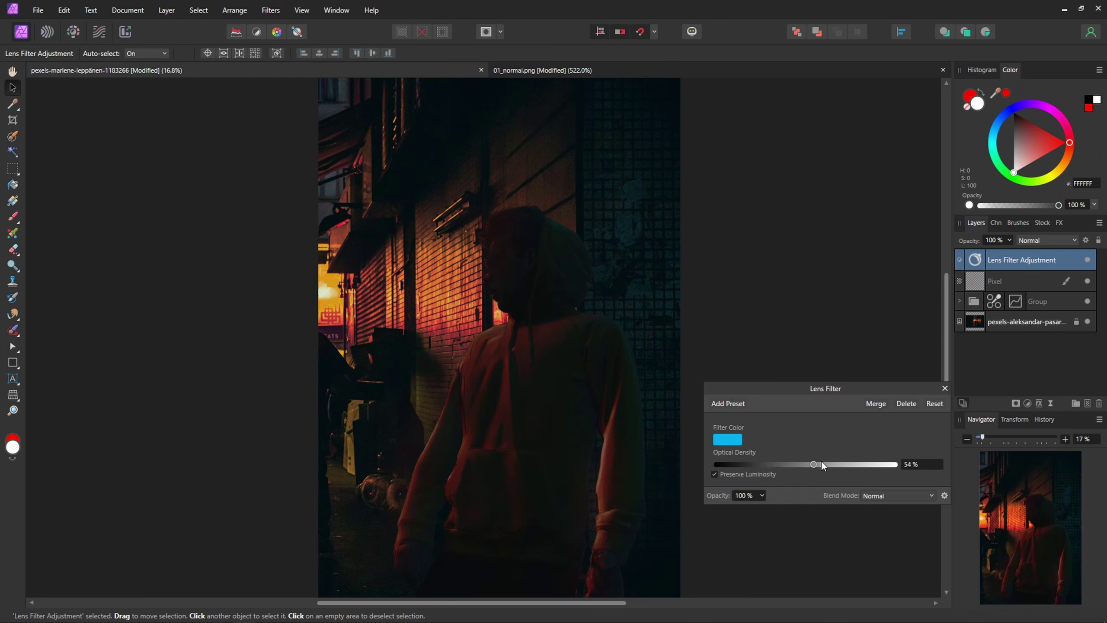
Step: Delete the Lens Filter adjustment and lay a linear gradient across the image on a new top pixel layer
{"action": "left_click", "coordinate": [945, 388]}
{"action": "left_click", "coordinate": [1099, 404]}
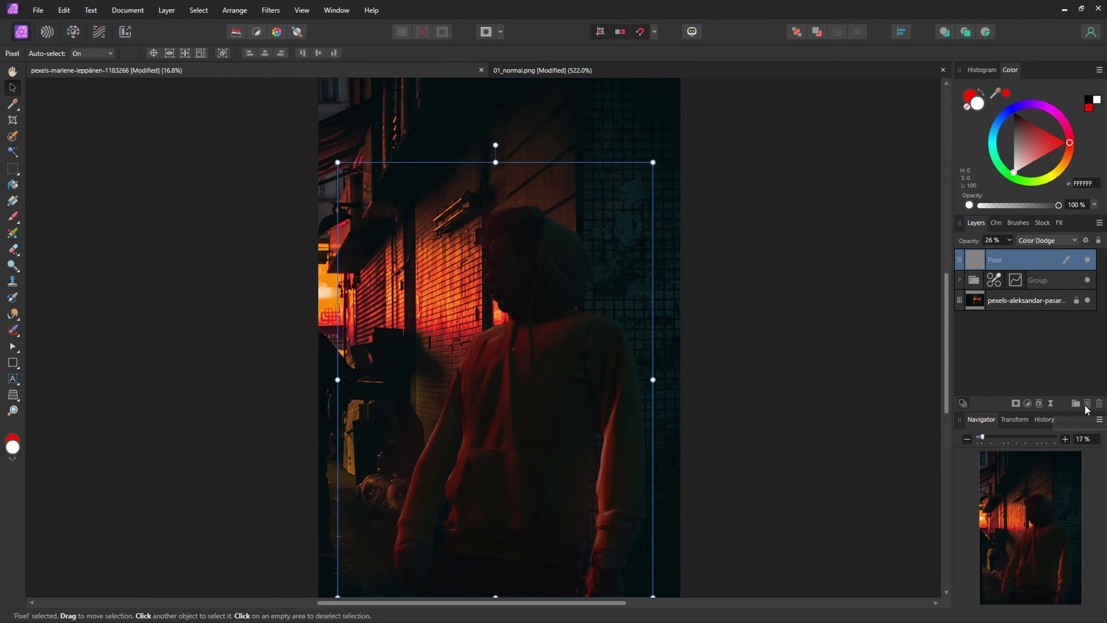
{"action": "left_click", "coordinate": [1088, 403]}
{"action": "left_click", "coordinate": [12, 201]}
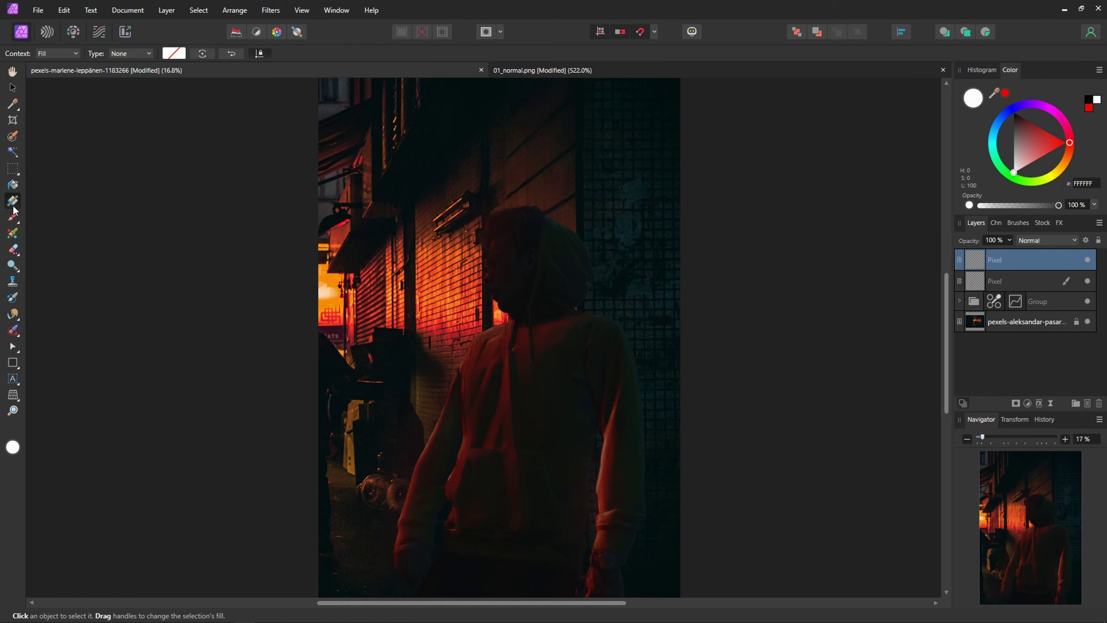
{"action": "left_click_drag", "start_coordinate": [356, 274], "coordinate": [697, 308]}
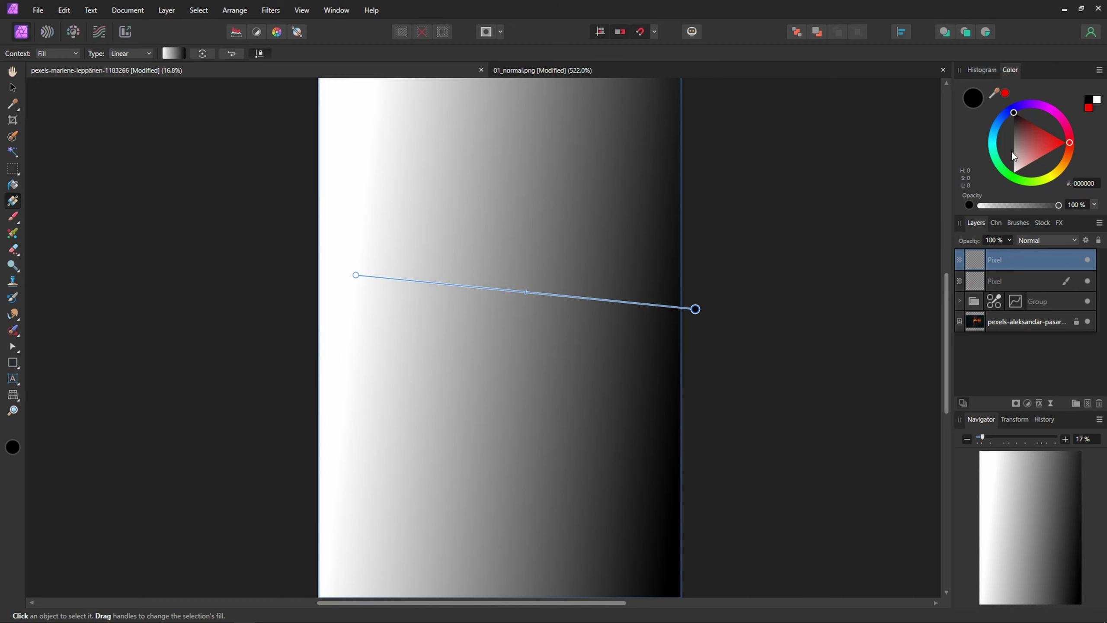
Step: Recolour the gradient with cyan-blue 00DBFF at the end near the dark wall and orange FF9200 at the lit end
{"action": "left_click", "coordinate": [995, 138]}
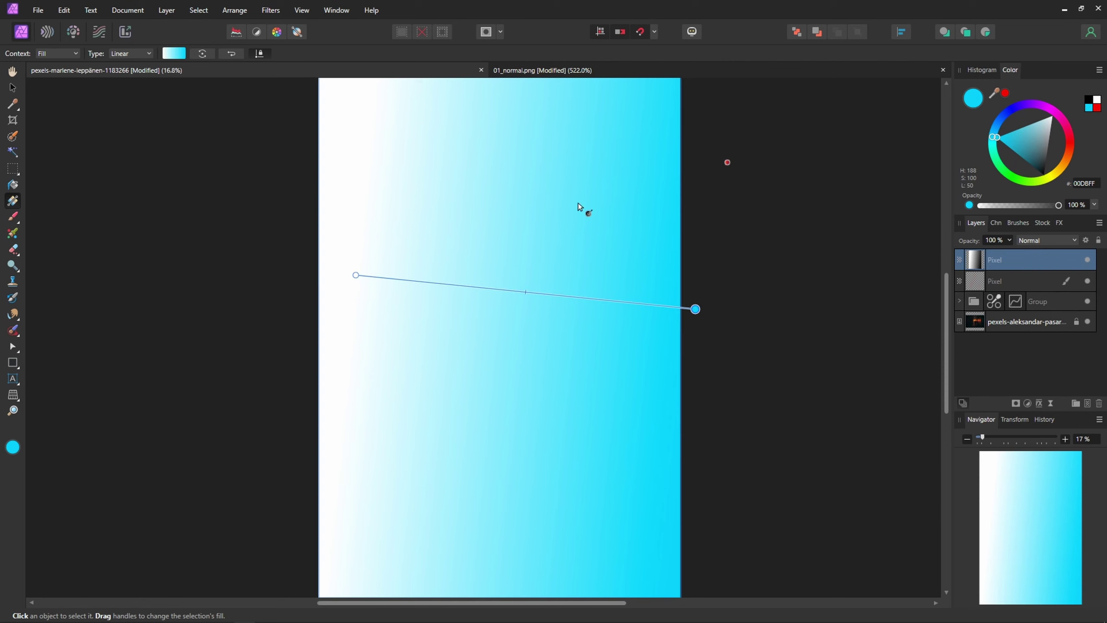
{"action": "left_click", "coordinate": [359, 275]}
{"action": "left_click_drag", "start_coordinate": [359, 275], "coordinate": [356, 275]}
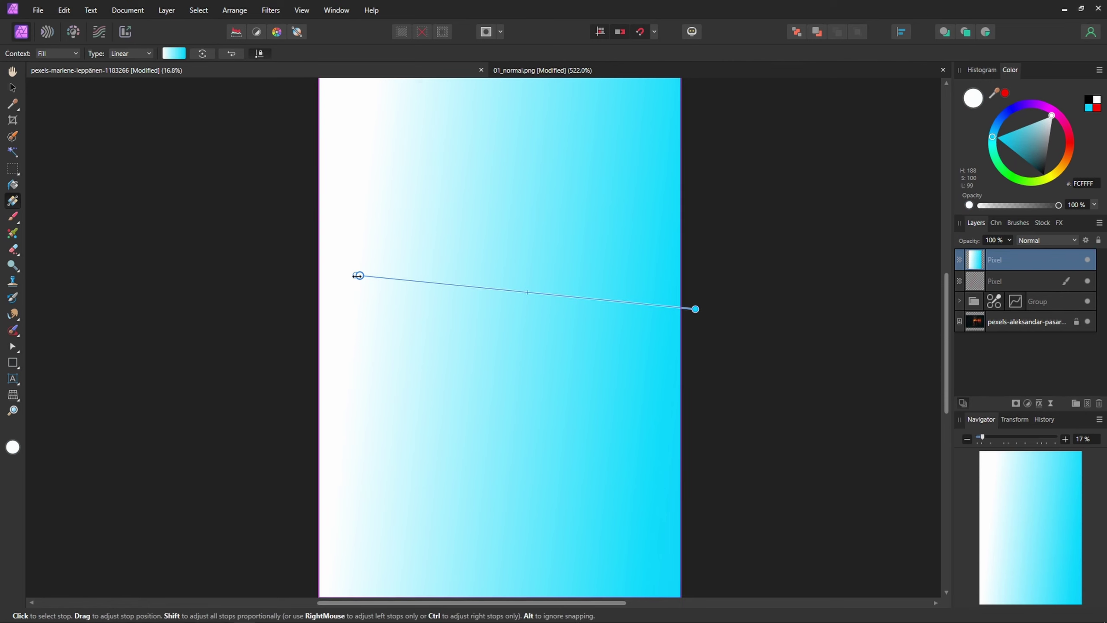
{"action": "left_click", "coordinate": [723, 268]}
{"action": "left_click_drag", "start_coordinate": [1063, 166], "coordinate": [1069, 168]}
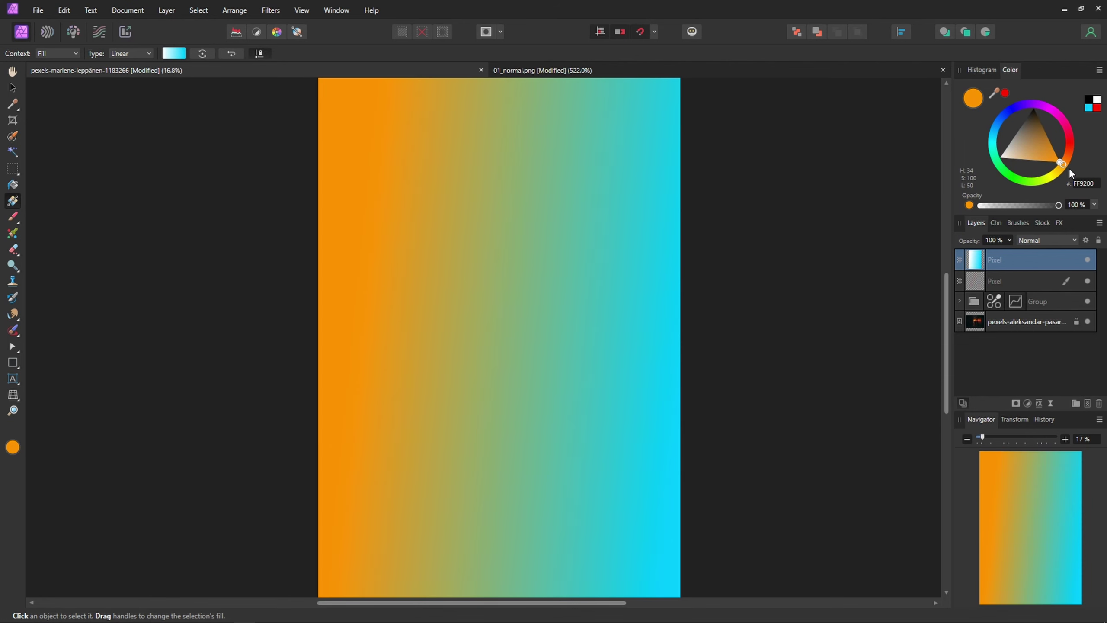
Step: Set the gradient layer's blend mode to Overlay and its opacity to 44%
{"action": "left_click", "coordinate": [1051, 239]}
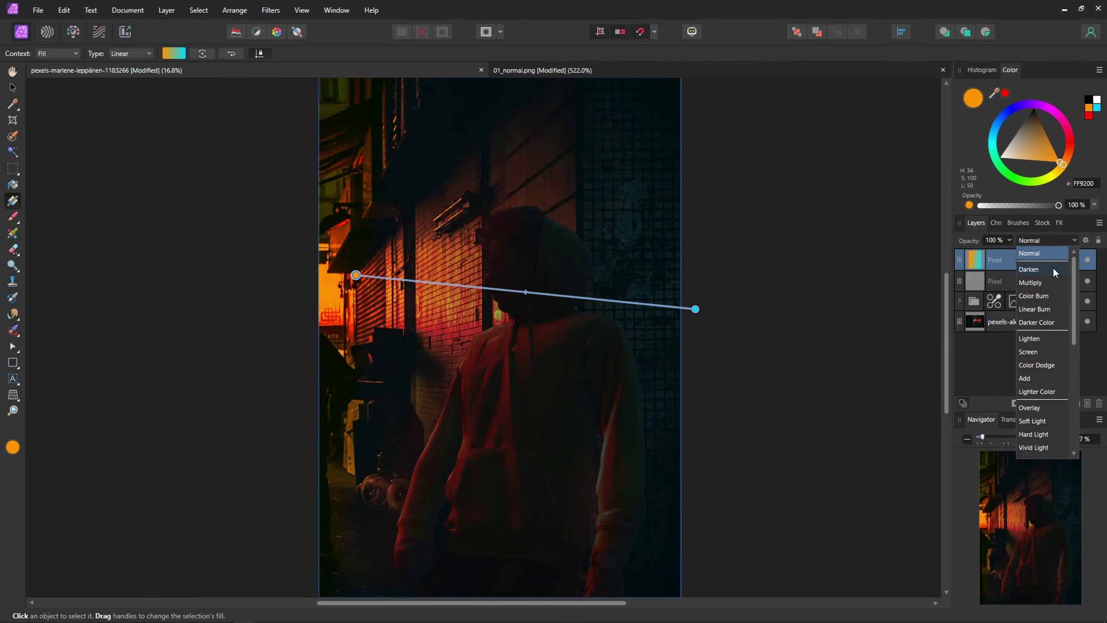
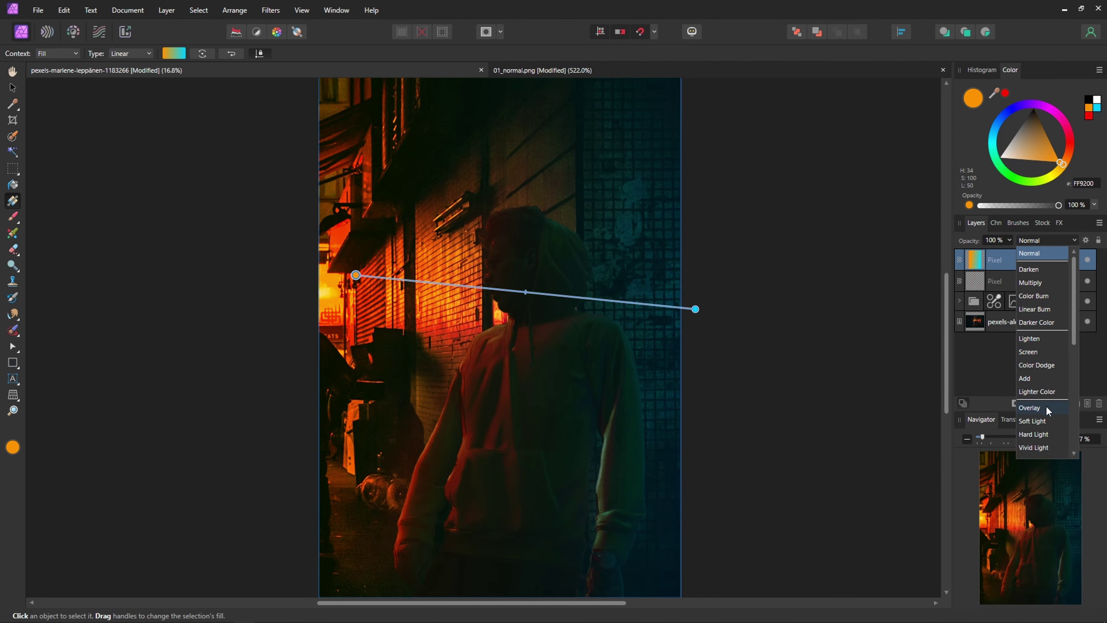
{"action": "left_click", "coordinate": [1046, 406]}
{"action": "key", "text": "9"}
{"action": "key", "text": "4"}
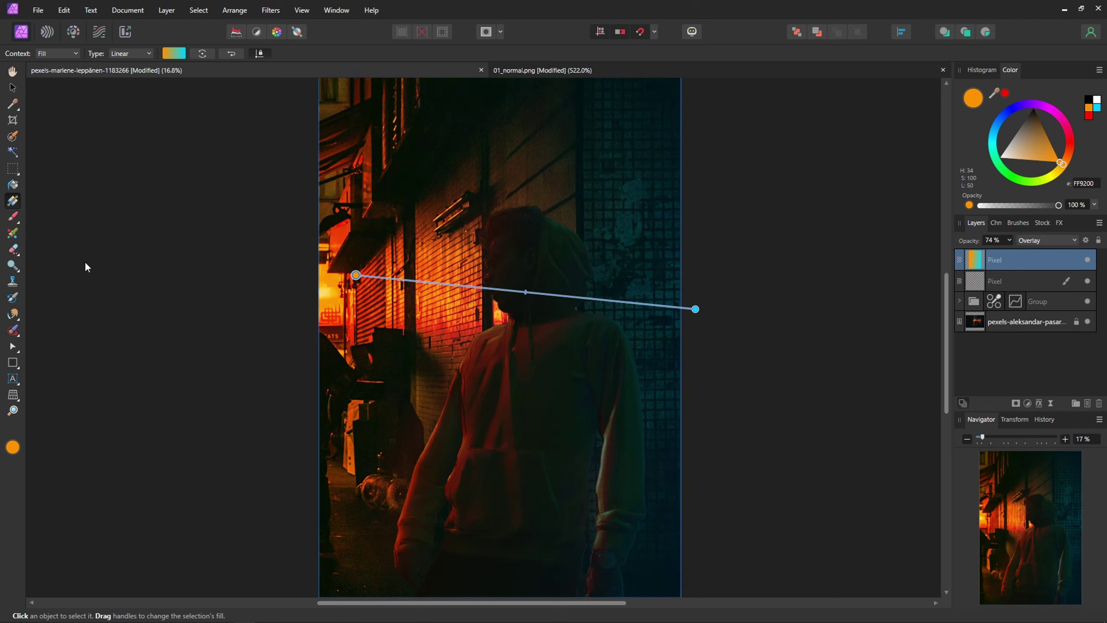
{"action": "key", "text": "5"}
{"action": "key", "text": "8"}
{"action": "key", "text": "0"}
{"action": "key", "text": "0"}
{"action": "key", "text": "3"}
{"action": "key", "text": "2"}
{"action": "key", "text": "1"}
{"action": "key", "text": "2"}
{"action": "key", "text": "4"}
{"action": "key", "text": "4"}
Step: Change the gradient layer's blend mode to Multiply
{"action": "left_click", "coordinate": [1052, 246]}
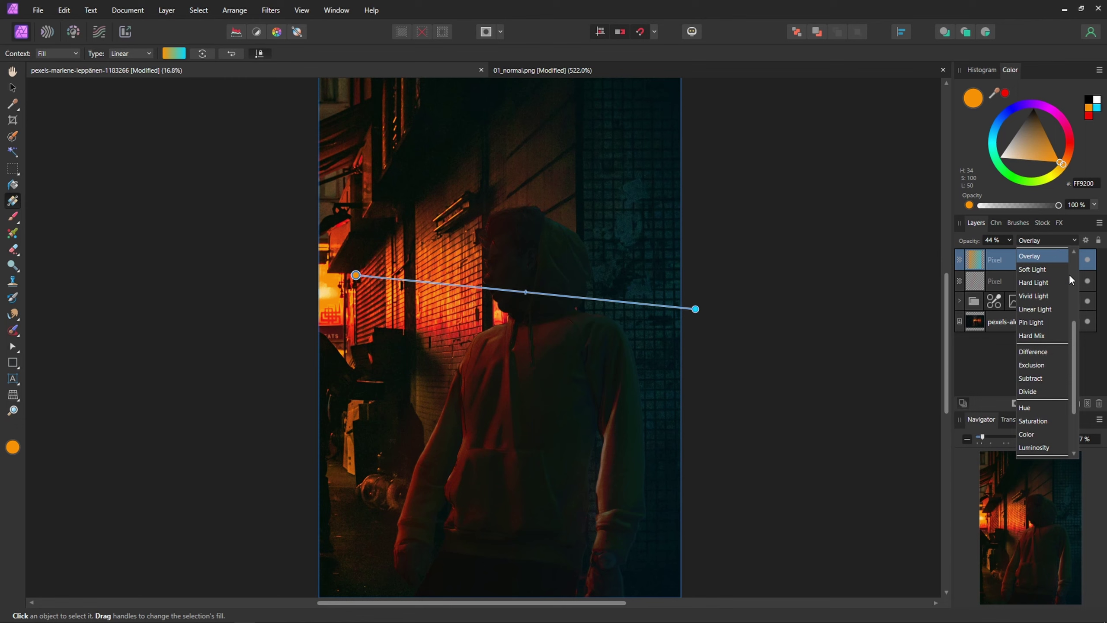
{"action": "scroll", "coordinate": [1048, 273], "scroll_direction": "up", "scroll_amount": 3}
{"action": "left_click", "coordinate": [1051, 280]}
Step: Compare the image with the gradient layer shown and hidden, and shift the gradient's orange end slightly upward
{"action": "left_click", "coordinate": [1088, 261]}
{"action": "left_click", "coordinate": [1088, 261]}
{"action": "left_click", "coordinate": [1087, 261]}
{"action": "left_click", "coordinate": [1087, 260]}
{"action": "left_click", "coordinate": [1088, 261]}
{"action": "left_click", "coordinate": [1087, 261]}
{"action": "left_click", "coordinate": [1087, 261]}
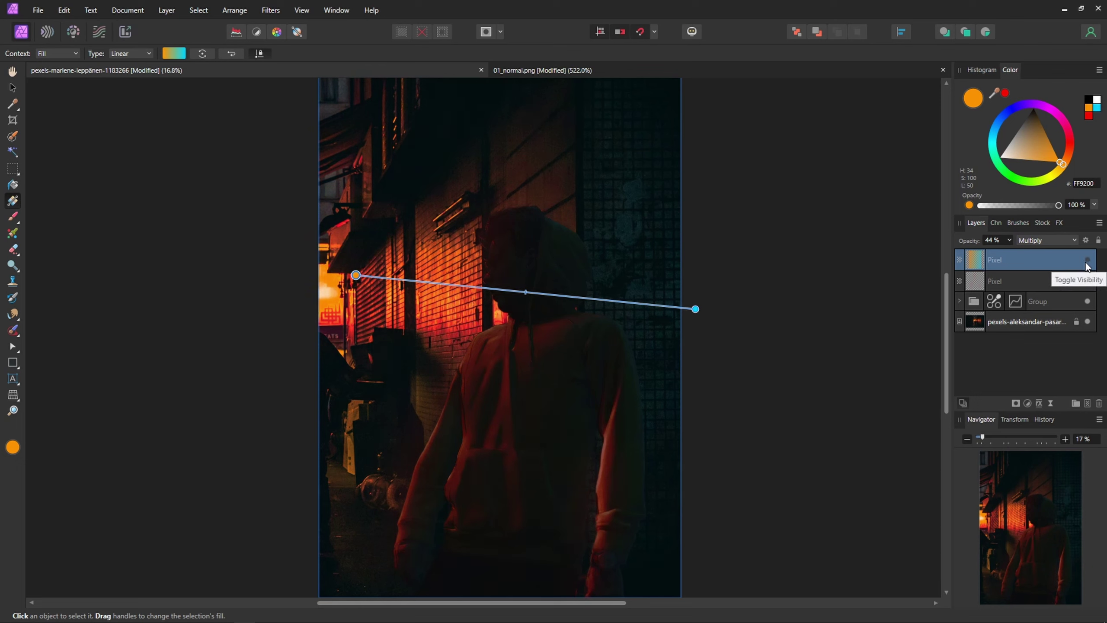
{"action": "left_click", "coordinate": [1087, 261]}
{"action": "left_click", "coordinate": [1087, 261]}
{"action": "mouse_move", "coordinate": [356, 275]}
{"action": "left_mouse_down"}
{"action": "mouse_move", "coordinate": [77, 225]}
{"action": "mouse_move", "coordinate": [542, 319]}
{"action": "mouse_move", "coordinate": [423, 267]}
{"action": "mouse_move", "coordinate": [217, 238]}
{"action": "mouse_move", "coordinate": [660, 290]}
{"action": "mouse_move", "coordinate": [490, 277]}
{"action": "mouse_move", "coordinate": [254, 237]}
{"action": "mouse_move", "coordinate": [610, 302]}
{"action": "mouse_move", "coordinate": [299, 254]}
{"action": "mouse_move", "coordinate": [372, 267]}
{"action": "mouse_move", "coordinate": [363, 259]}
{"action": "left_mouse_up"}
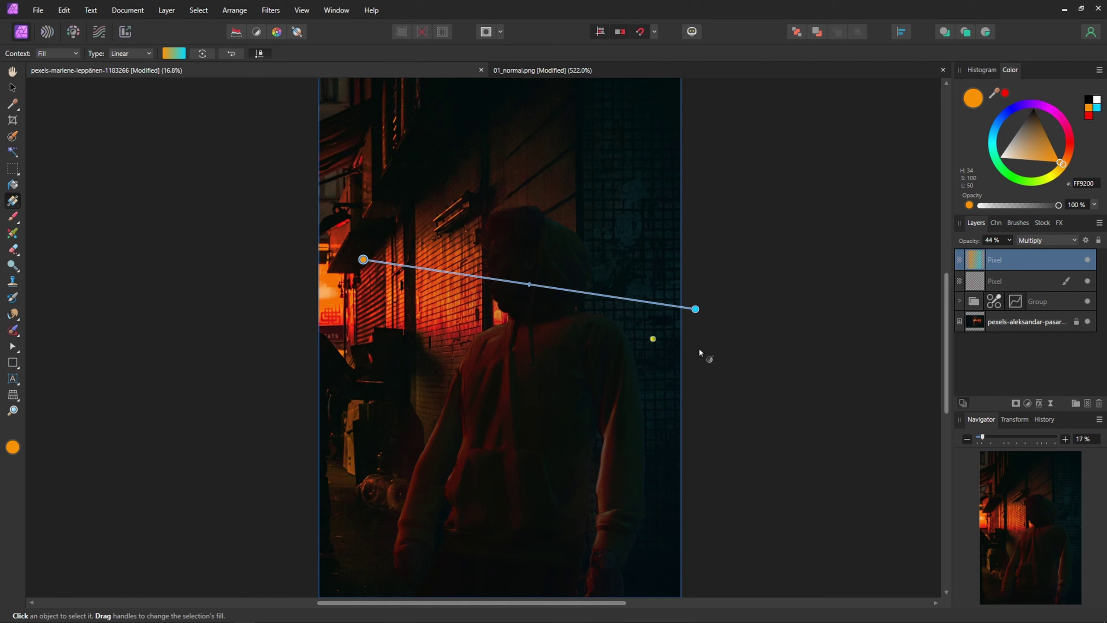
Step: Add a Curves adjustment at the top of the layer stack, adjusting a lower-midtone point and returning the white point to the far end
{"action": "left_click", "coordinate": [1028, 403]}
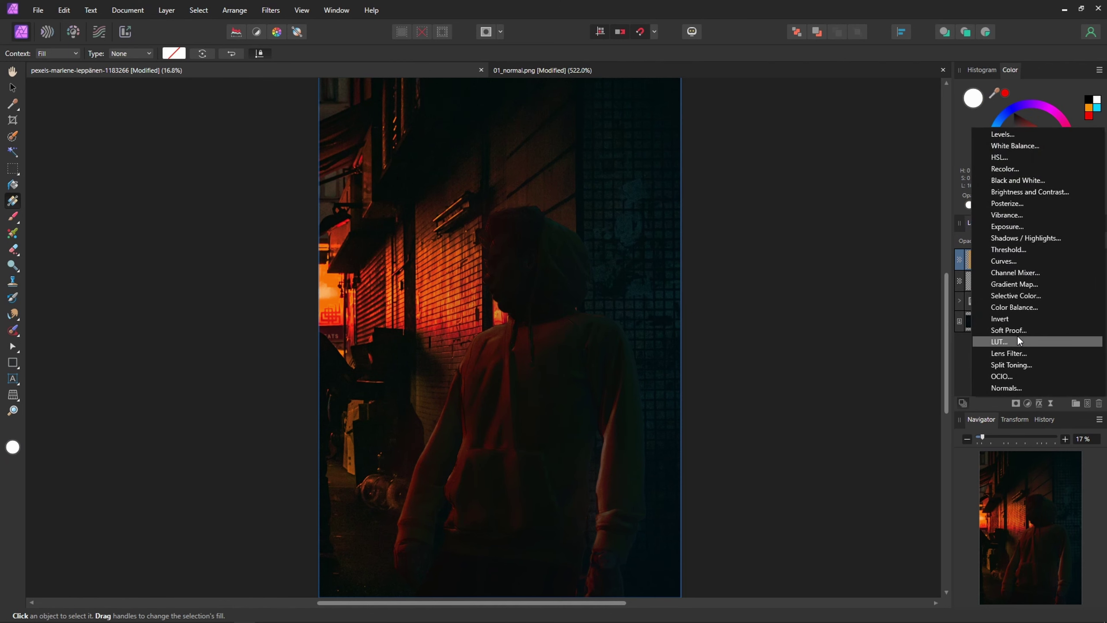
{"action": "left_click", "coordinate": [1016, 261]}
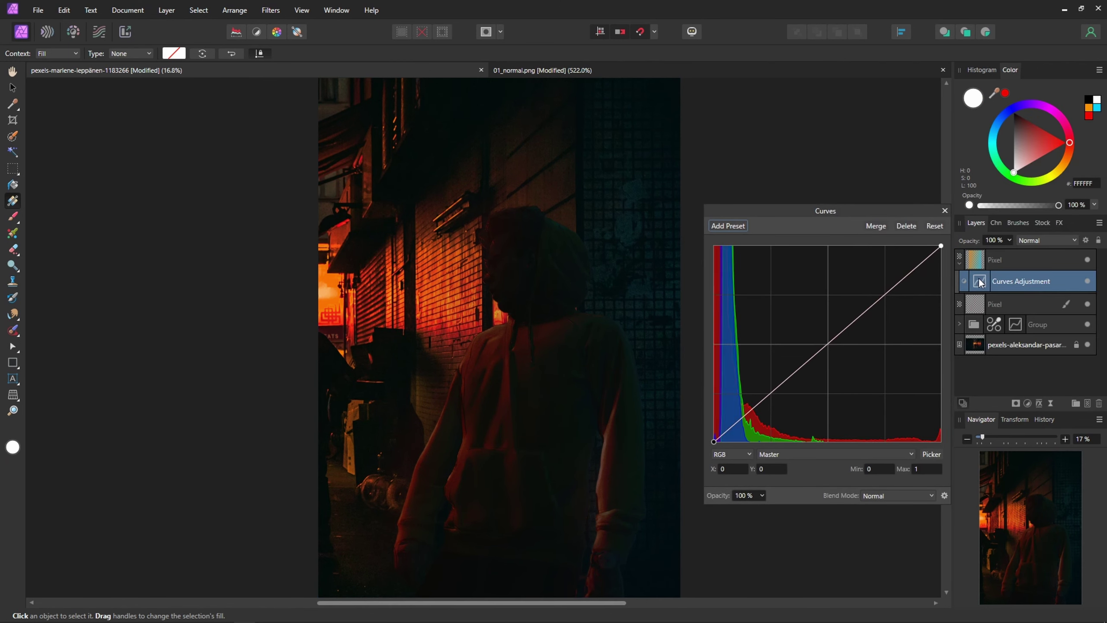
{"action": "left_click_drag", "start_coordinate": [946, 244], "coordinate": [909, 231]}
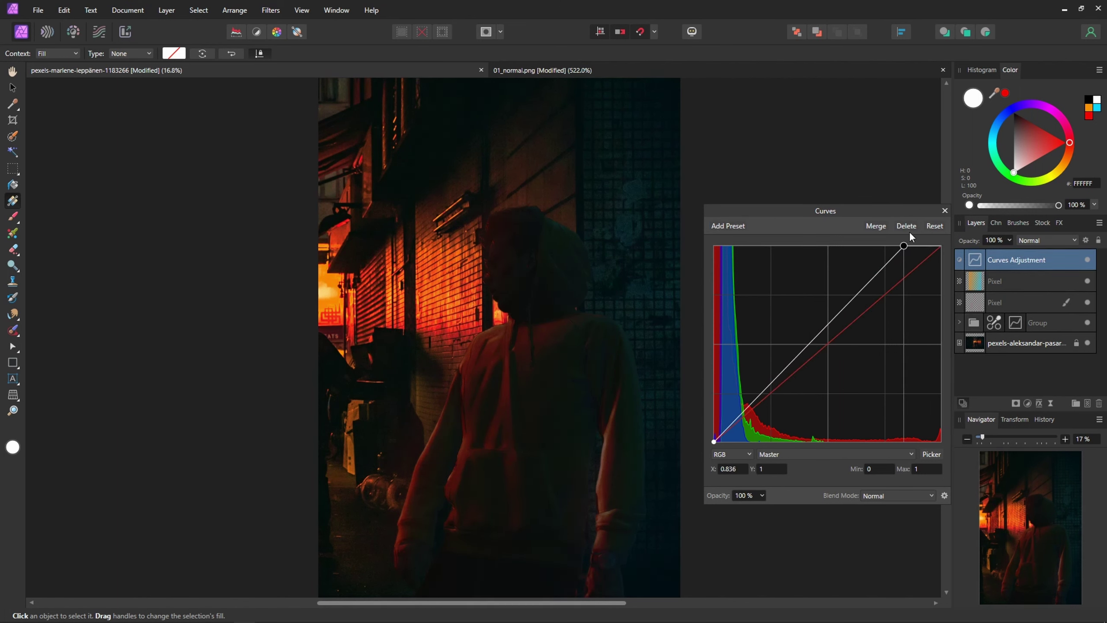
{"action": "left_click_drag", "start_coordinate": [714, 442], "coordinate": [714, 446]}
{"action": "left_click_drag", "start_coordinate": [797, 374], "coordinate": [804, 370]}
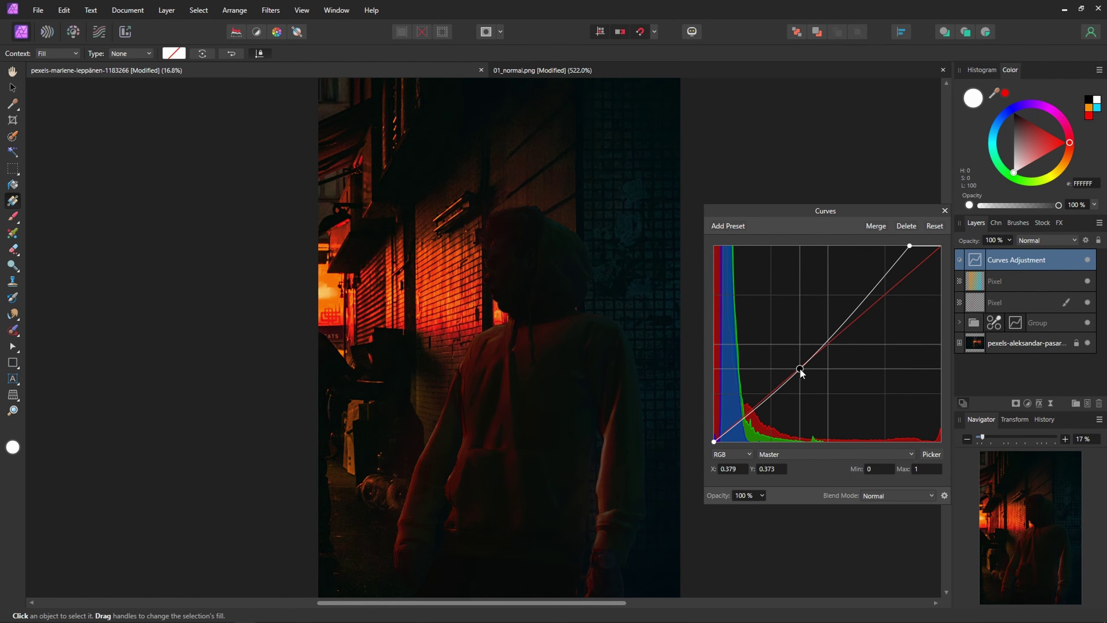
{"action": "left_click_drag", "start_coordinate": [911, 246], "coordinate": [940, 246]}
{"action": "left_click", "coordinate": [945, 212]}
Step: Add a Color Balance adjustment and push its highlights strongly toward yellow and moderately toward red
{"action": "left_click", "coordinate": [1028, 403]}
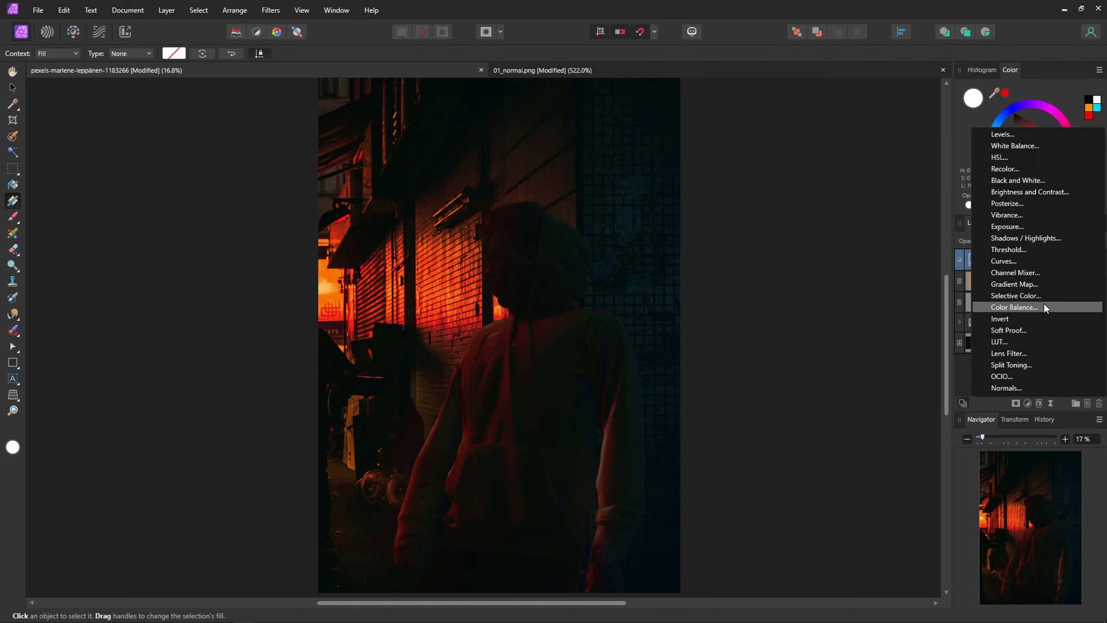
{"action": "left_click", "coordinate": [1044, 303]}
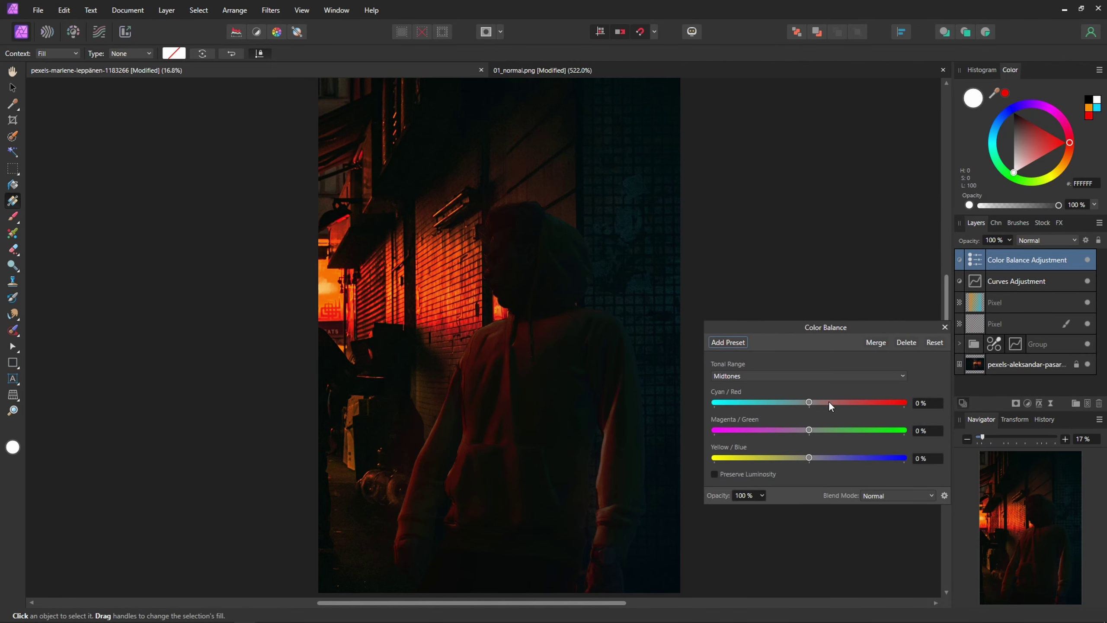
{"action": "left_click", "coordinate": [777, 376]}
{"action": "left_click", "coordinate": [780, 410]}
{"action": "left_click_drag", "start_coordinate": [755, 459], "coordinate": [730, 457]}
{"action": "left_click", "coordinate": [865, 402]}
Step: Set the Color Balance shadows to 26% toward blue and 2% toward red
{"action": "left_click", "coordinate": [778, 375]}
{"action": "left_click", "coordinate": [775, 392]}
{"action": "left_click", "coordinate": [878, 458]}
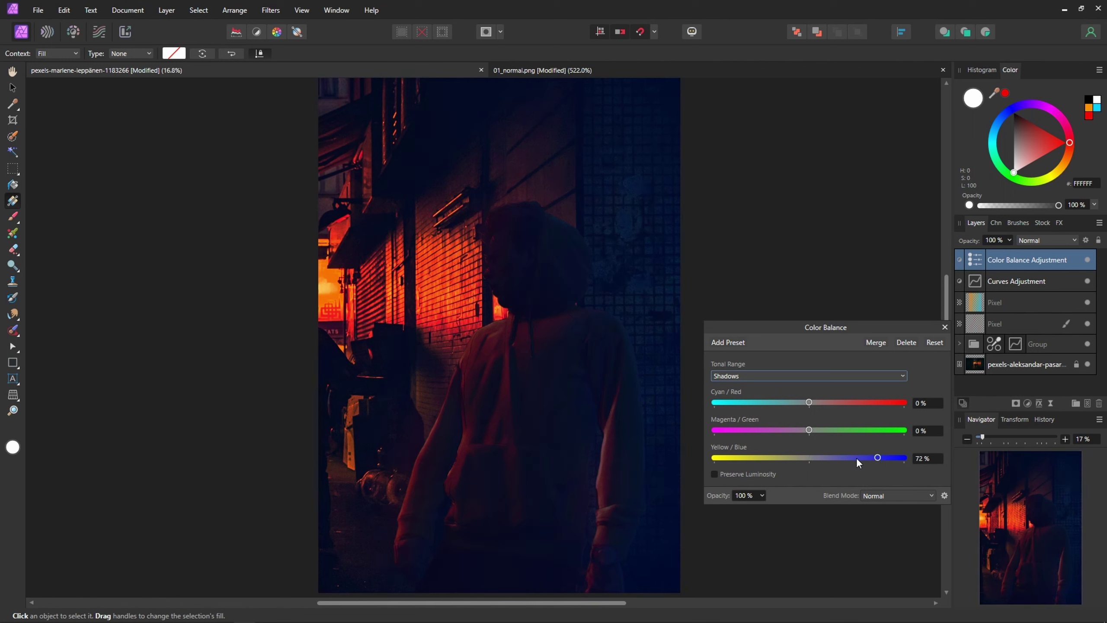
{"action": "left_click_drag", "start_coordinate": [831, 459], "coordinate": [834, 459]}
{"action": "left_click_drag", "start_coordinate": [772, 430], "coordinate": [813, 407]}
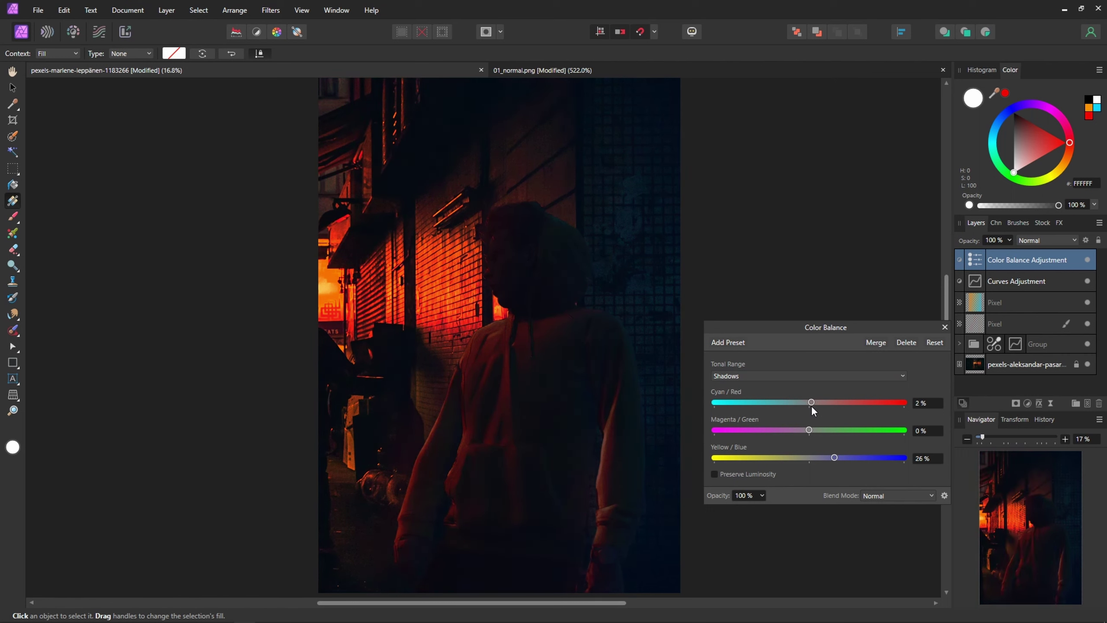
{"action": "left_click", "coordinate": [944, 327]}
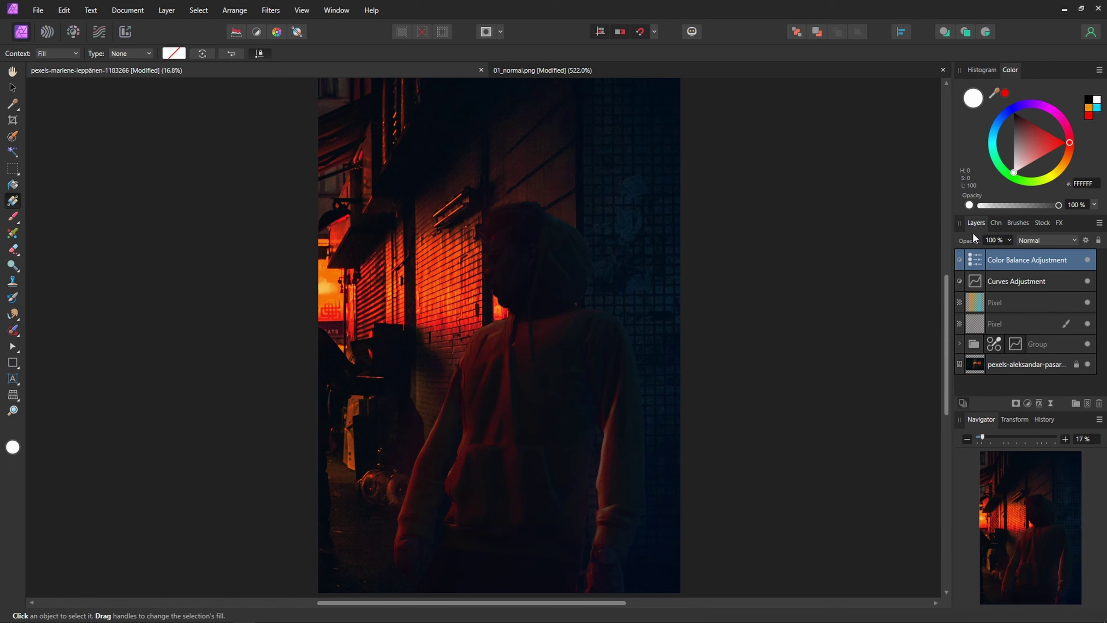
Step: Set the Color Balance adjustment's opacity to 67%
{"action": "key", "text": "5"}
{"action": "key", "text": "9"}
{"action": "key", "text": "0"}
{"action": "key", "text": "4"}
{"action": "key", "text": "2"}
{"action": "key", "text": "9"}
Step: Reduce the blue shift in the Color Balance shadows to about 6%
{"action": "double_click", "coordinate": [978, 264]}
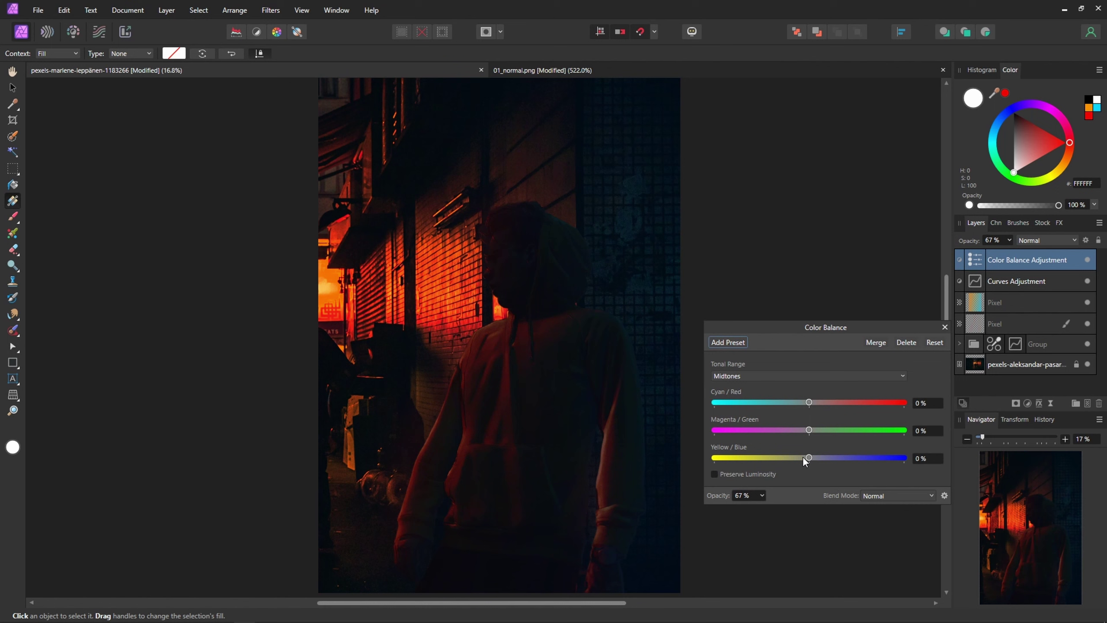
{"action": "left_click", "coordinate": [784, 374]}
{"action": "left_click", "coordinate": [788, 386]}
{"action": "left_click_drag", "start_coordinate": [825, 457], "coordinate": [808, 461]}
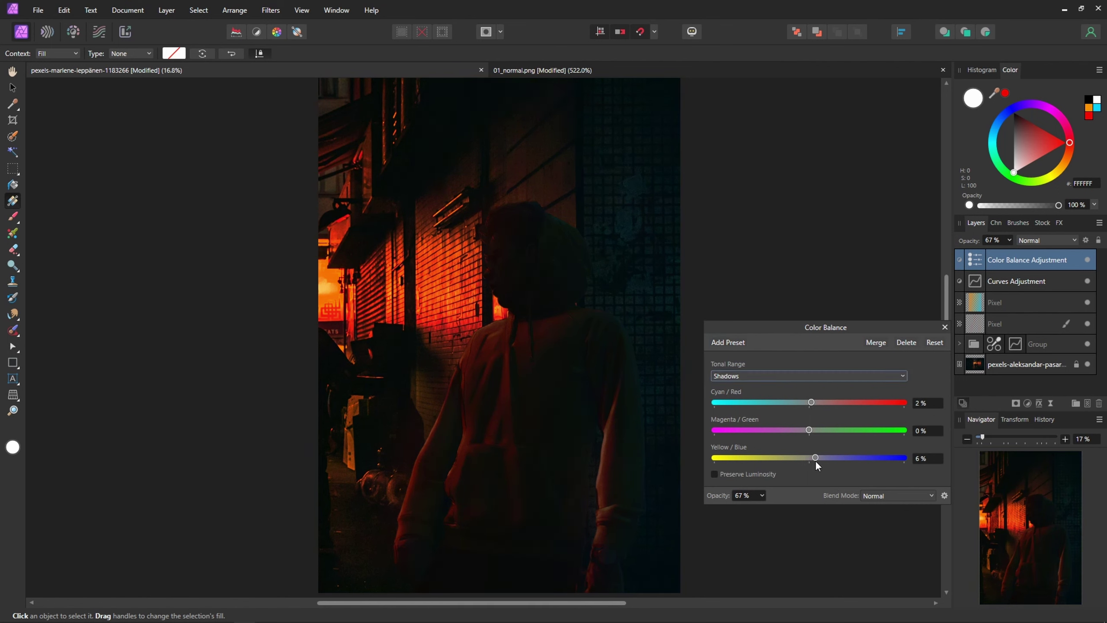
{"action": "left_click", "coordinate": [944, 326]}
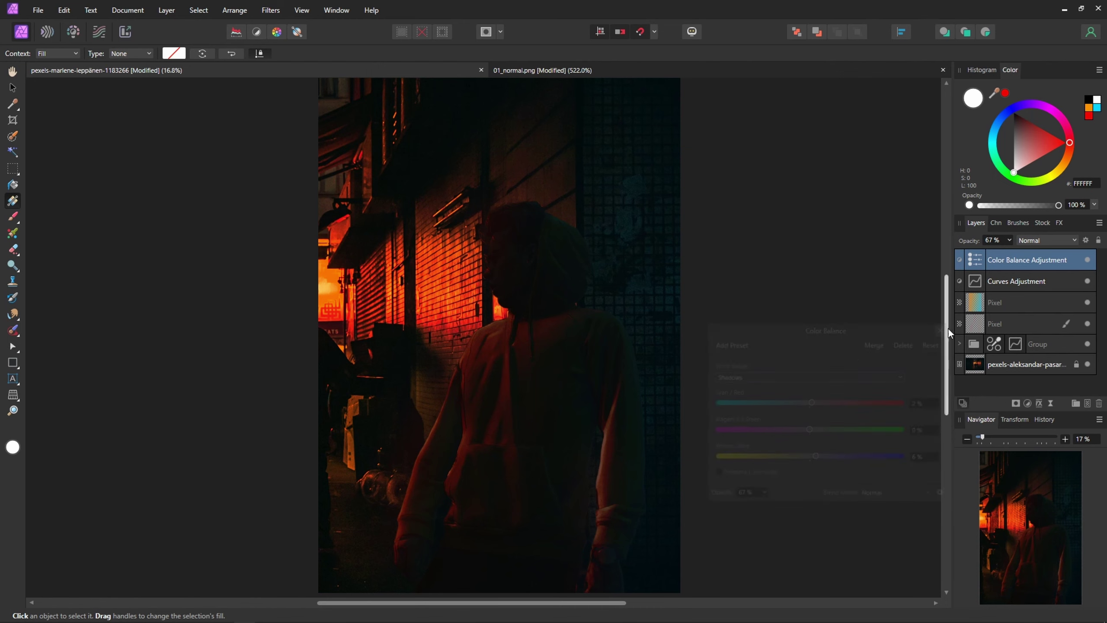
Step: Group the red glow layer with the subject's group and rotate the new group about 6 degrees counterclockwise
{"action": "left_click_drag", "start_coordinate": [1003, 323], "coordinate": [1038, 344]}
{"action": "key", "text": "v"}
{"action": "left_click_drag", "start_coordinate": [600, 320], "coordinate": [600, 354]}
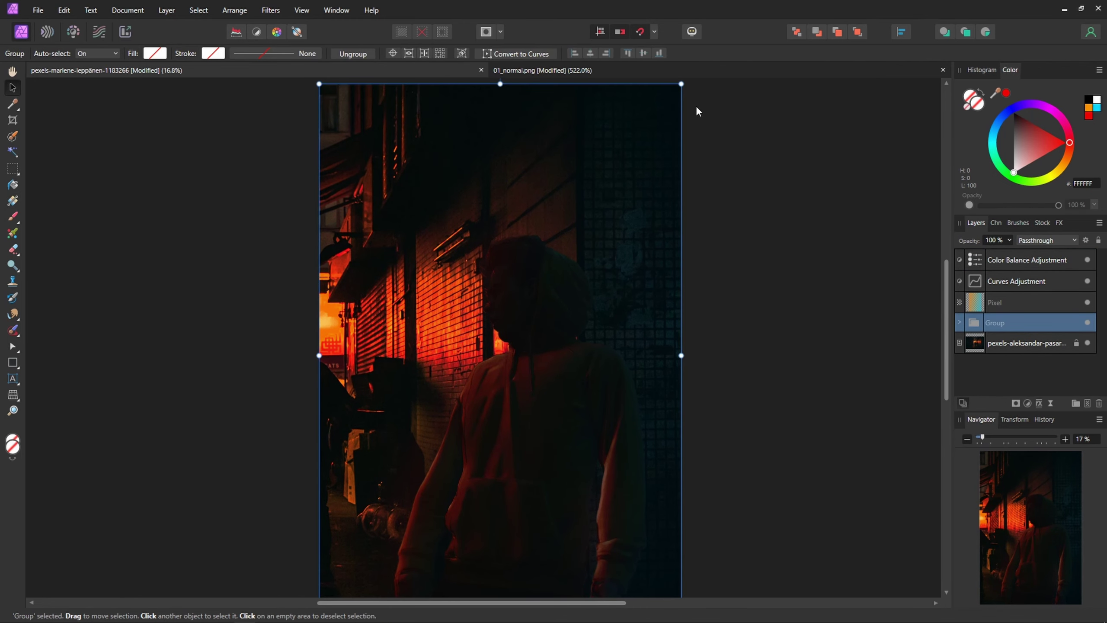
{"action": "left_click_drag", "start_coordinate": [680, 83], "coordinate": [650, 76]}
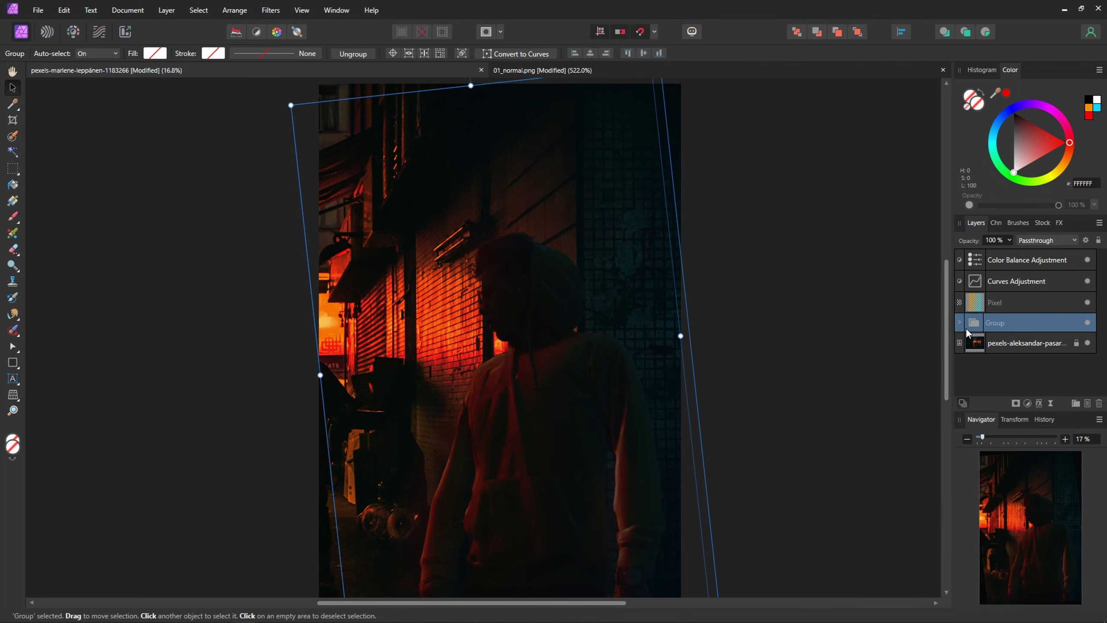
{"action": "left_click", "coordinate": [878, 339]}
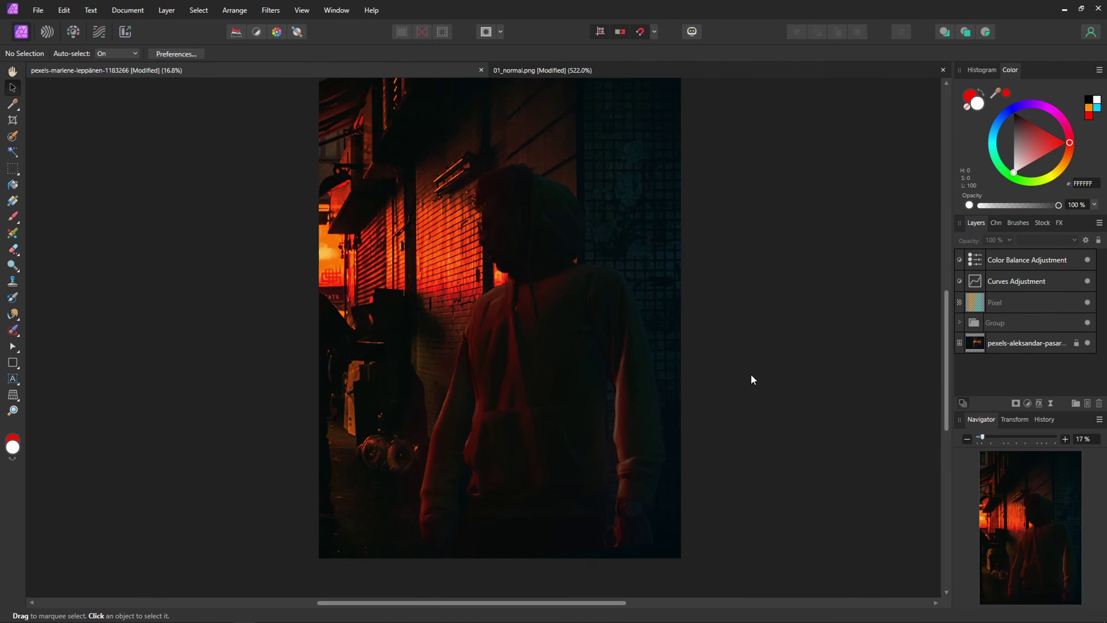
Step: Enlarge the subject's group slightly and move it down so the figure reaches the canvas's lower edge
{"action": "left_click", "coordinate": [552, 366]}
{"action": "left_click_drag", "start_coordinate": [682, 558], "coordinate": [706, 584]}
{"action": "left_click_drag", "start_coordinate": [563, 480], "coordinate": [571, 511]}
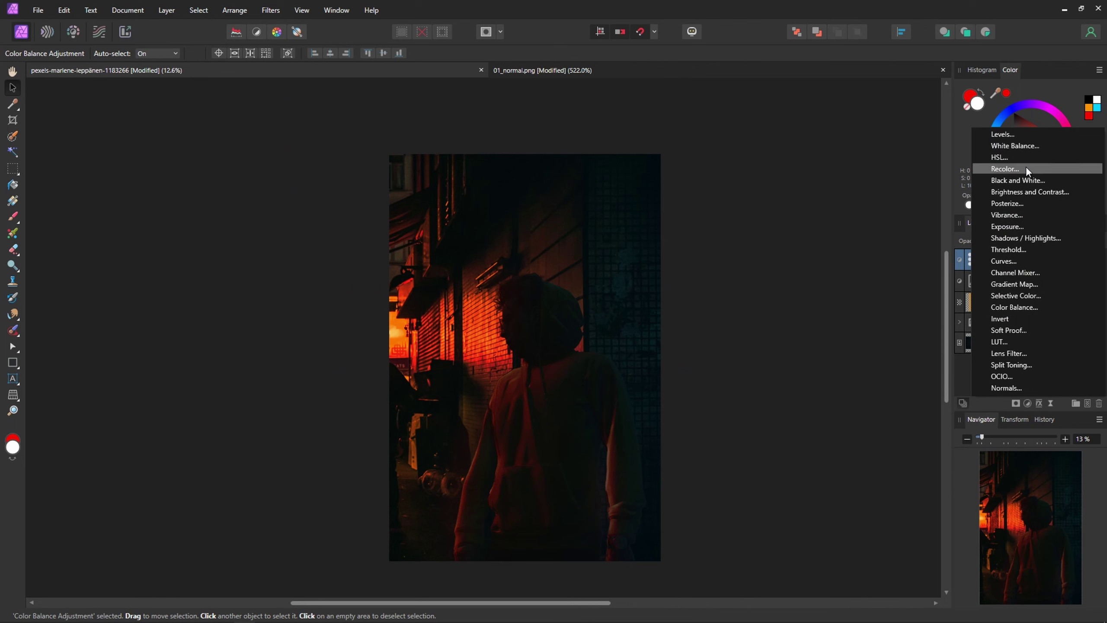
Step: Add a Levels adjustment above the Color Balance with gamma 0.77 and black level 3%
{"action": "left_click", "coordinate": [1035, 131]}
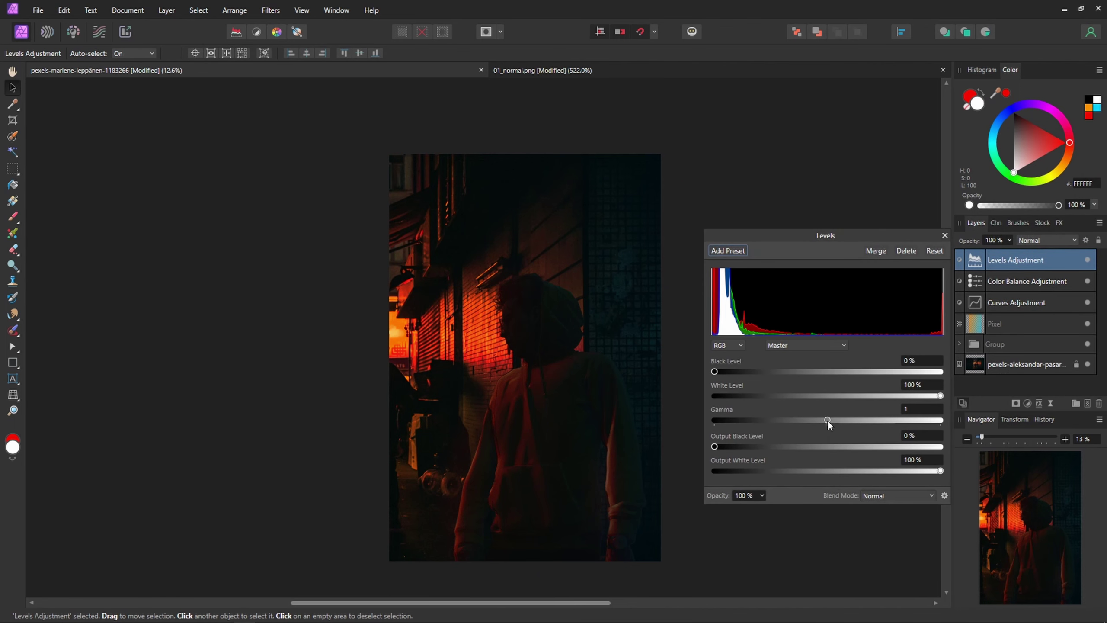
{"action": "left_click_drag", "start_coordinate": [827, 420], "coordinate": [801, 420]}
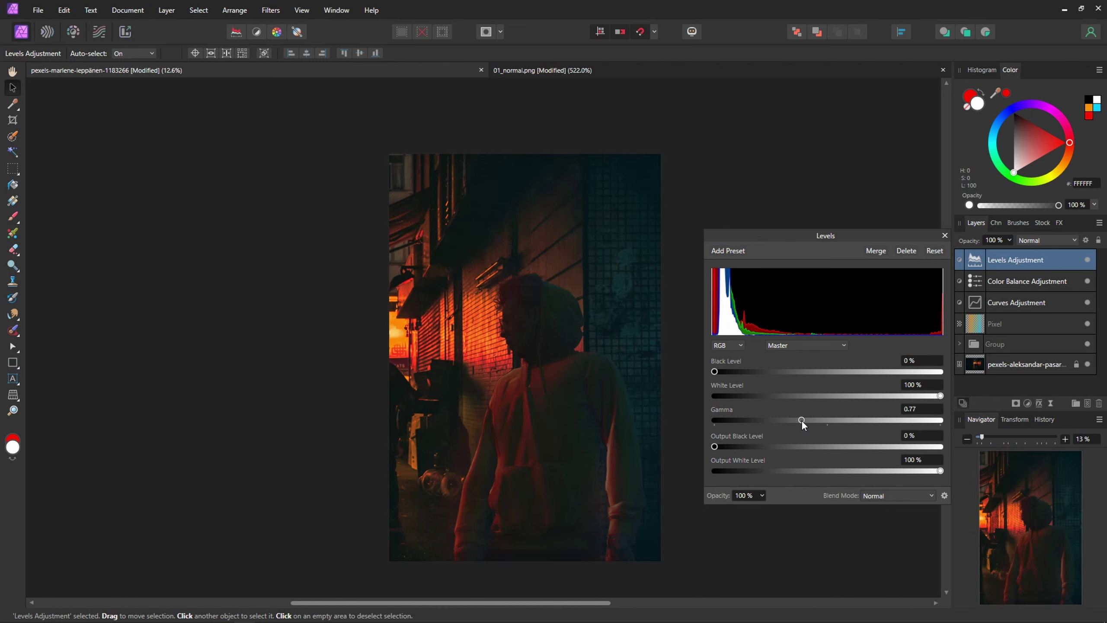
{"action": "left_click_drag", "start_coordinate": [713, 372], "coordinate": [720, 376]}
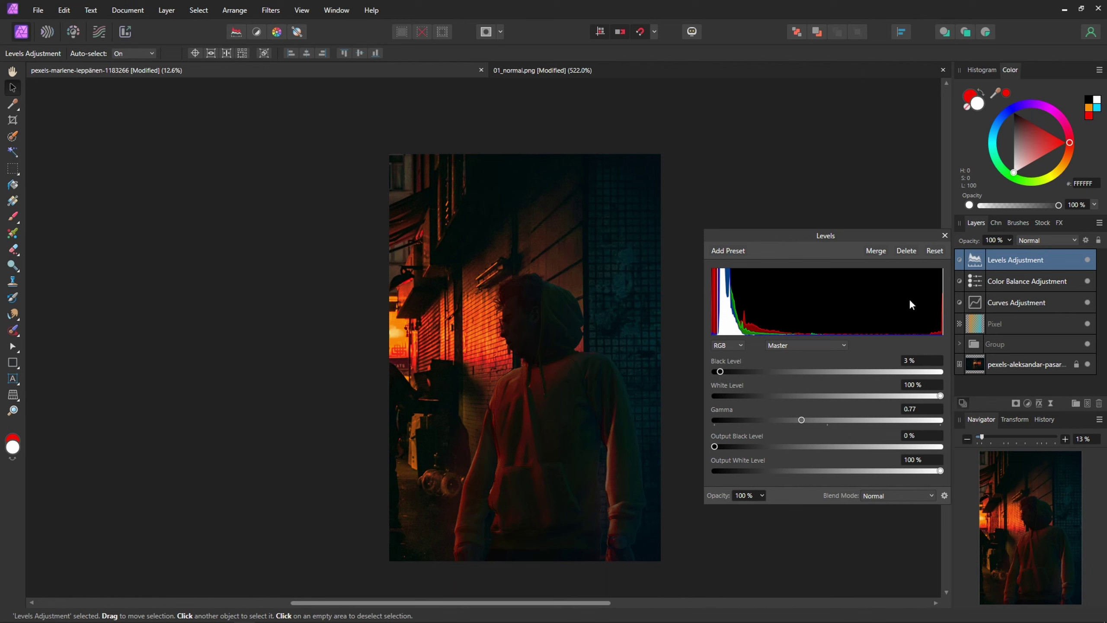
{"action": "left_click", "coordinate": [943, 237]}
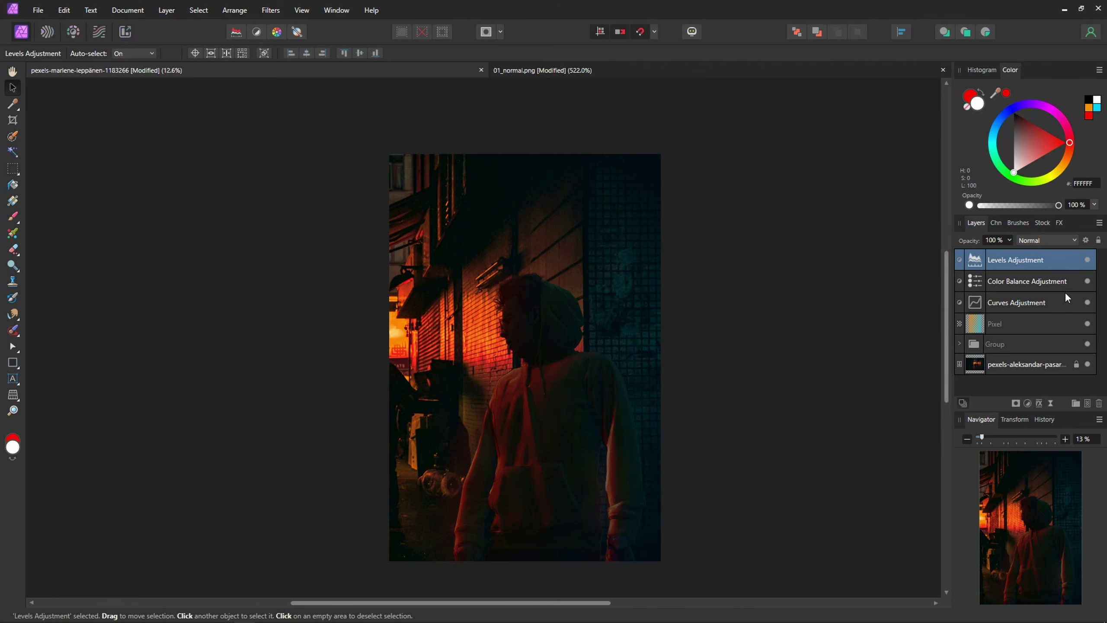
Step: Add a new pixel layer directly above the alley background image, below the subject's group
{"action": "left_click", "coordinate": [1005, 362]}
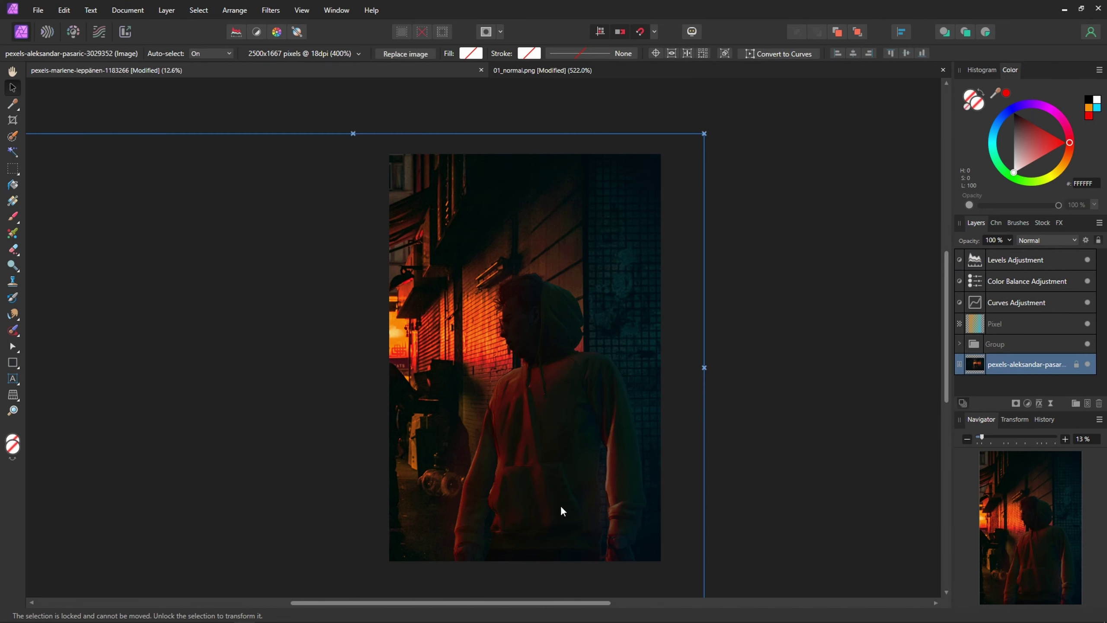
{"action": "scroll", "coordinate": [581, 433], "scroll_direction": "up", "scroll_amount": 1}
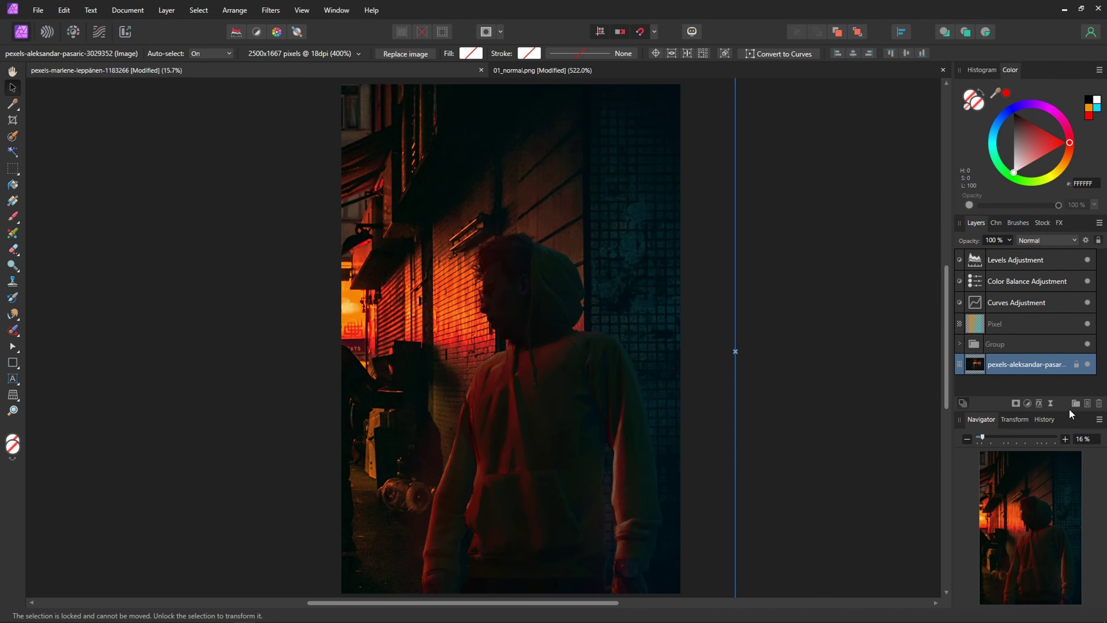
{"action": "left_click", "coordinate": [1088, 403]}
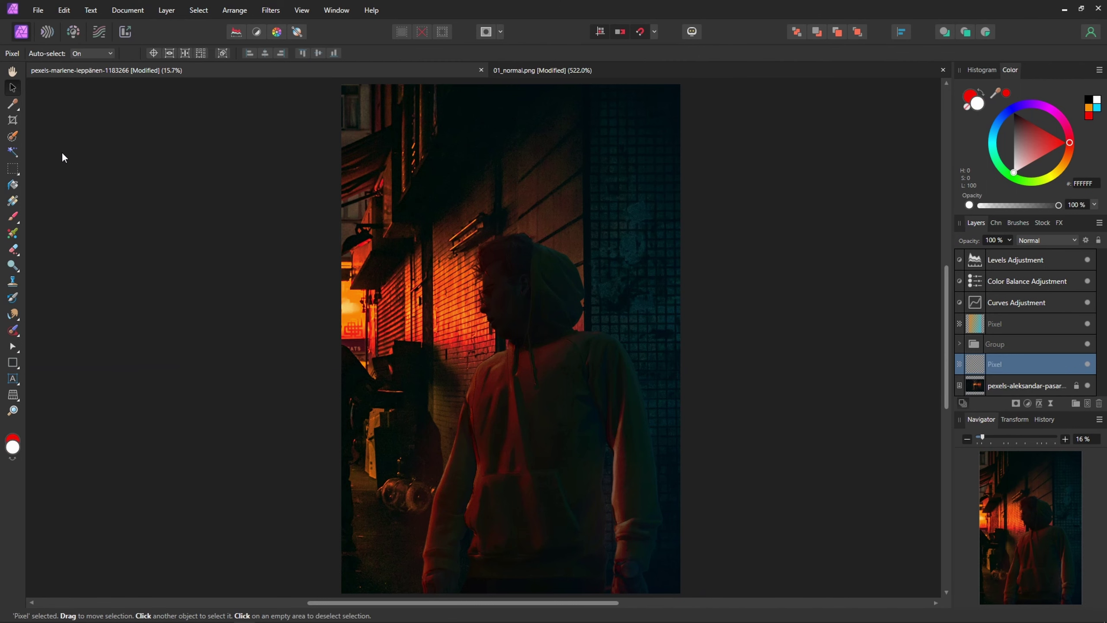
Step: Paint a soft red (FF0000) glow with the Paint Brush on the wall behind both sides of the subject's body and head
{"action": "left_click", "coordinate": [12, 216]}
{"action": "key", "text": "x"}
{"action": "left_click_drag", "start_coordinate": [447, 401], "coordinate": [416, 530]}
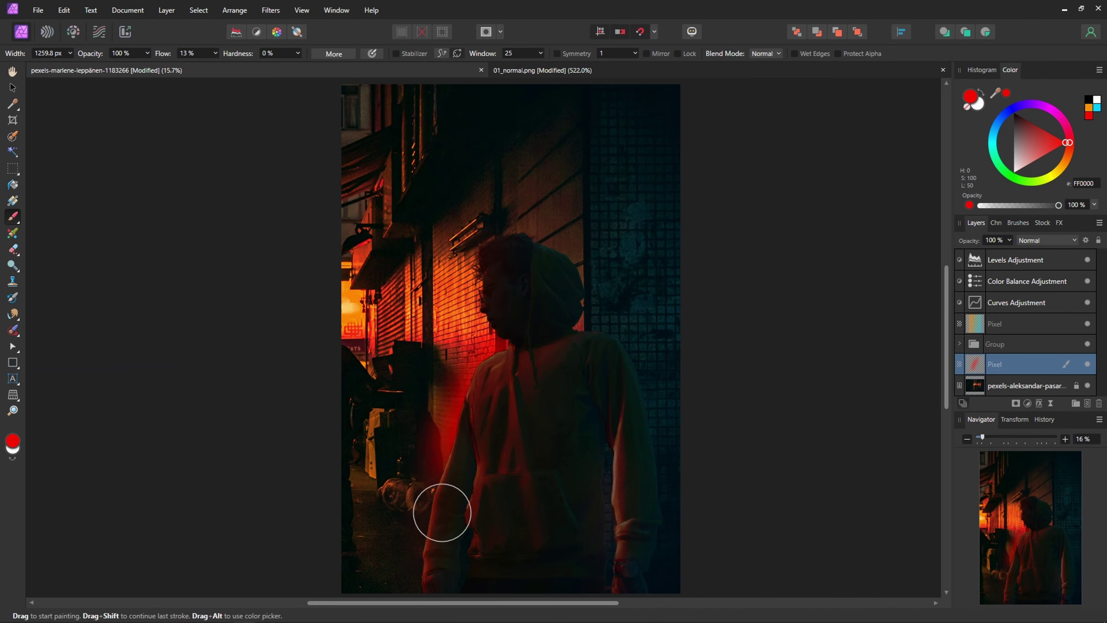
{"action": "mouse_move", "coordinate": [527, 283]}
{"action": "left_mouse_down"}
{"action": "mouse_move", "coordinate": [487, 290]}
{"action": "mouse_move", "coordinate": [492, 255]}
{"action": "mouse_move", "coordinate": [464, 312]}
{"action": "mouse_move", "coordinate": [499, 247]}
{"action": "left_mouse_up"}
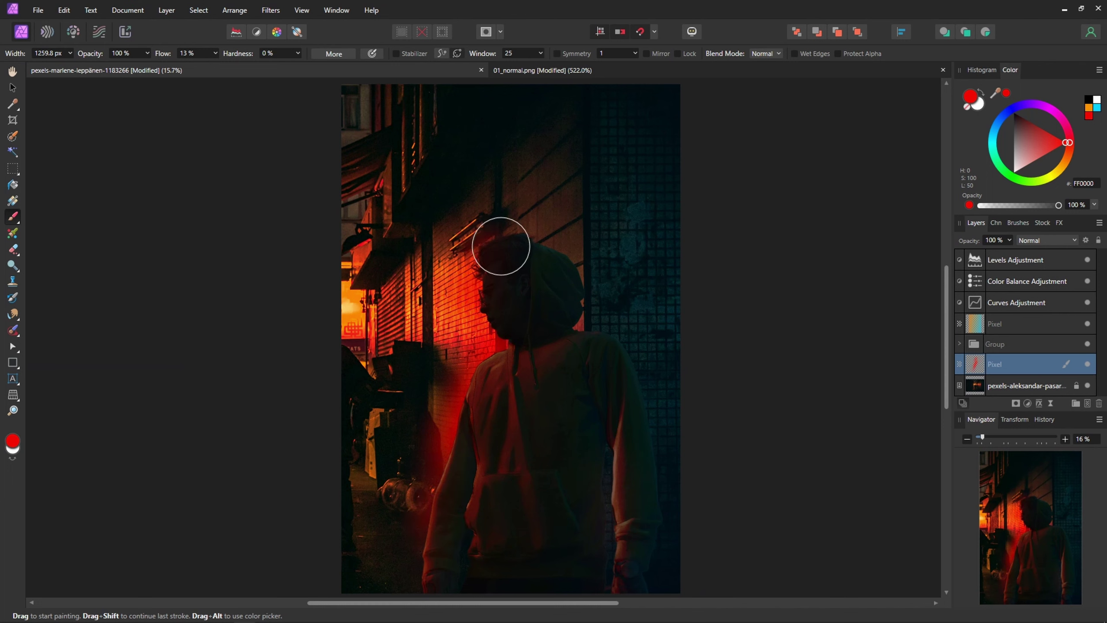
{"action": "mouse_move", "coordinate": [618, 347]}
{"action": "left_mouse_down"}
{"action": "mouse_move", "coordinate": [587, 334]}
{"action": "mouse_move", "coordinate": [619, 362]}
{"action": "left_mouse_up"}
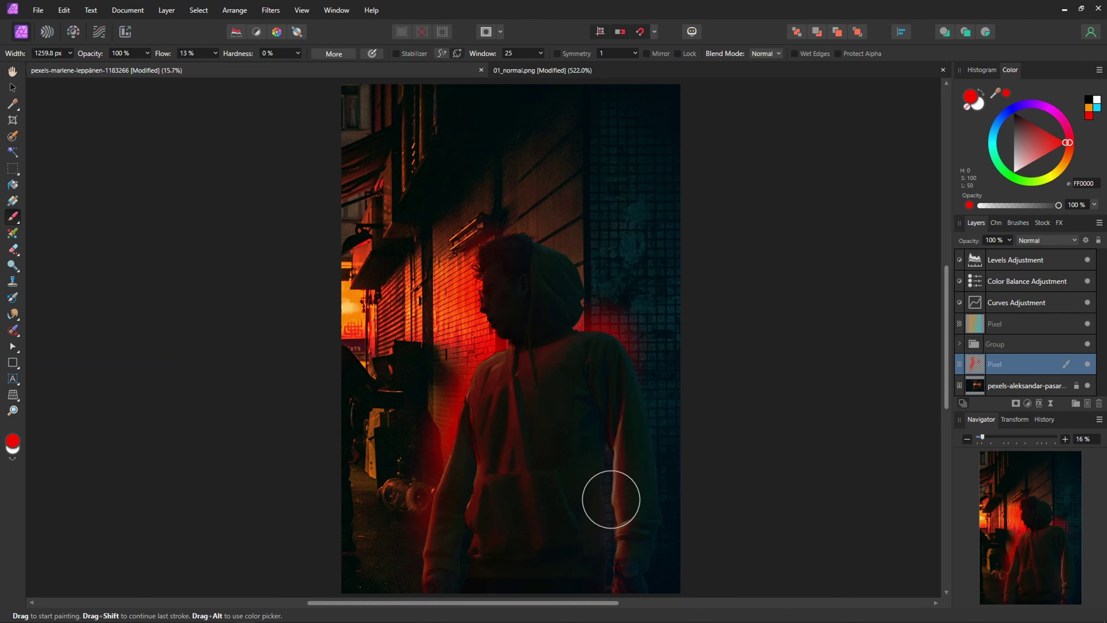
{"action": "mouse_move", "coordinate": [629, 415]}
{"action": "left_mouse_down"}
{"action": "mouse_move", "coordinate": [632, 544]}
{"action": "mouse_move", "coordinate": [631, 429]}
{"action": "mouse_move", "coordinate": [638, 521]}
{"action": "left_mouse_up"}
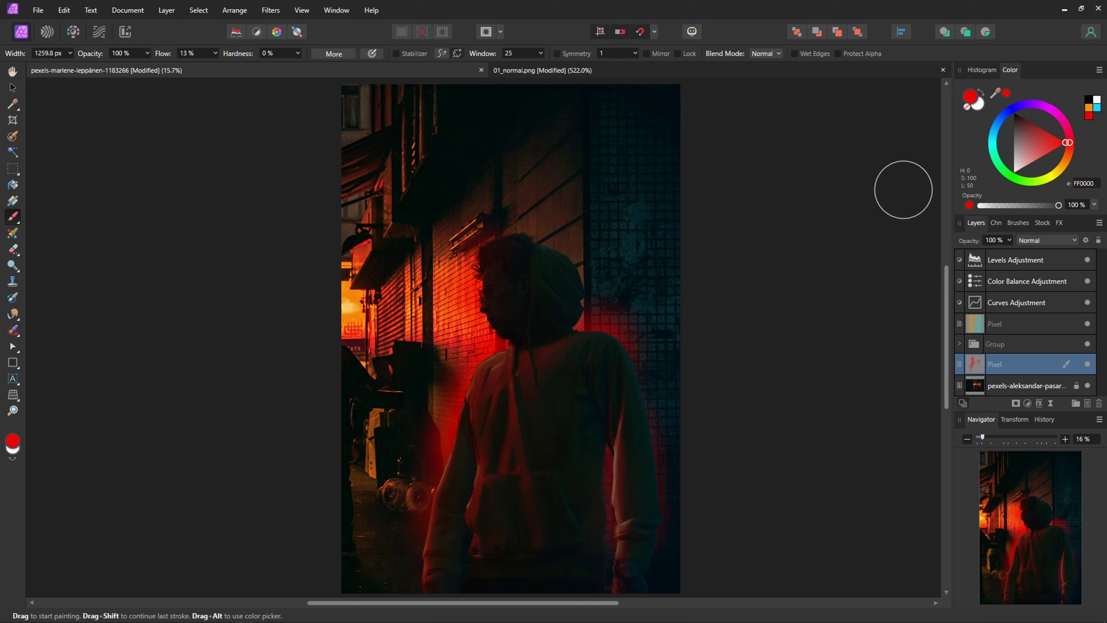
Step: Set the red glow layer behind the subject to Color Dodge blending at 24% opacity
{"action": "left_click", "coordinate": [1043, 240]}
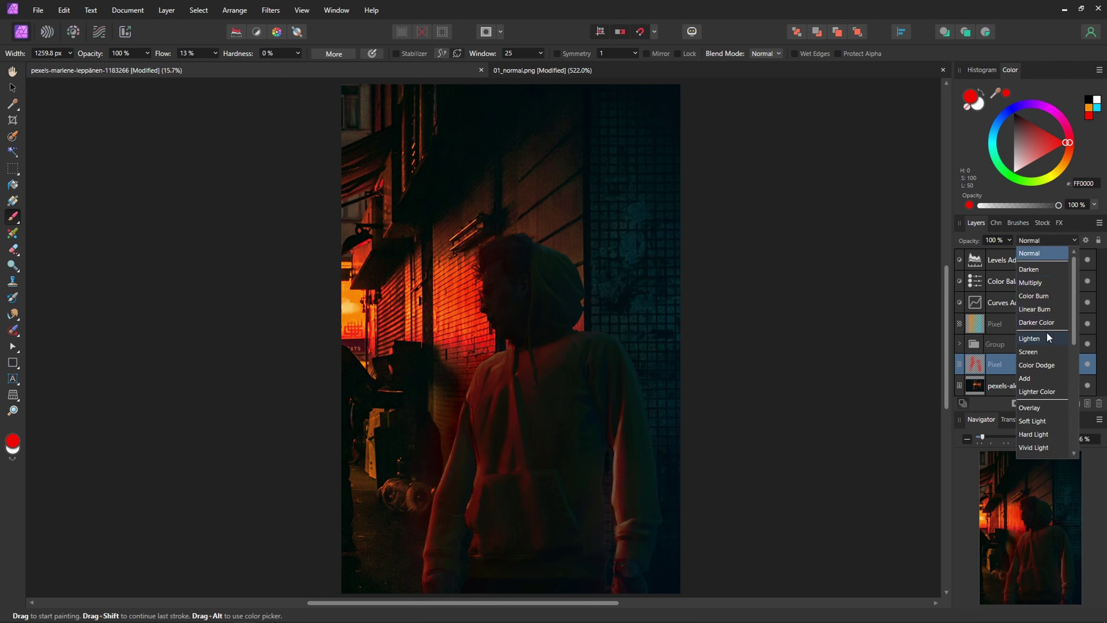
{"action": "left_click", "coordinate": [1042, 362]}
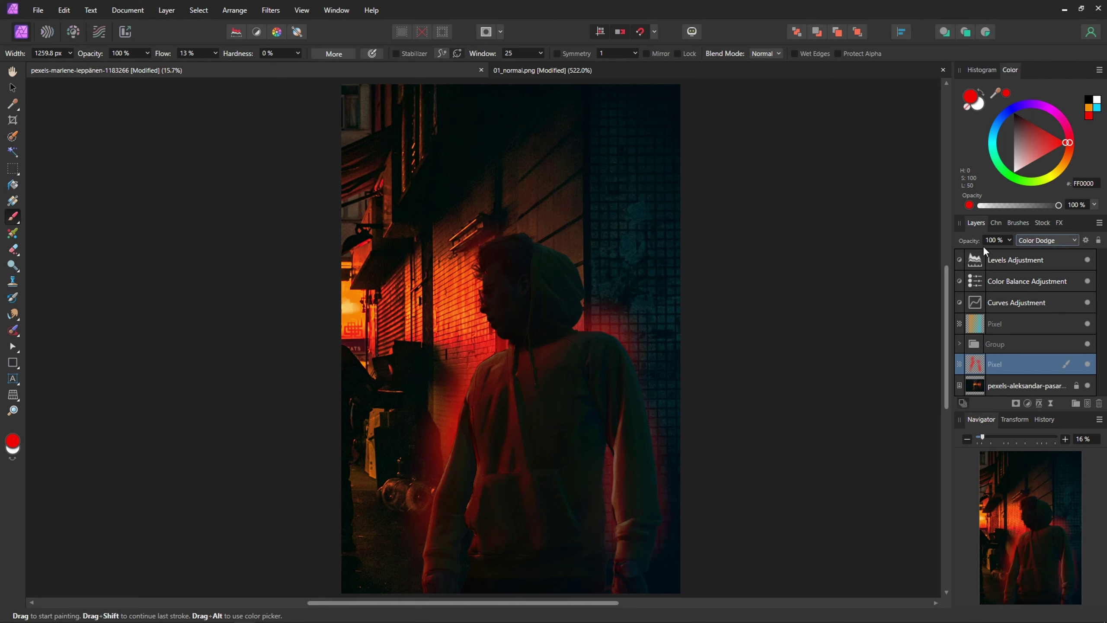
{"action": "left_click_drag", "start_coordinate": [1009, 241], "coordinate": [966, 241]}
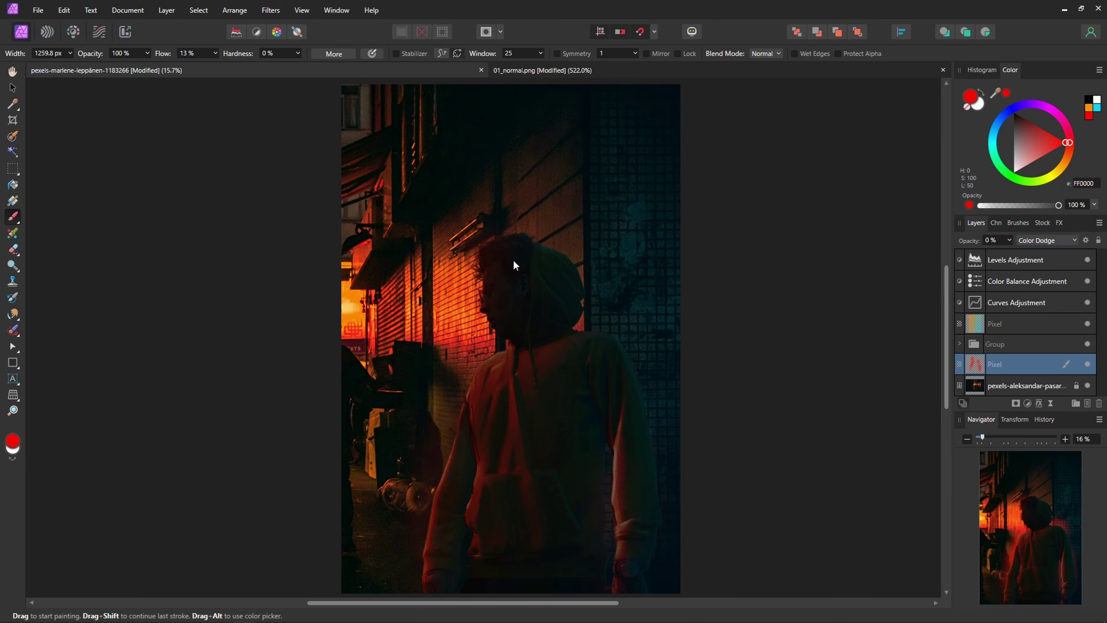
{"action": "key", "text": "ctrl+z"}
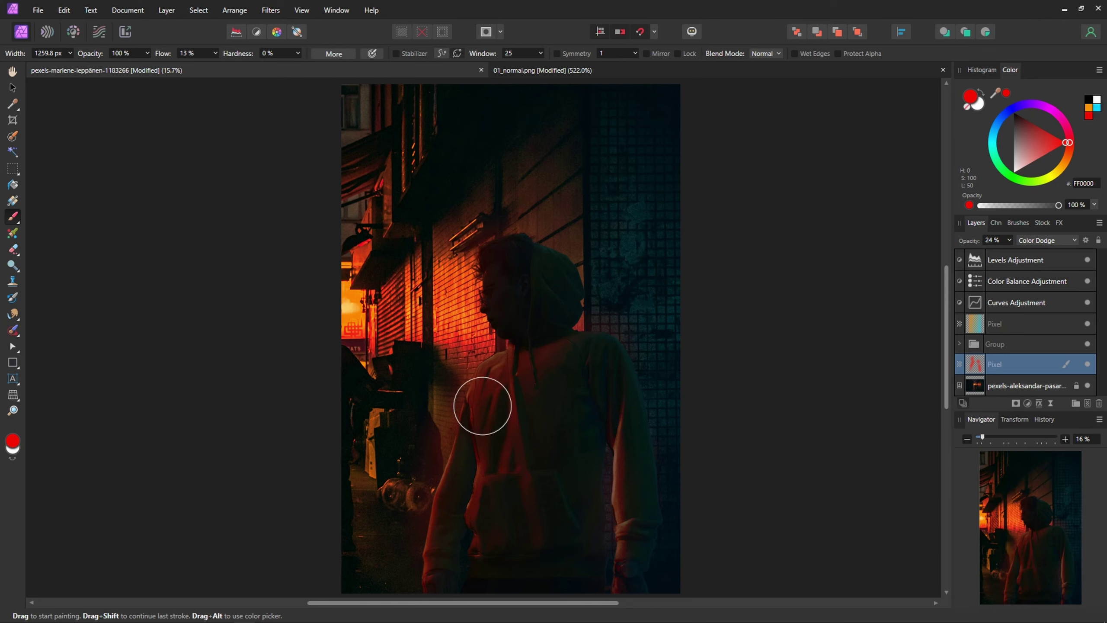
Step: Try a cyan (00DAFF) brush glow on the tiled wall behind the subject's hood and shoulder, and undo the stroke
{"action": "left_click", "coordinate": [995, 142]}
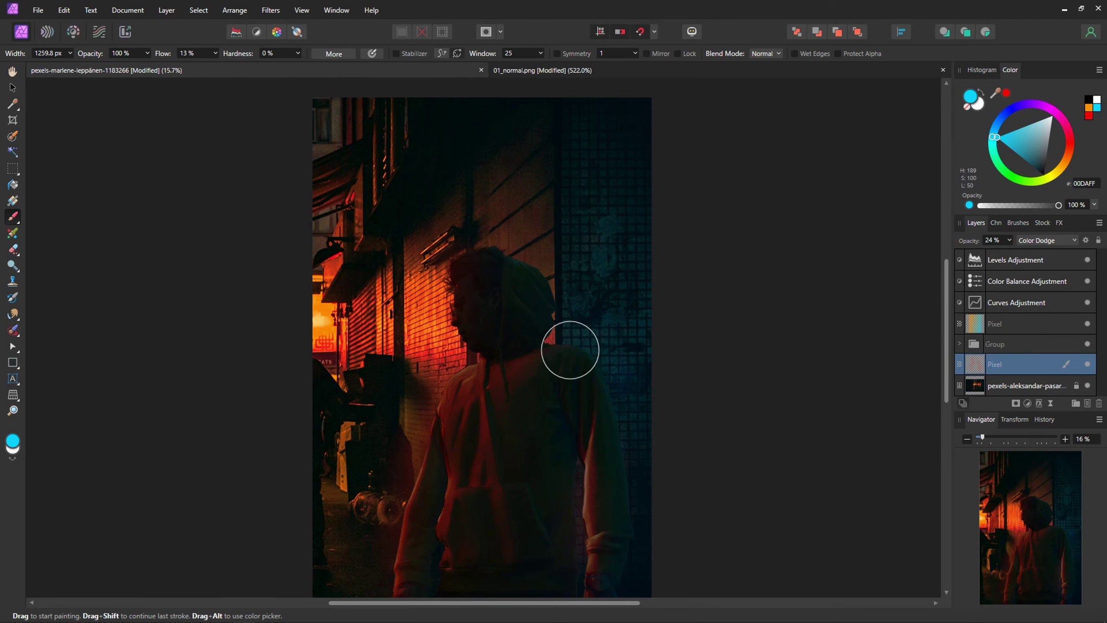
{"action": "scroll", "coordinate": [711, 402], "scroll_direction": "down", "scroll_amount": 3}
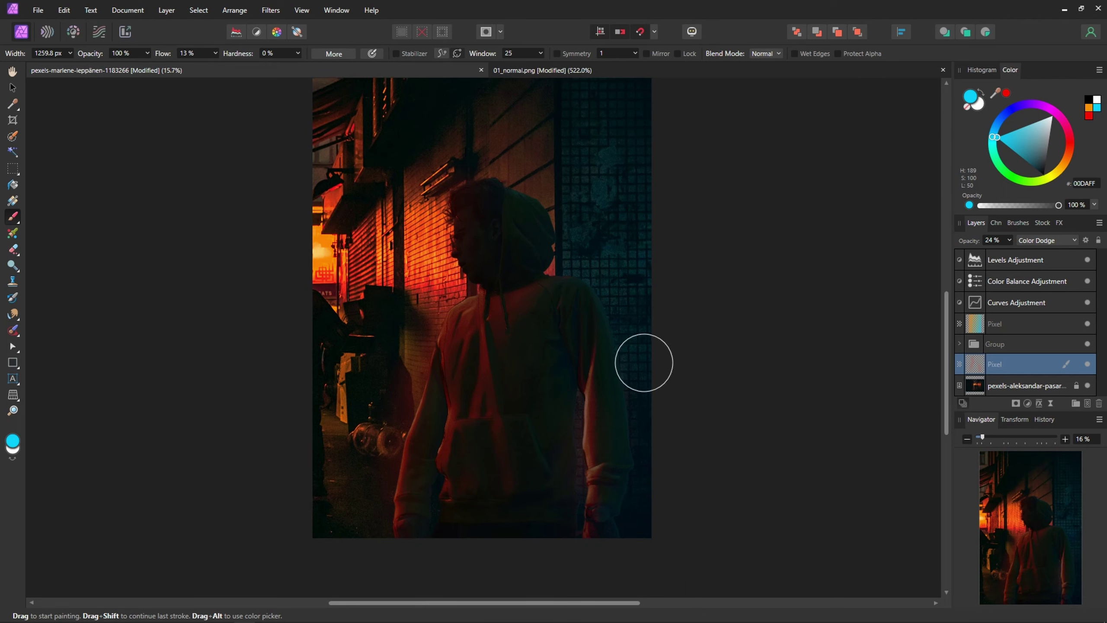
{"action": "scroll", "coordinate": [650, 347], "scroll_direction": "up", "scroll_amount": 1}
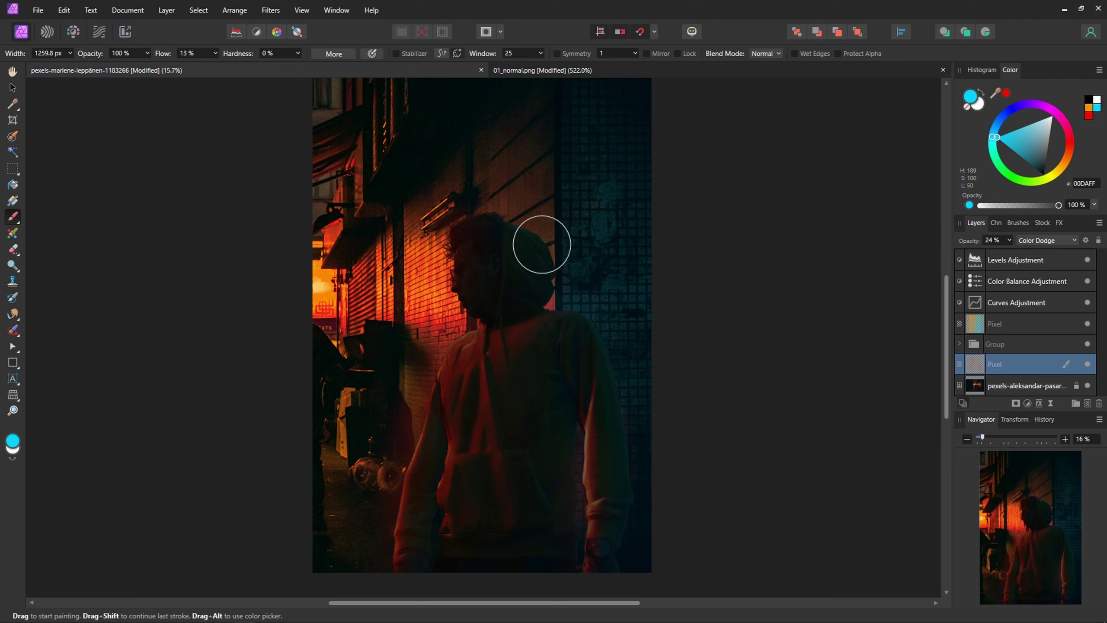
{"action": "mouse_move", "coordinate": [594, 352]}
{"action": "left_mouse_down"}
{"action": "mouse_move", "coordinate": [534, 209]}
{"action": "mouse_move", "coordinate": [561, 259]}
{"action": "mouse_move", "coordinate": [568, 226]}
{"action": "mouse_move", "coordinate": [588, 386]}
{"action": "mouse_move", "coordinate": [565, 321]}
{"action": "mouse_move", "coordinate": [612, 392]}
{"action": "mouse_move", "coordinate": [628, 437]}
{"action": "left_mouse_up"}
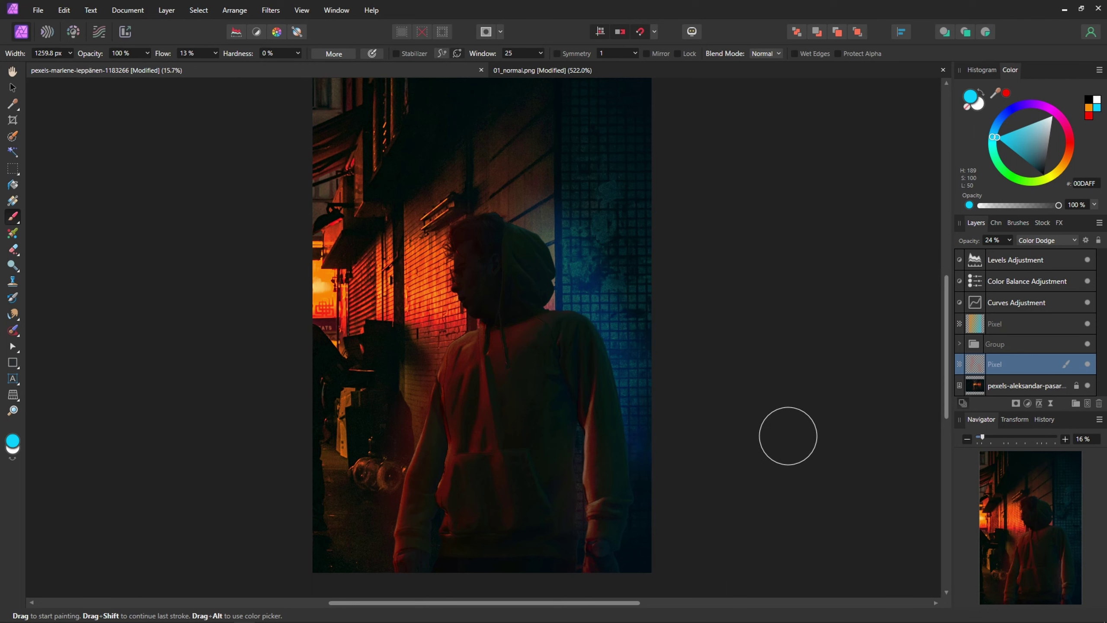
{"action": "key", "text": "ctrl+z"}
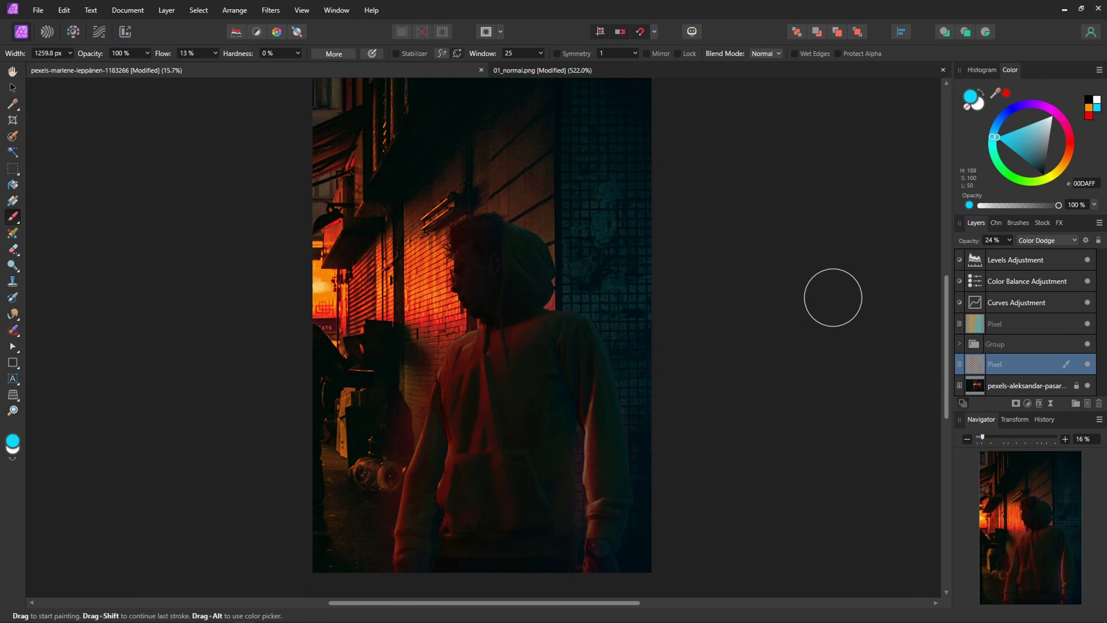
{"action": "key", "text": "v"}
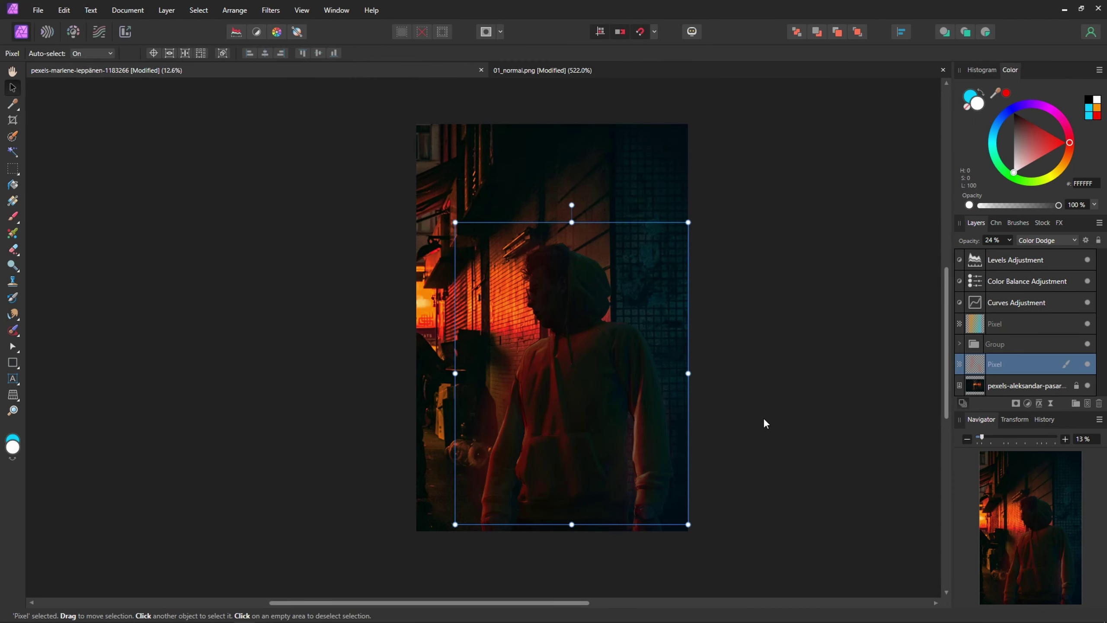
{"action": "left_click", "coordinate": [782, 423]}
{"action": "scroll", "coordinate": [616, 292], "scroll_direction": "up", "scroll_amount": 1}
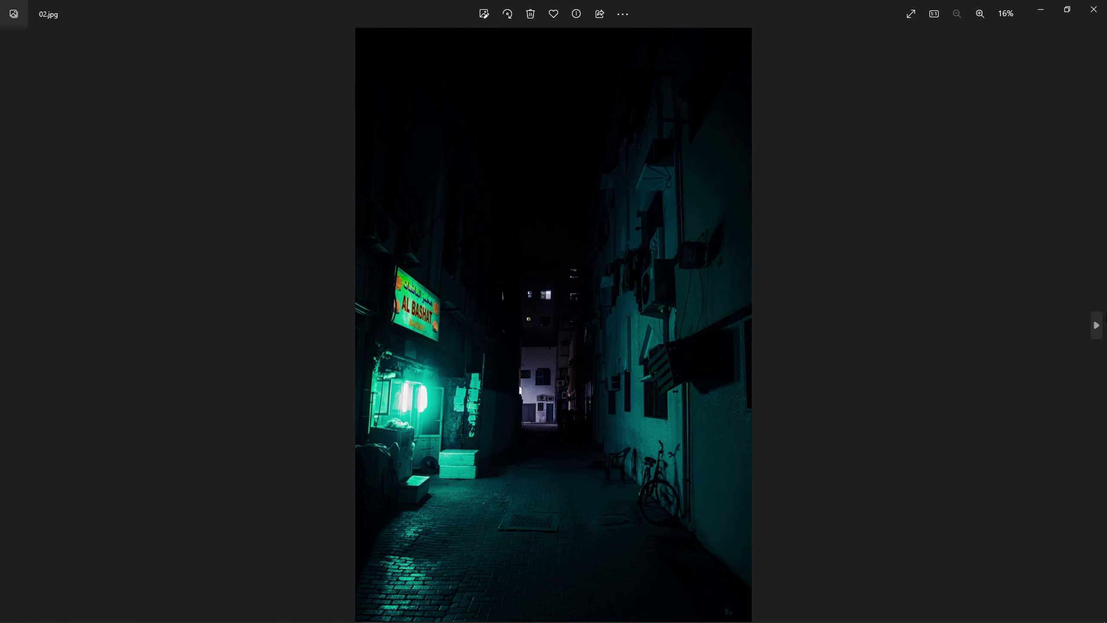
Step: Review the green alley example's progress images in the photo viewer, from 03.jpg through 14.jpg
{"action": "left_click", "coordinate": [1097, 325]}
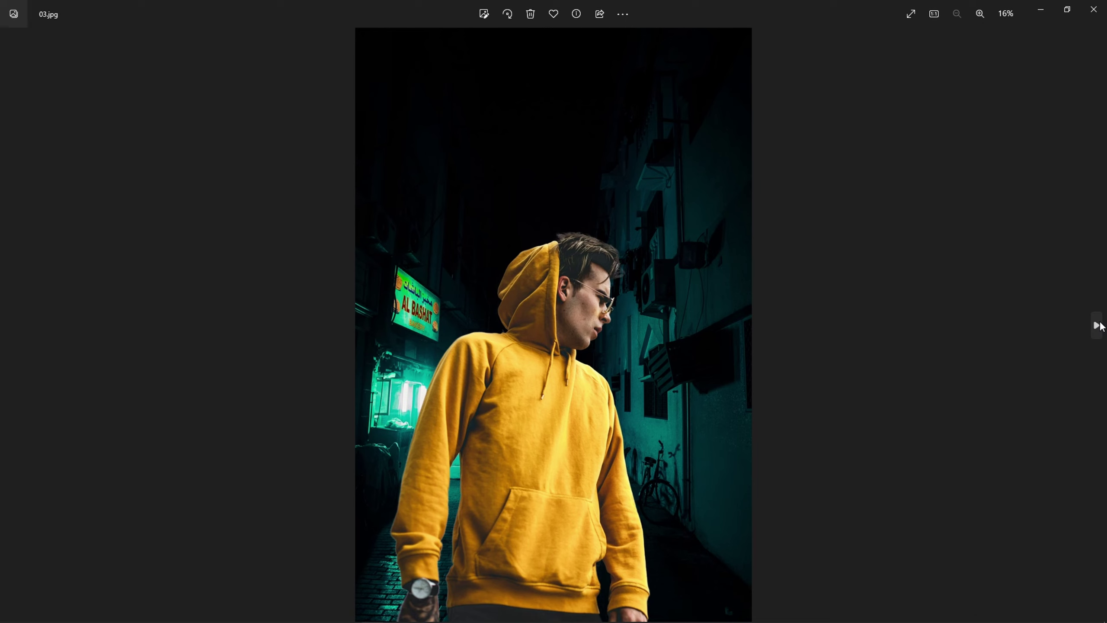
{"action": "left_click", "coordinate": [1097, 325]}
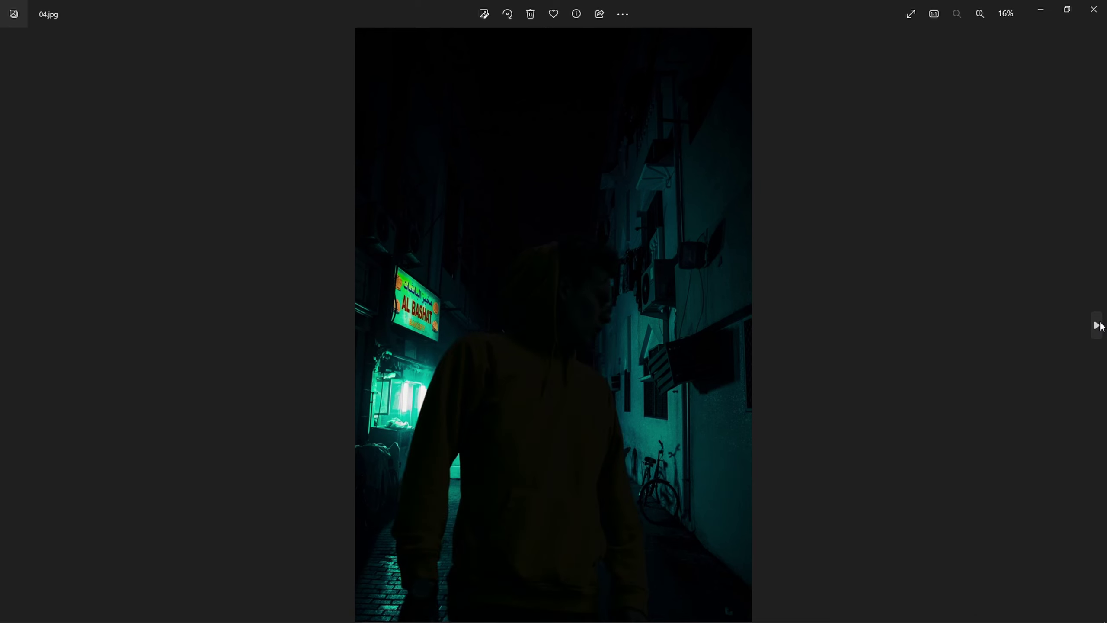
{"action": "left_click", "coordinate": [1097, 325]}
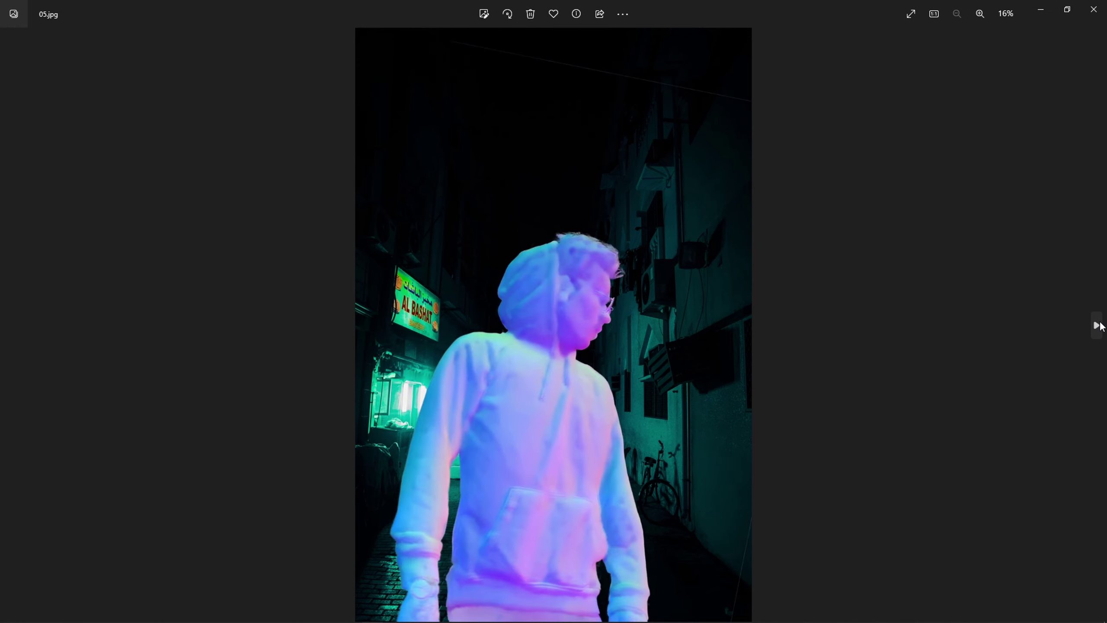
{"action": "left_click", "coordinate": [1098, 326]}
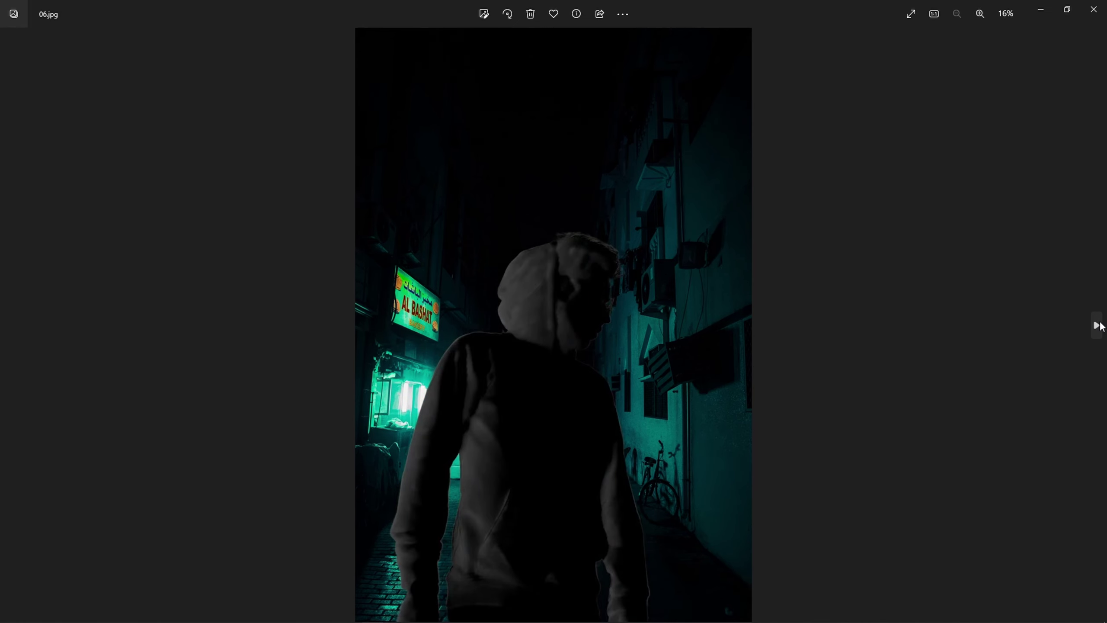
{"action": "left_click", "coordinate": [1097, 325]}
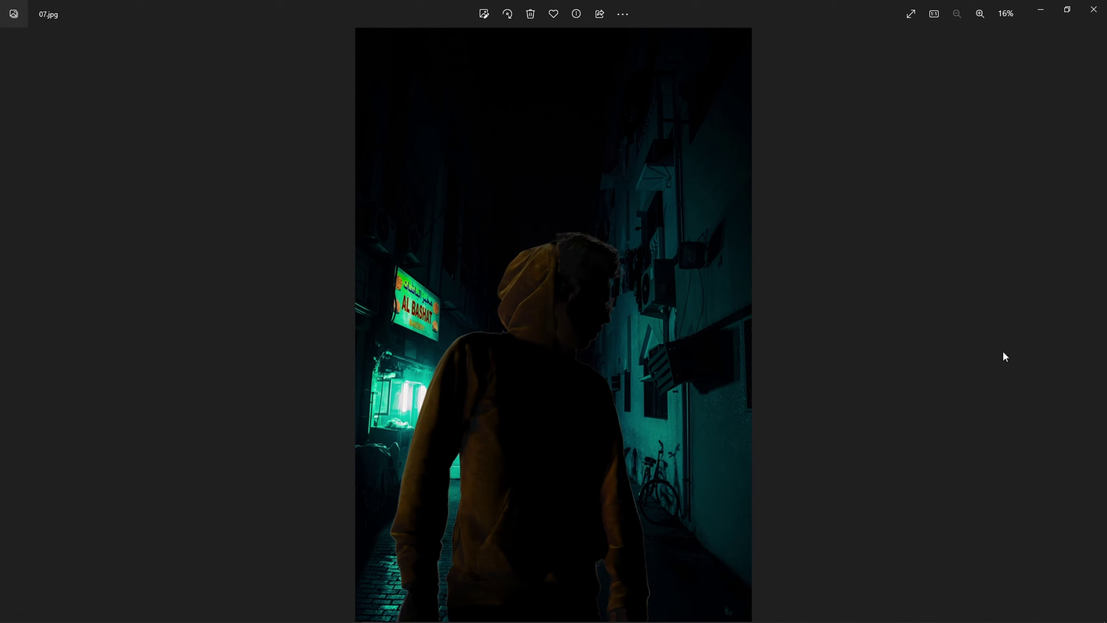
{"action": "left_click", "coordinate": [1100, 335]}
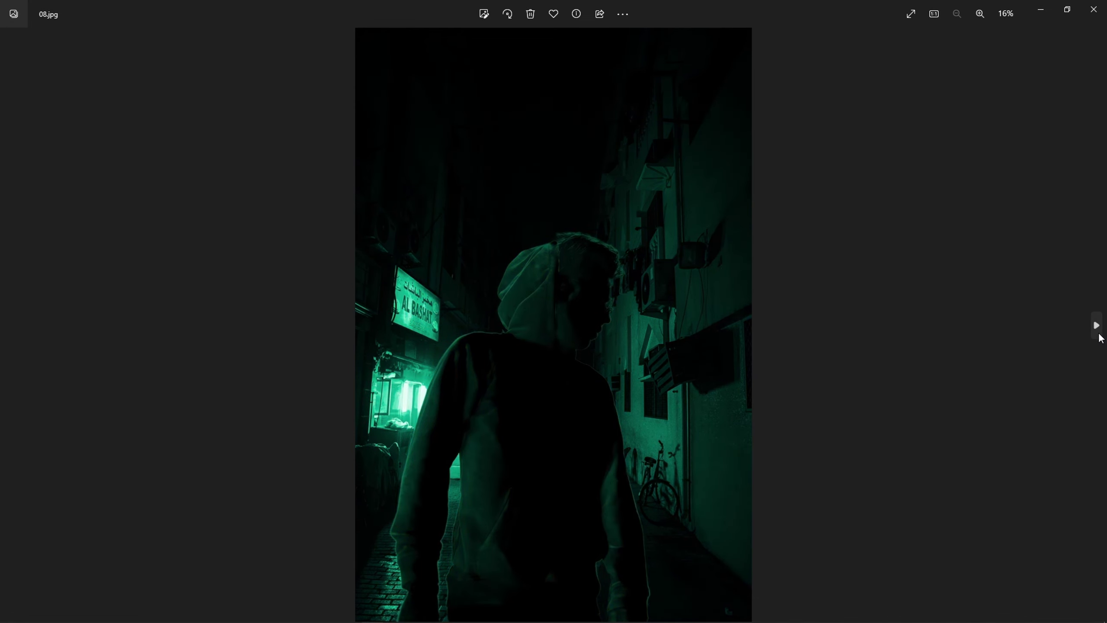
{"action": "left_click", "coordinate": [1097, 325]}
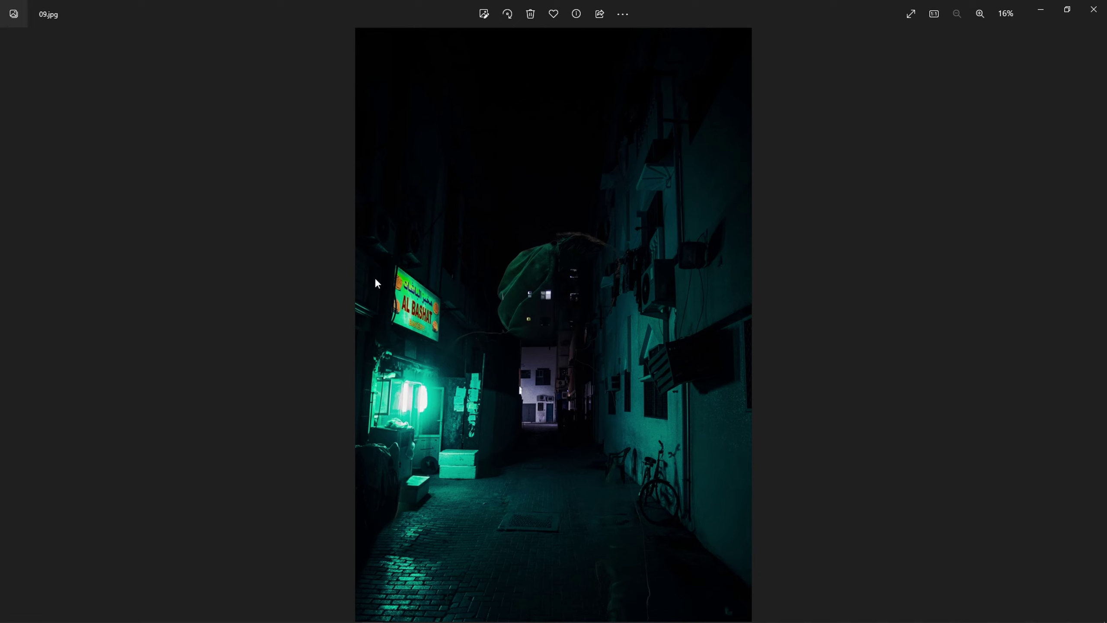
{"action": "left_click", "coordinate": [1099, 327]}
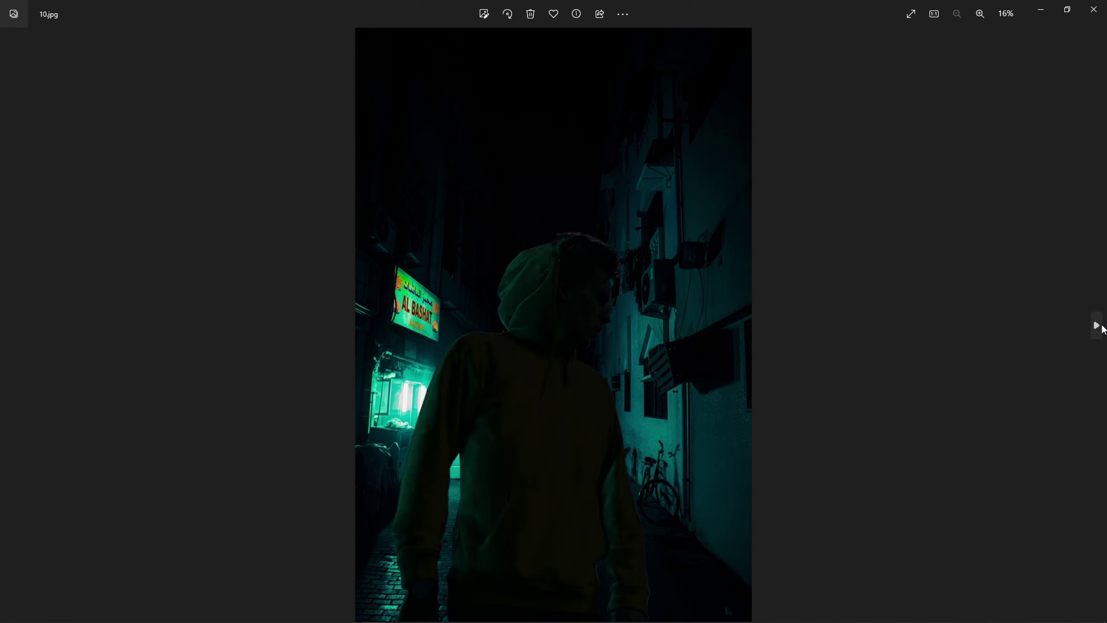
{"action": "left_click", "coordinate": [1097, 326]}
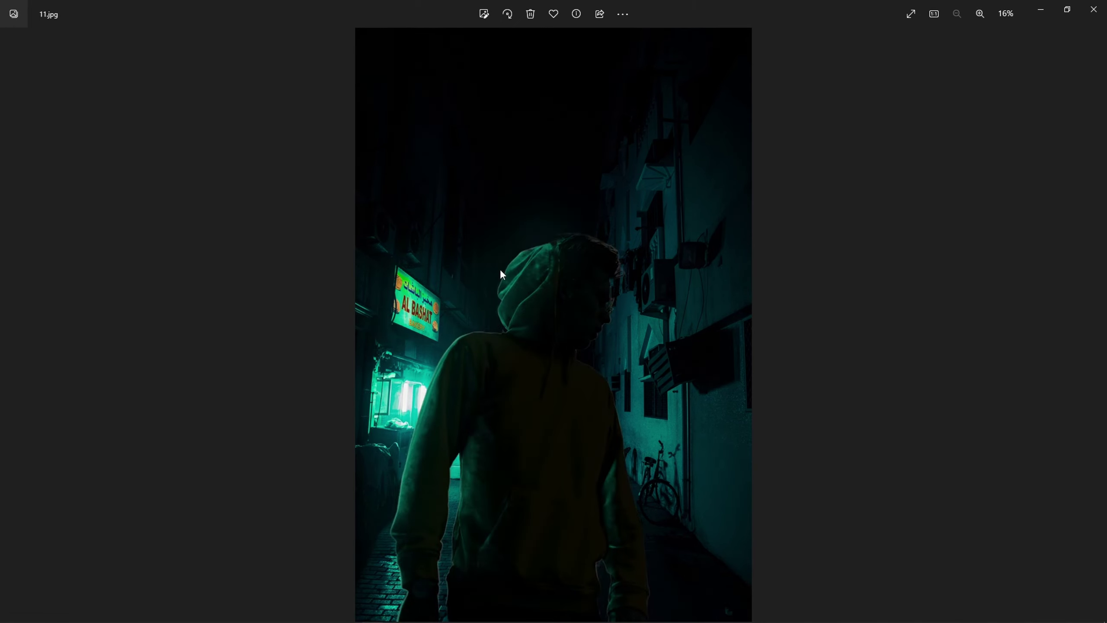
{"action": "left_click", "coordinate": [1097, 325]}
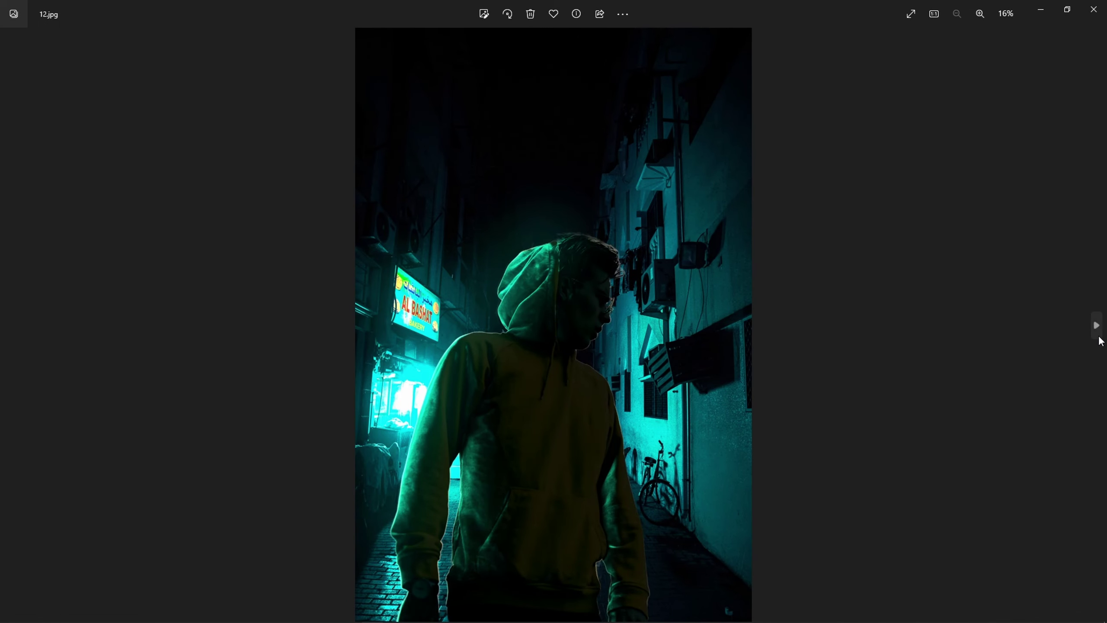
{"action": "left_click", "coordinate": [1100, 338]}
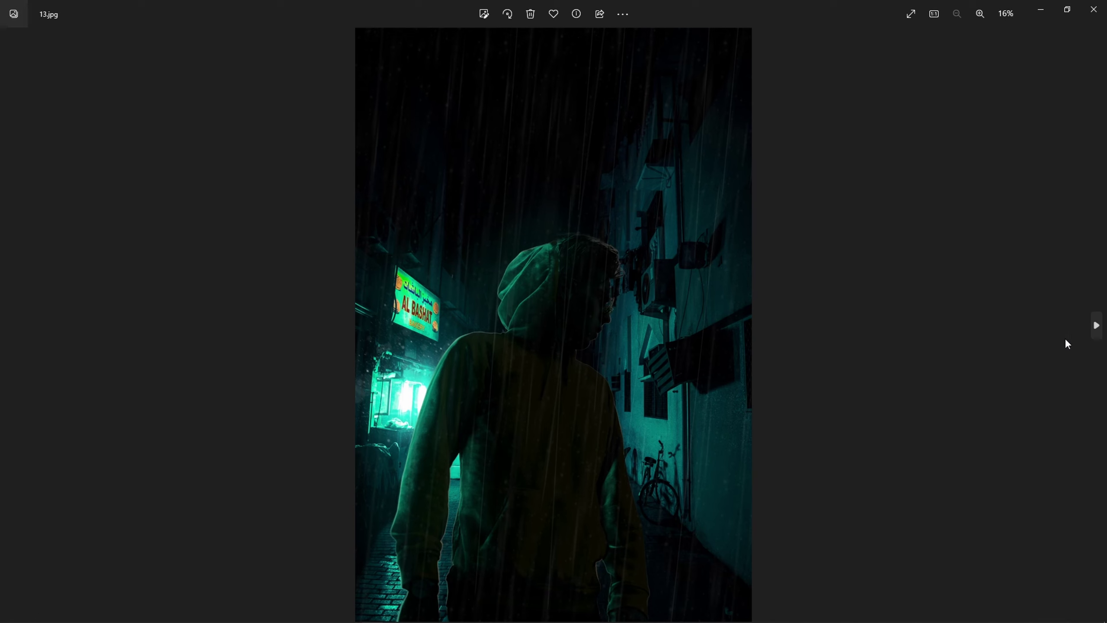
{"action": "left_click", "coordinate": [1099, 338]}
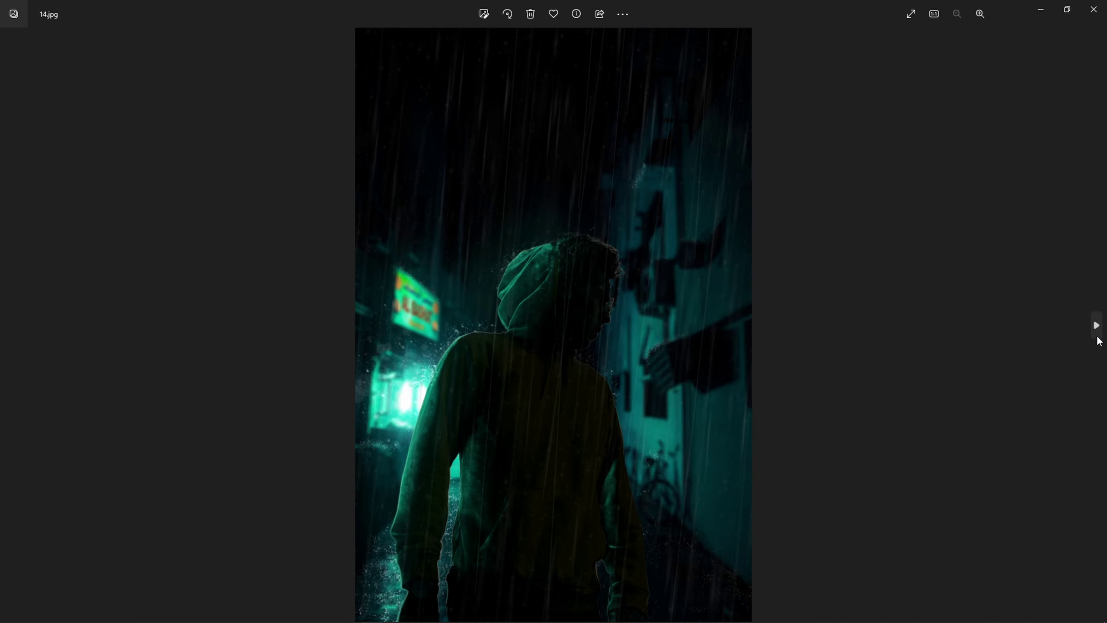
Step: Examine the rain and splash details around the figure in 14.jpg, and view the Final.jpg overview collage
{"action": "scroll", "coordinate": [529, 589], "scroll_direction": "up", "scroll_amount": 5}
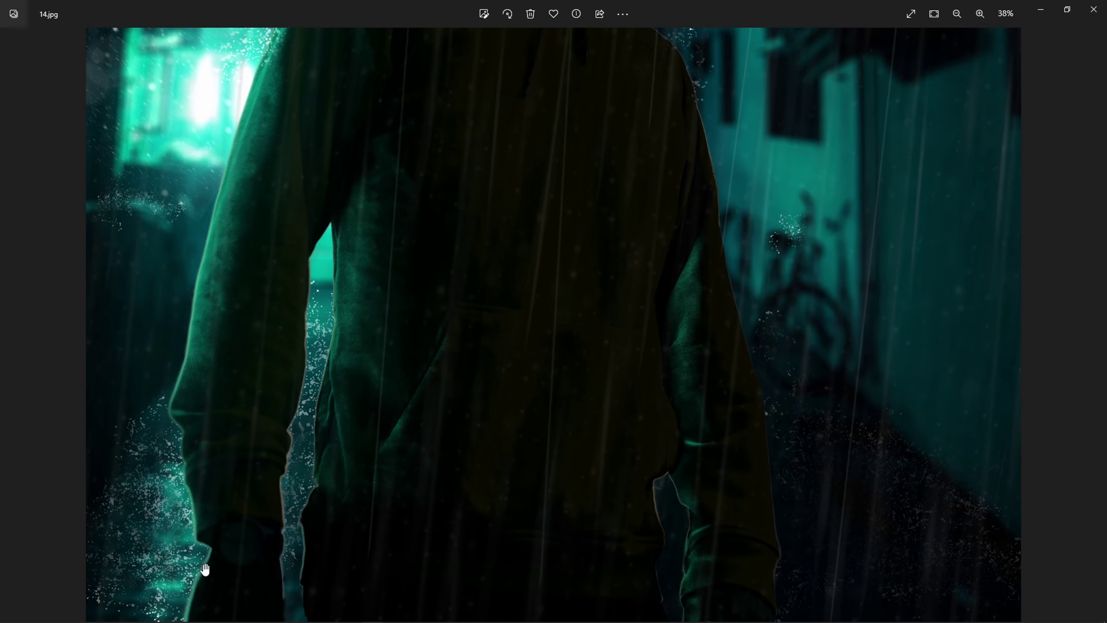
{"action": "left_click_drag", "start_coordinate": [591, 243], "coordinate": [620, 561]}
{"action": "left_click_drag", "start_coordinate": [557, 316], "coordinate": [548, 395]}
{"action": "scroll", "coordinate": [547, 419], "scroll_direction": "down", "scroll_amount": 3}
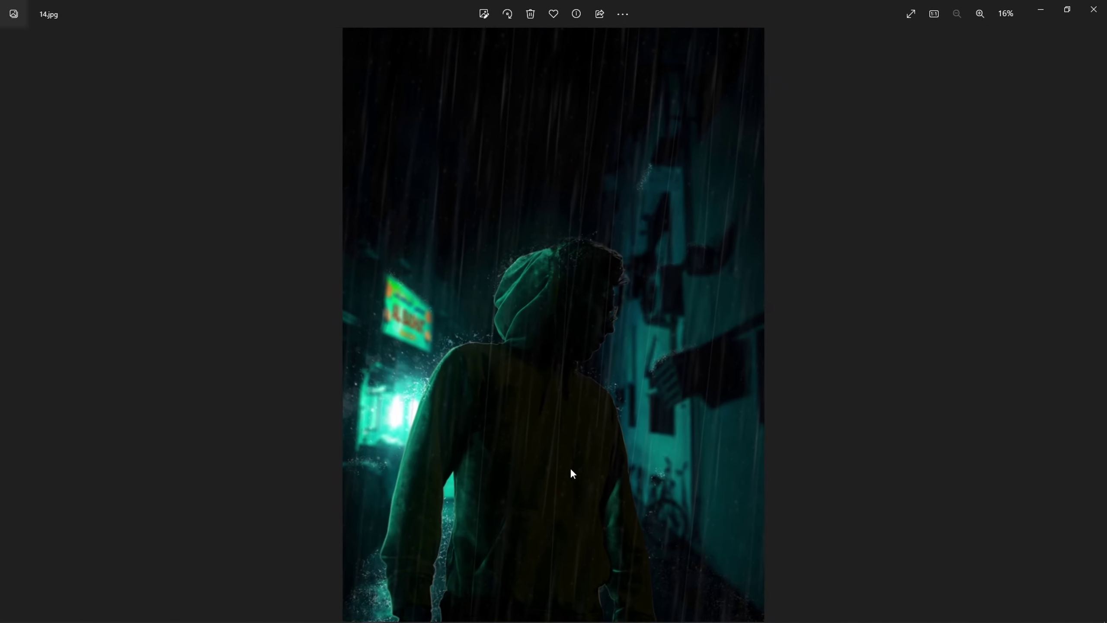
{"action": "left_click", "coordinate": [1096, 325]}
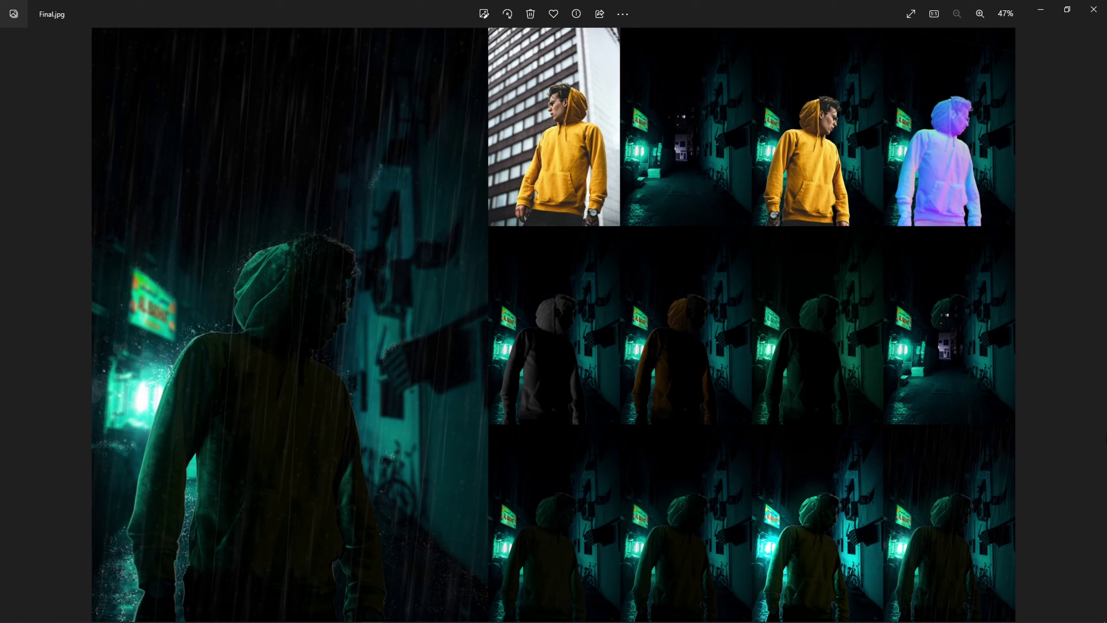